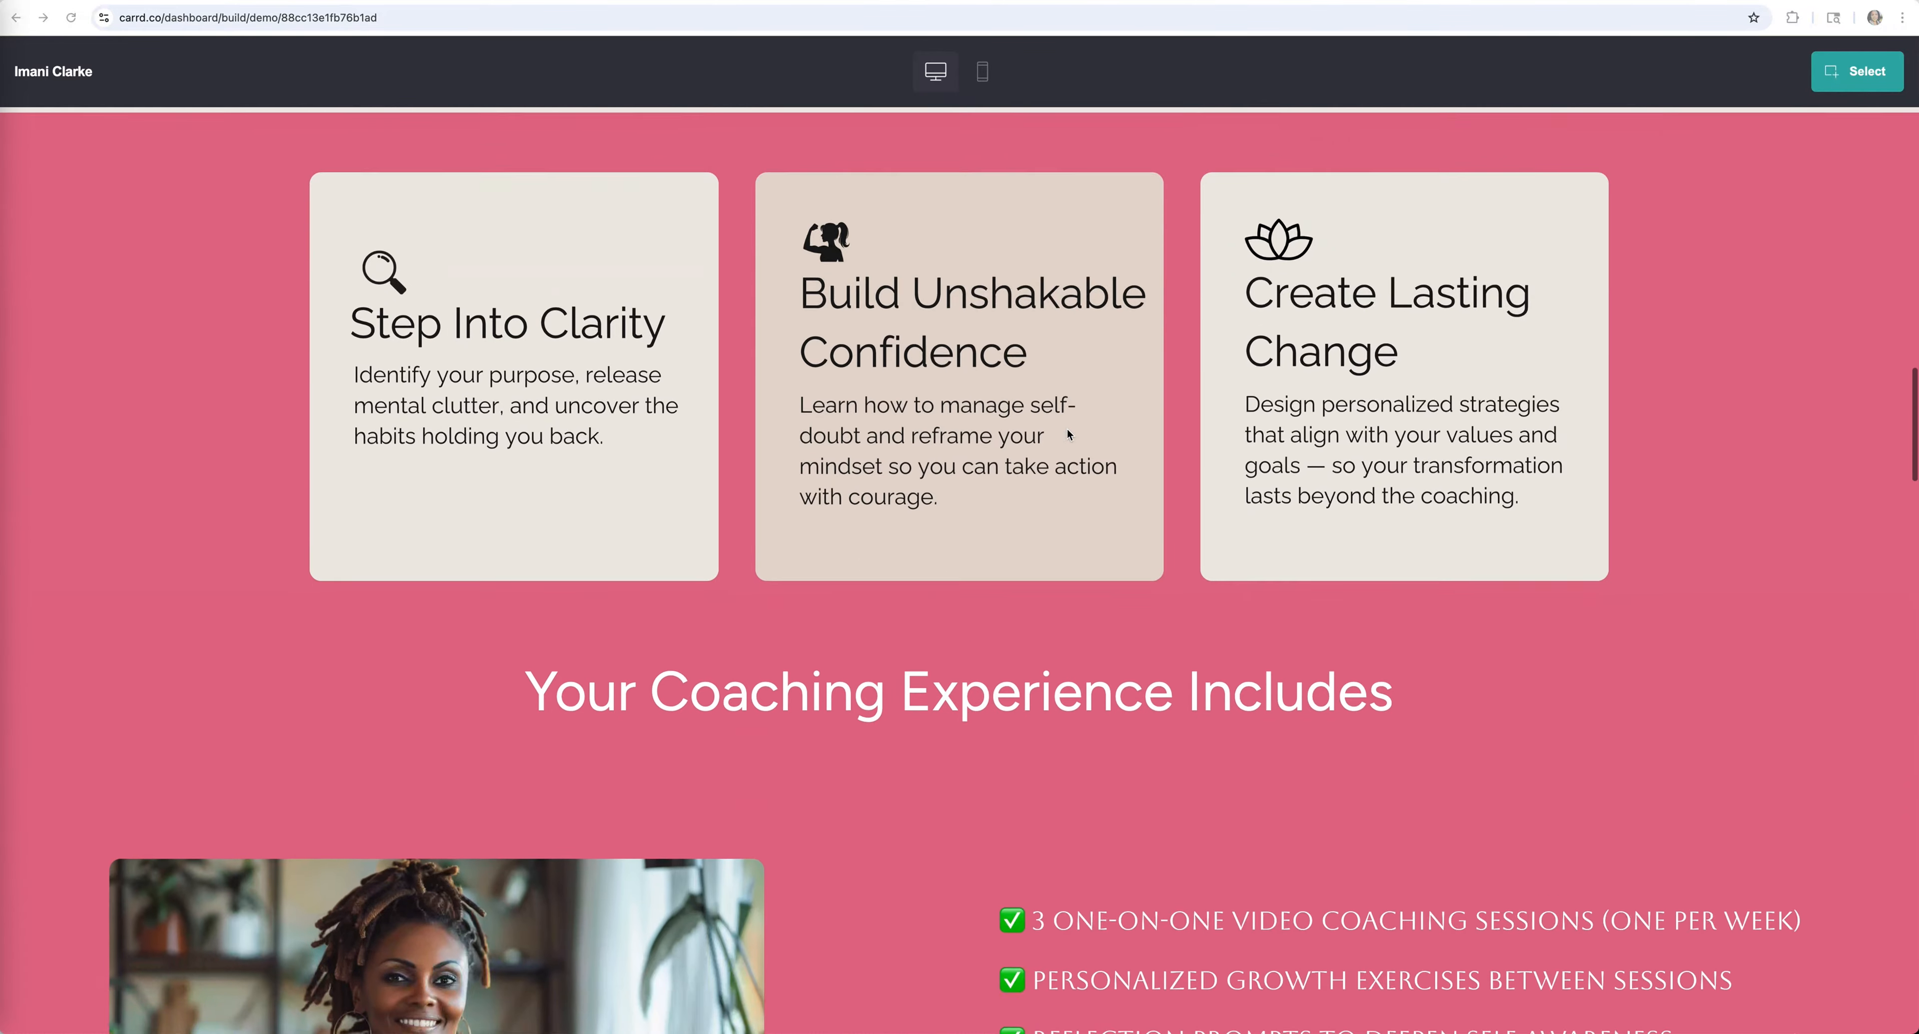
# Scroll through the coaching template demo's sections from top to bottom
pyautogui.scroll(-15, 1067, 432)
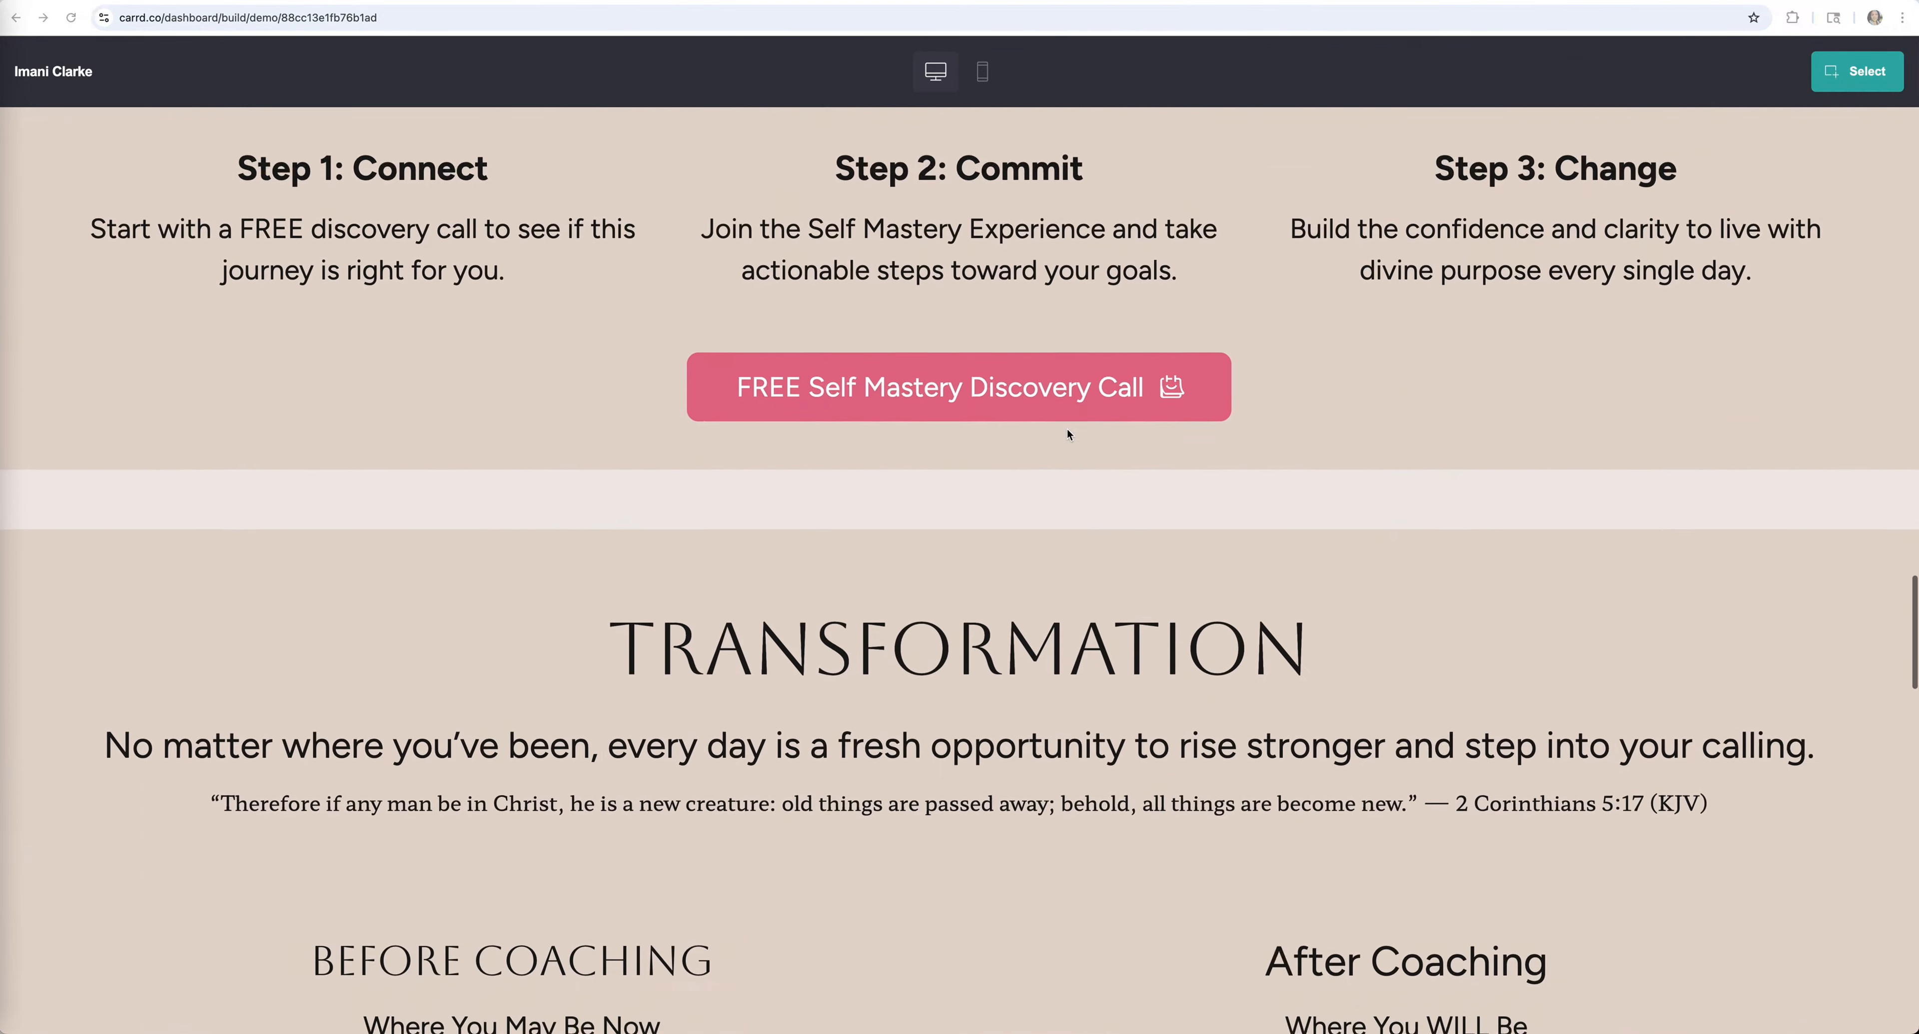
pyautogui.scroll(-15, 1067, 436)
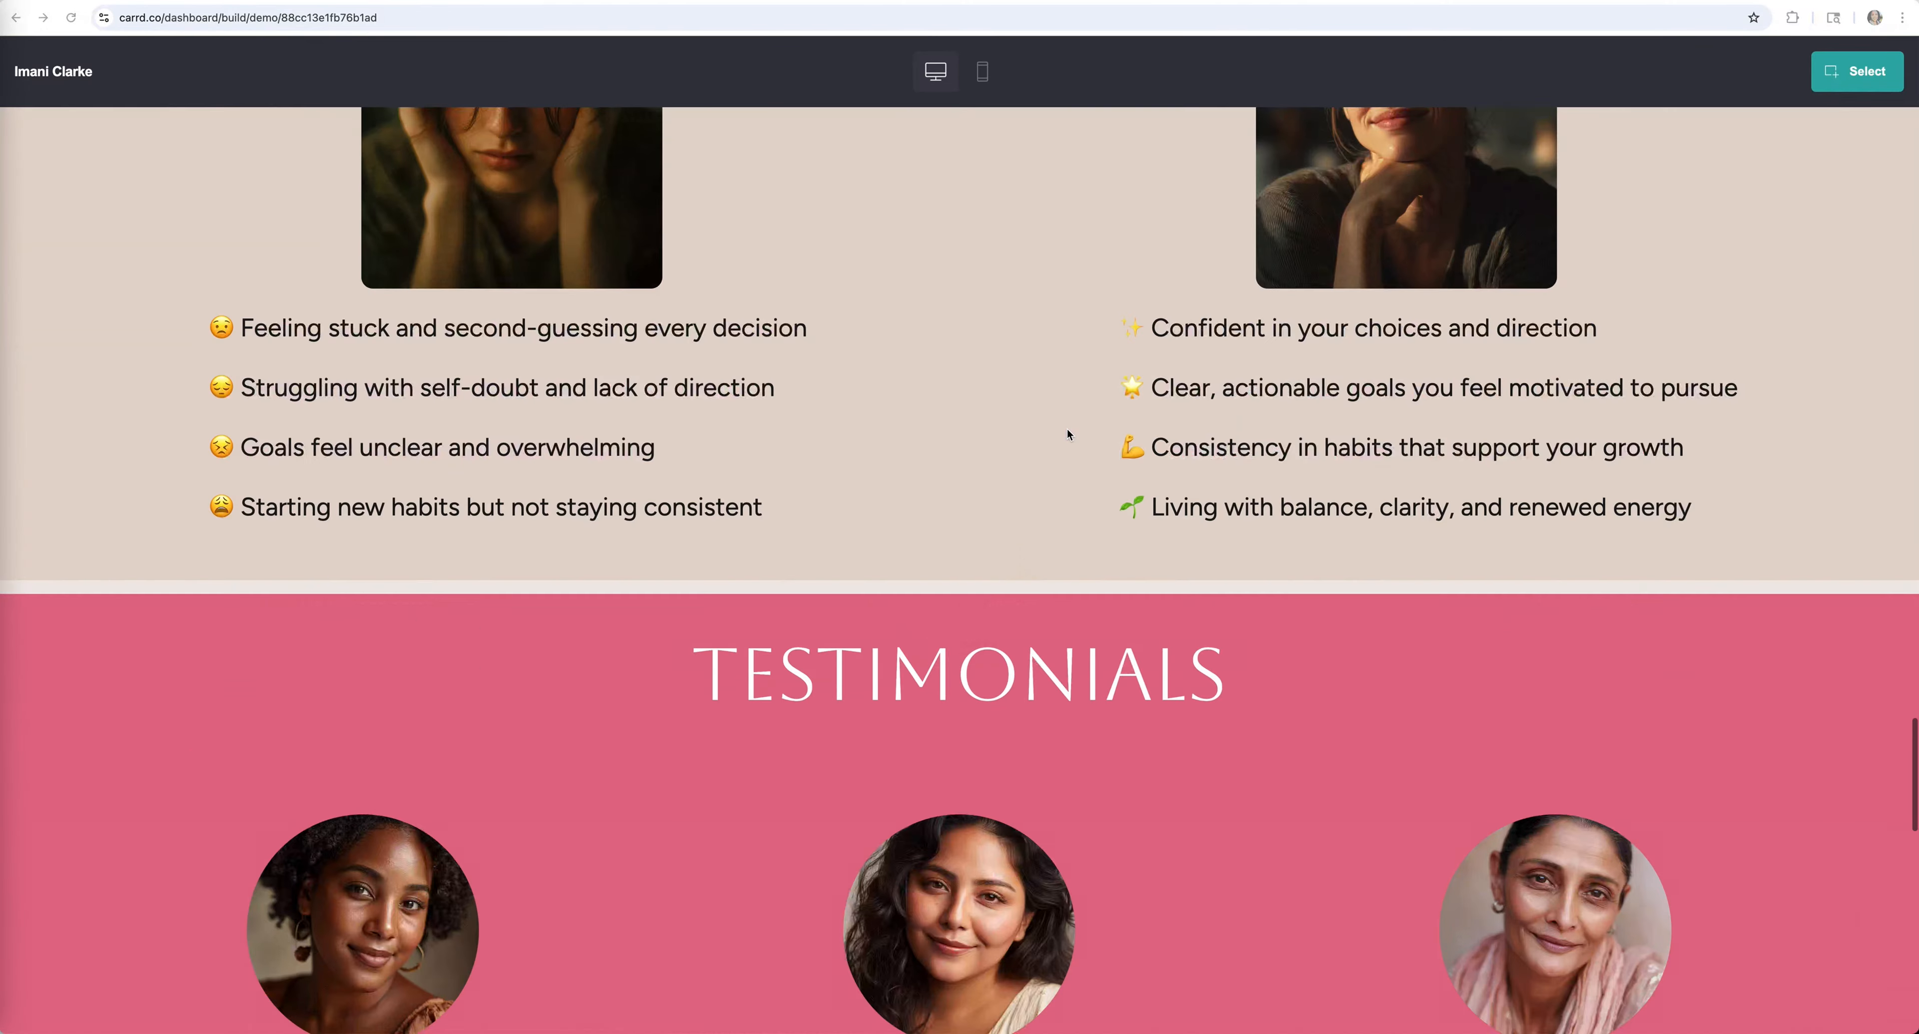
pyautogui.scroll(20, 1067, 435)
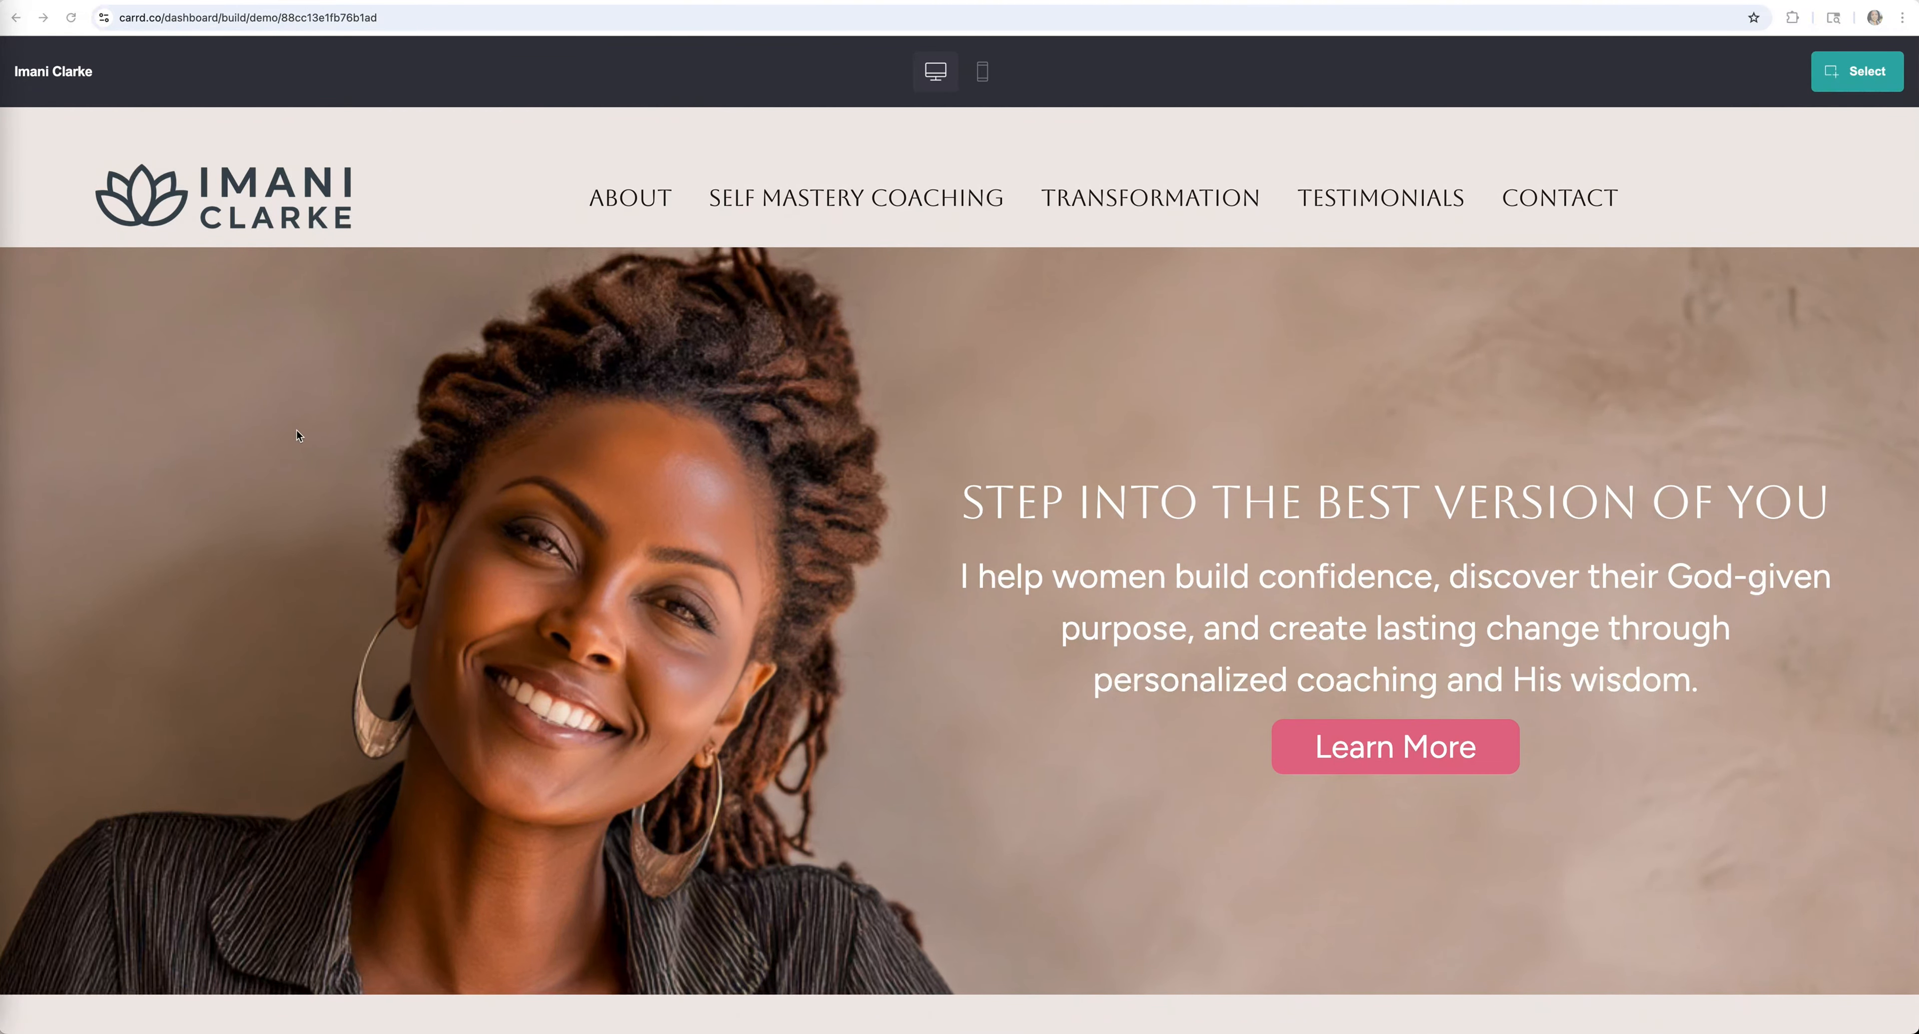
pyautogui.scroll(-5, 1454, 481)
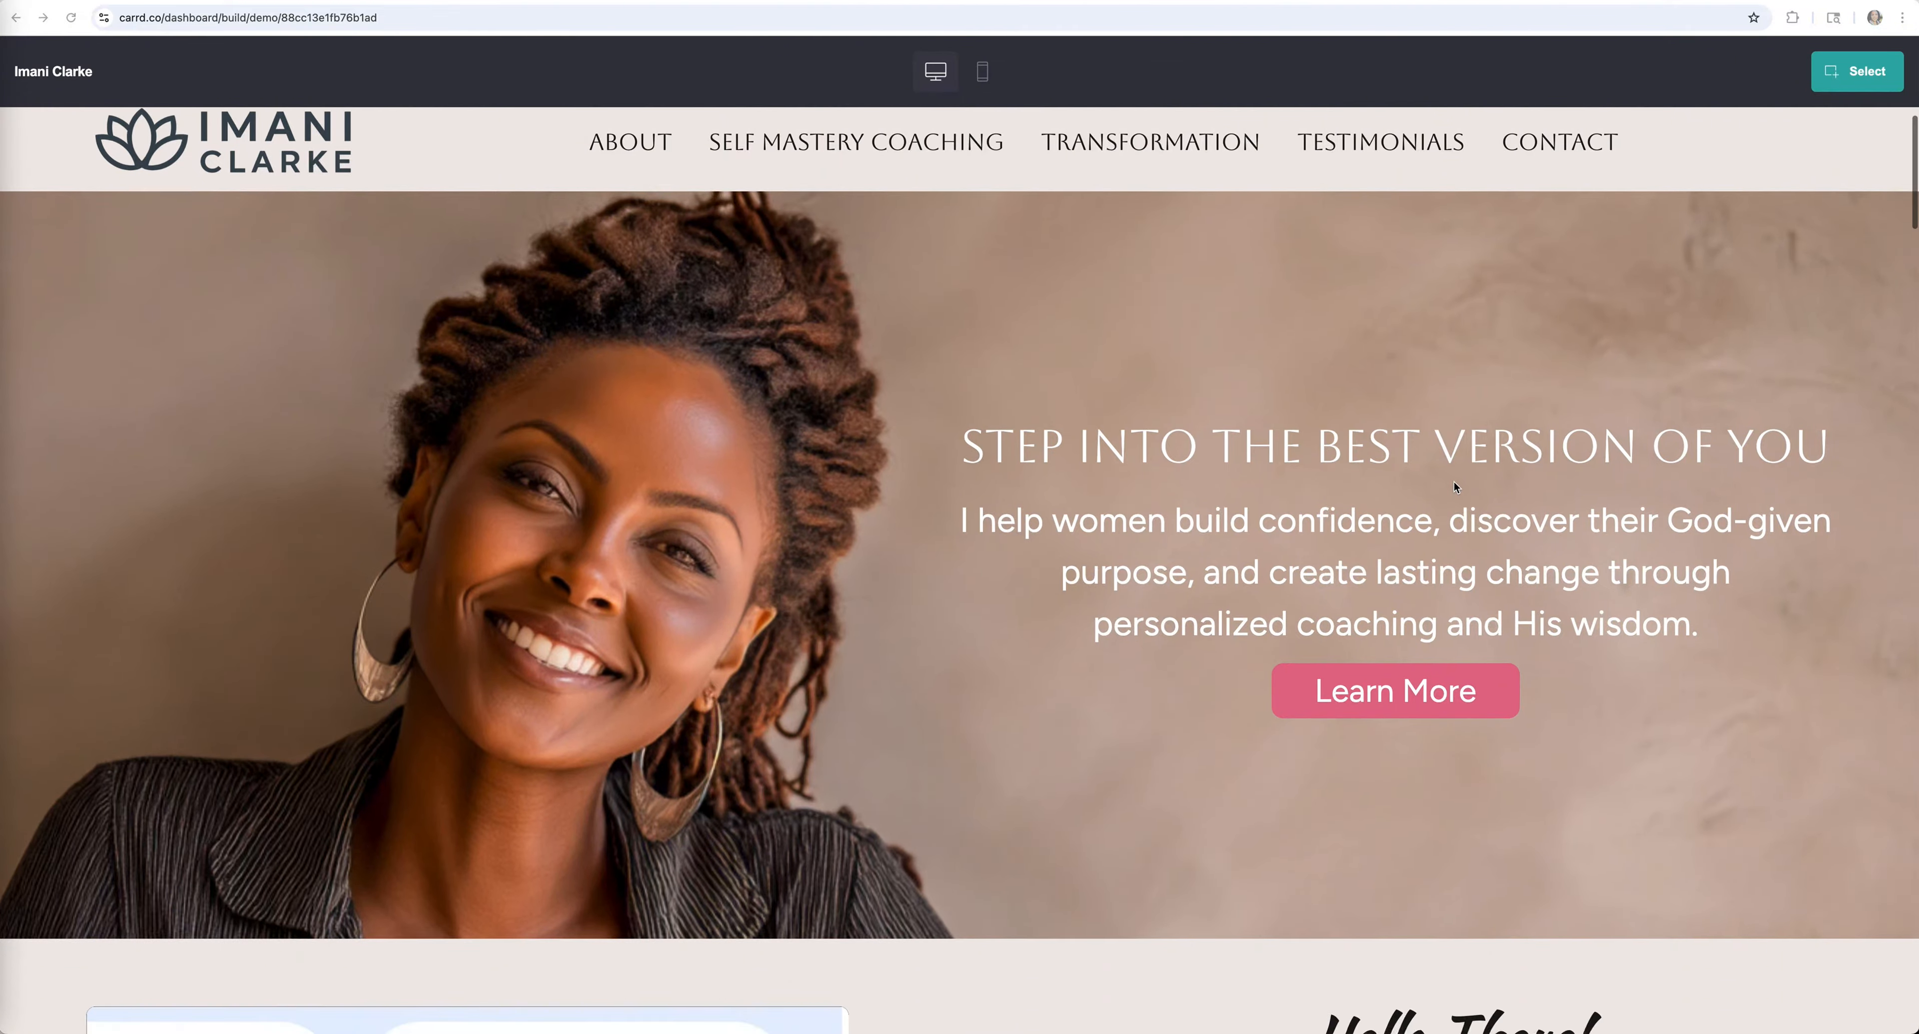
pyautogui.scroll(-10, 1454, 486)
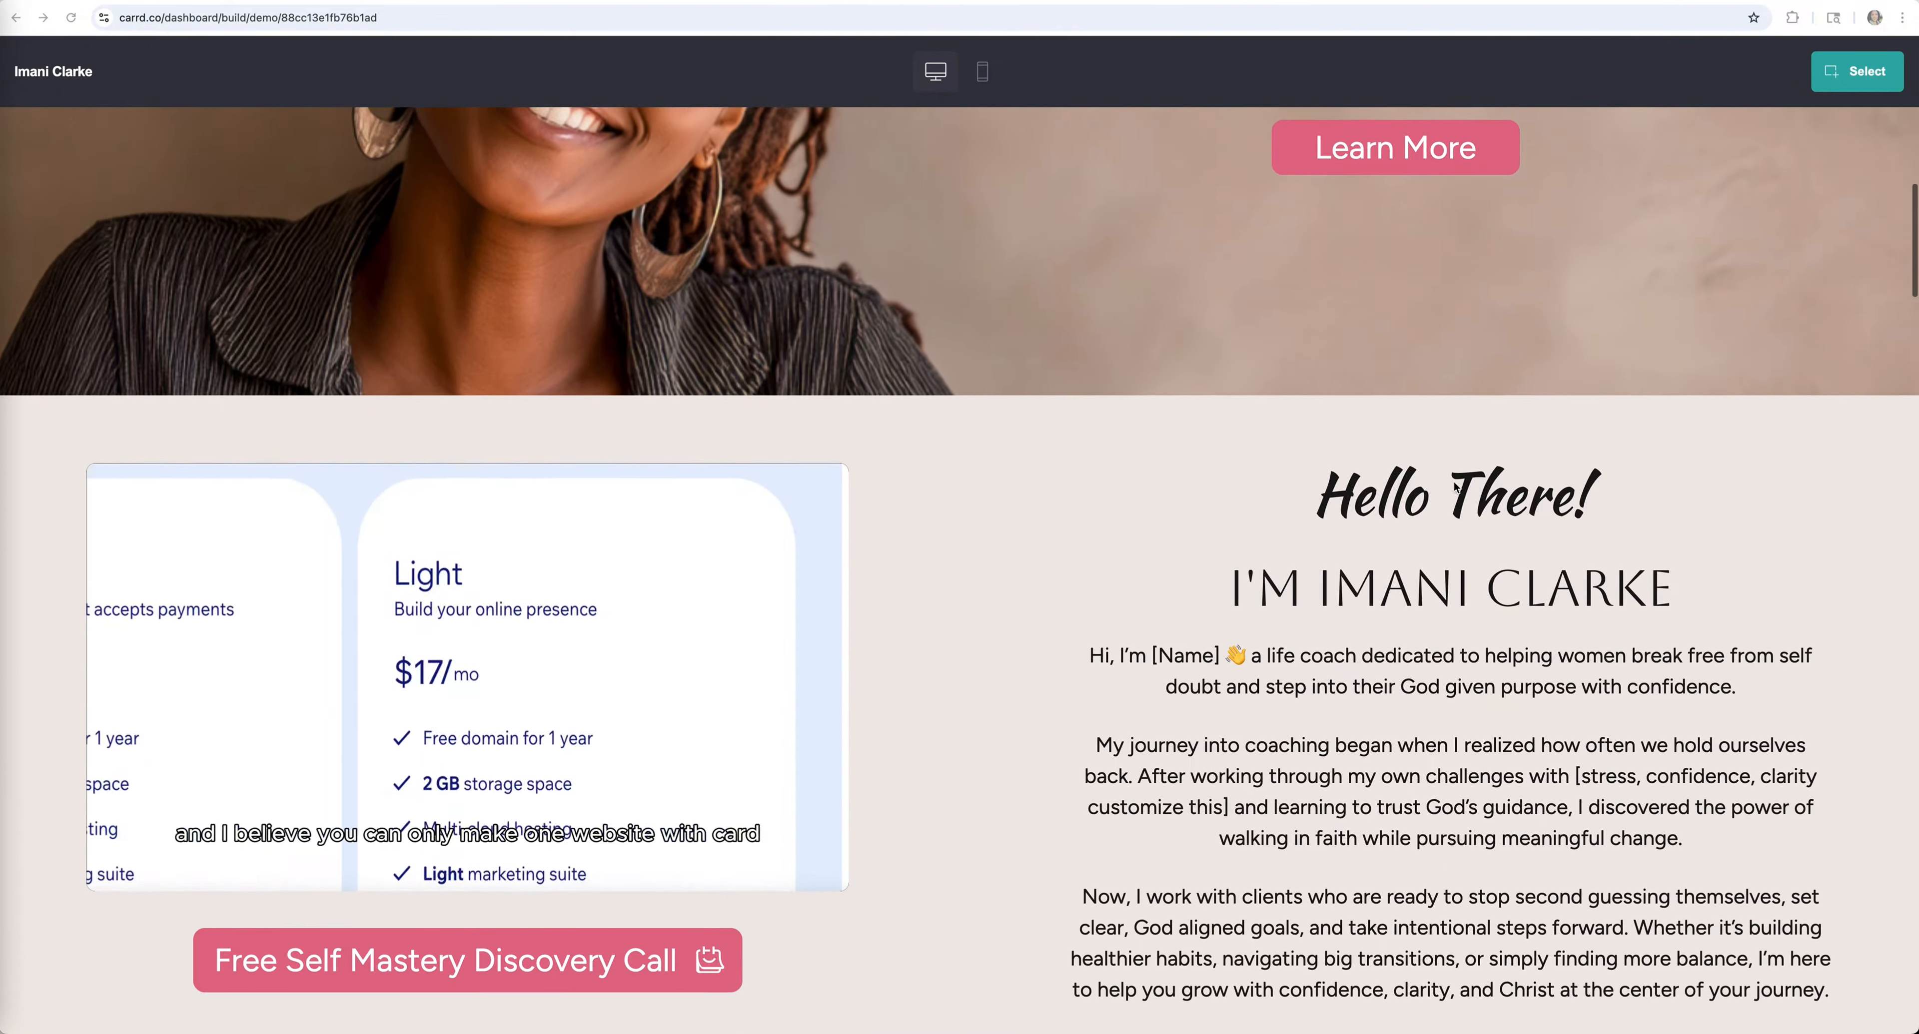
pyautogui.scroll(-10, 1454, 487)
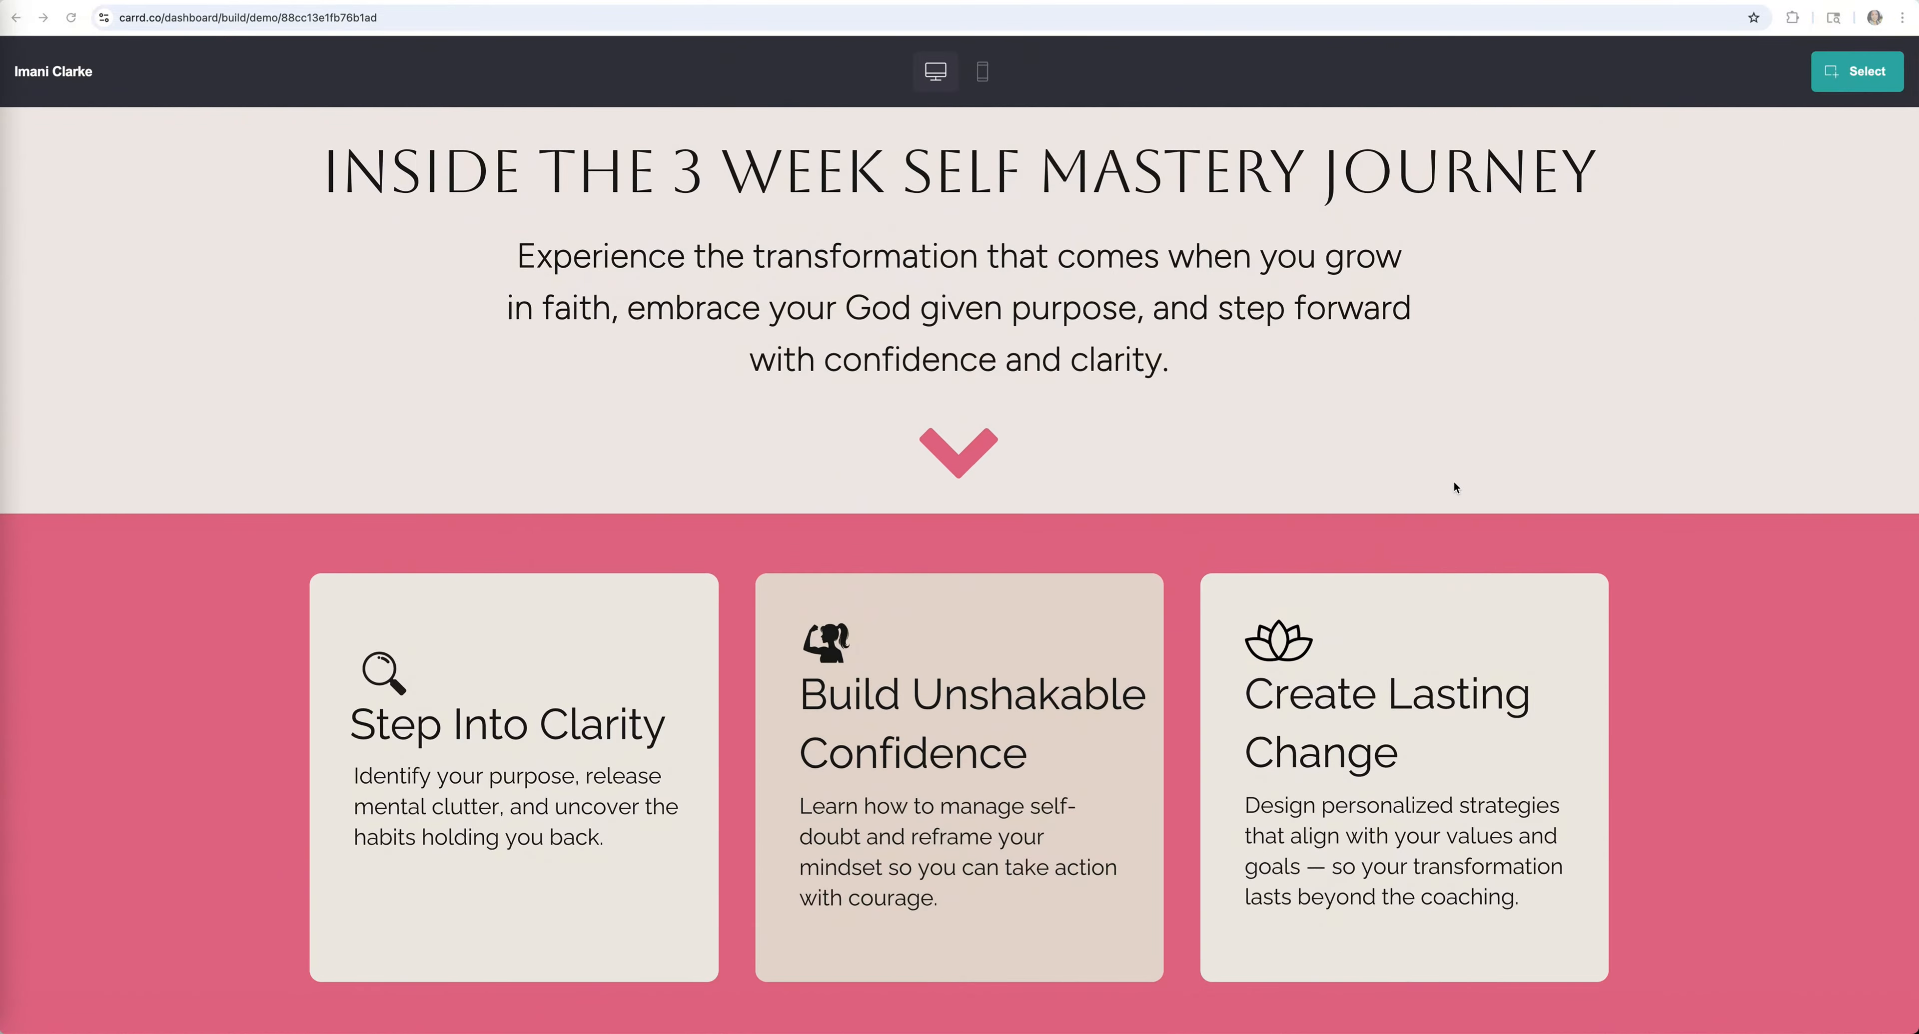
pyautogui.scroll(20, 1455, 486)
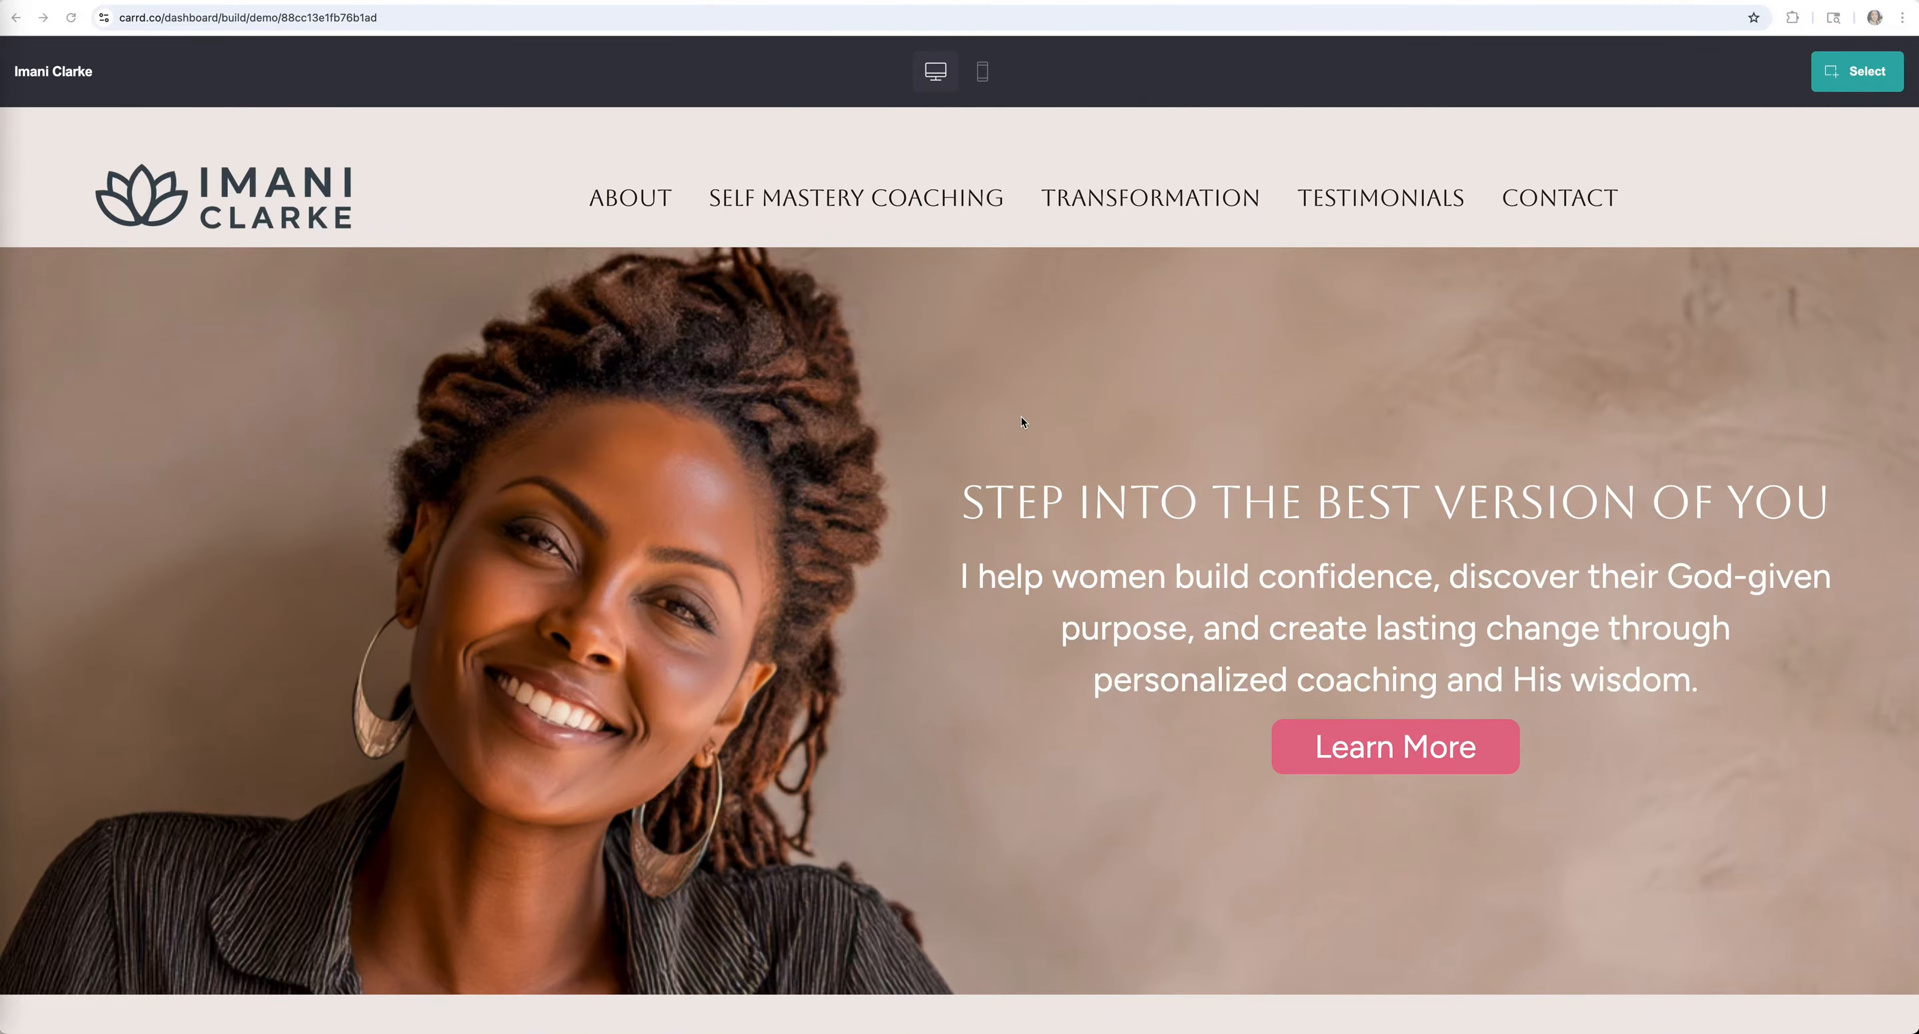
pyautogui.scroll(-5, 1022, 422)
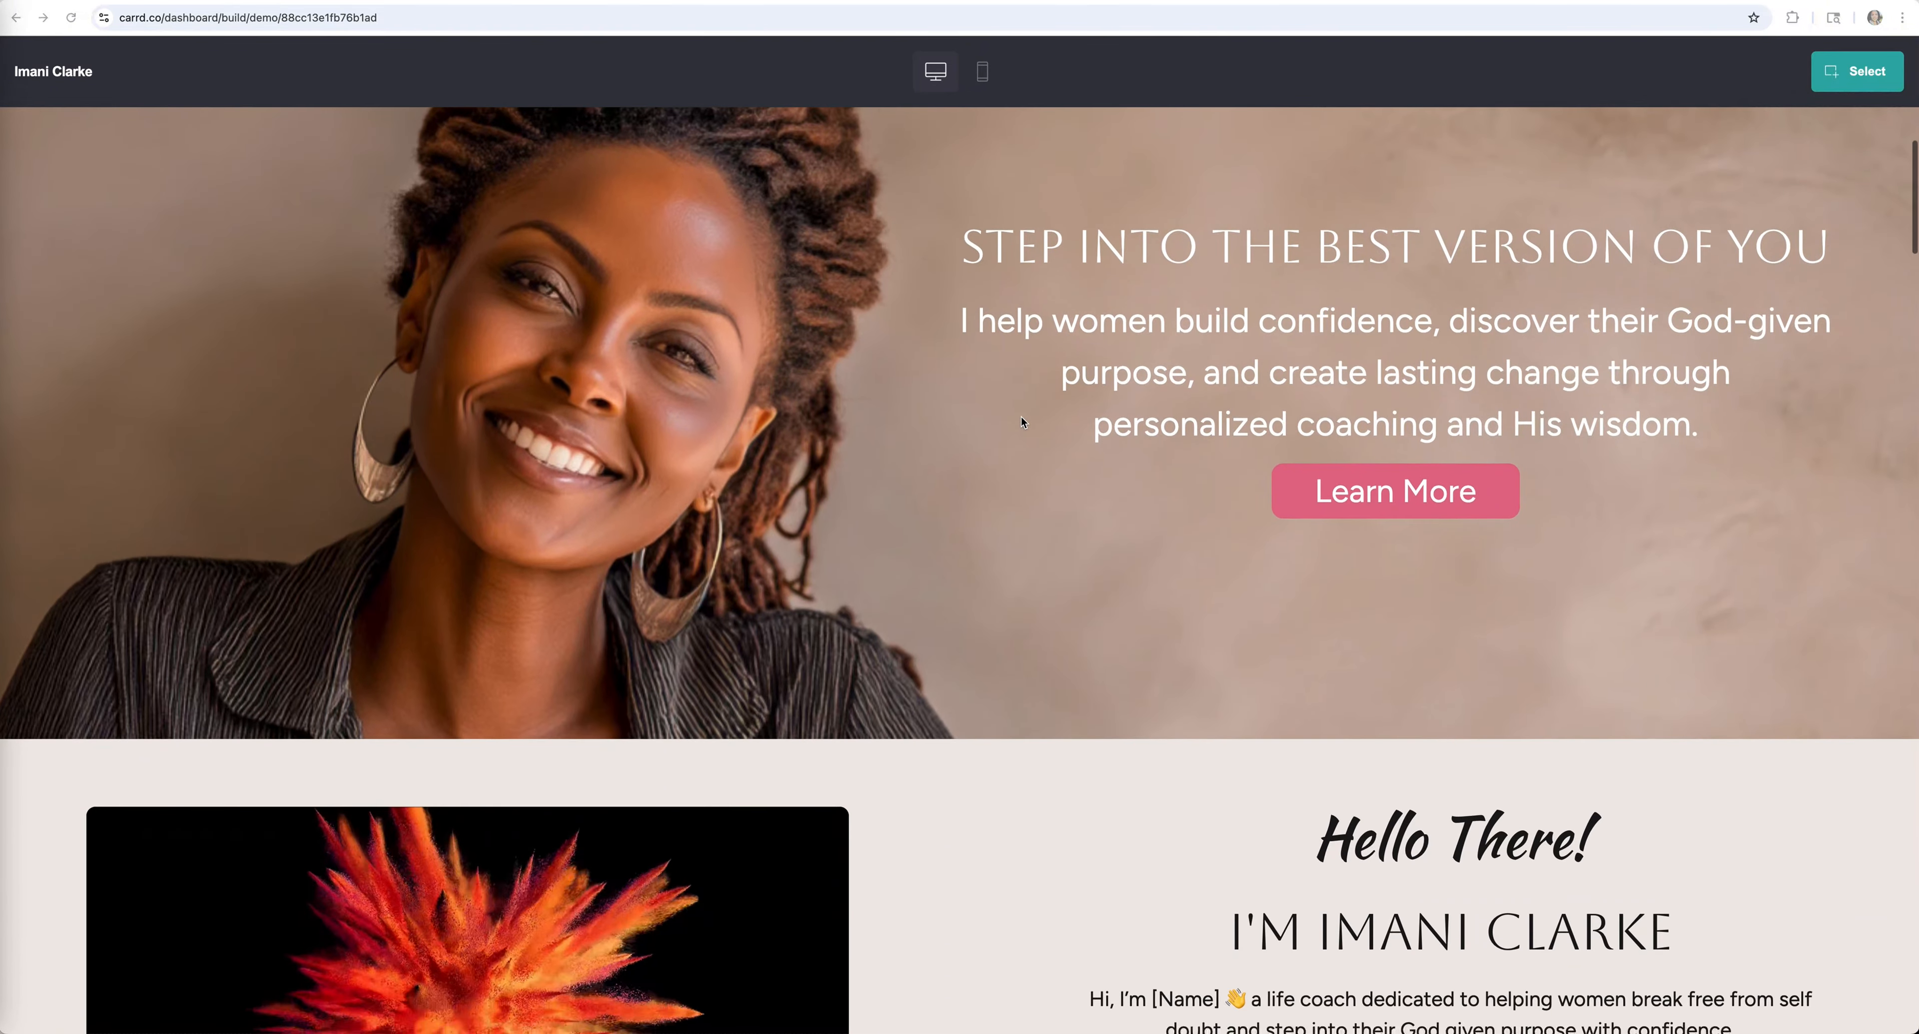
pyautogui.scroll(-6, 1021, 421)
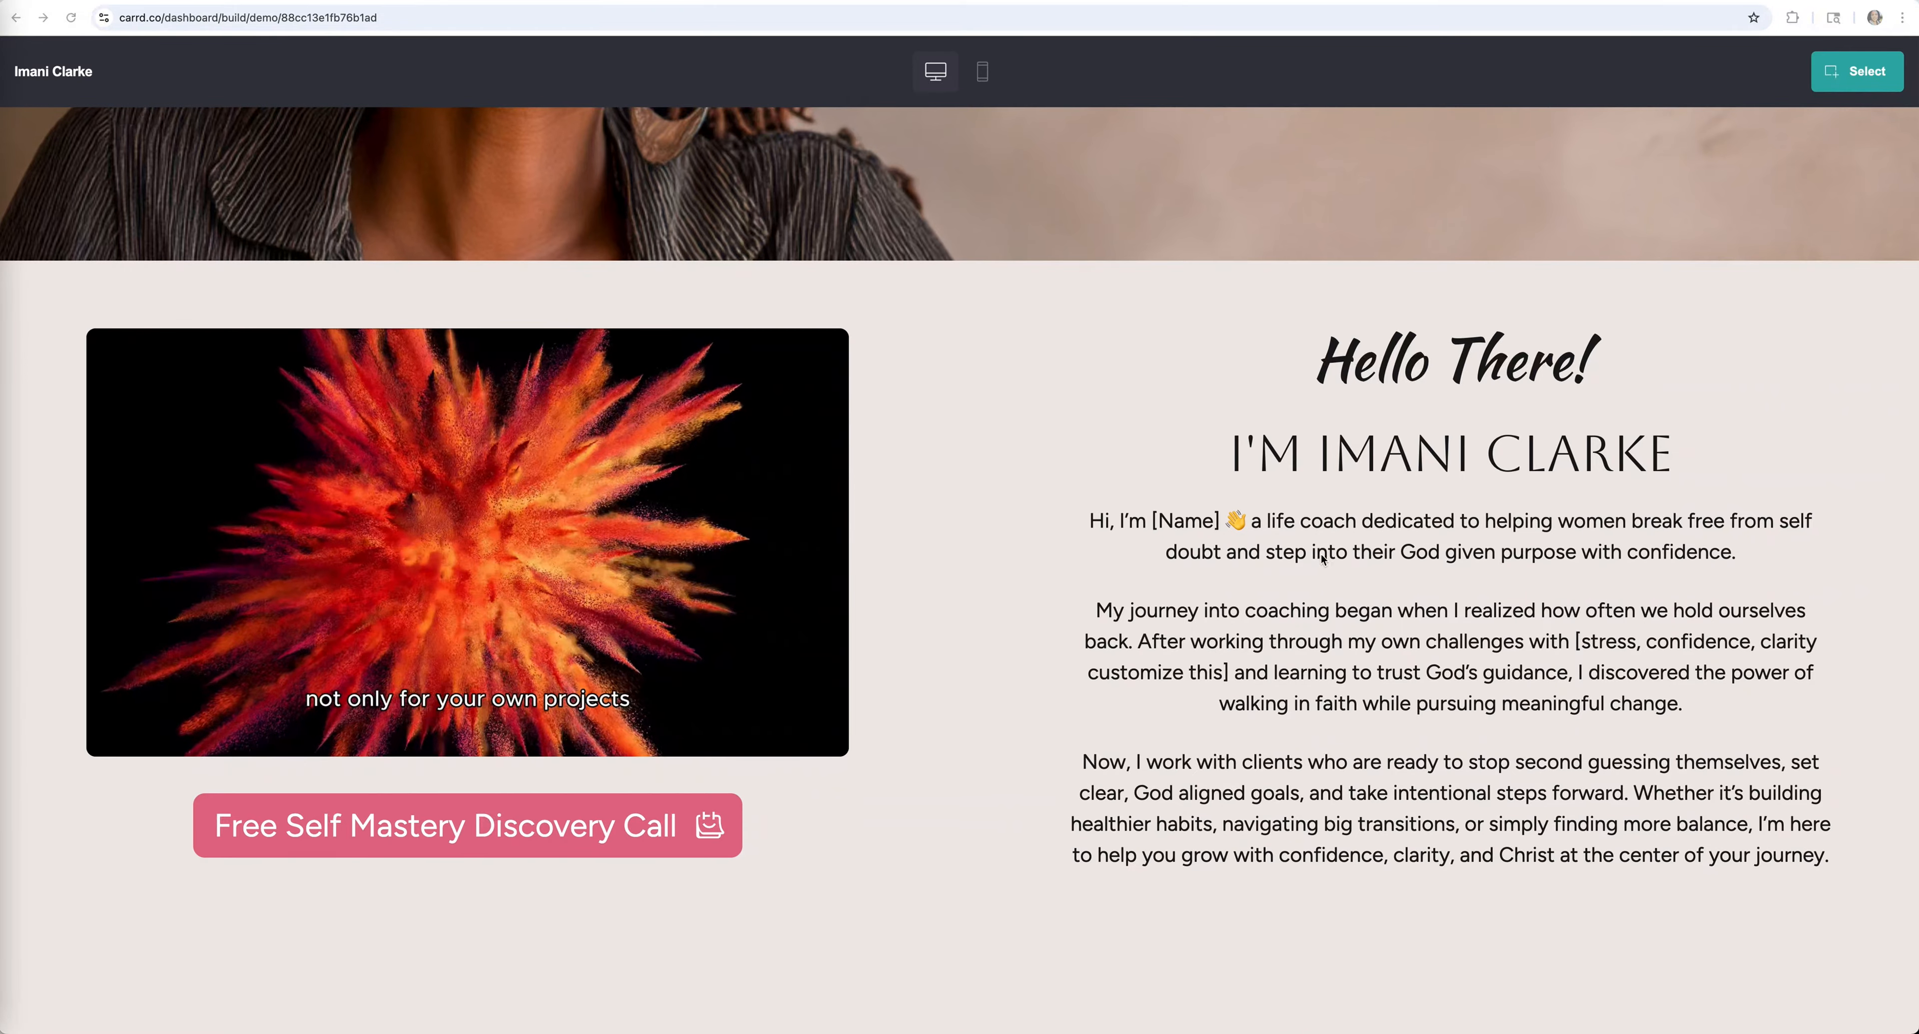
pyautogui.scroll(-10, 1320, 558)
pyautogui.scroll(-10, 1320, 557)
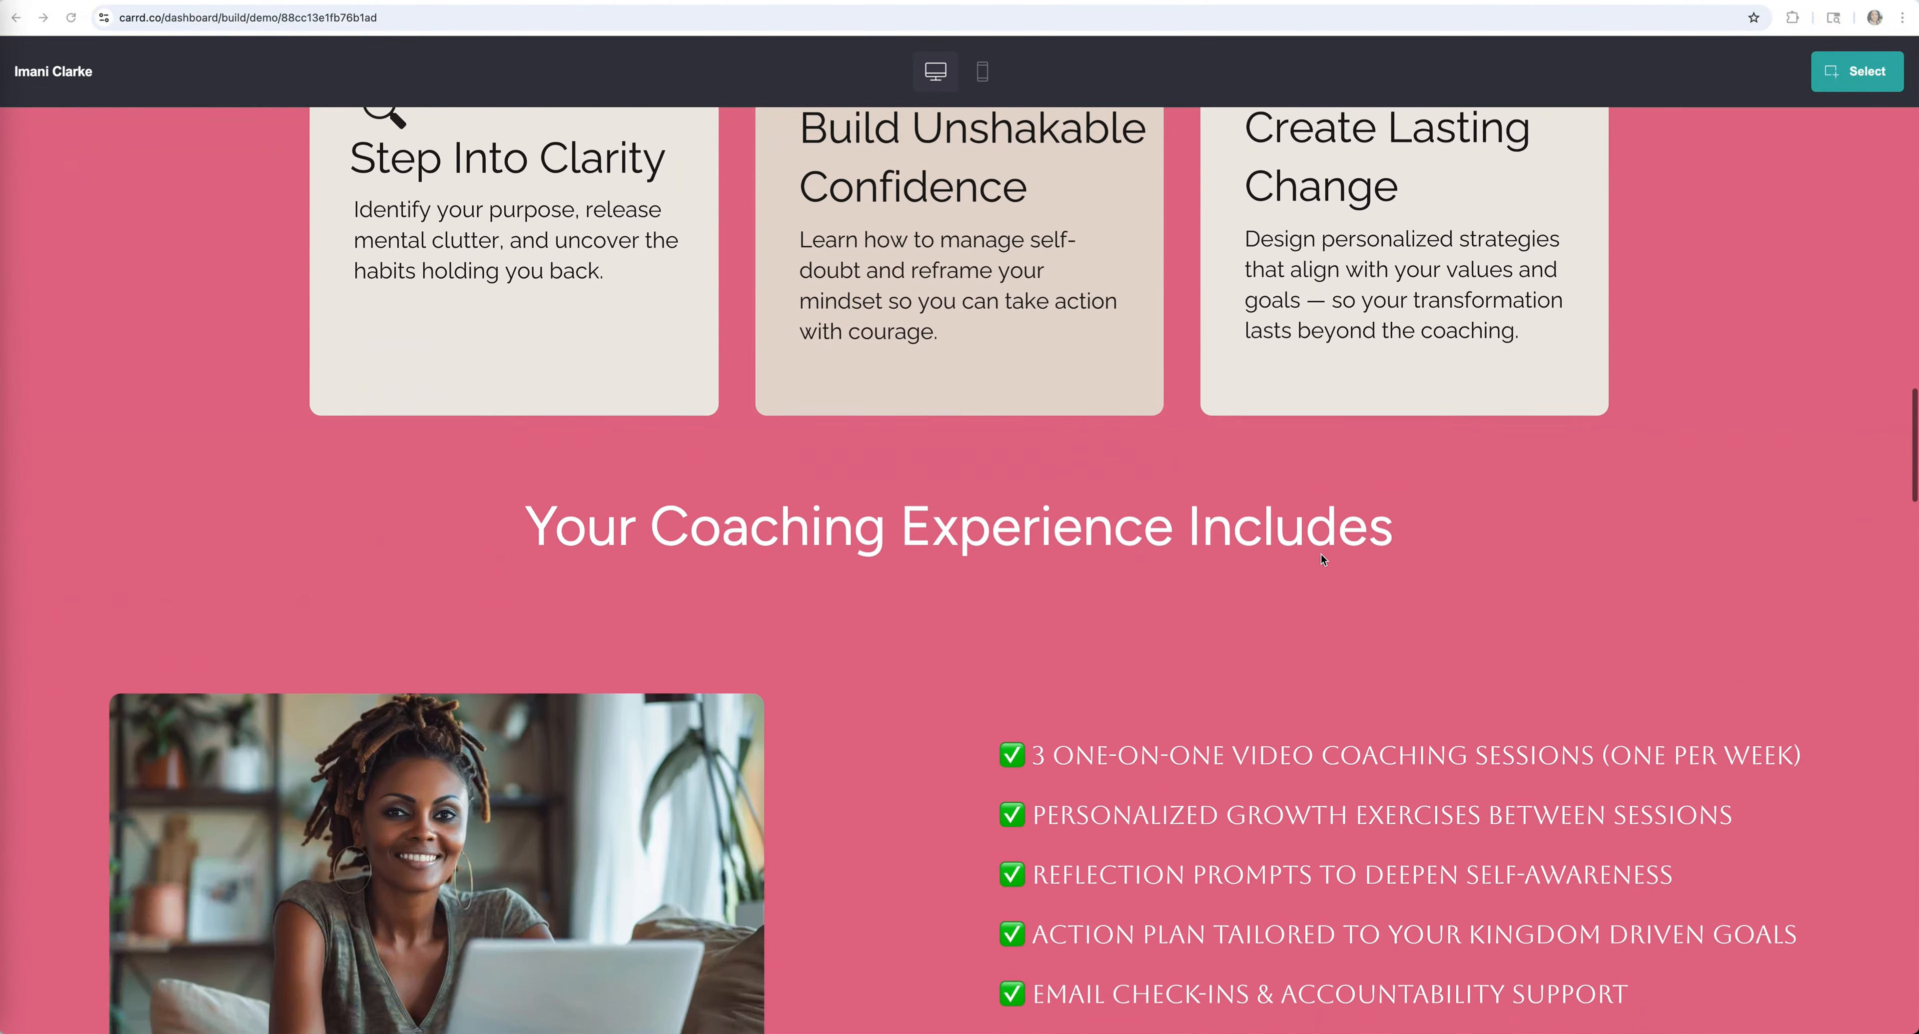
pyautogui.scroll(-15, 1322, 559)
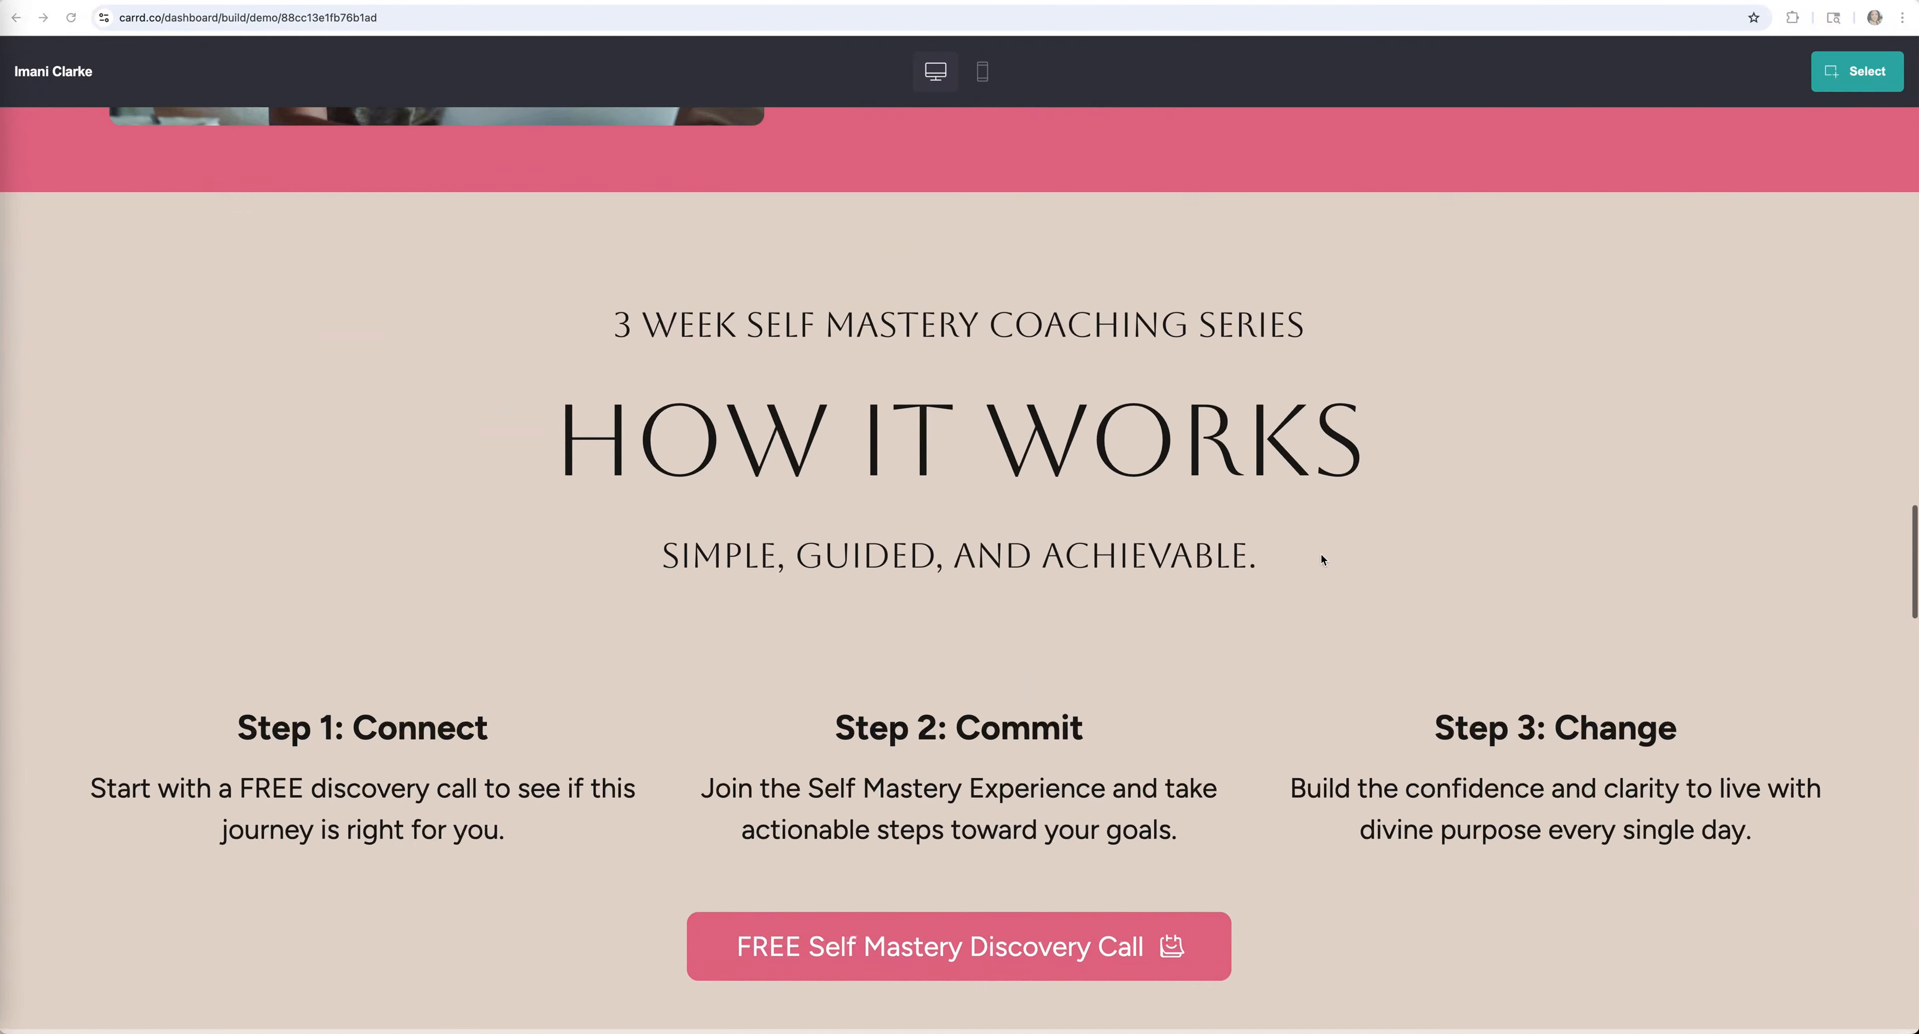
pyautogui.scroll(-10, 1322, 559)
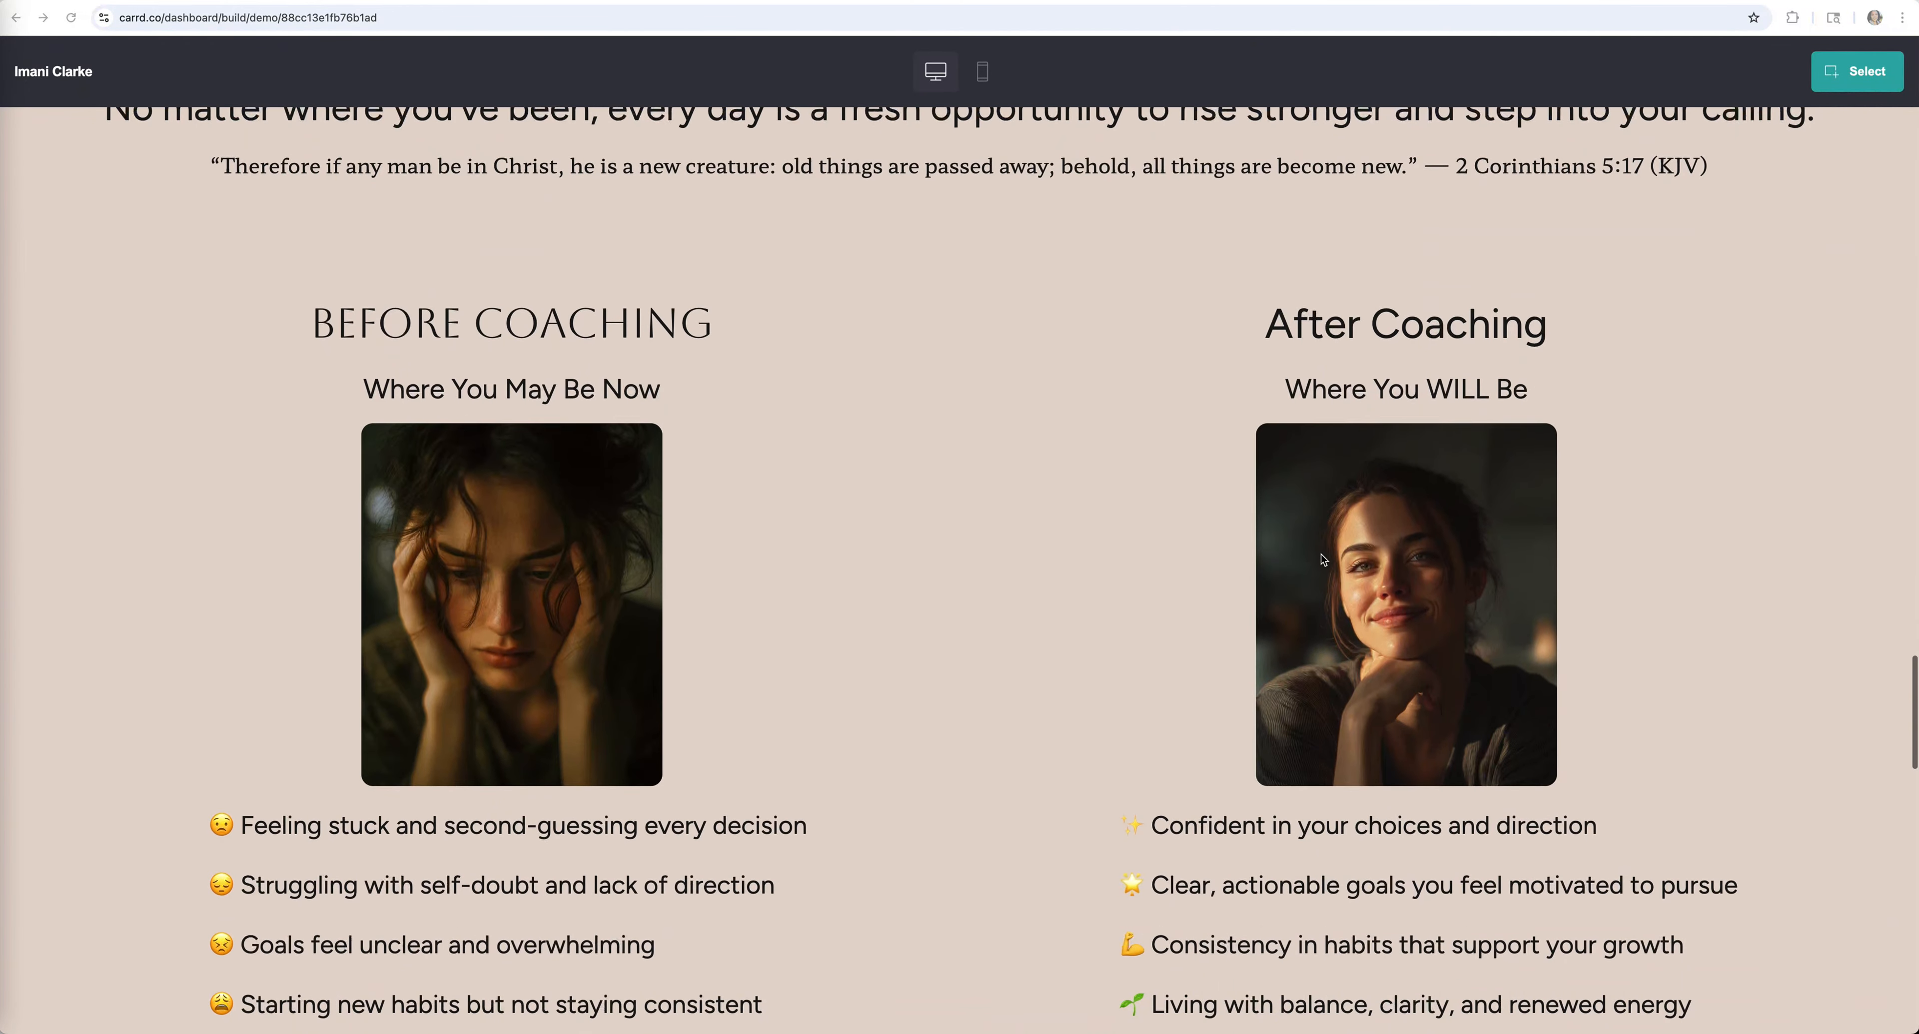
pyautogui.scroll(20, 1323, 559)
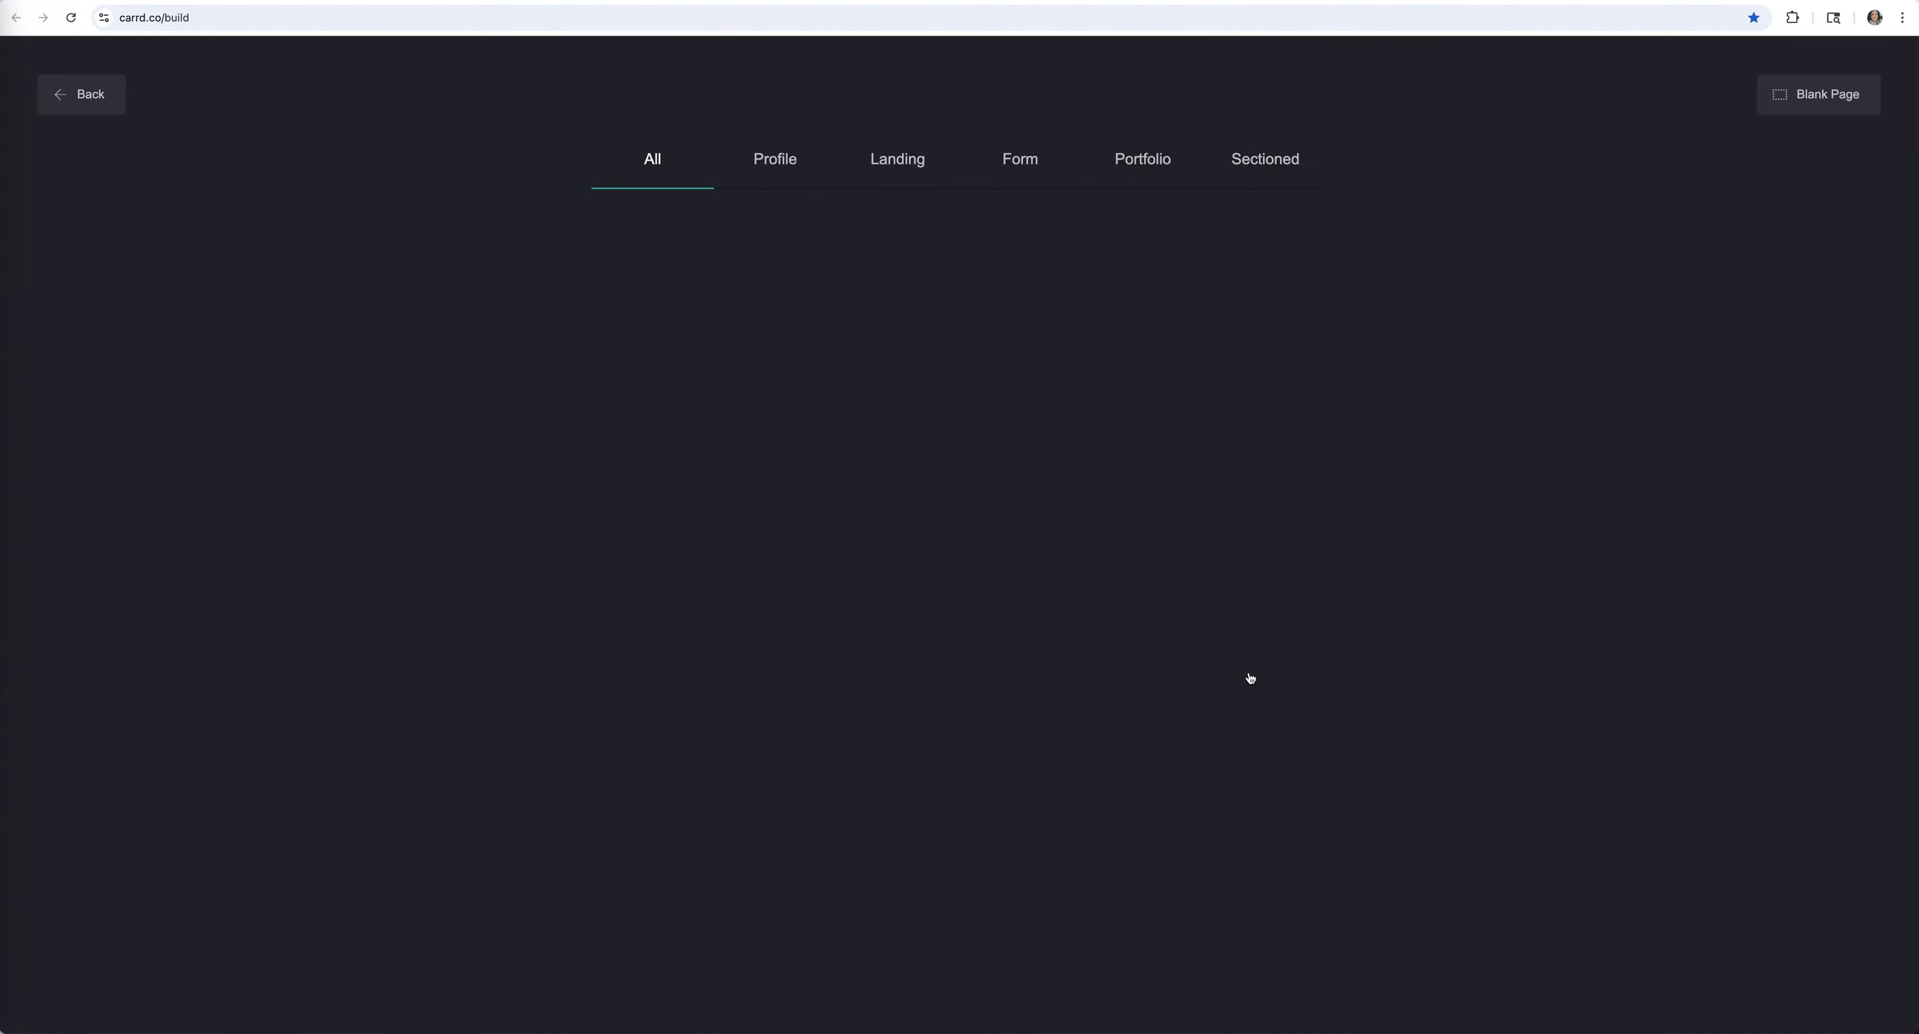
# Choose a Pro-only template card and follow Learn More to the Go Pro page
pyautogui.click(1413, 566)
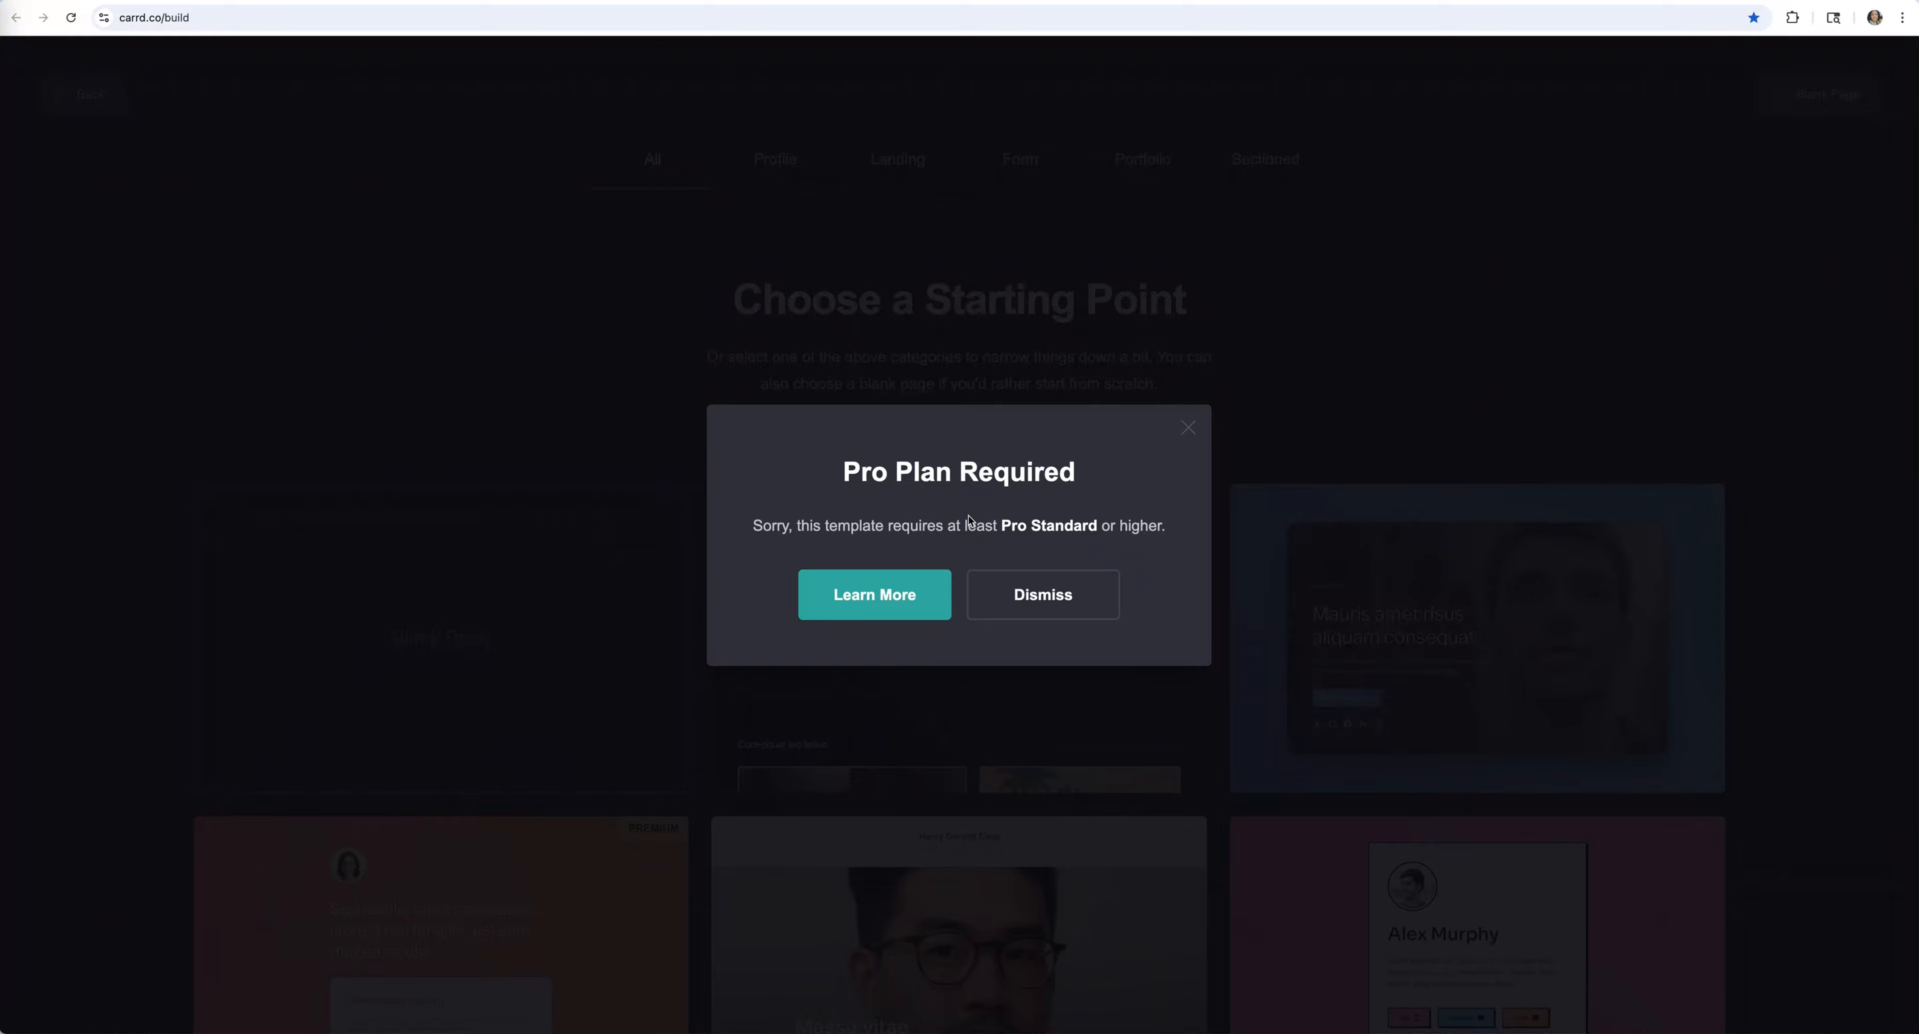
pyautogui.click(888, 604)
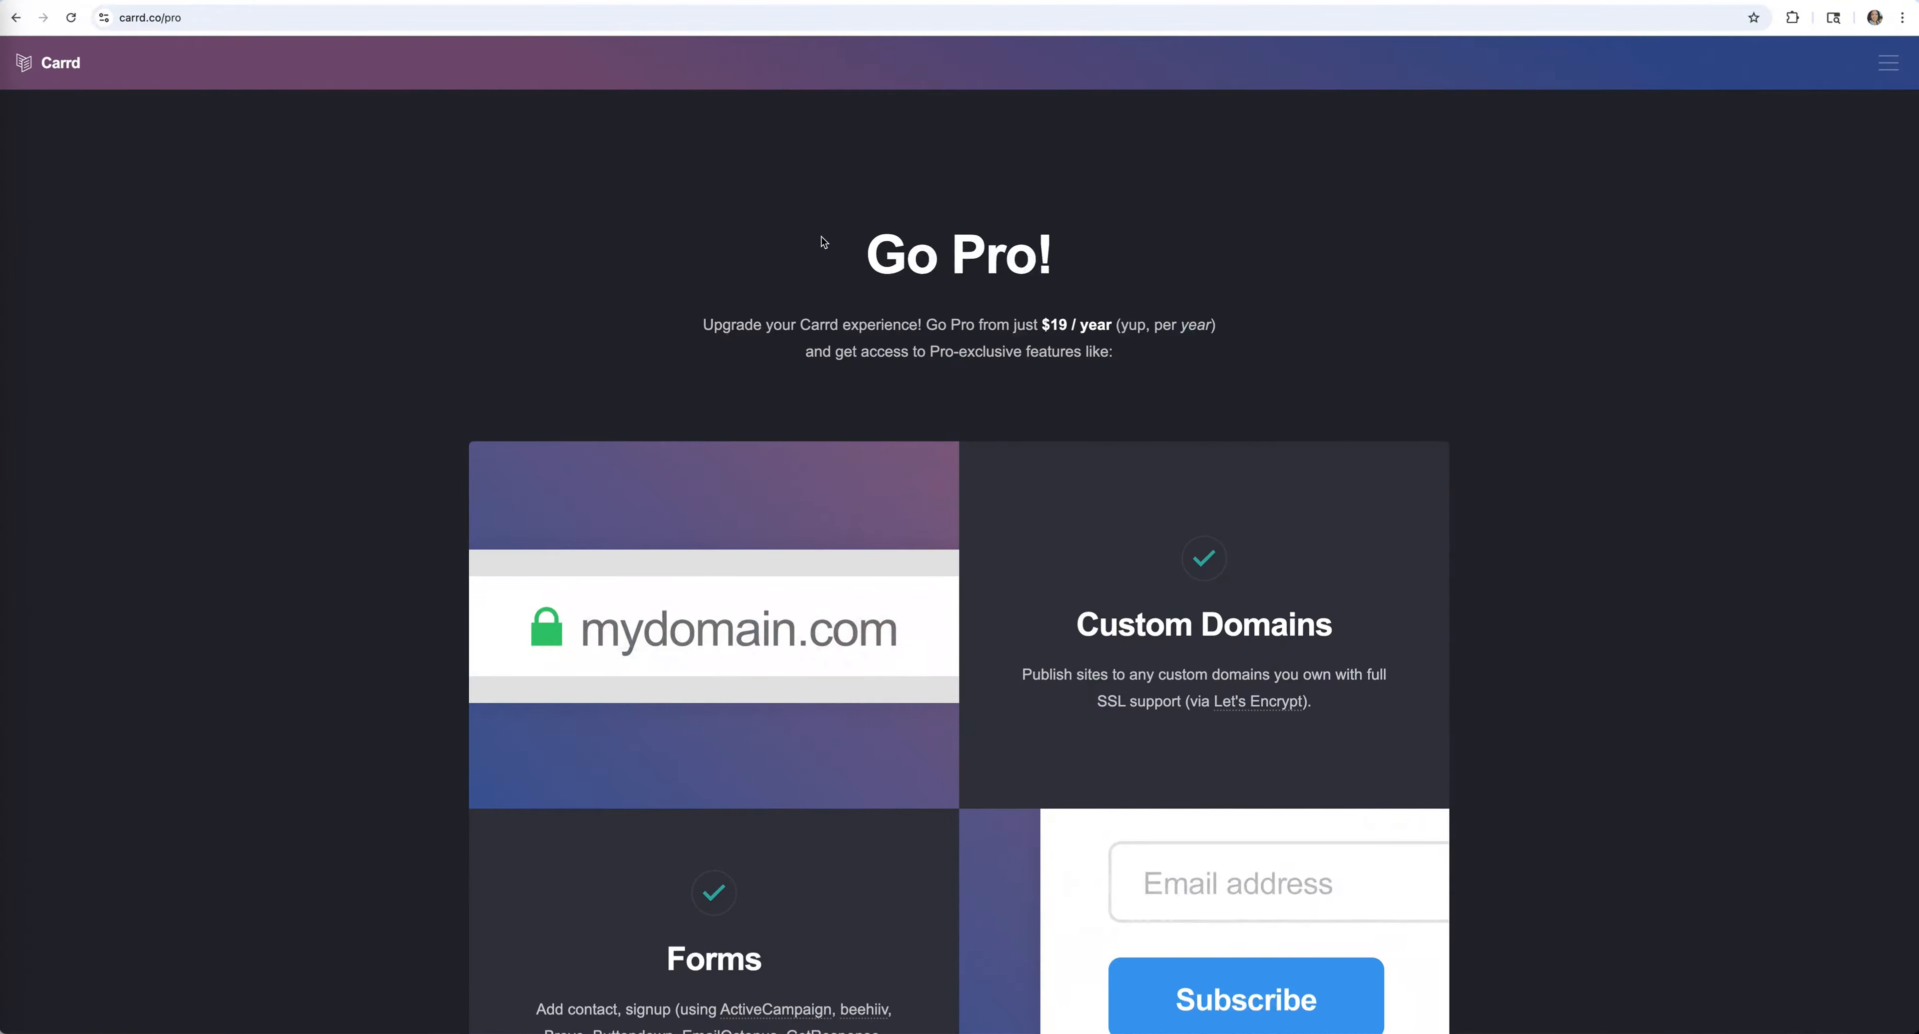
# Review the Compare Plans feature rows and select the Pro Standard plan
pyautogui.scroll(-20, 1410, 423)
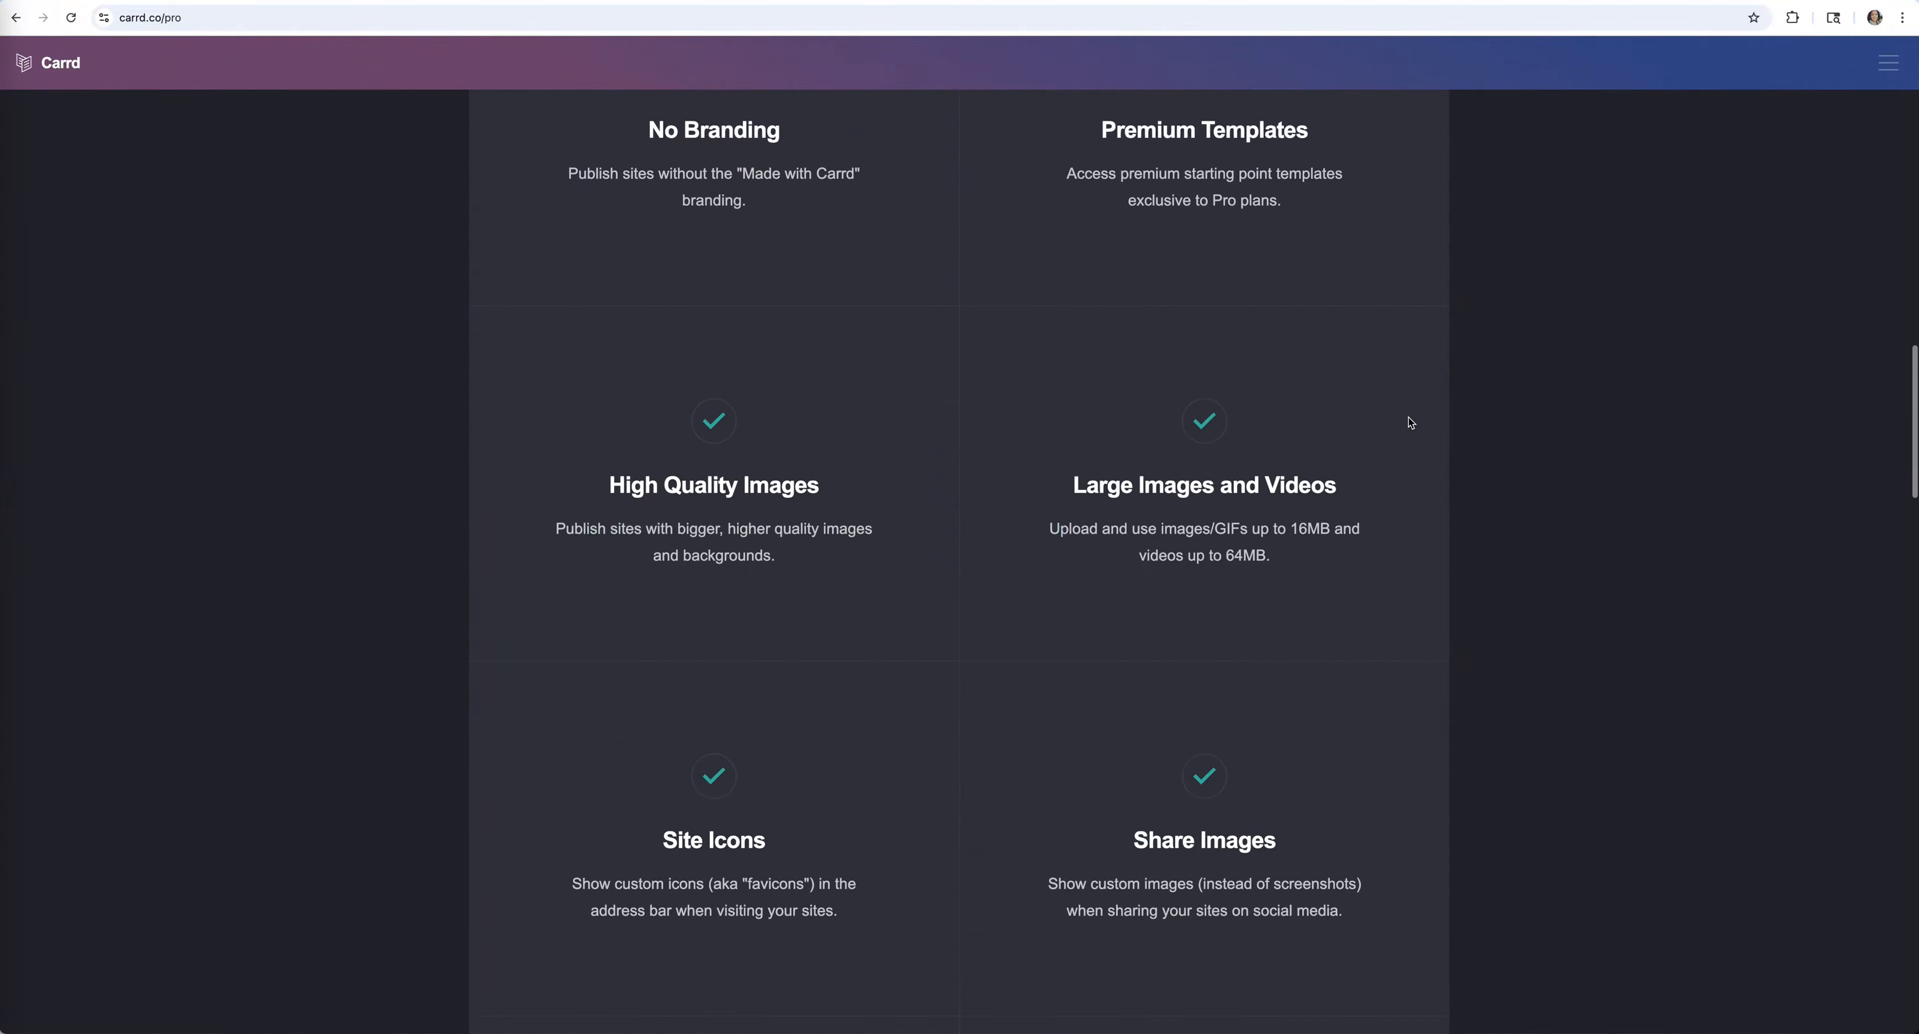
pyautogui.scroll(-10, 1410, 422)
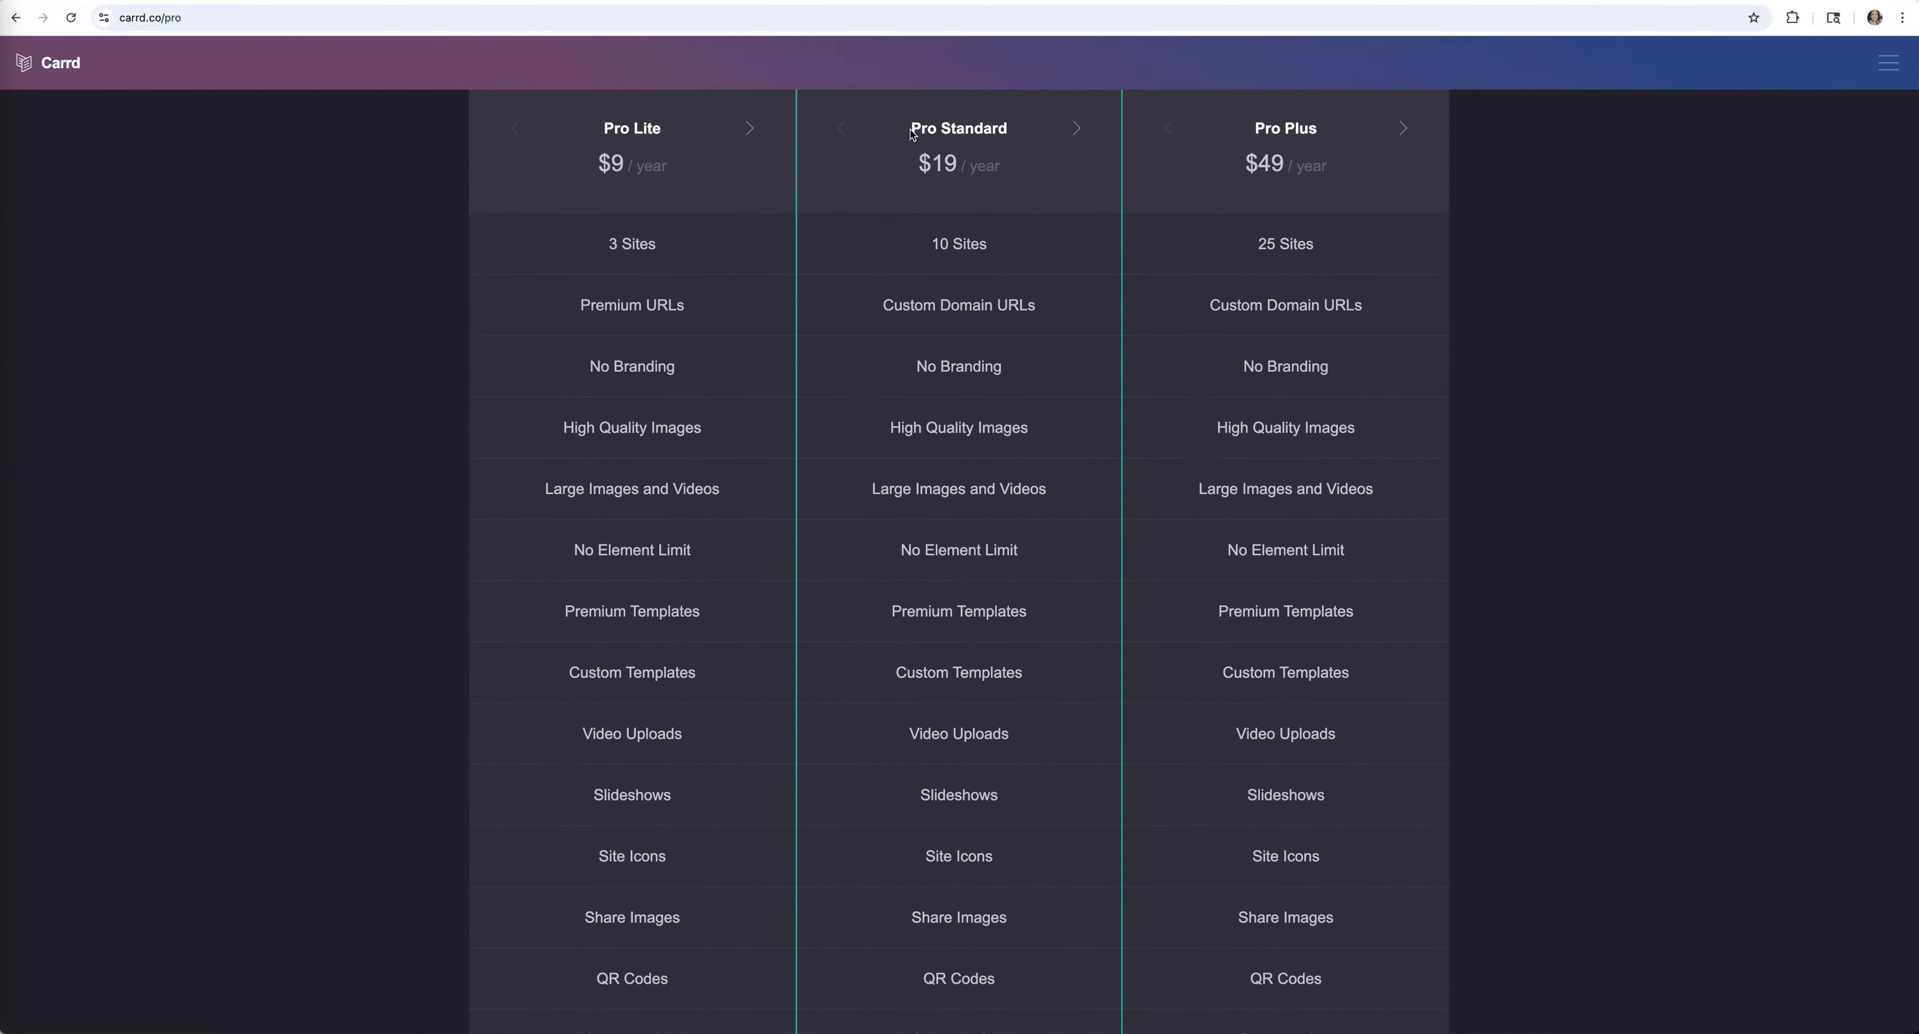
pyautogui.scroll(8, 999, 337)
pyautogui.scroll(-2, 1039, 742)
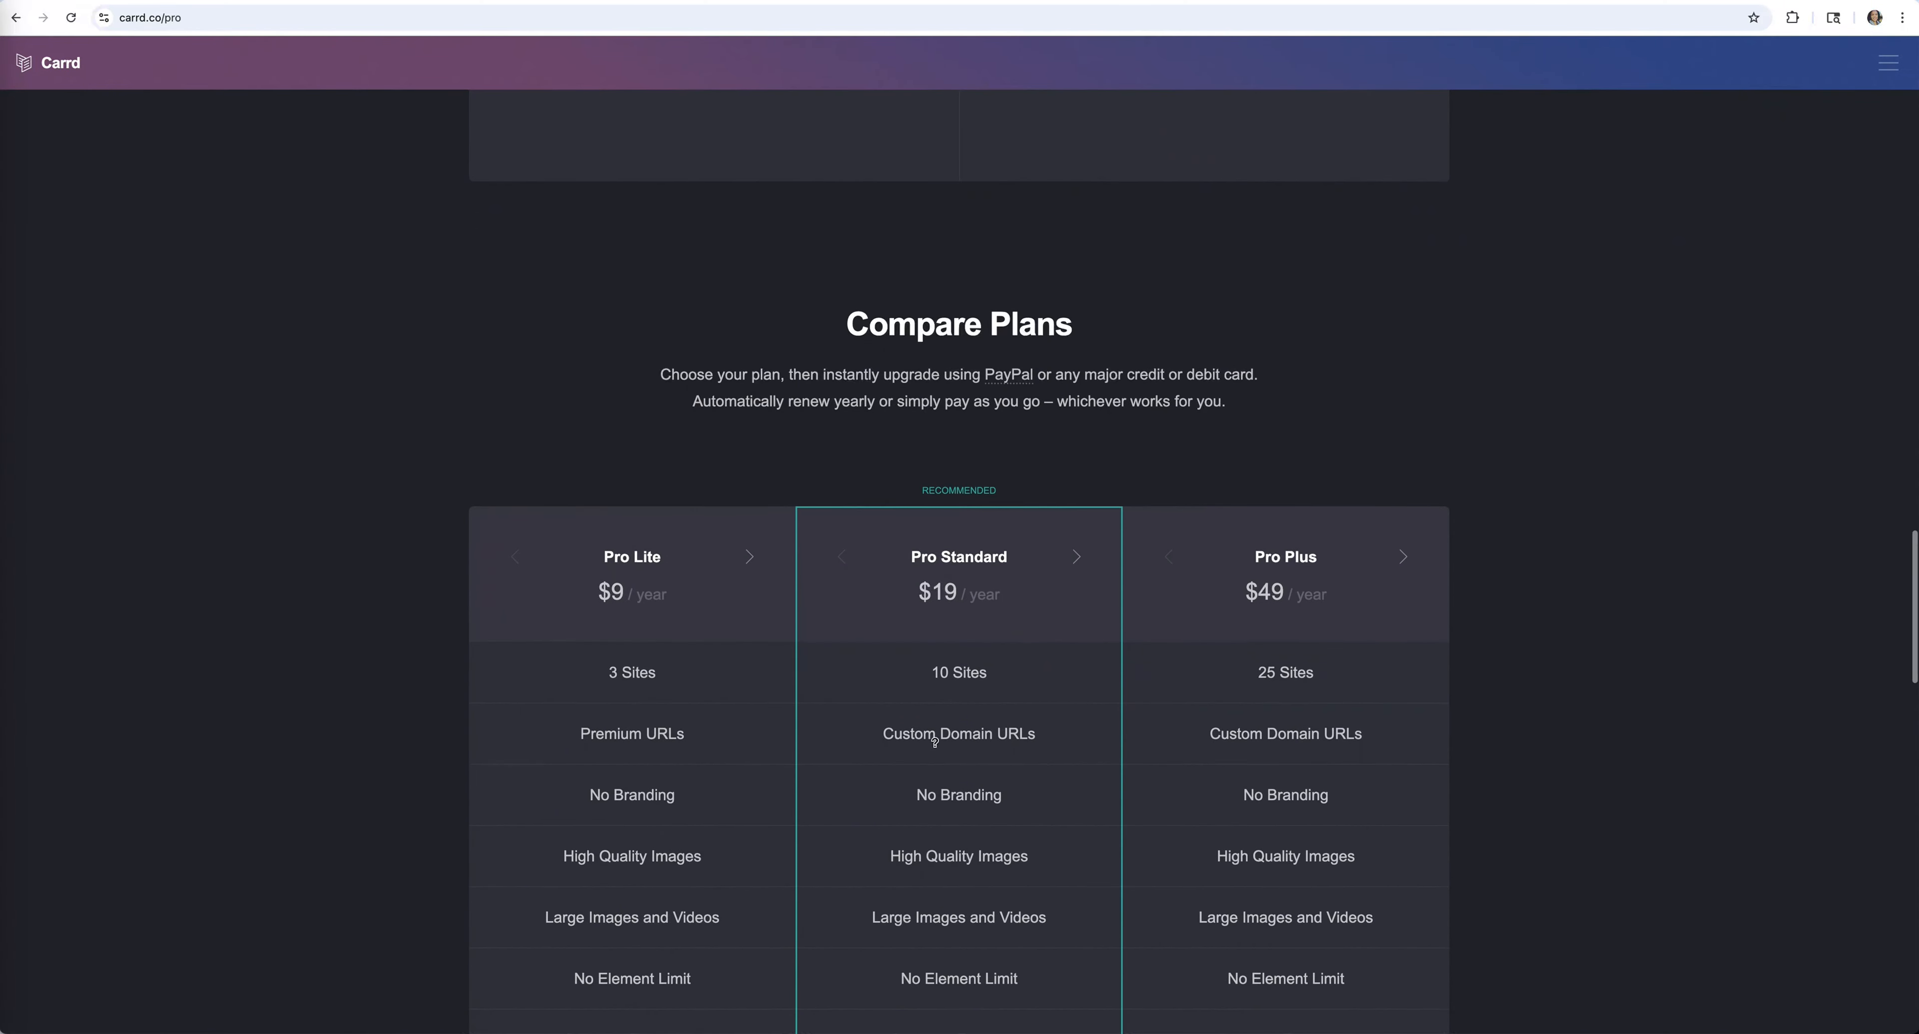
pyautogui.scroll(-10, 990, 646)
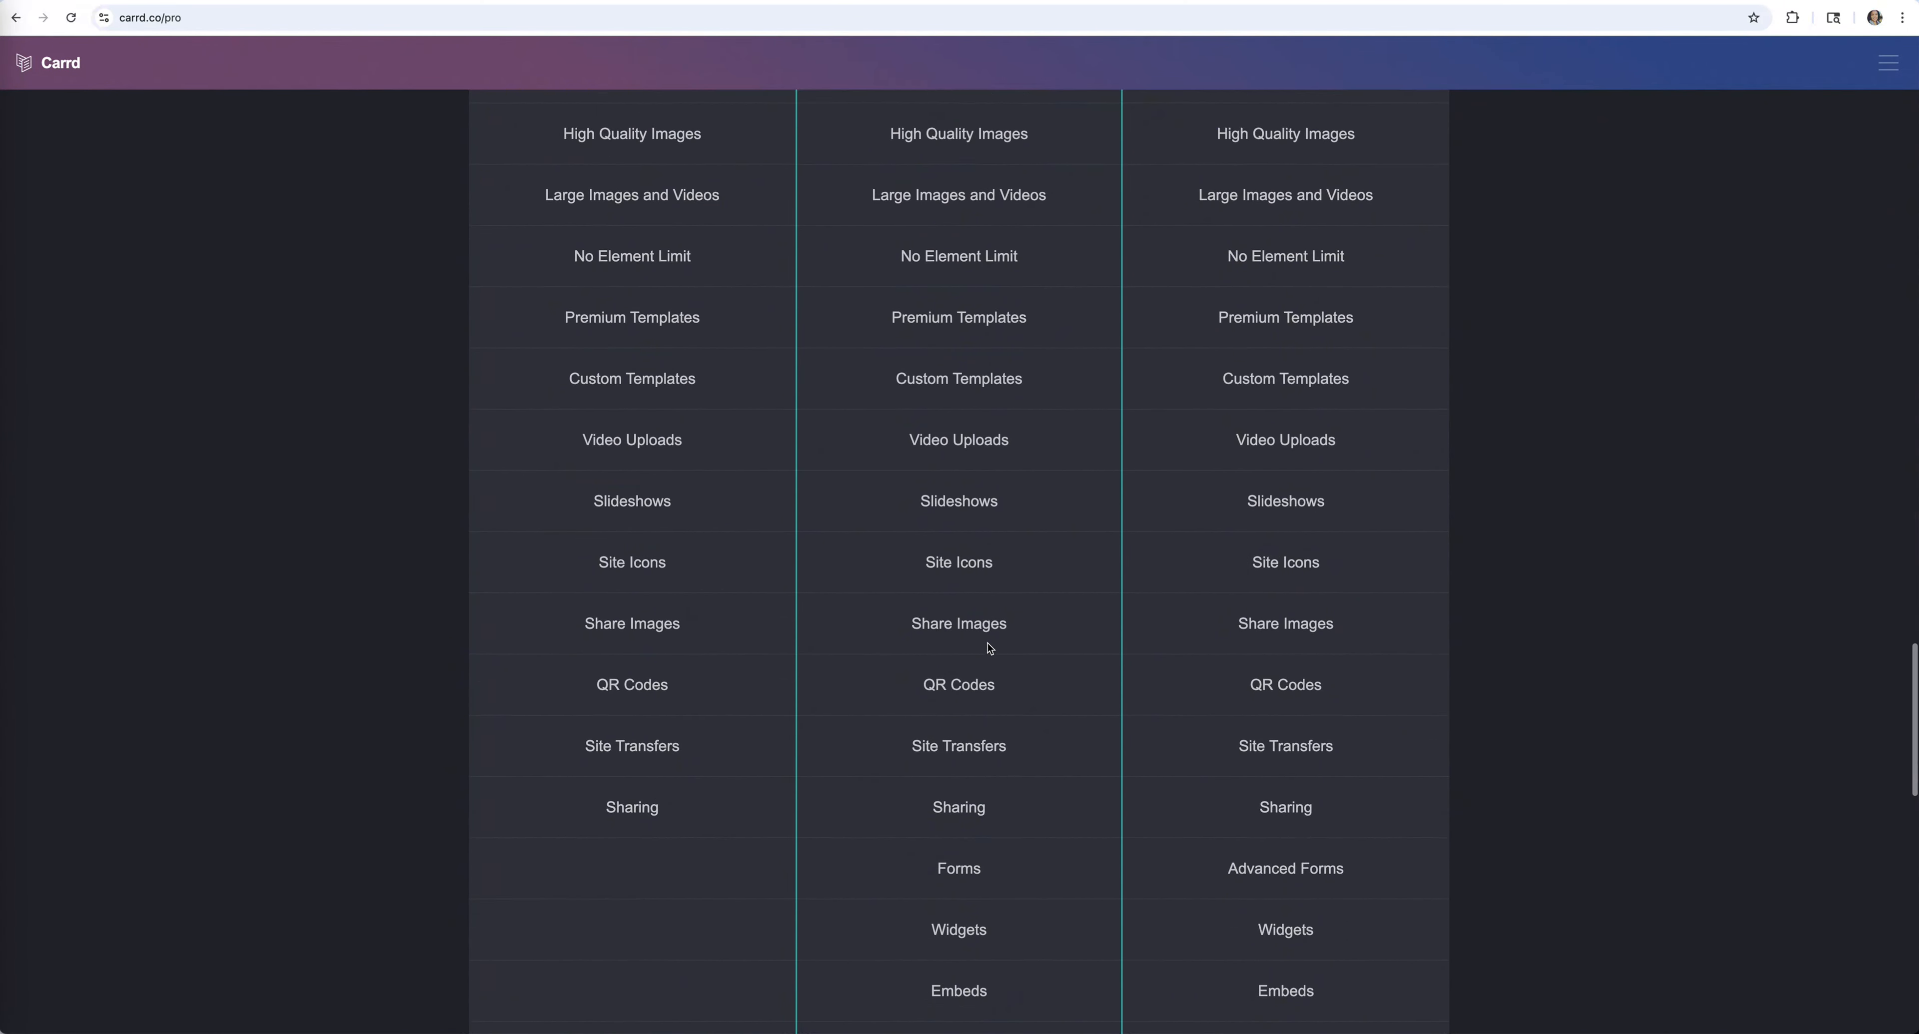
pyautogui.scroll(-12, 990, 647)
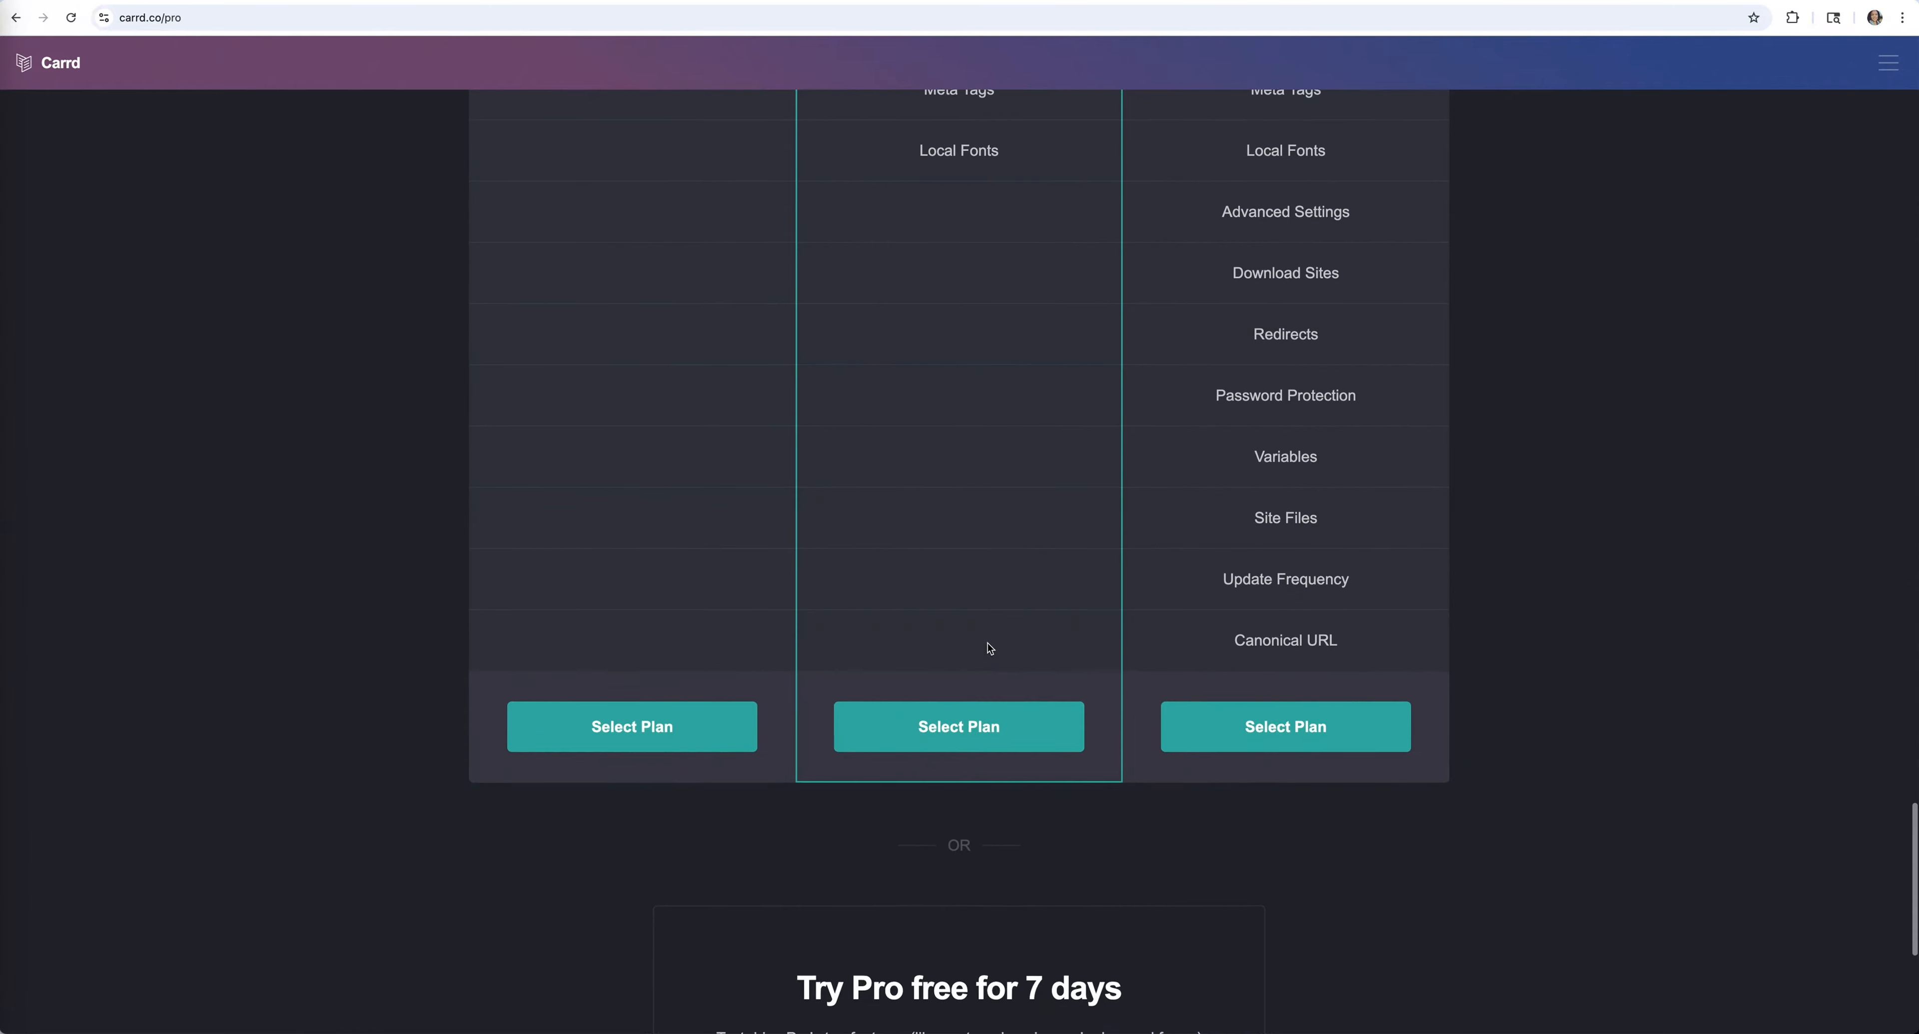
pyautogui.scroll(-2, 990, 648)
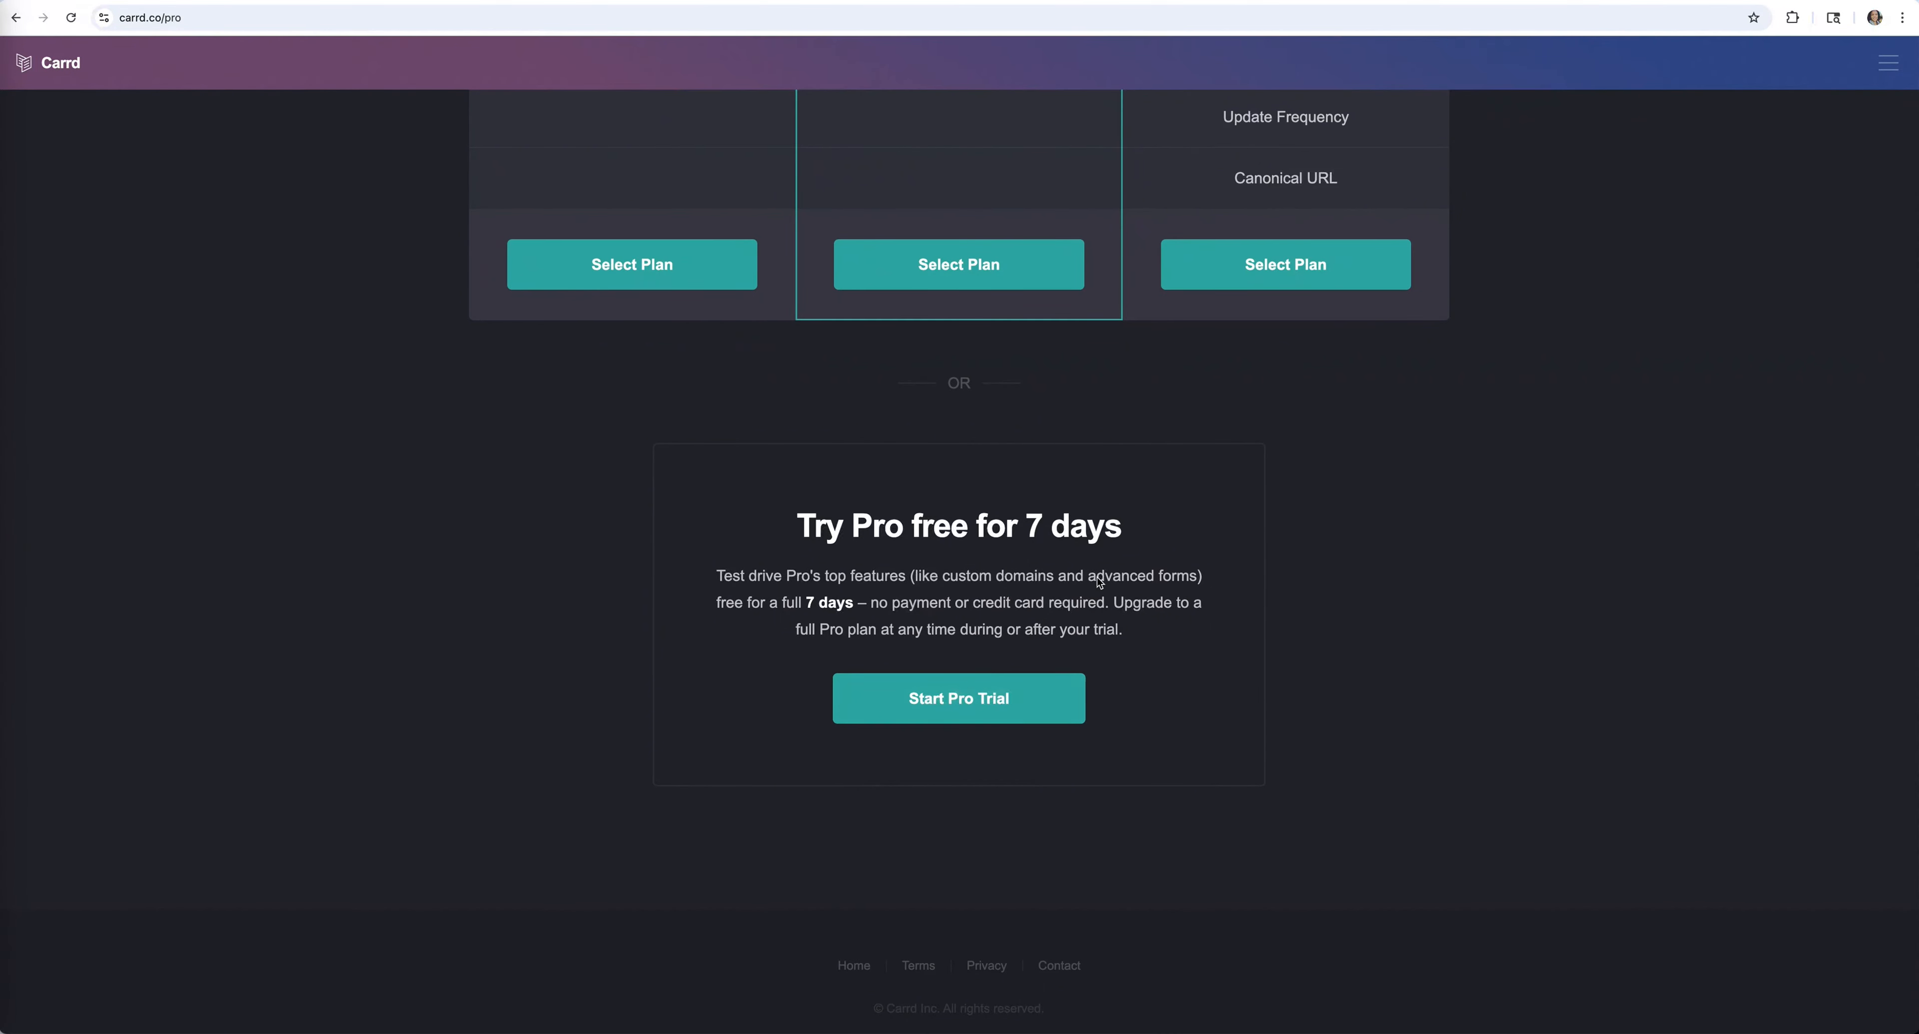
pyautogui.scroll(5, 1073, 506)
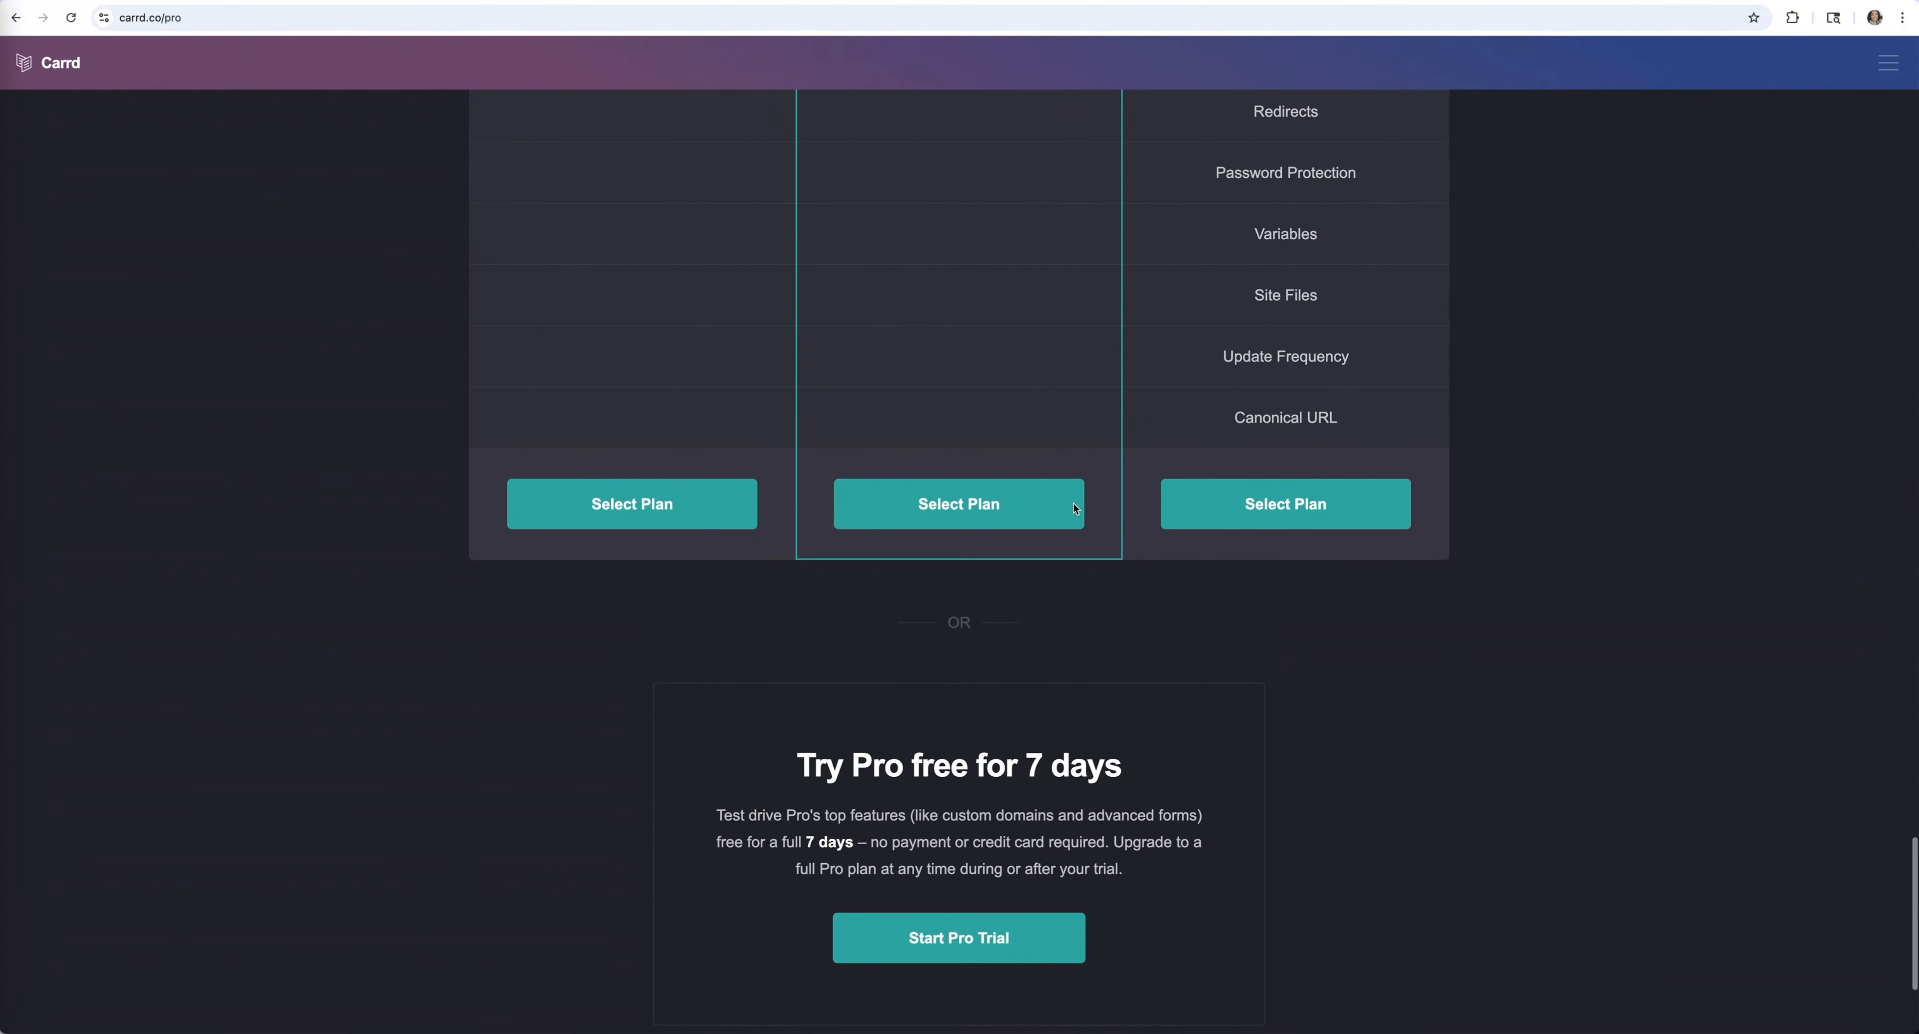
pyautogui.click(935, 531)
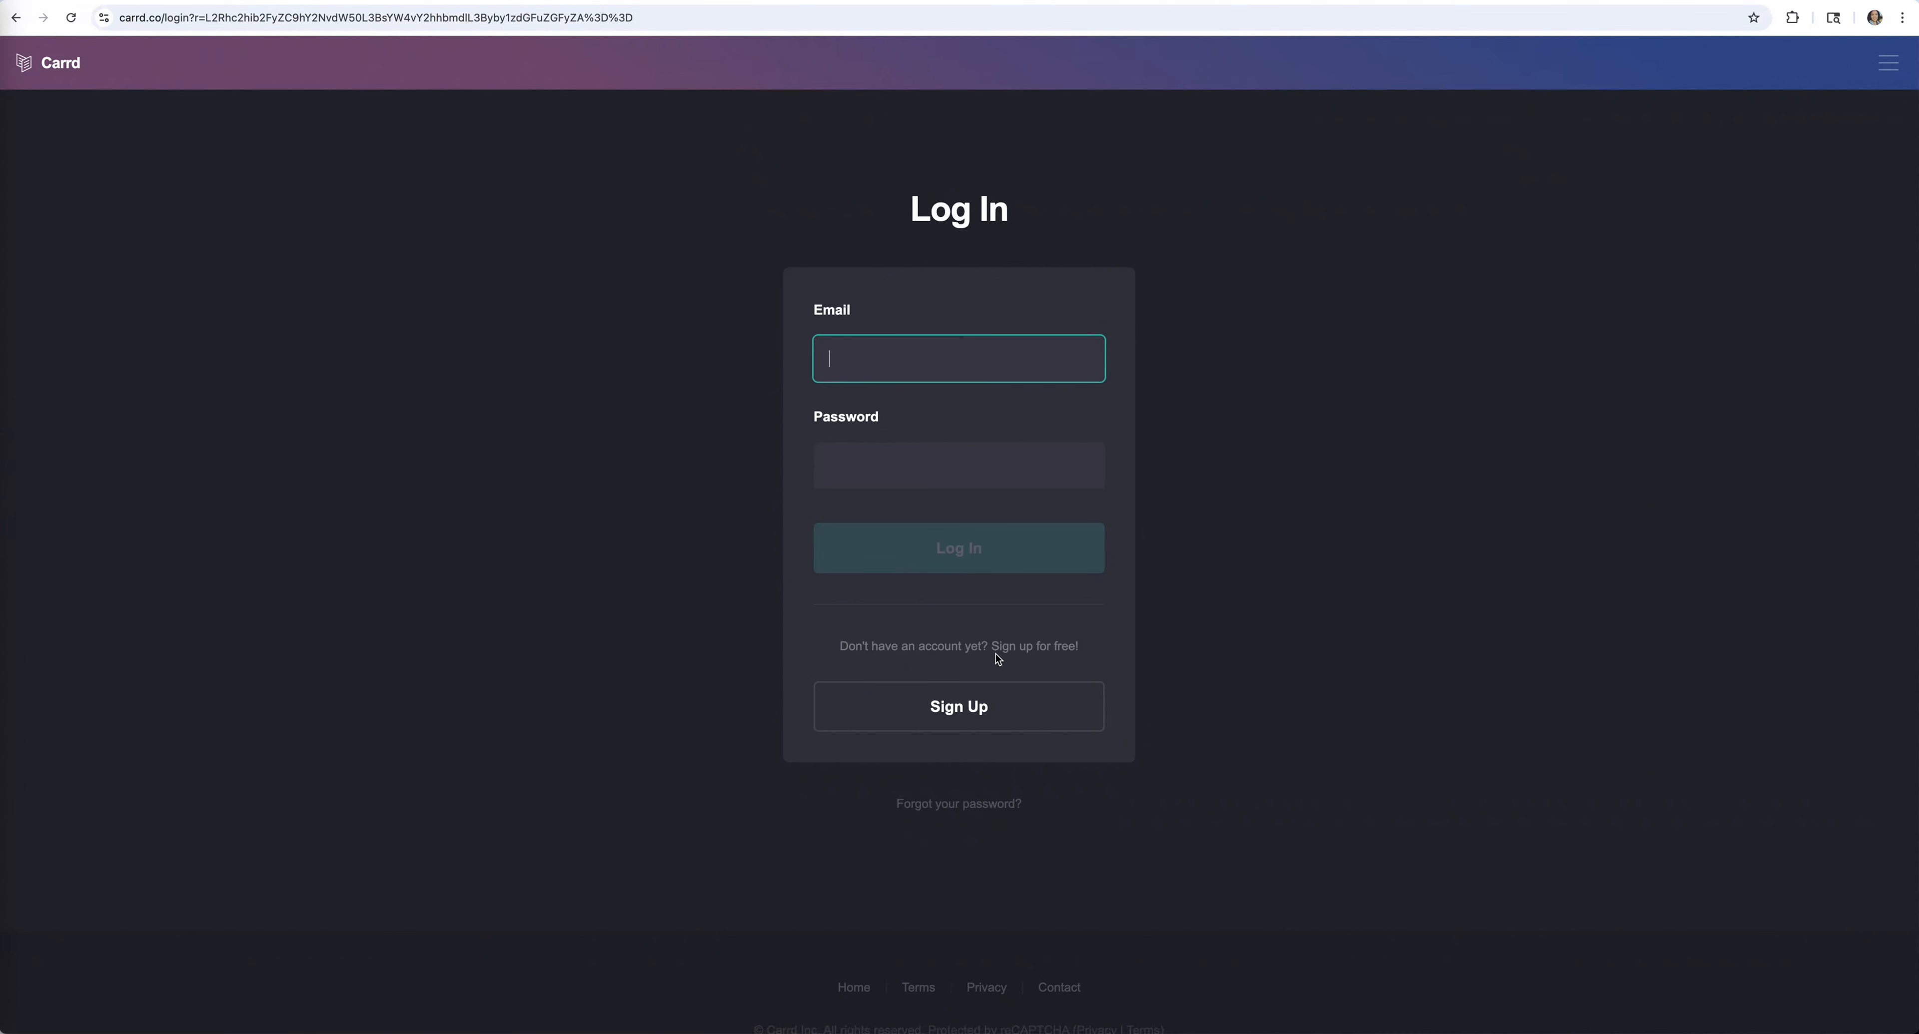
# Switch from Log In to Sign Up to create a new account
pyautogui.click(1002, 709)
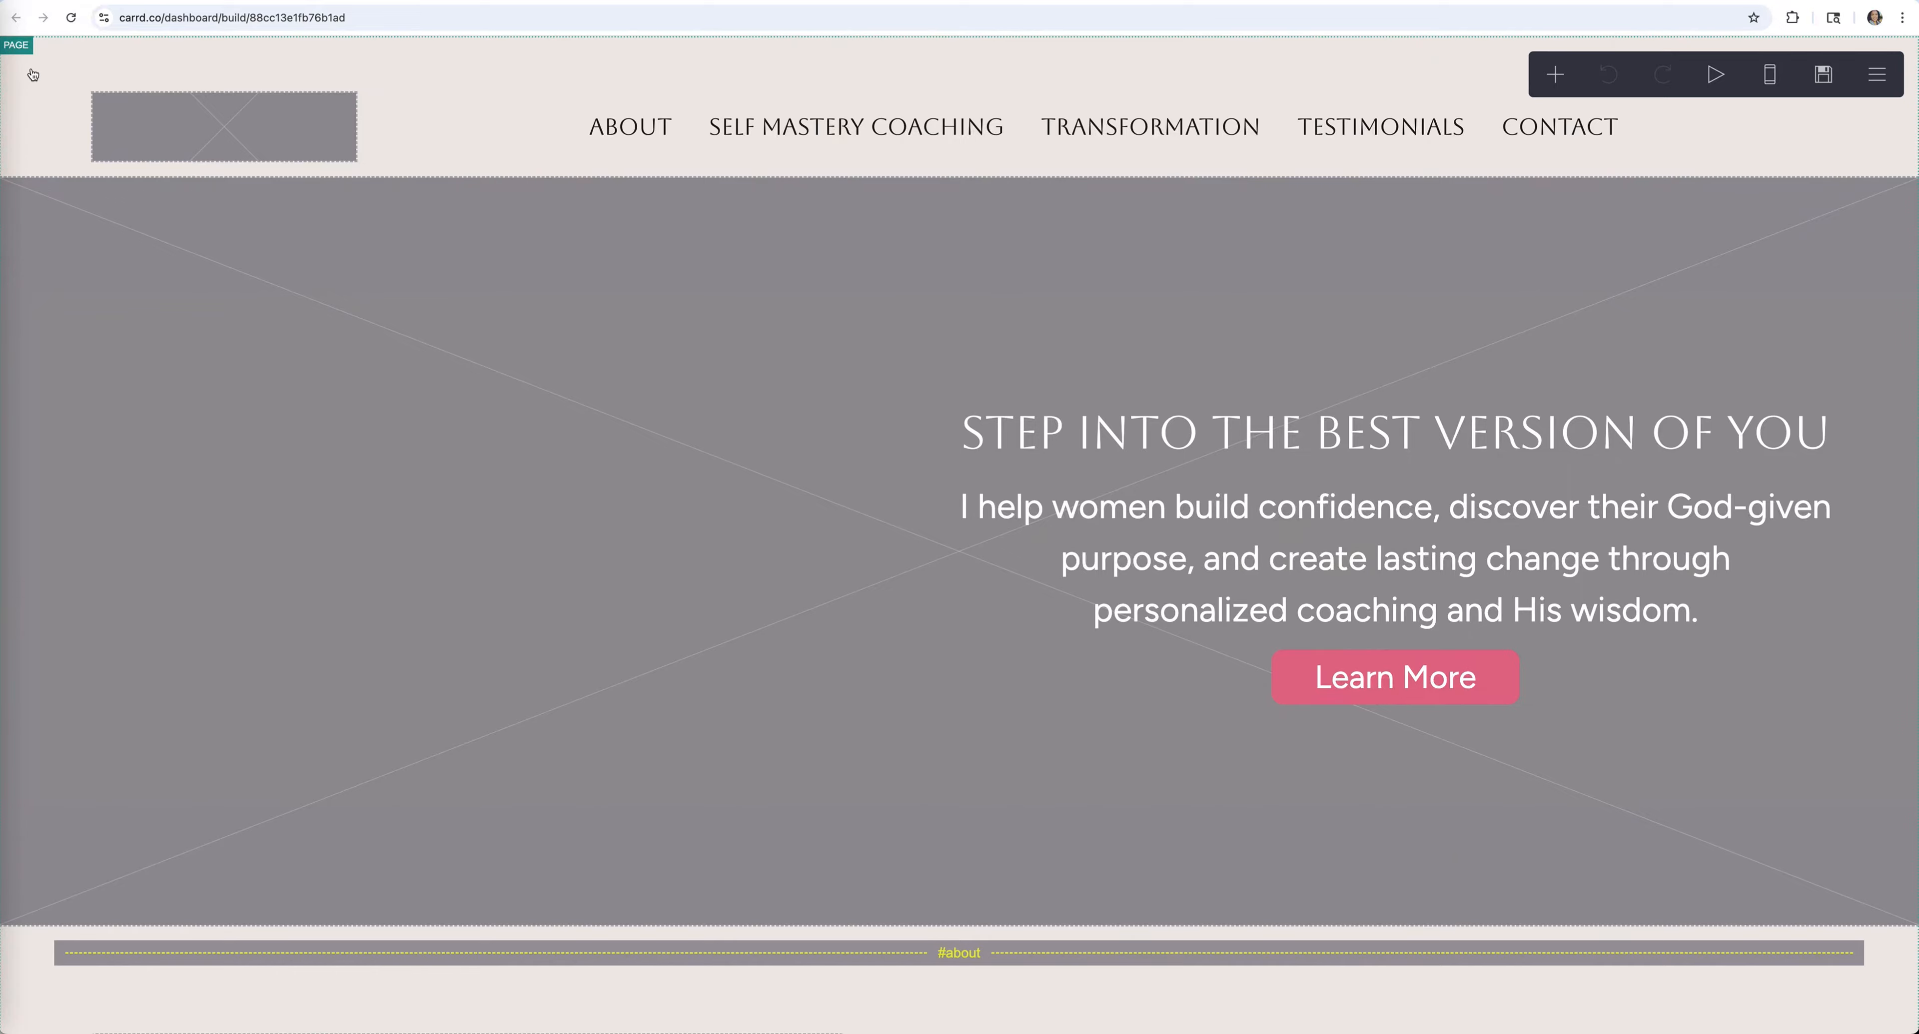
# Keep the container background type as Color and bring up its colour picker
pyautogui.click(56, 60)
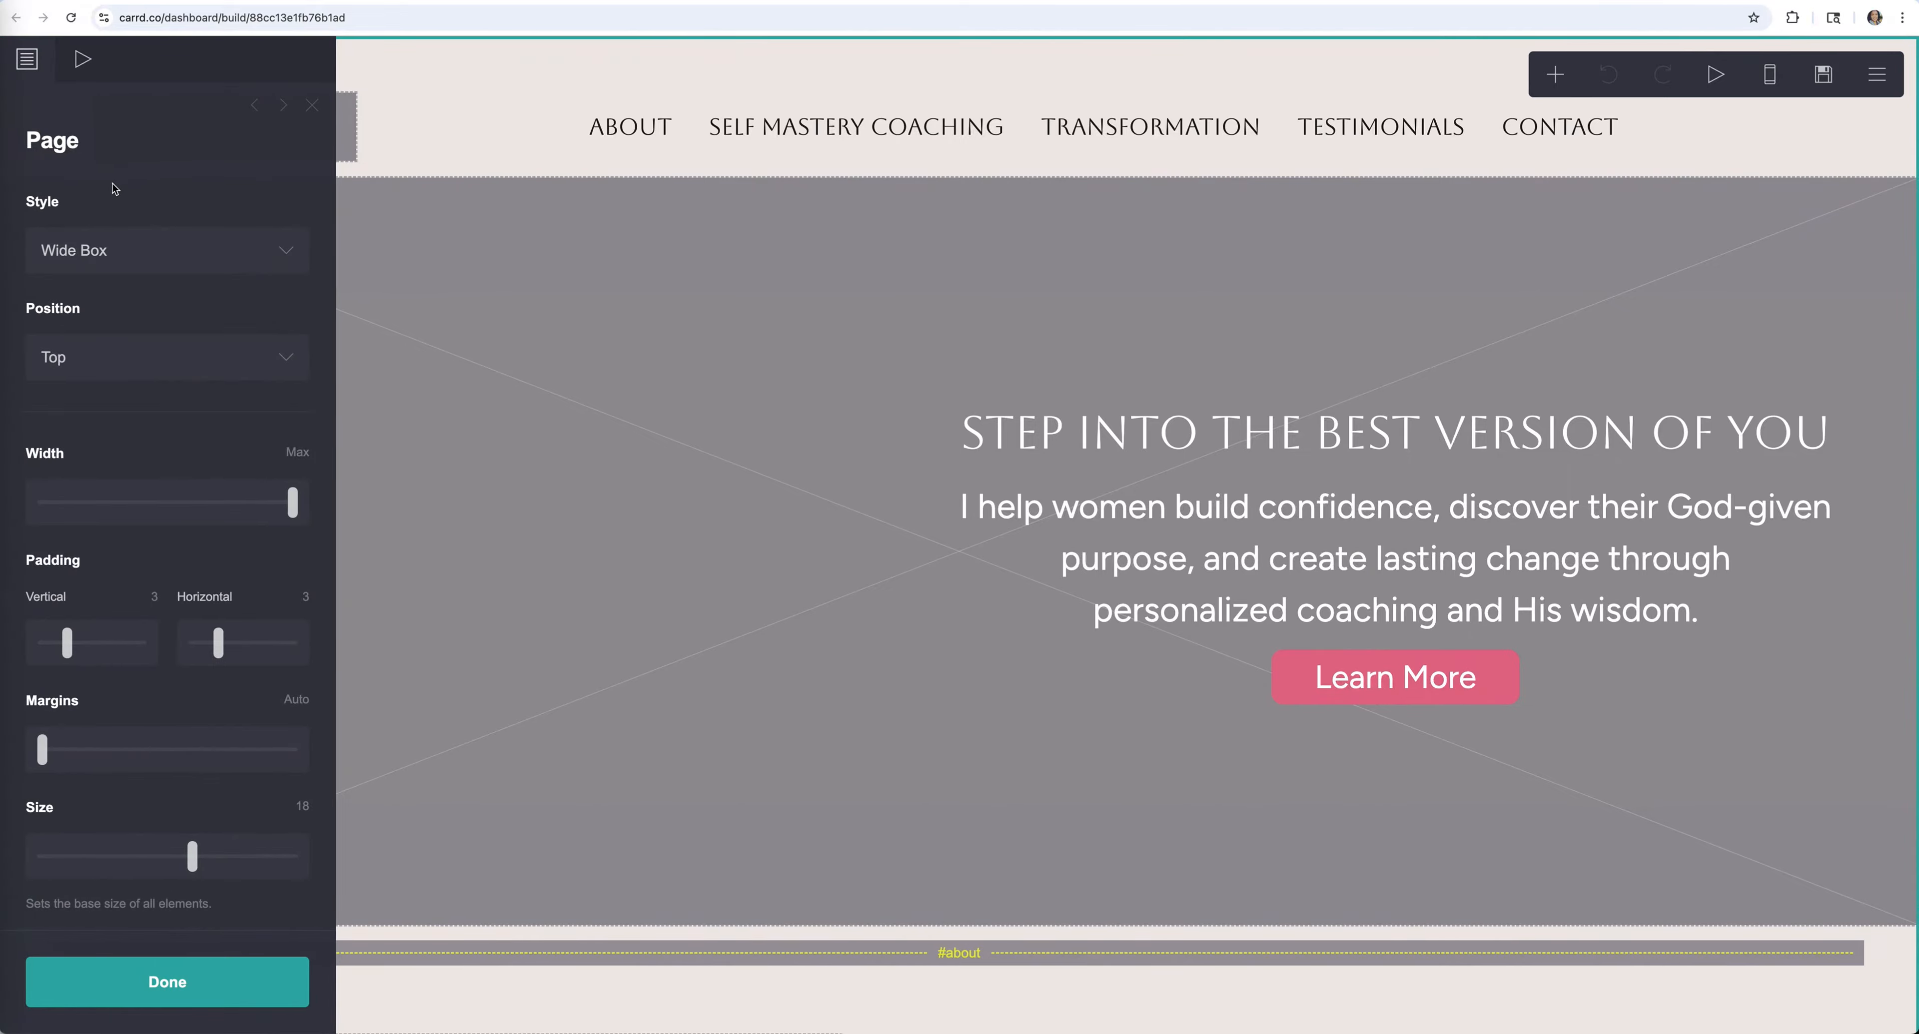
pyautogui.scroll(-10, 112, 299)
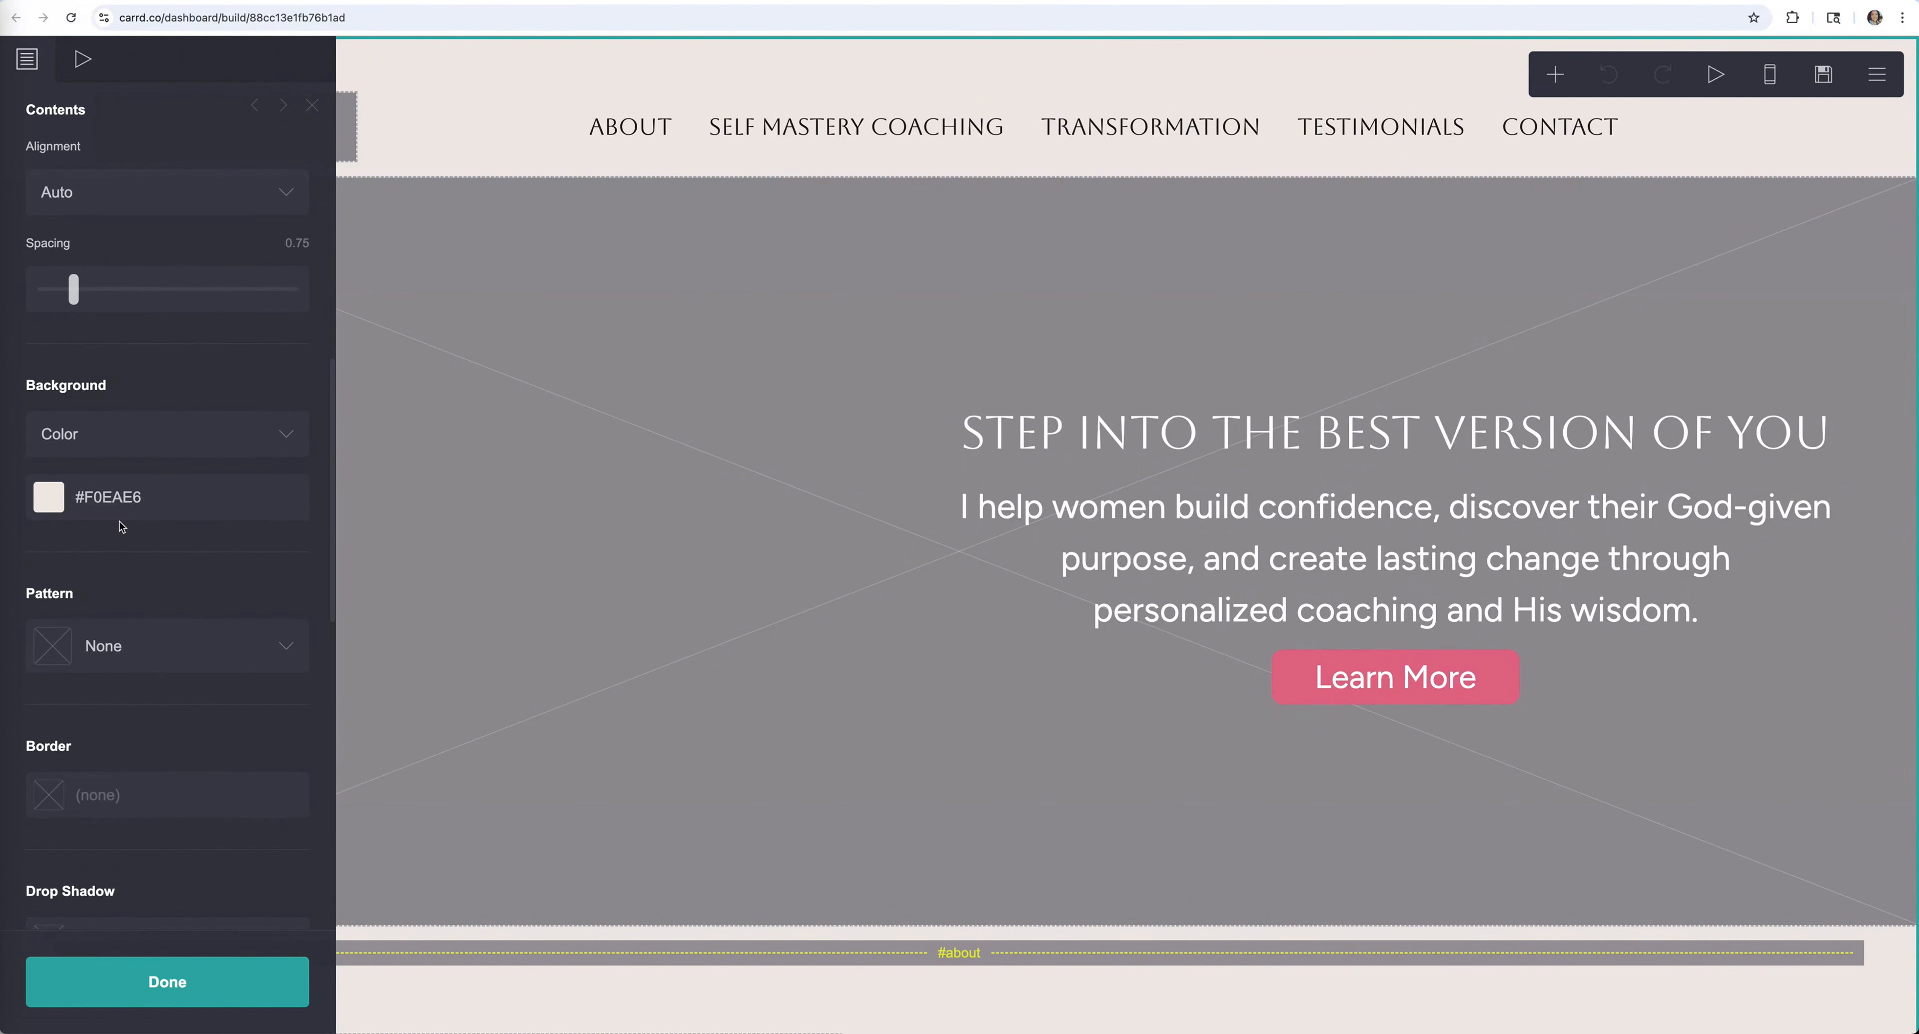
pyautogui.click(207, 426)
pyautogui.click(211, 376)
pyautogui.click(147, 504)
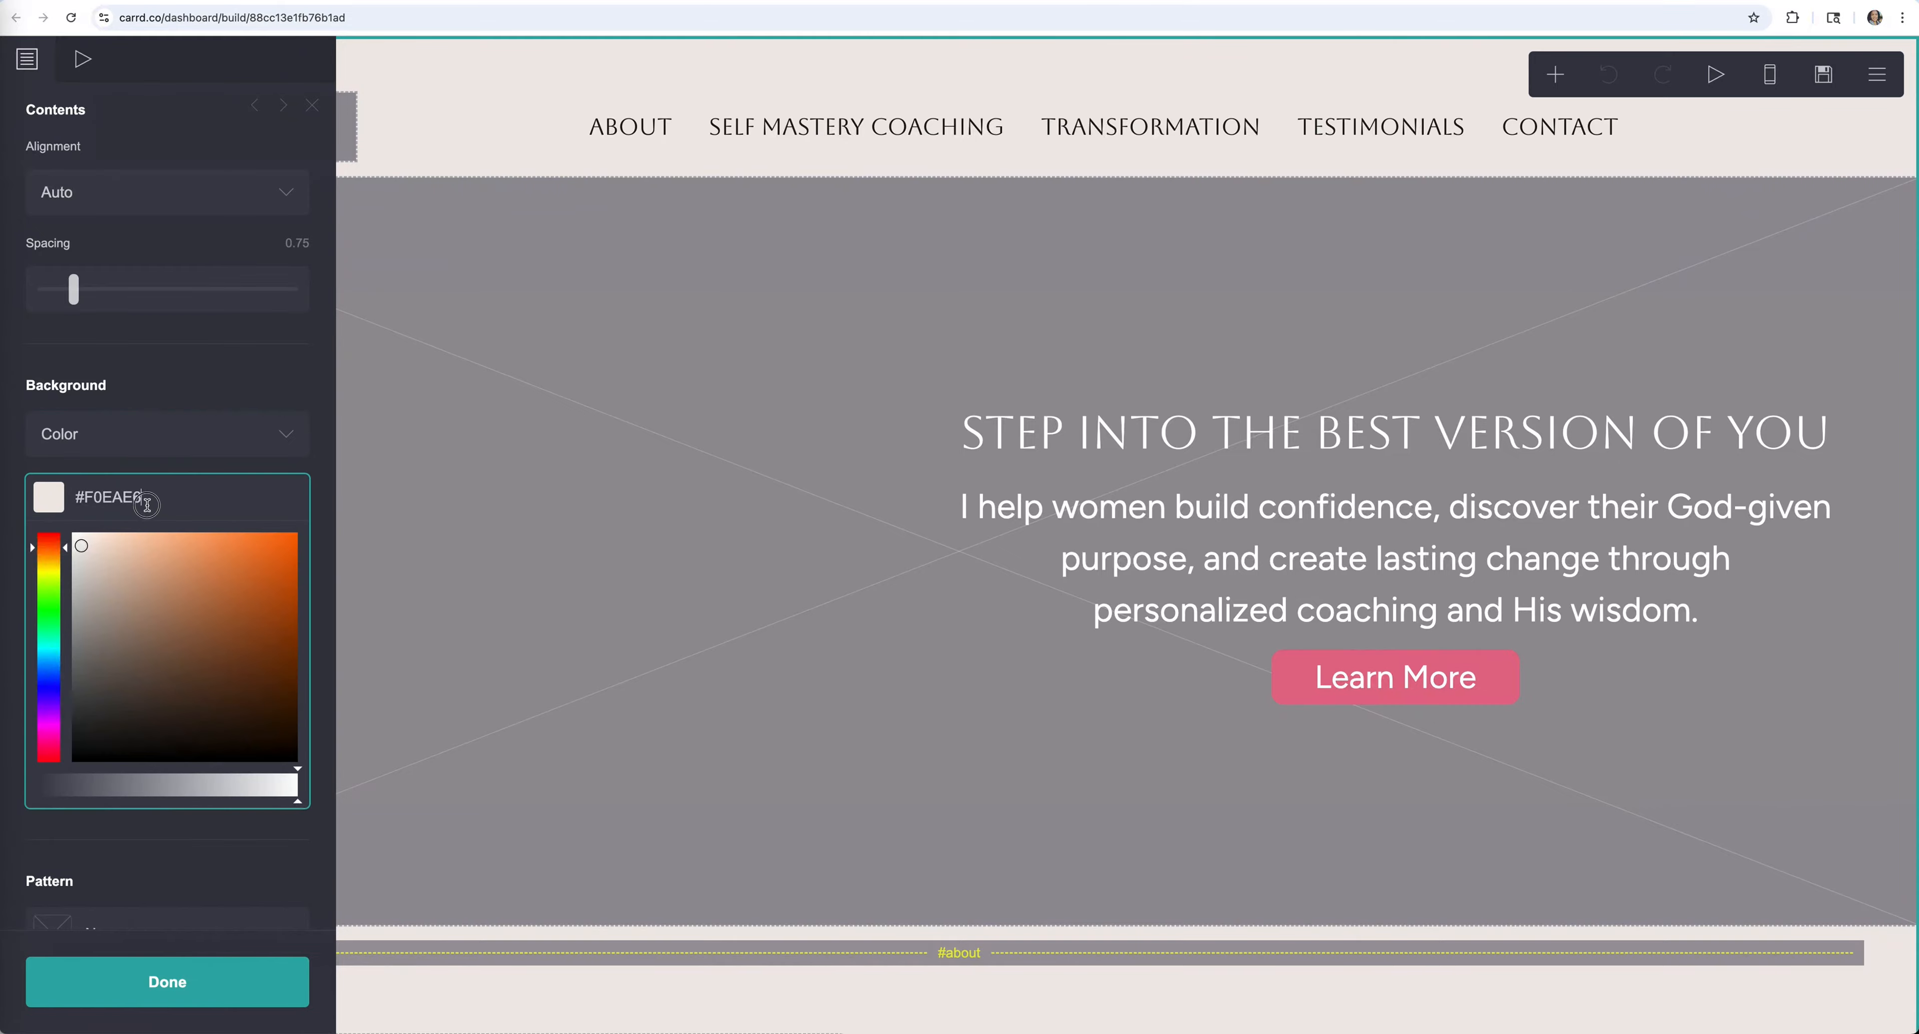
# Try orange, greyish-brown and green backgrounds, then revert to #F0EAE6 and close the panel
pyautogui.moveTo(295, 538)
pyautogui.mouseDown()
pyautogui.moveTo(324, 543)
pyautogui.moveTo(325, 589)
pyautogui.mouseUp()
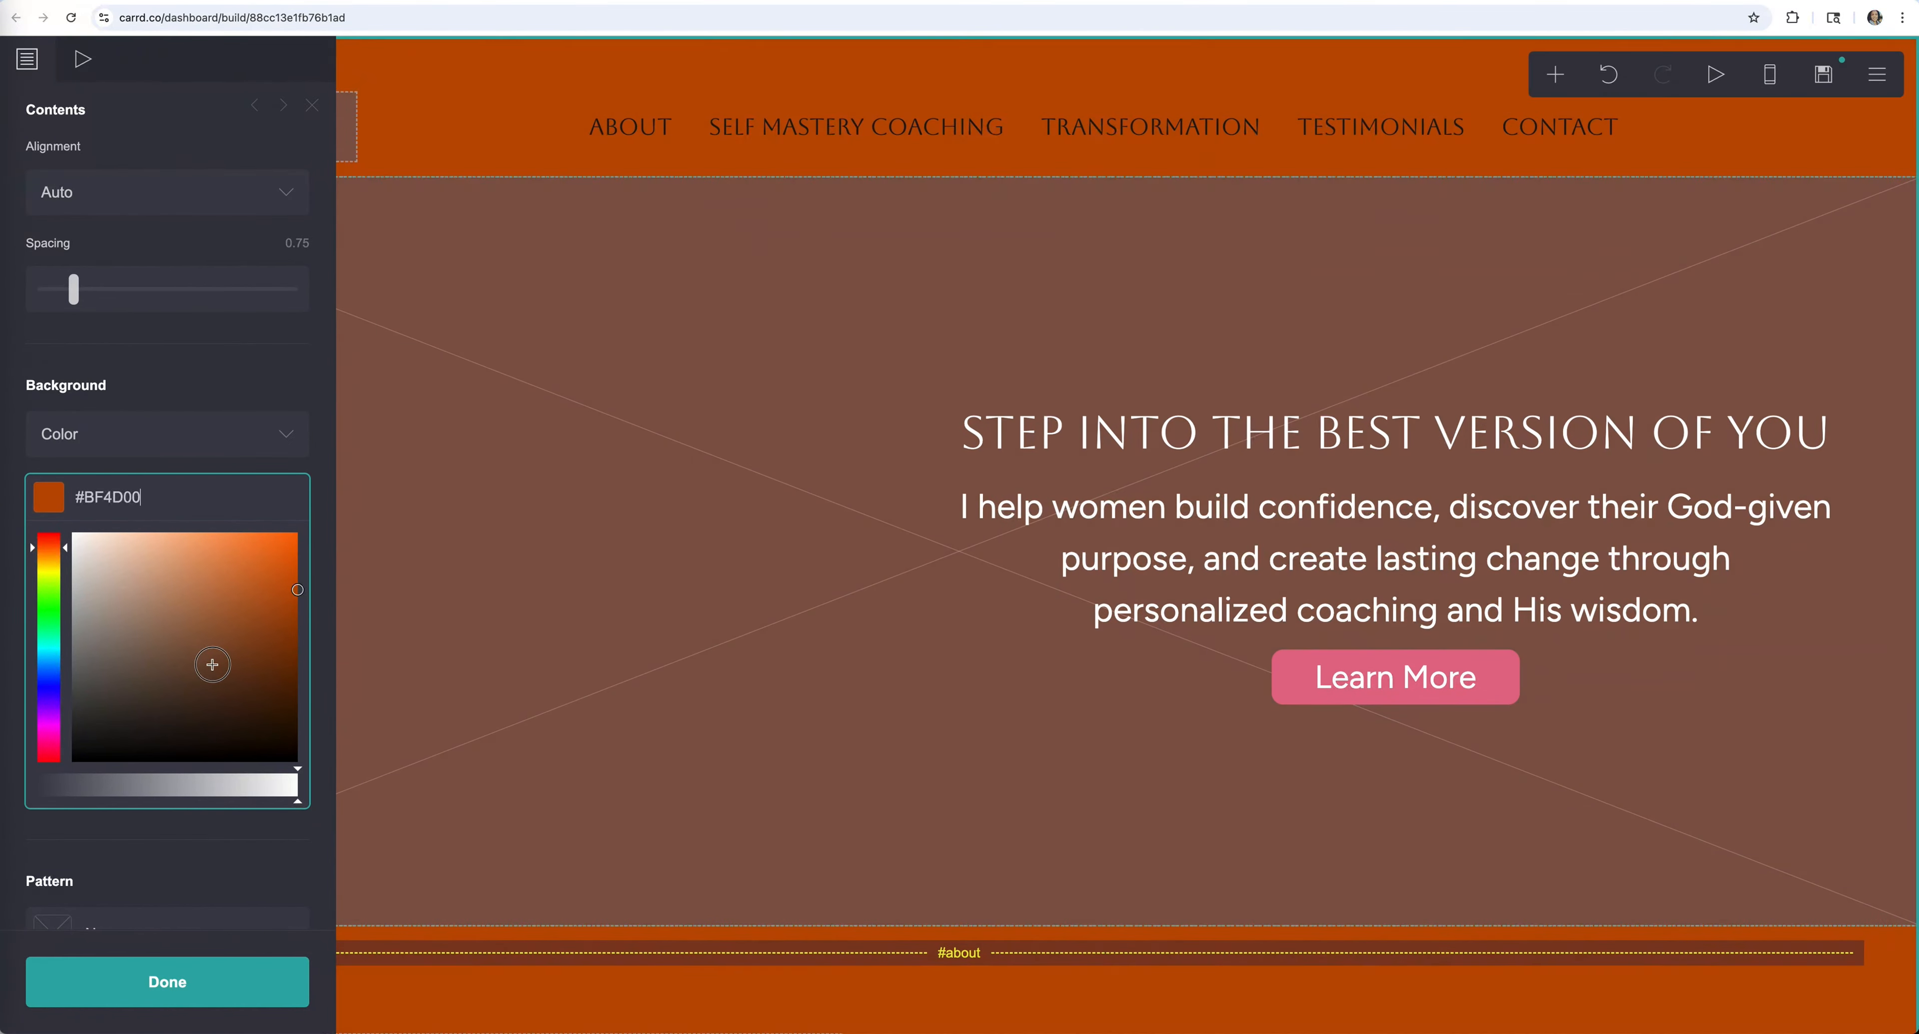
pyautogui.moveTo(212, 665)
pyautogui.mouseDown()
pyautogui.moveTo(137, 588)
pyautogui.moveTo(144, 636)
pyautogui.mouseUp()
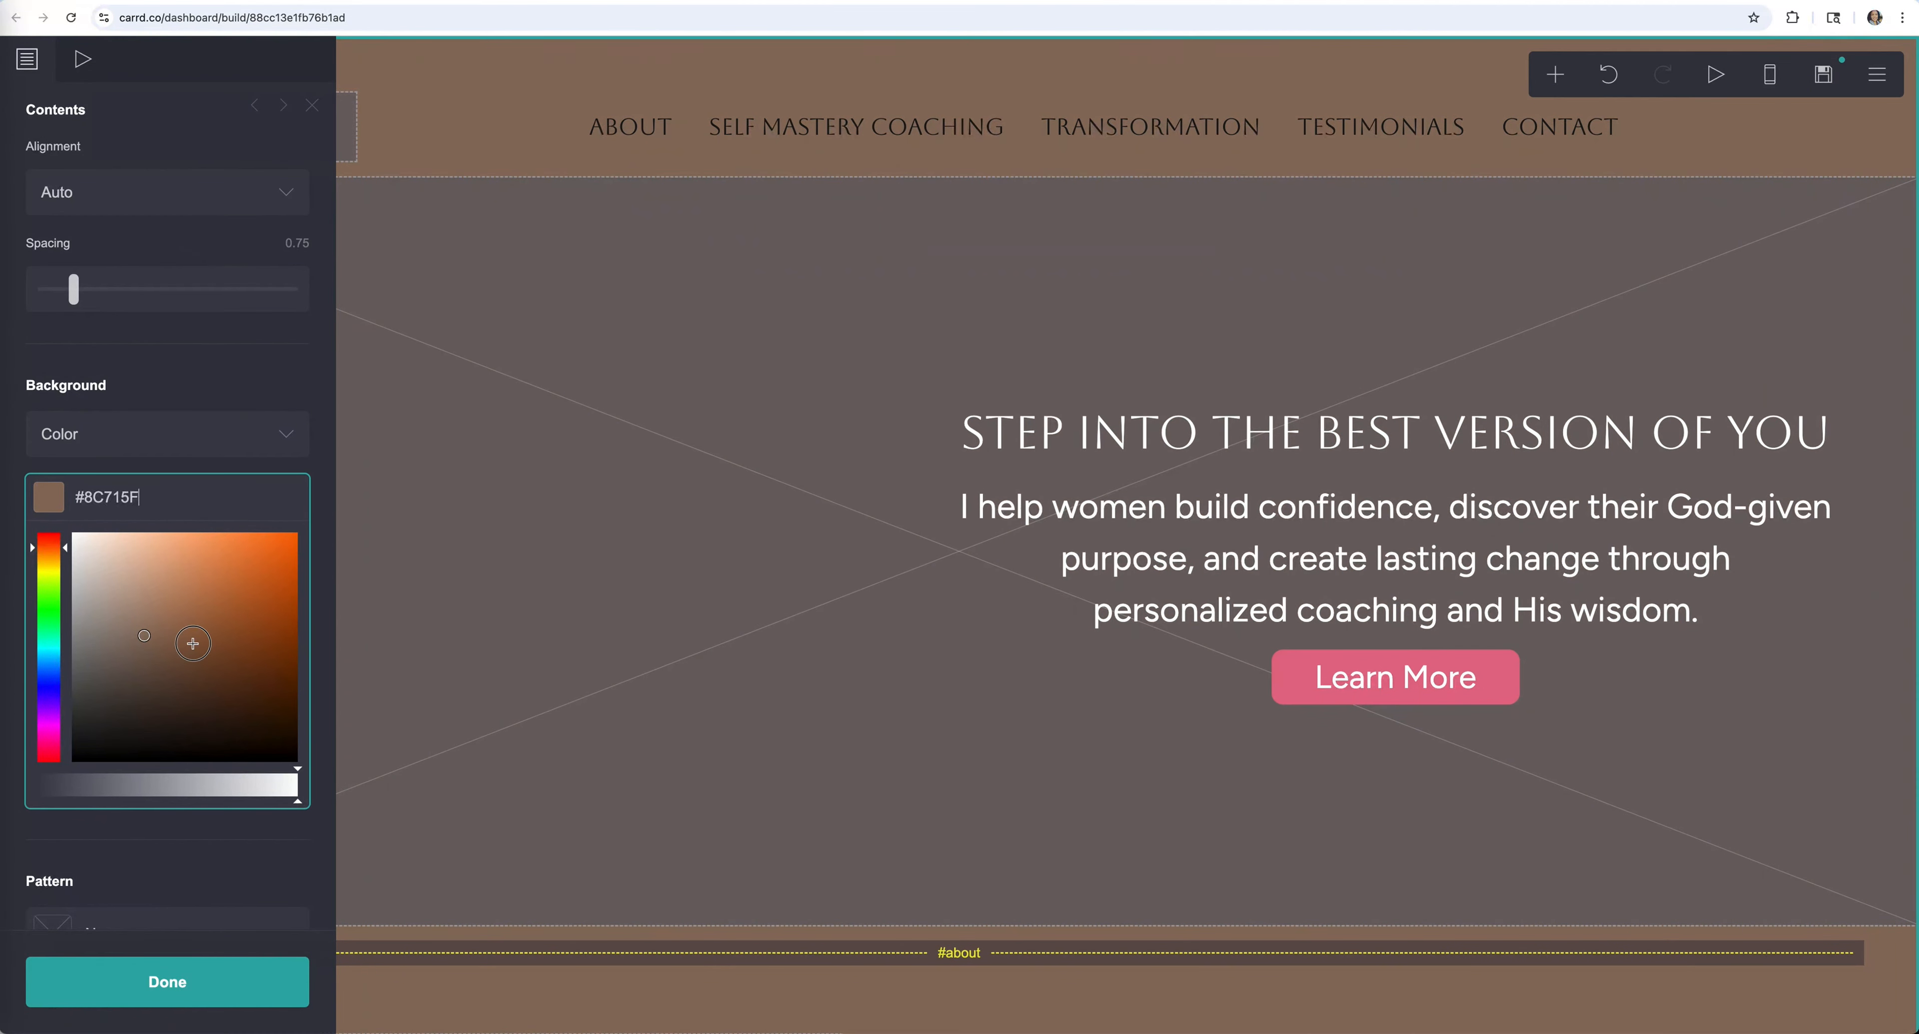
pyautogui.click(193, 643)
pyautogui.moveTo(49, 549); pyautogui.dragTo(55, 641)
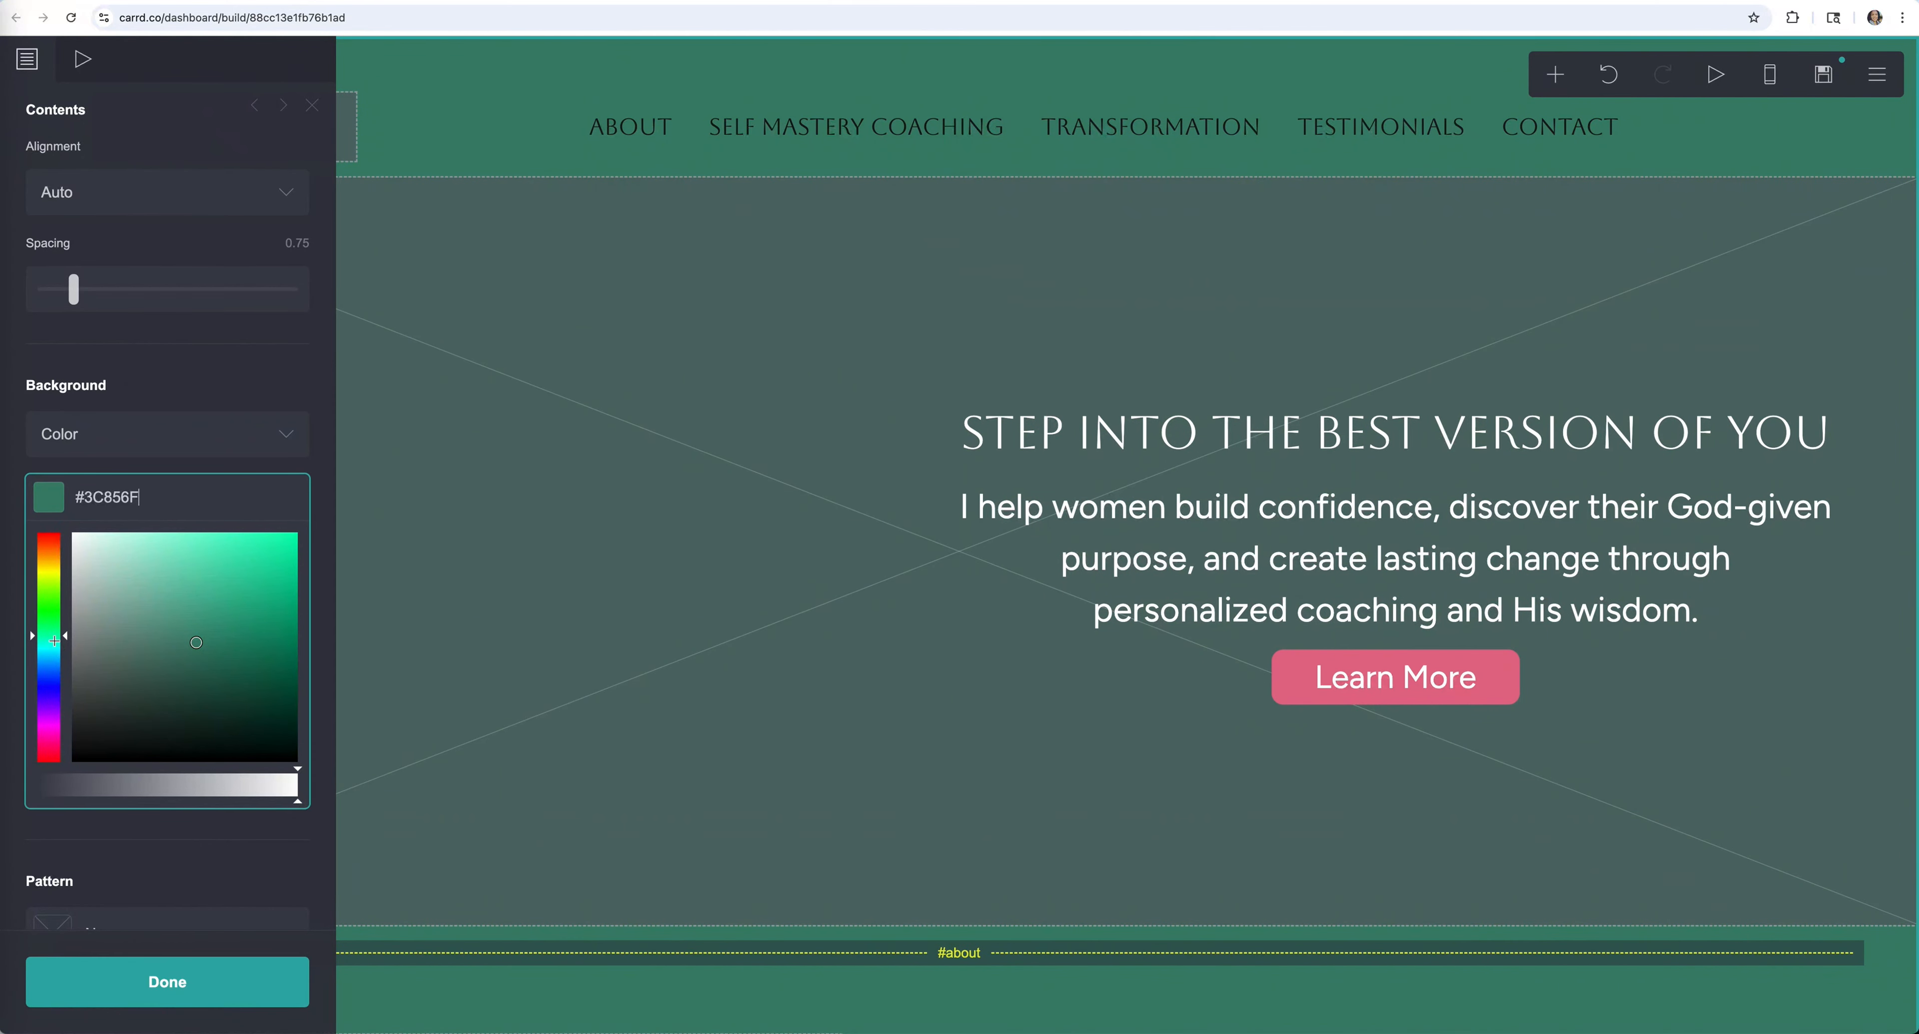
pyautogui.click(1627, 74)
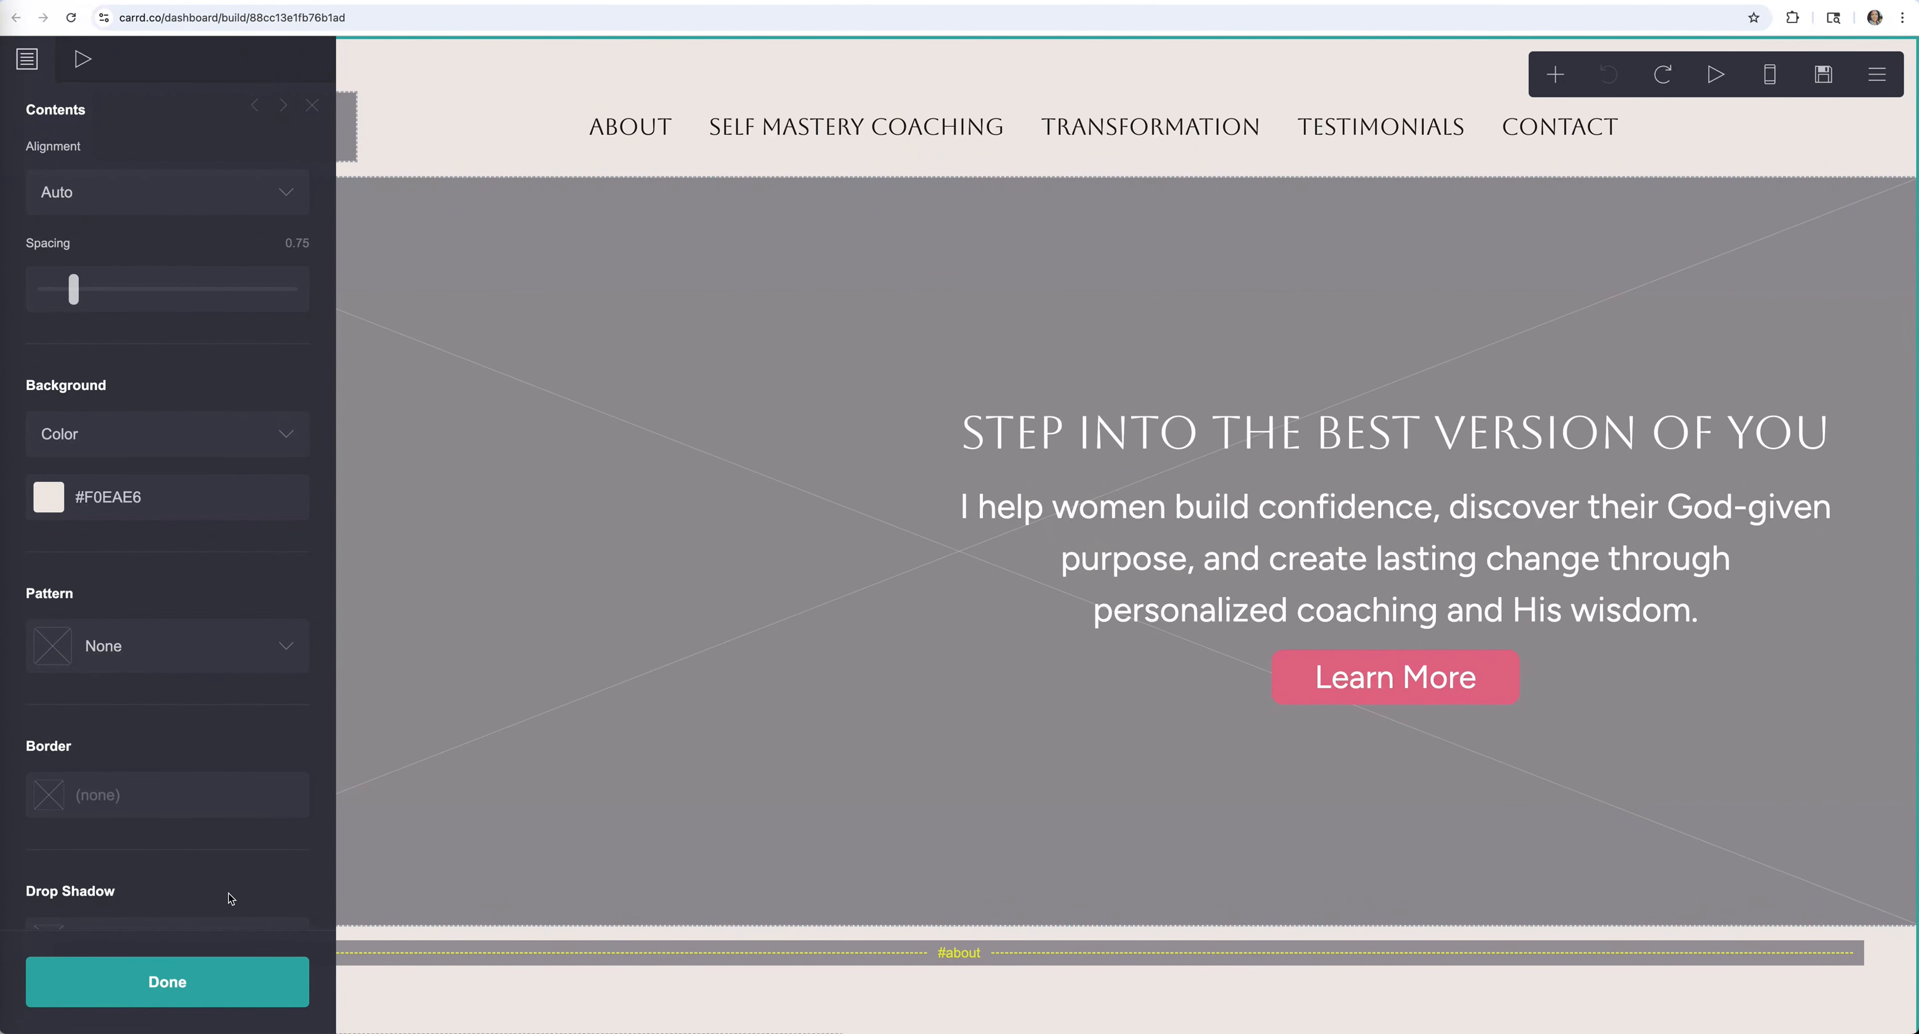
pyautogui.click(218, 981)
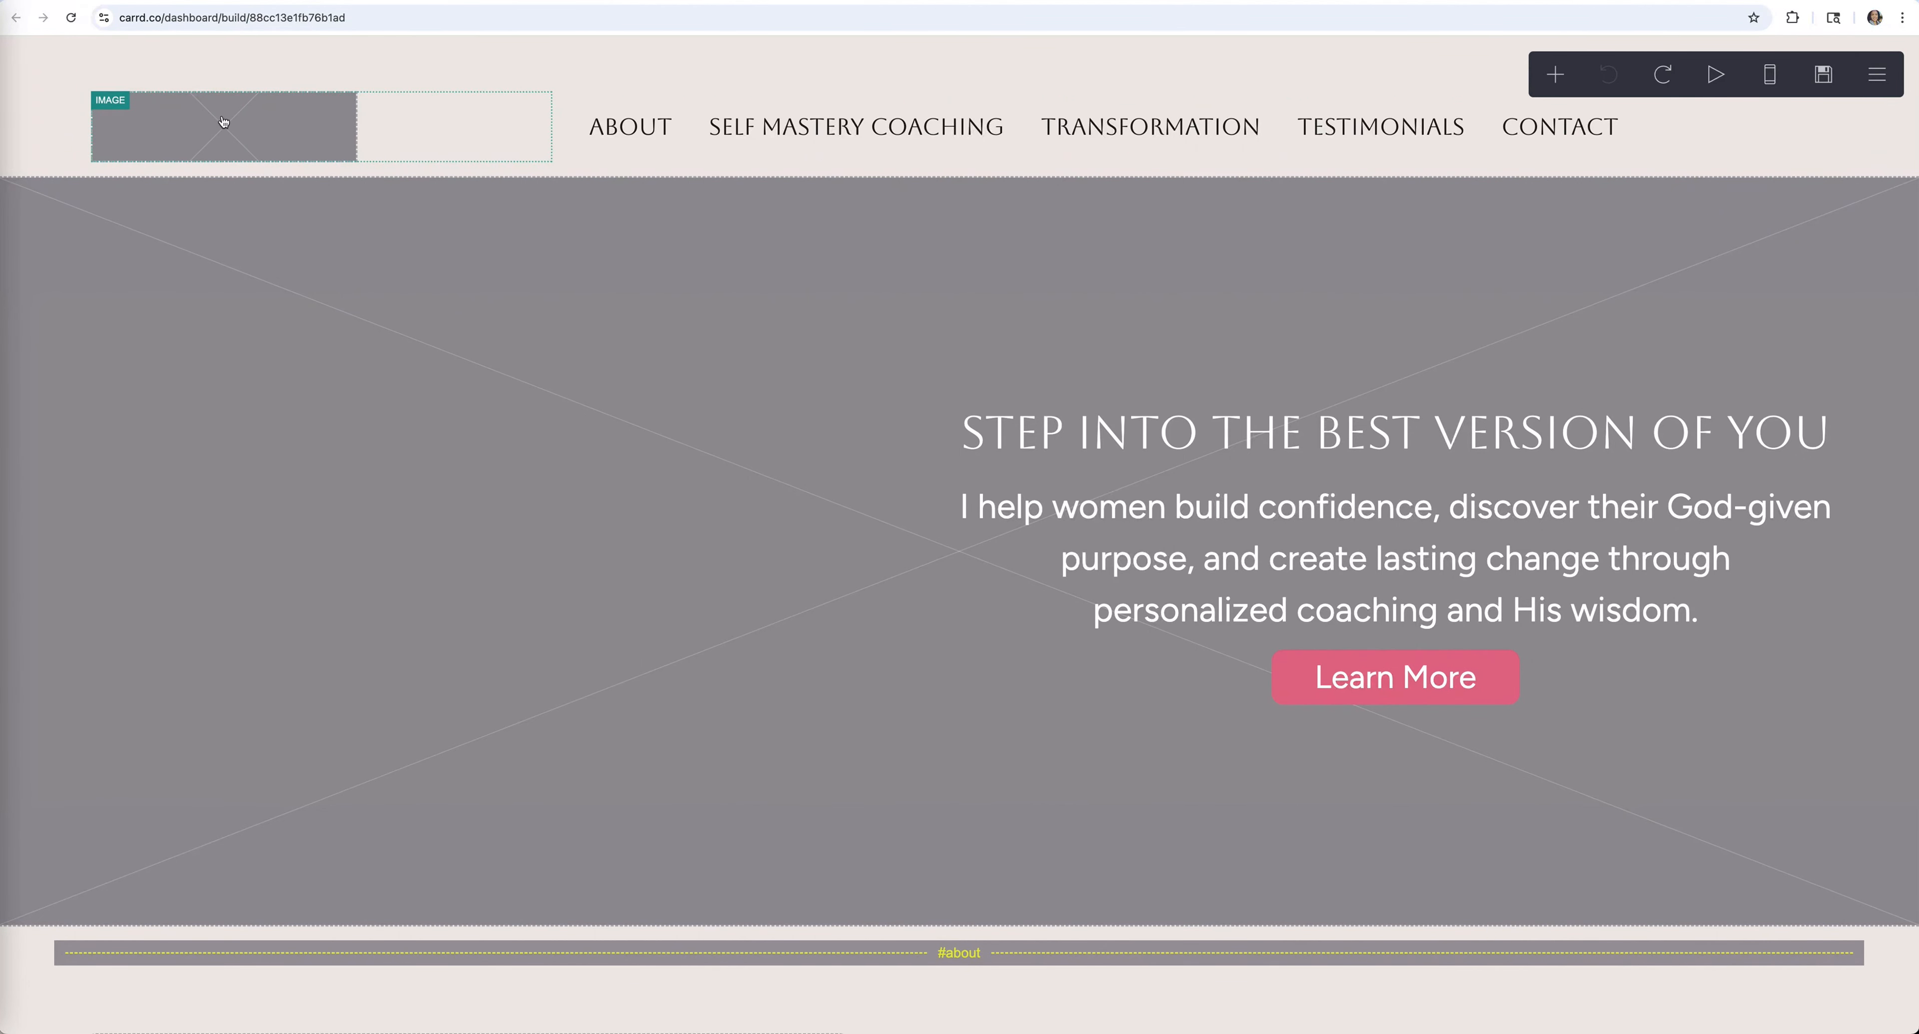
pyautogui.click(1556, 75)
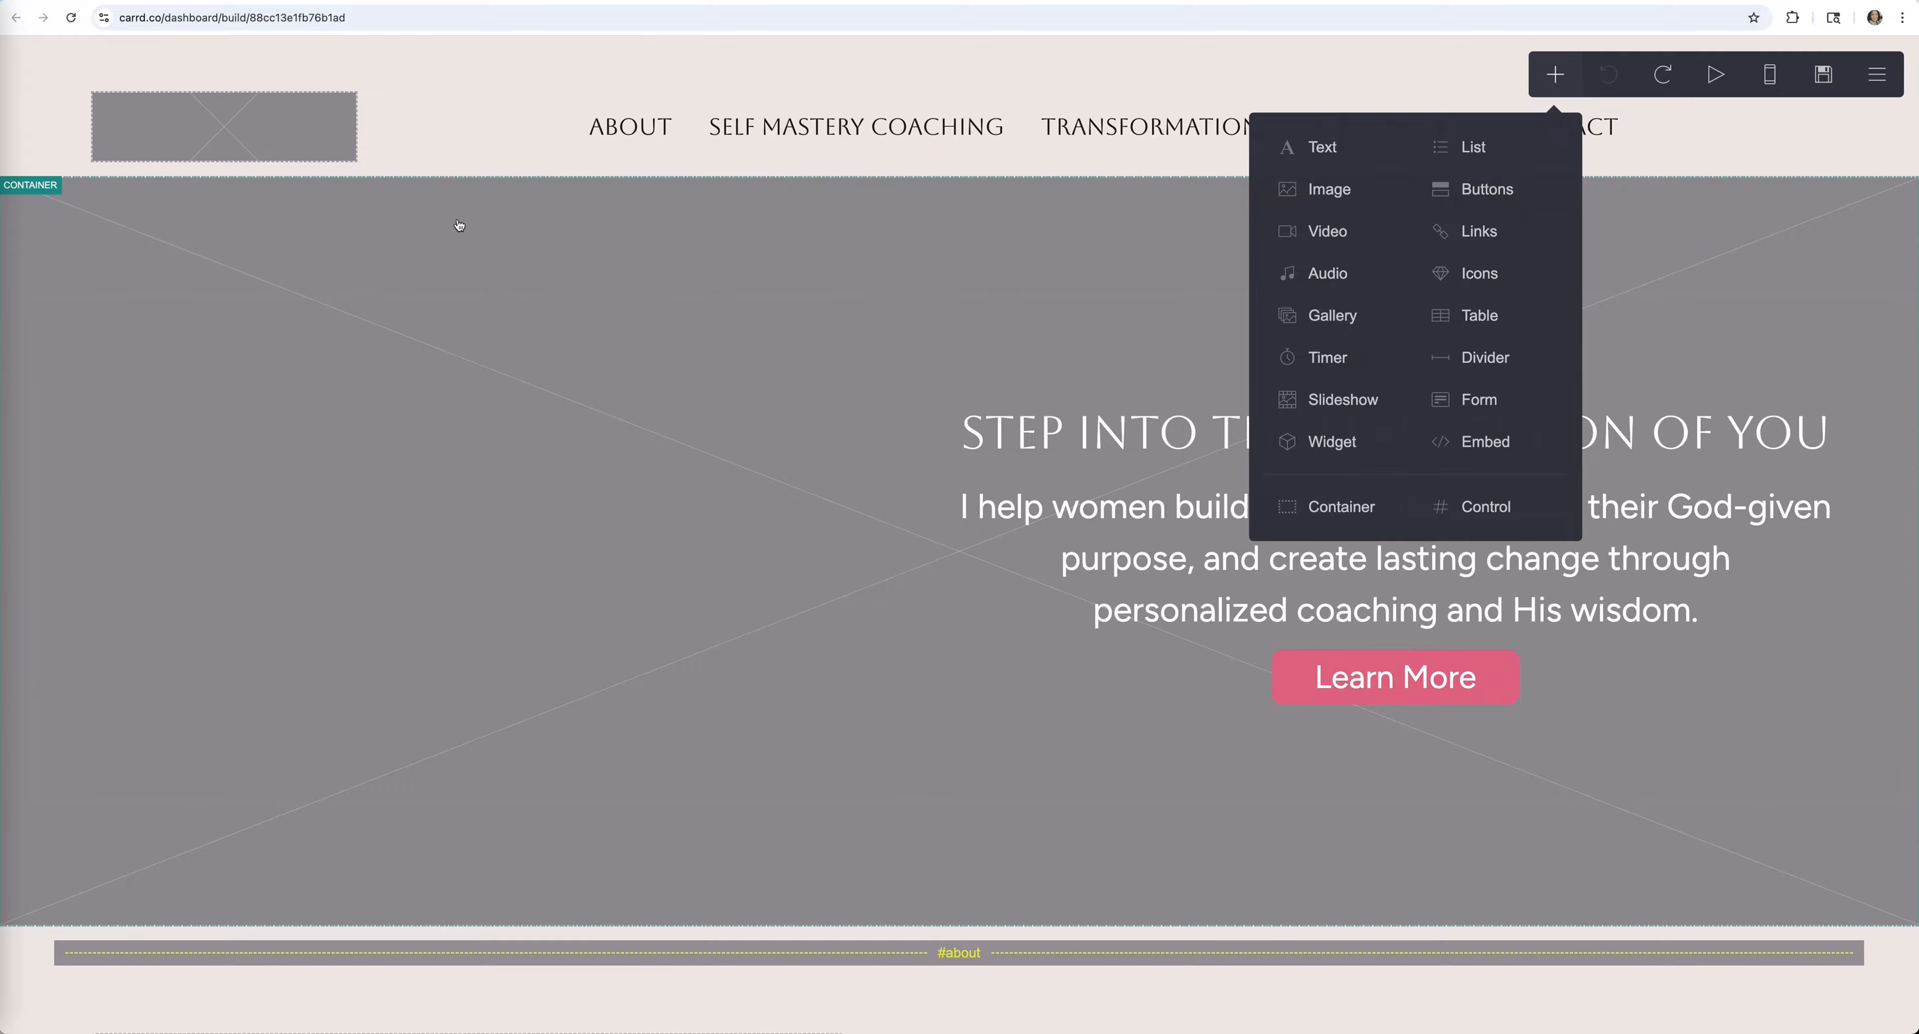
pyautogui.click(328, 119)
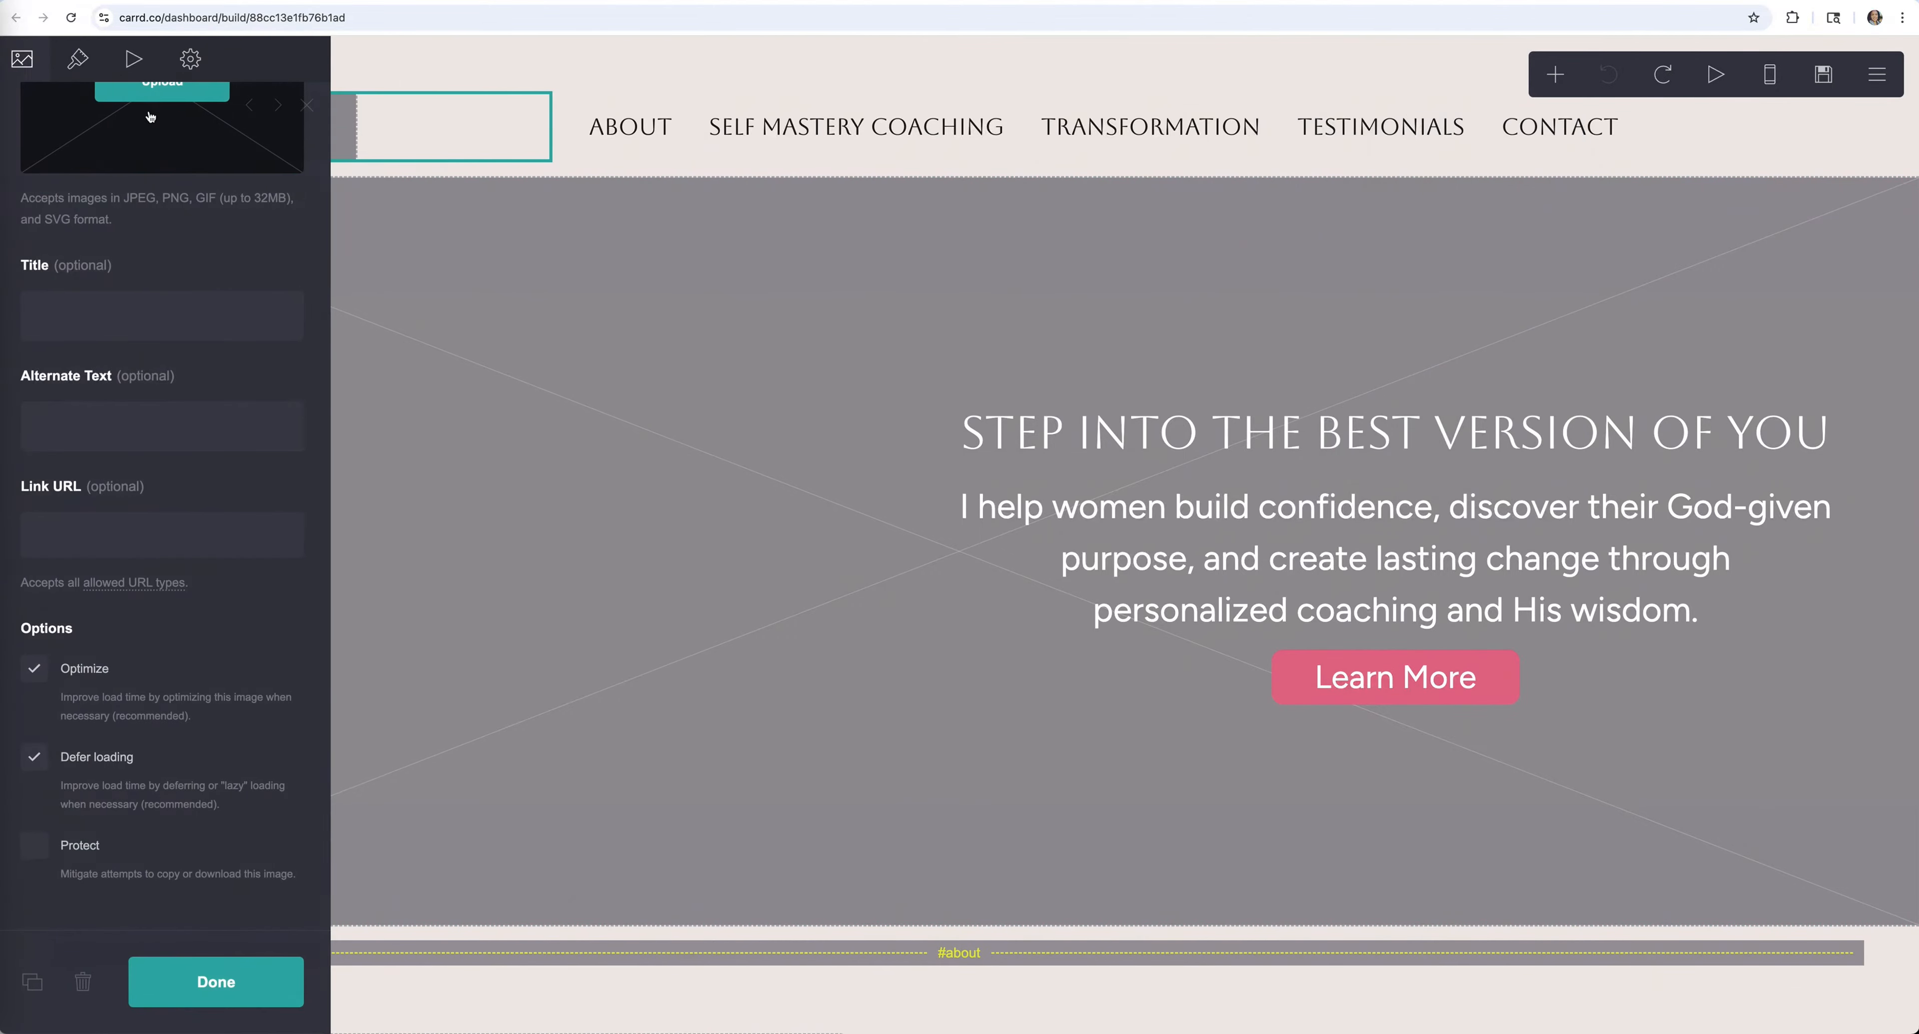
pyautogui.click(469, 57)
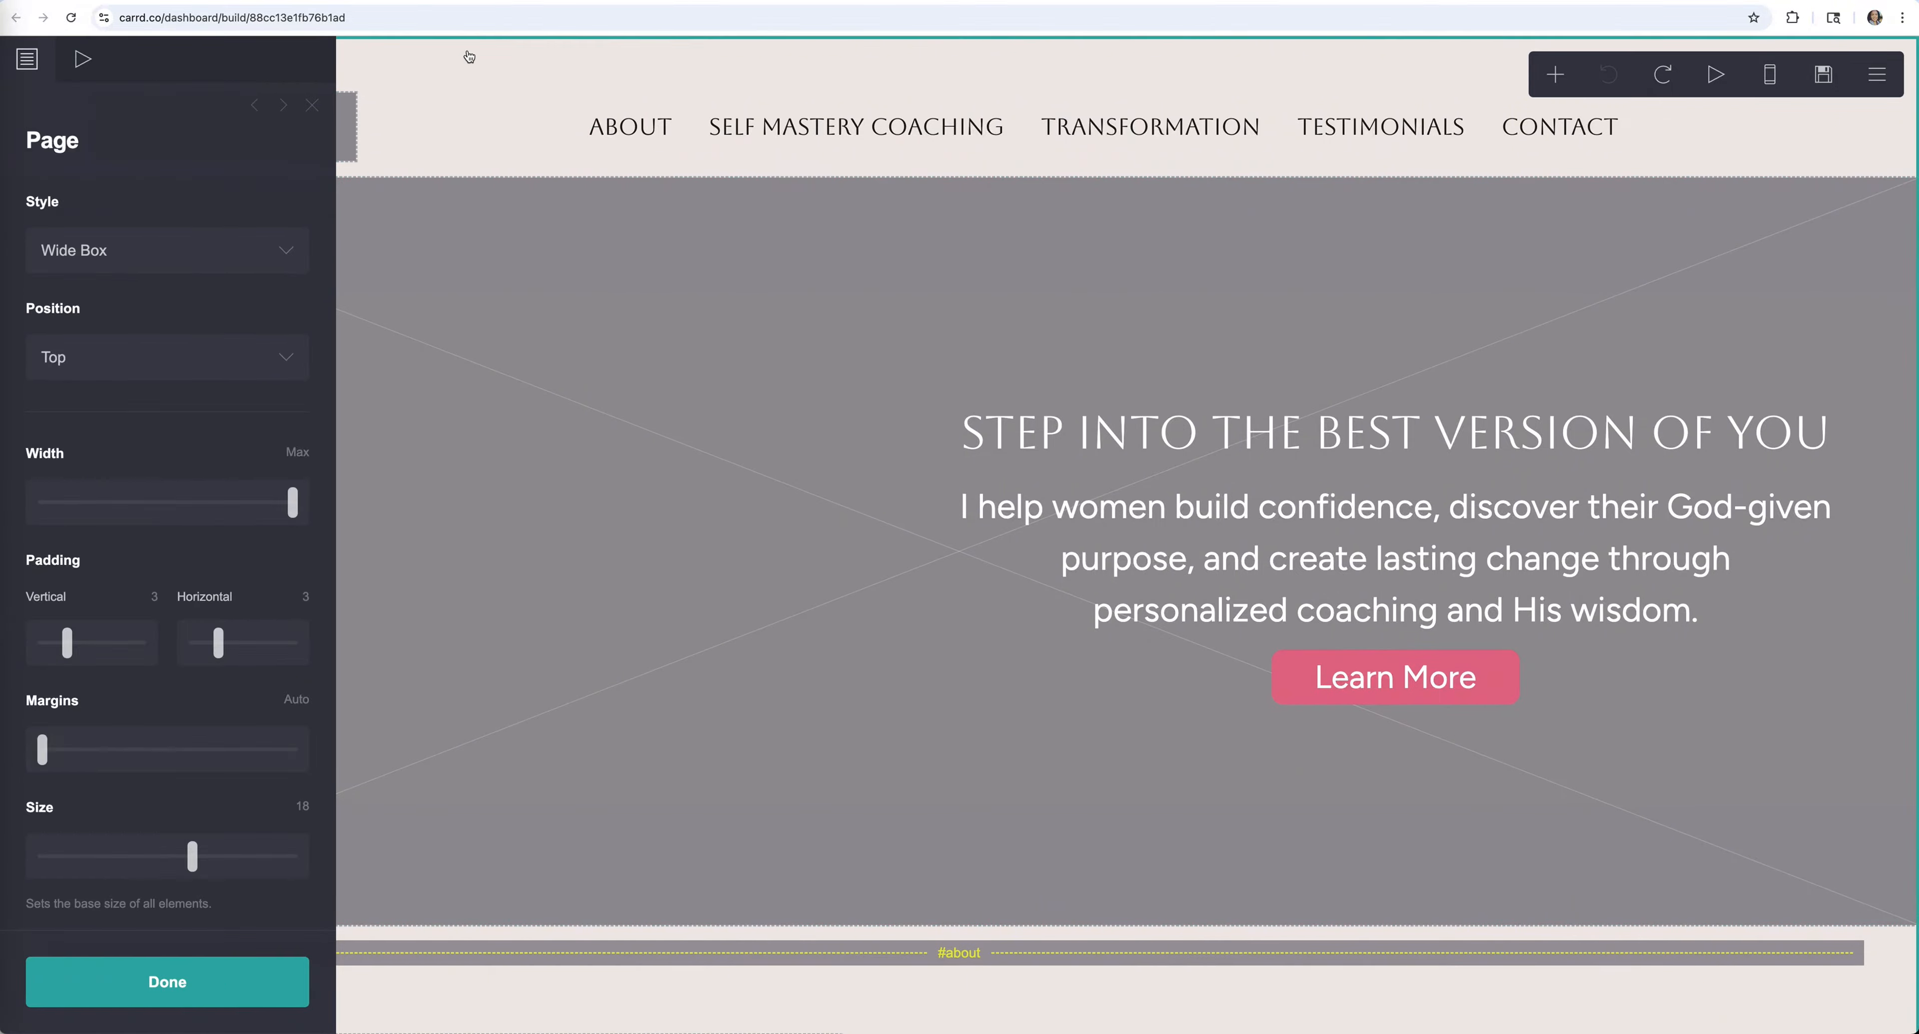
pyautogui.click(246, 981)
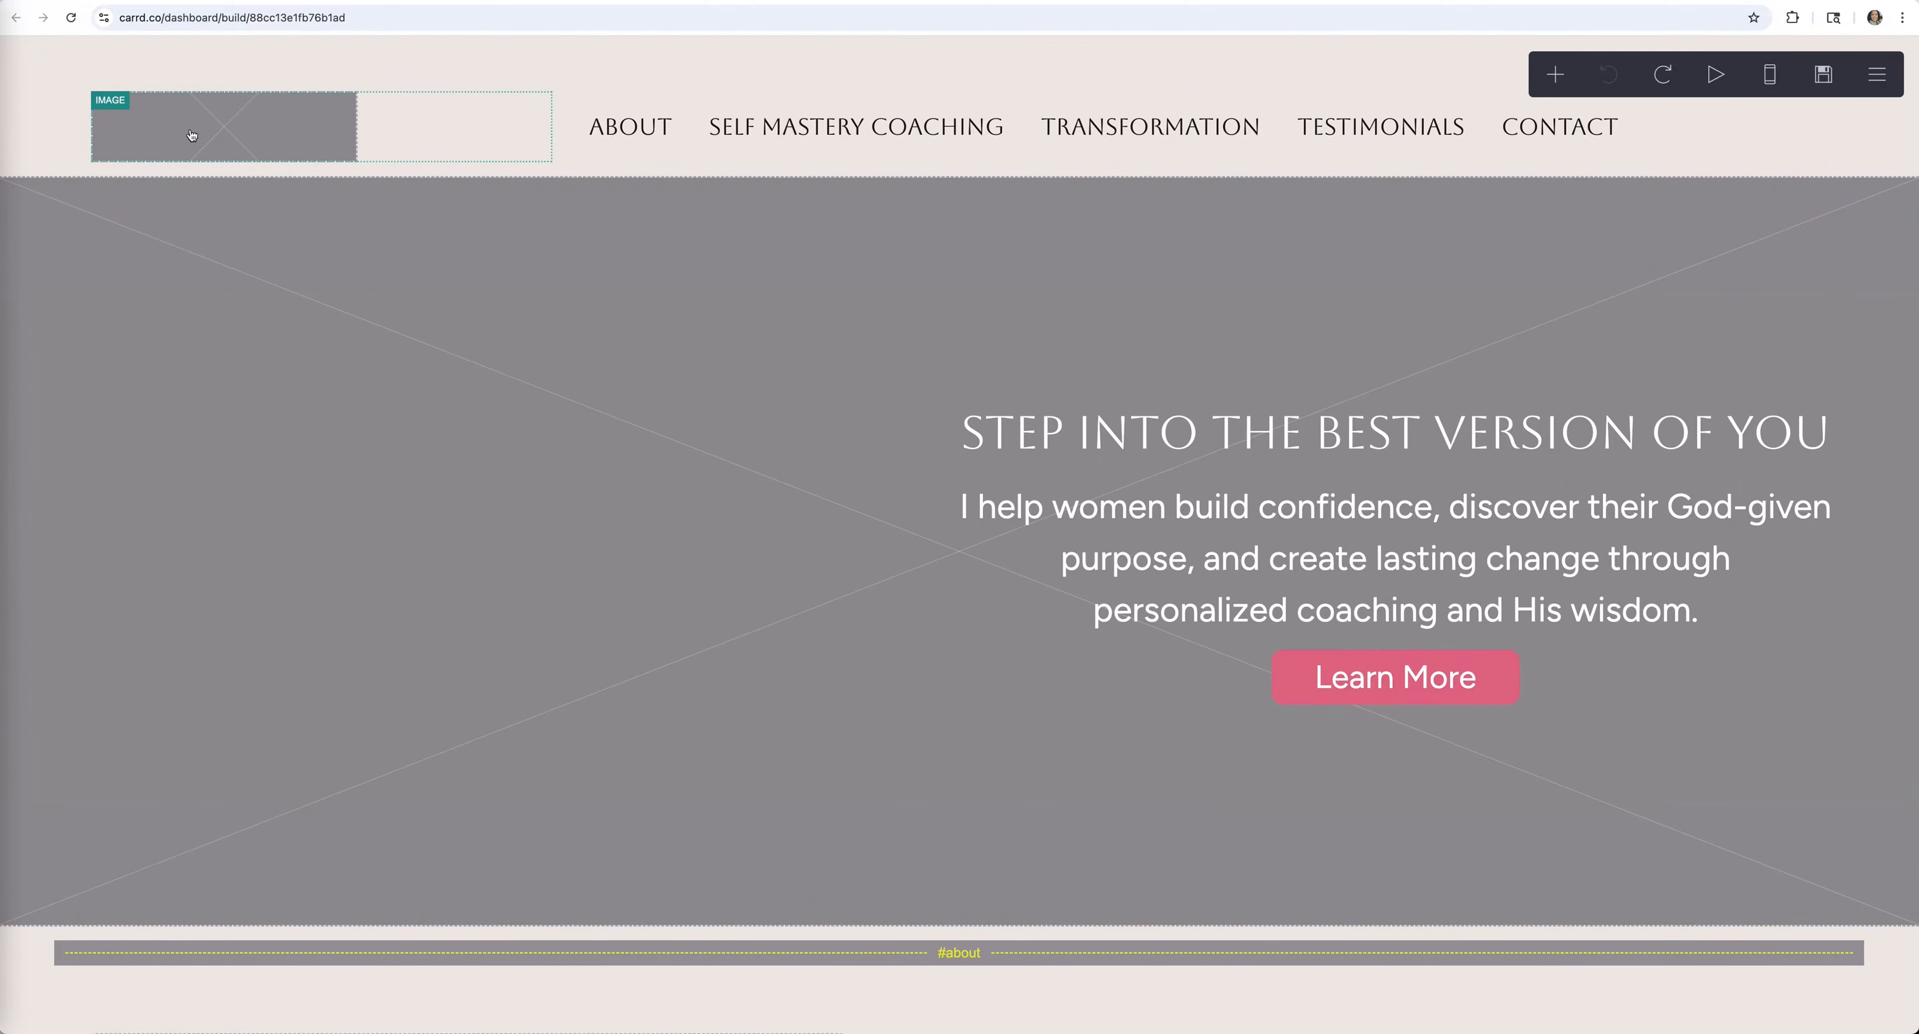
# Upload logo.png into the header logo placeholder, cropped tightly around the lotus wordmark
pyautogui.click(259, 127)
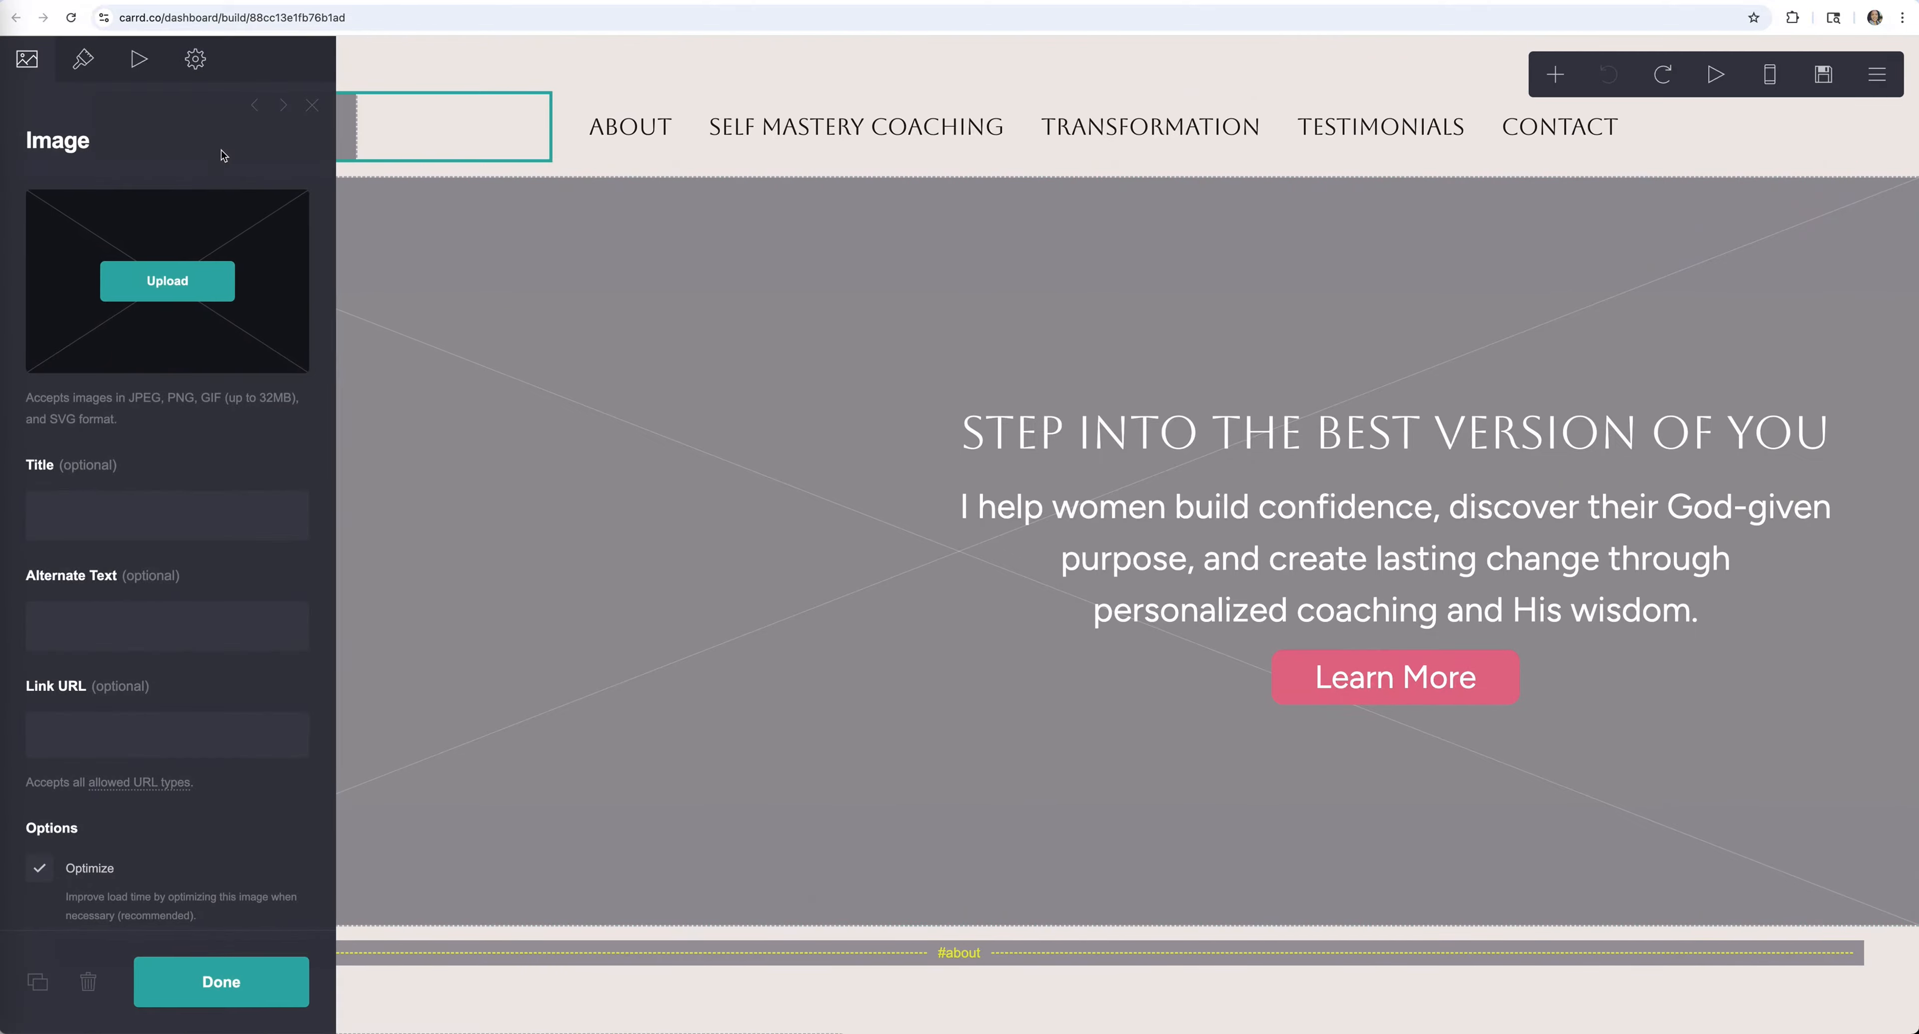
pyautogui.click(159, 278)
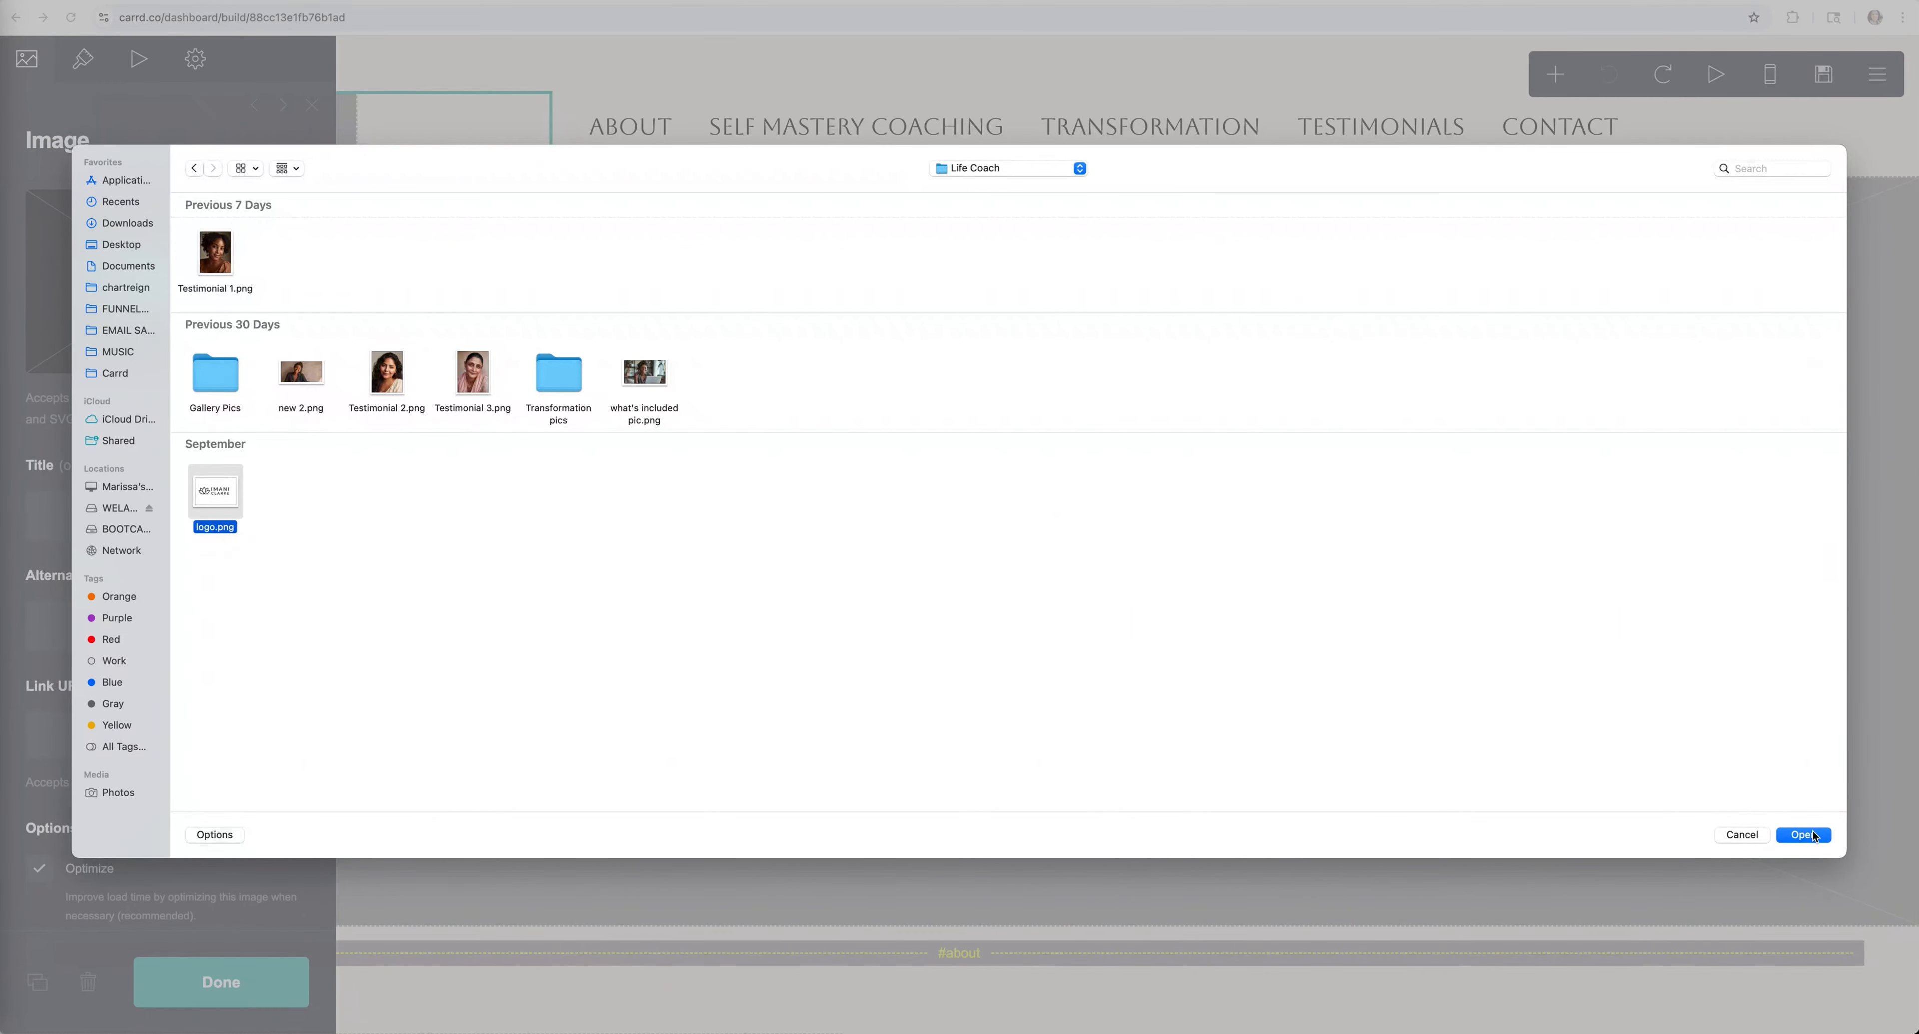
pyautogui.click(1802, 834)
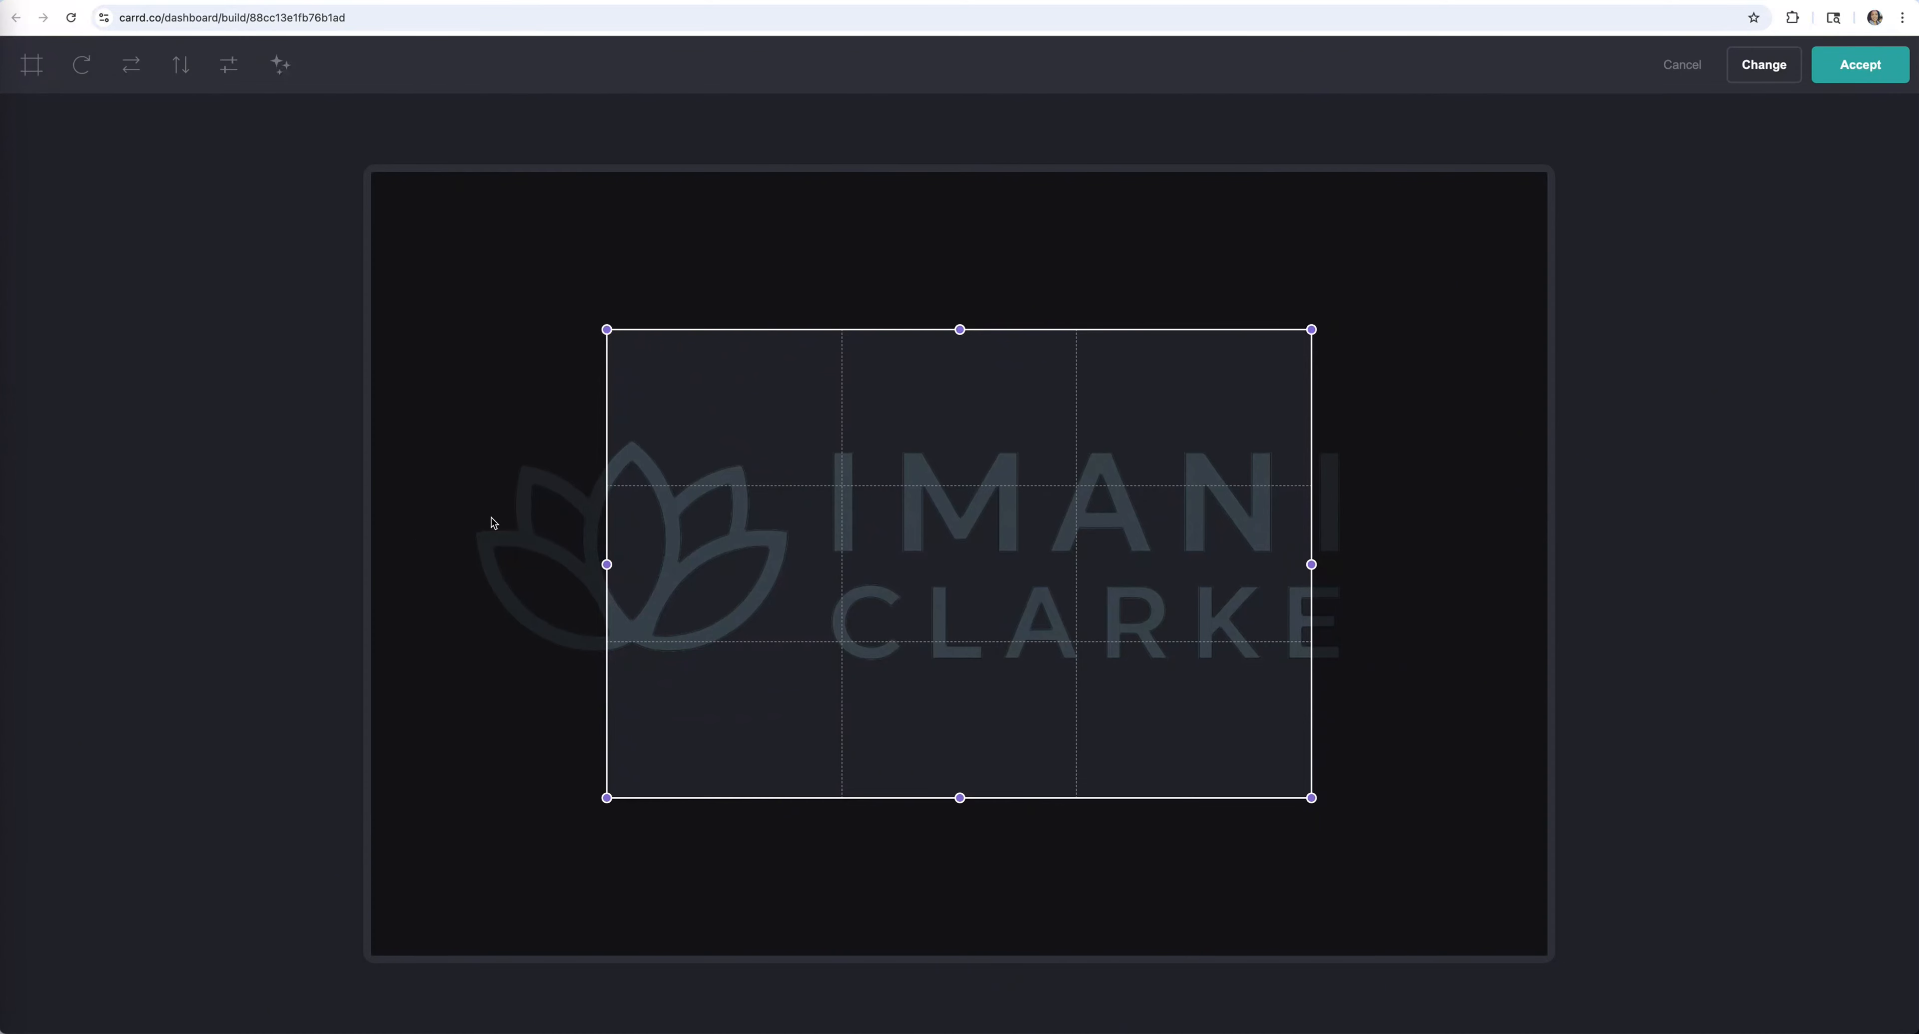
pyautogui.moveTo(604, 562); pyautogui.dragTo(463, 564)
pyautogui.moveTo(1313, 566); pyautogui.dragTo(1375, 559)
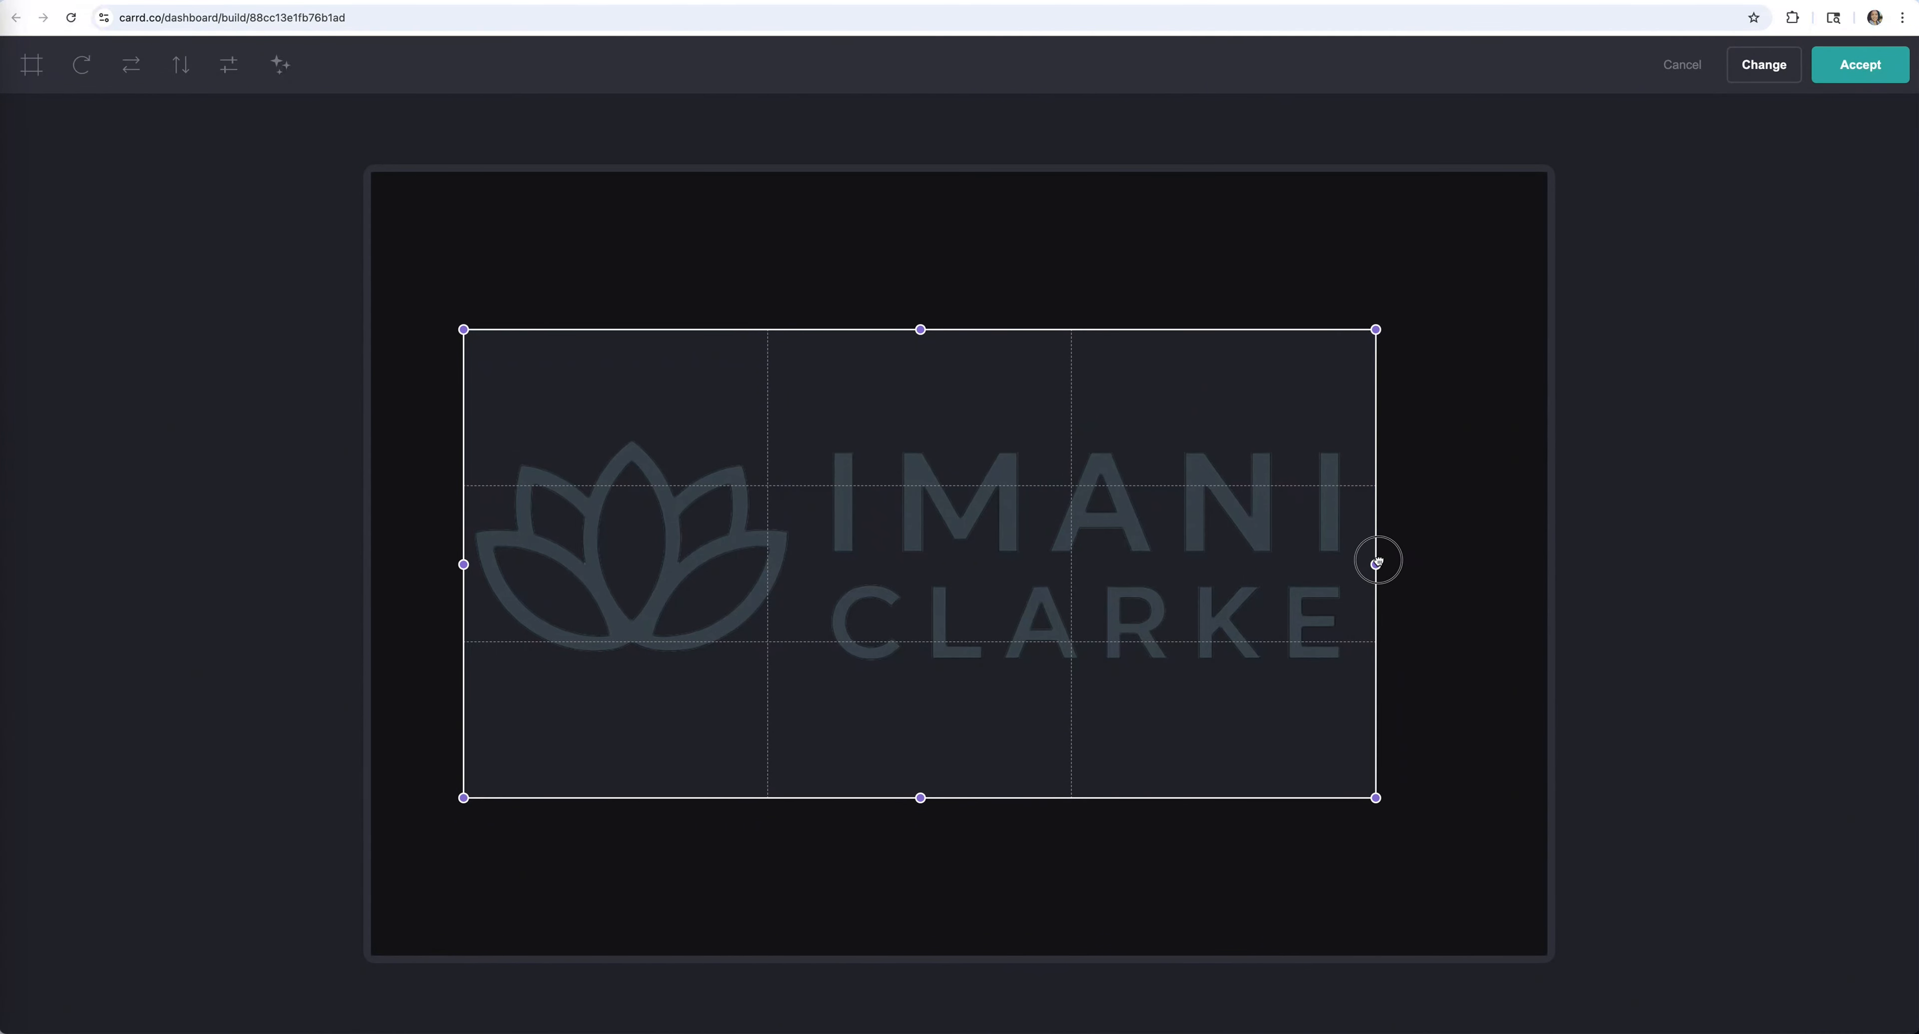
pyautogui.moveTo(918, 798); pyautogui.dragTo(920, 683)
pyautogui.moveTo(924, 340); pyautogui.dragTo(924, 439)
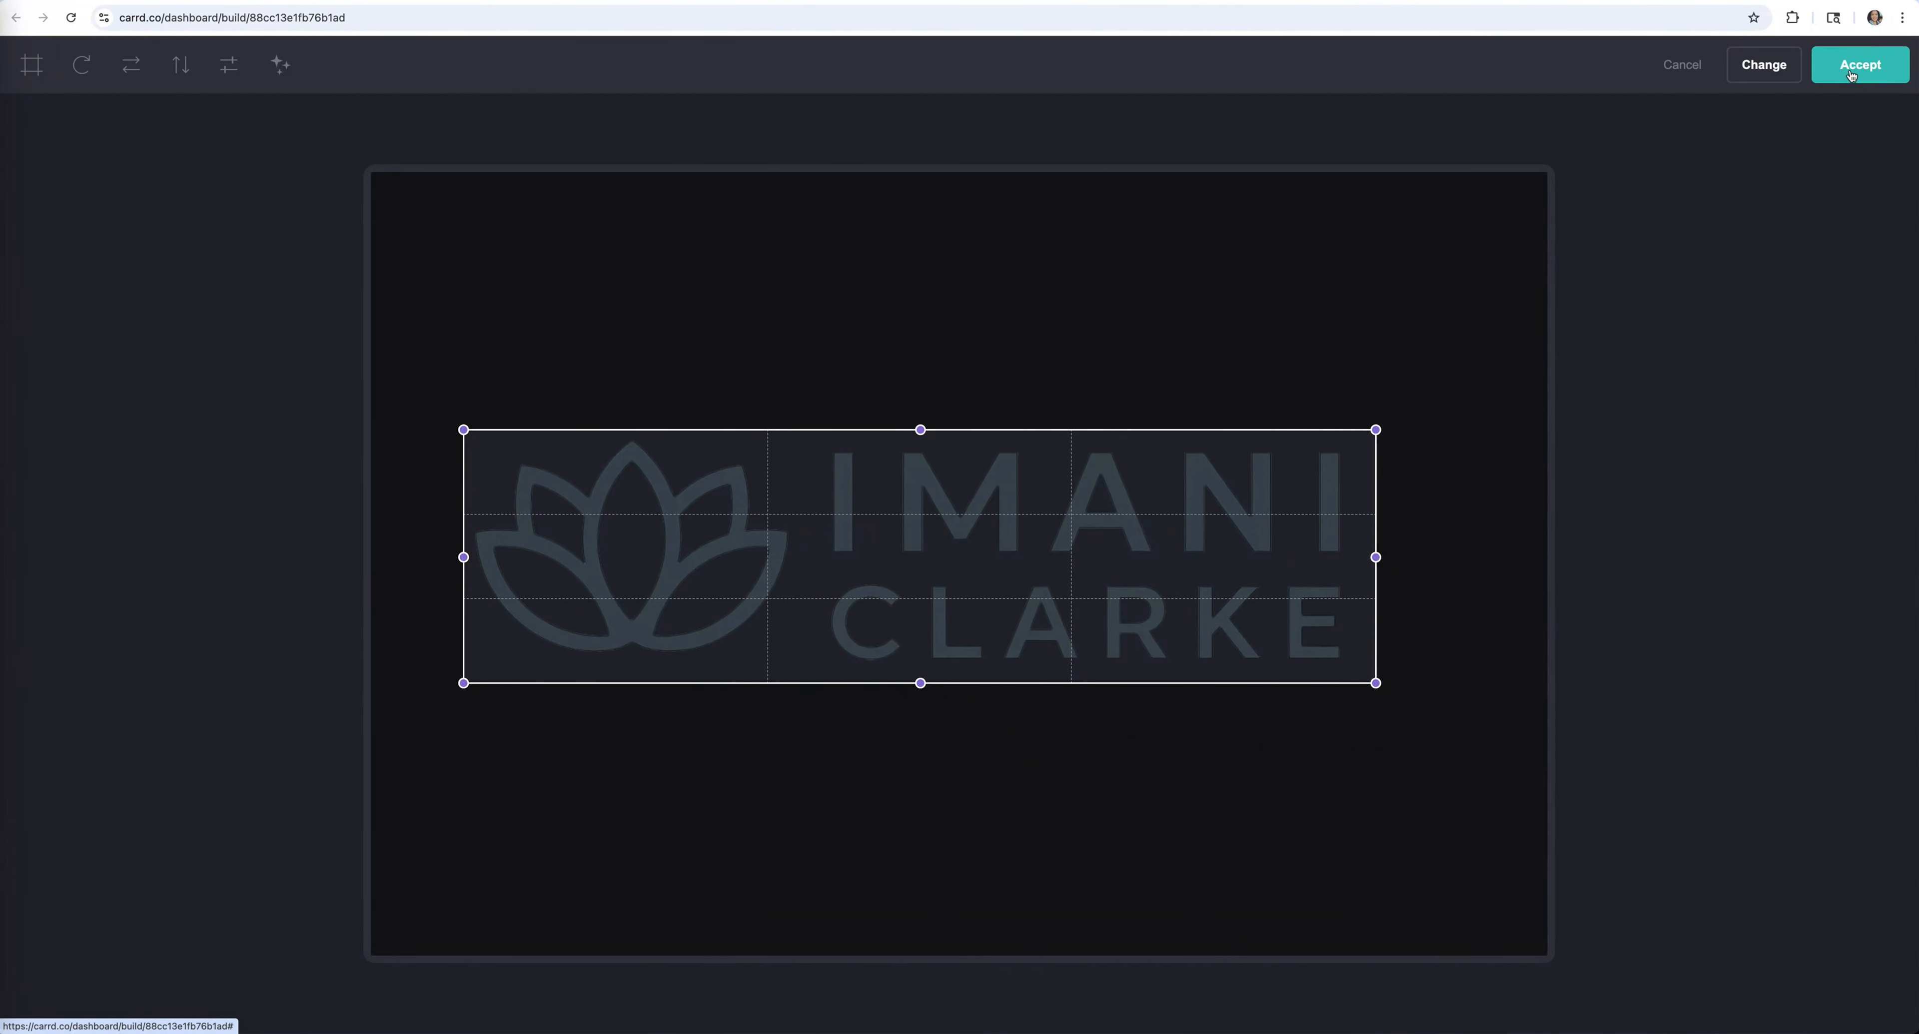
pyautogui.click(1852, 75)
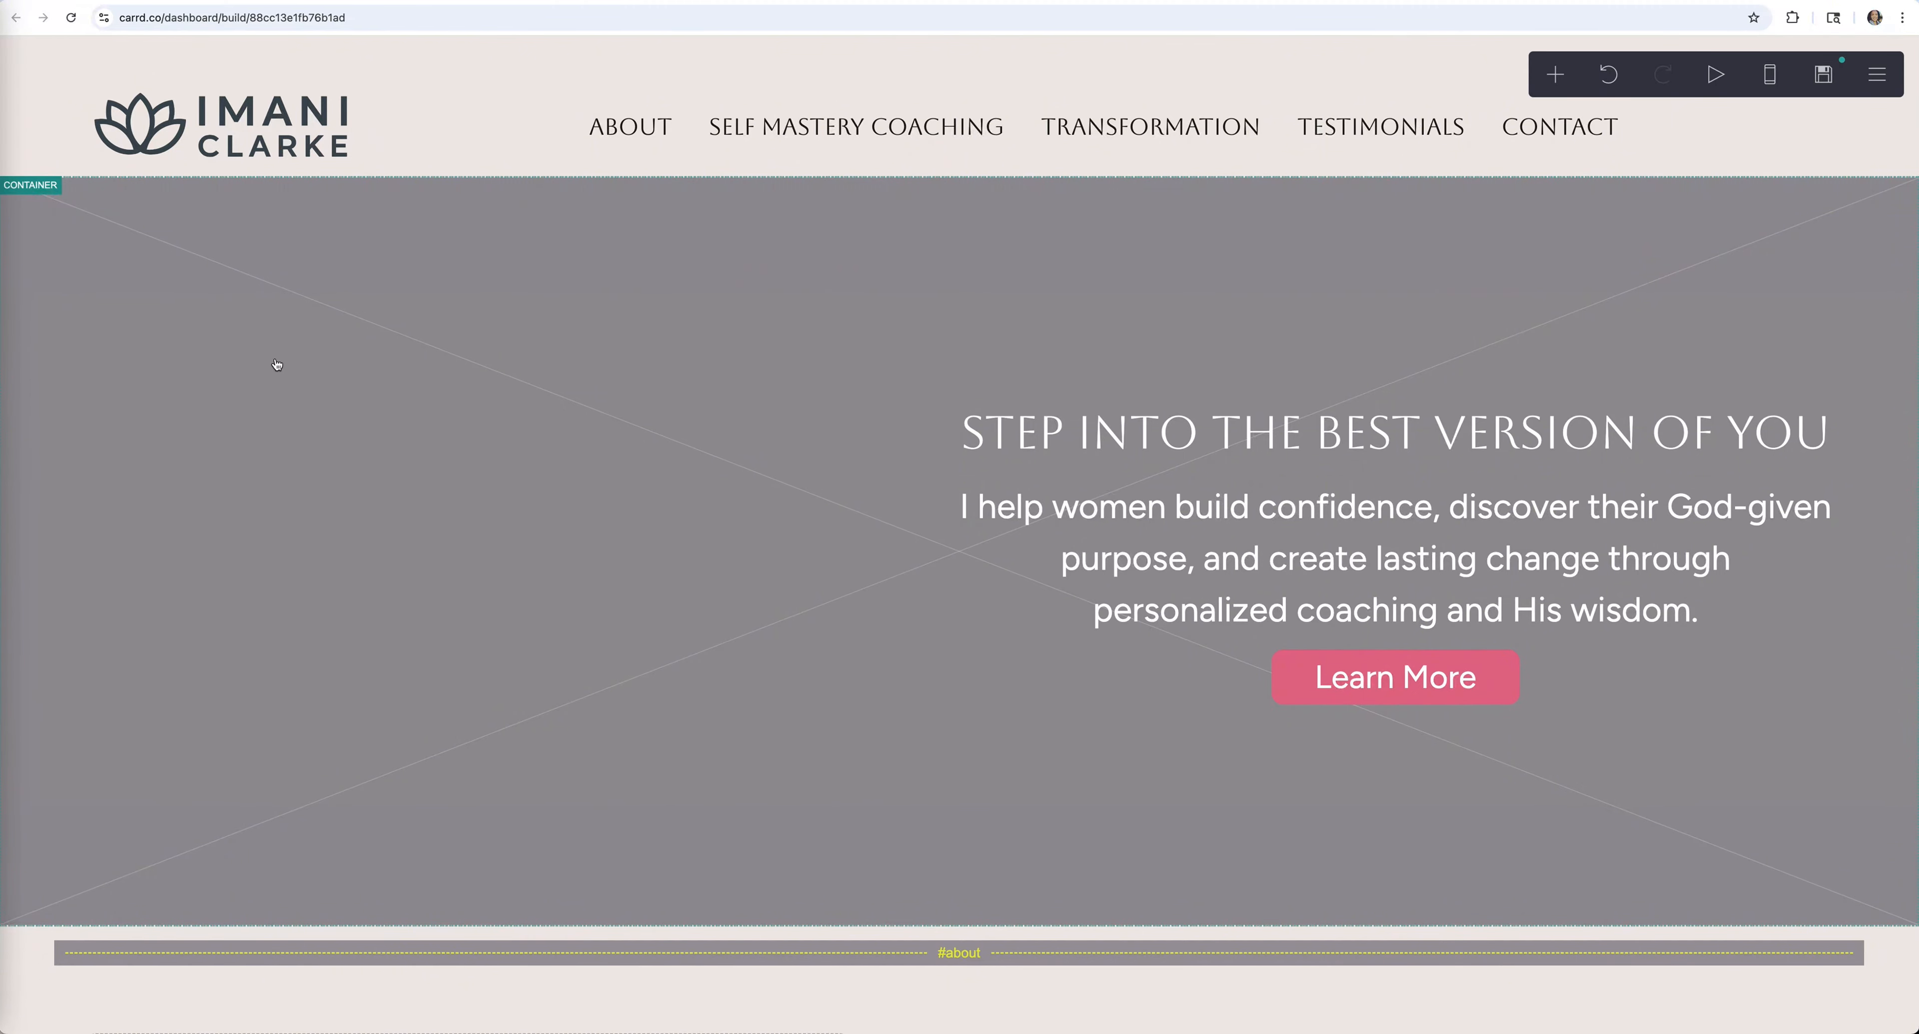
# Keep the hero container's Appearance background type set to Image
pyautogui.click(692, 355)
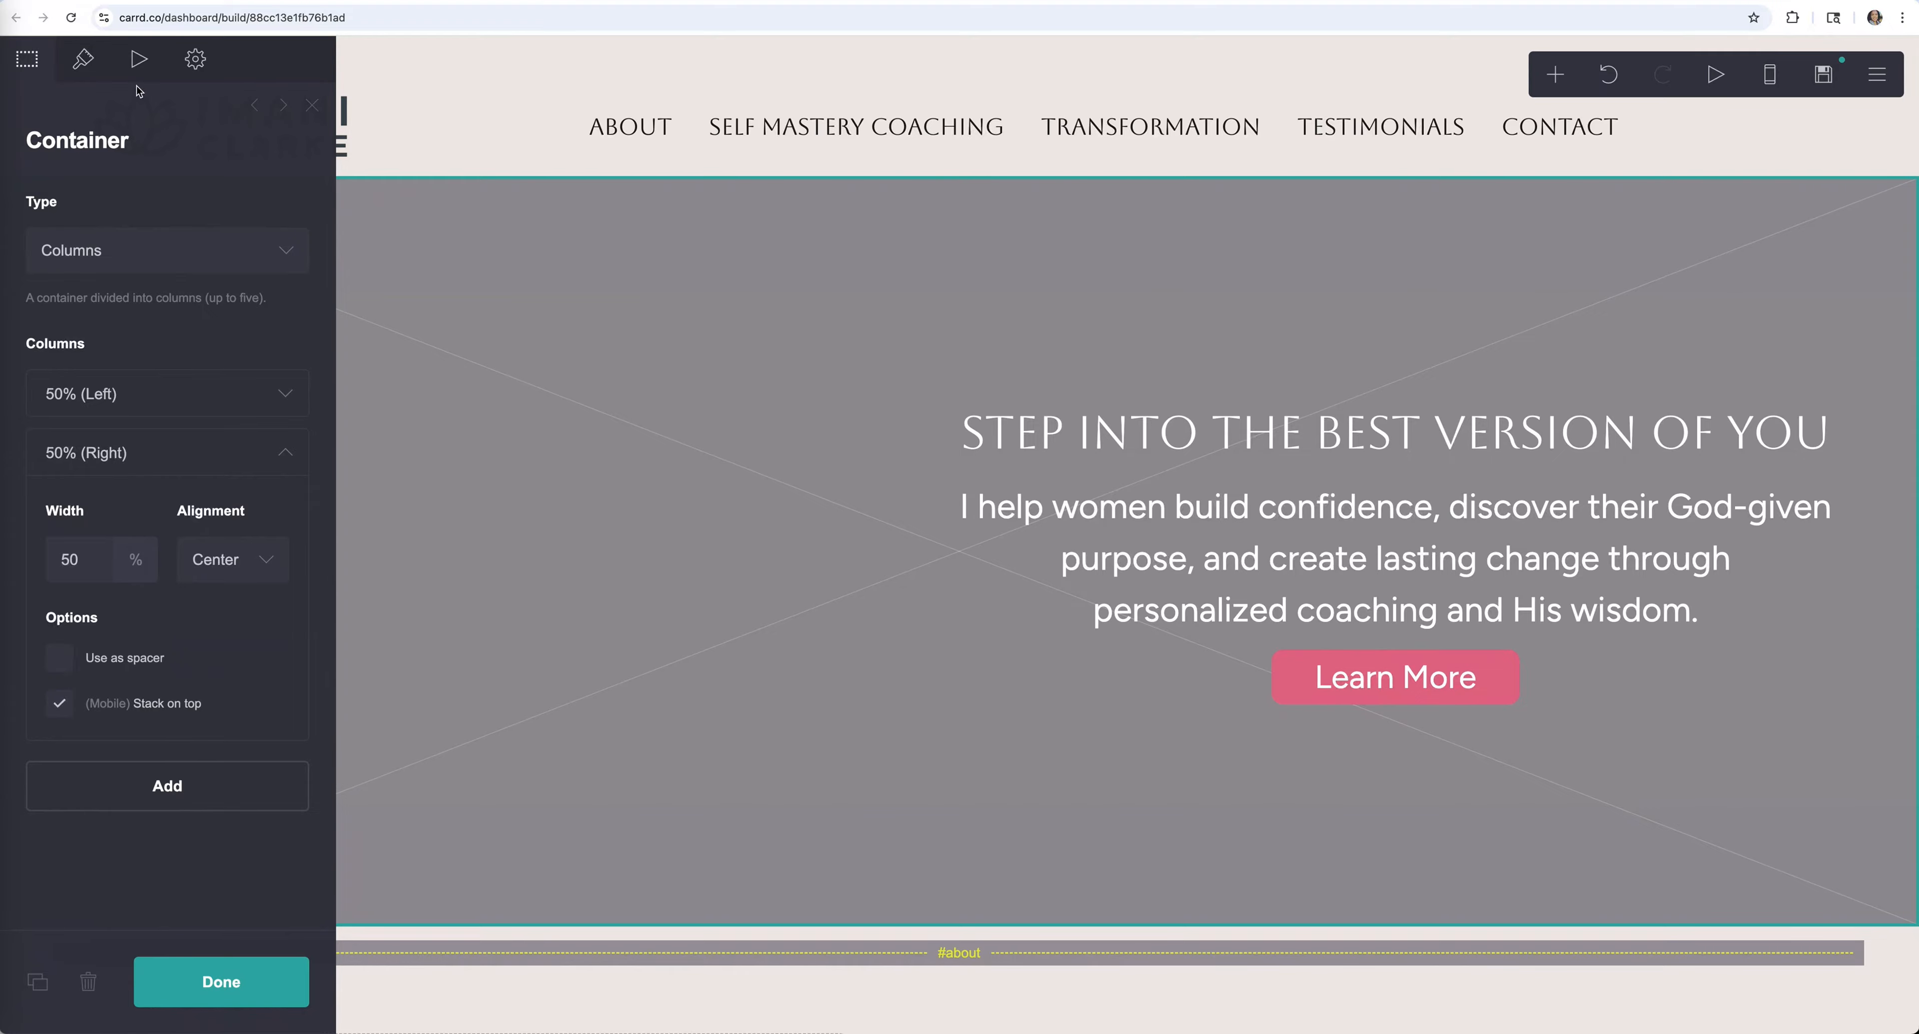
pyautogui.click(82, 64)
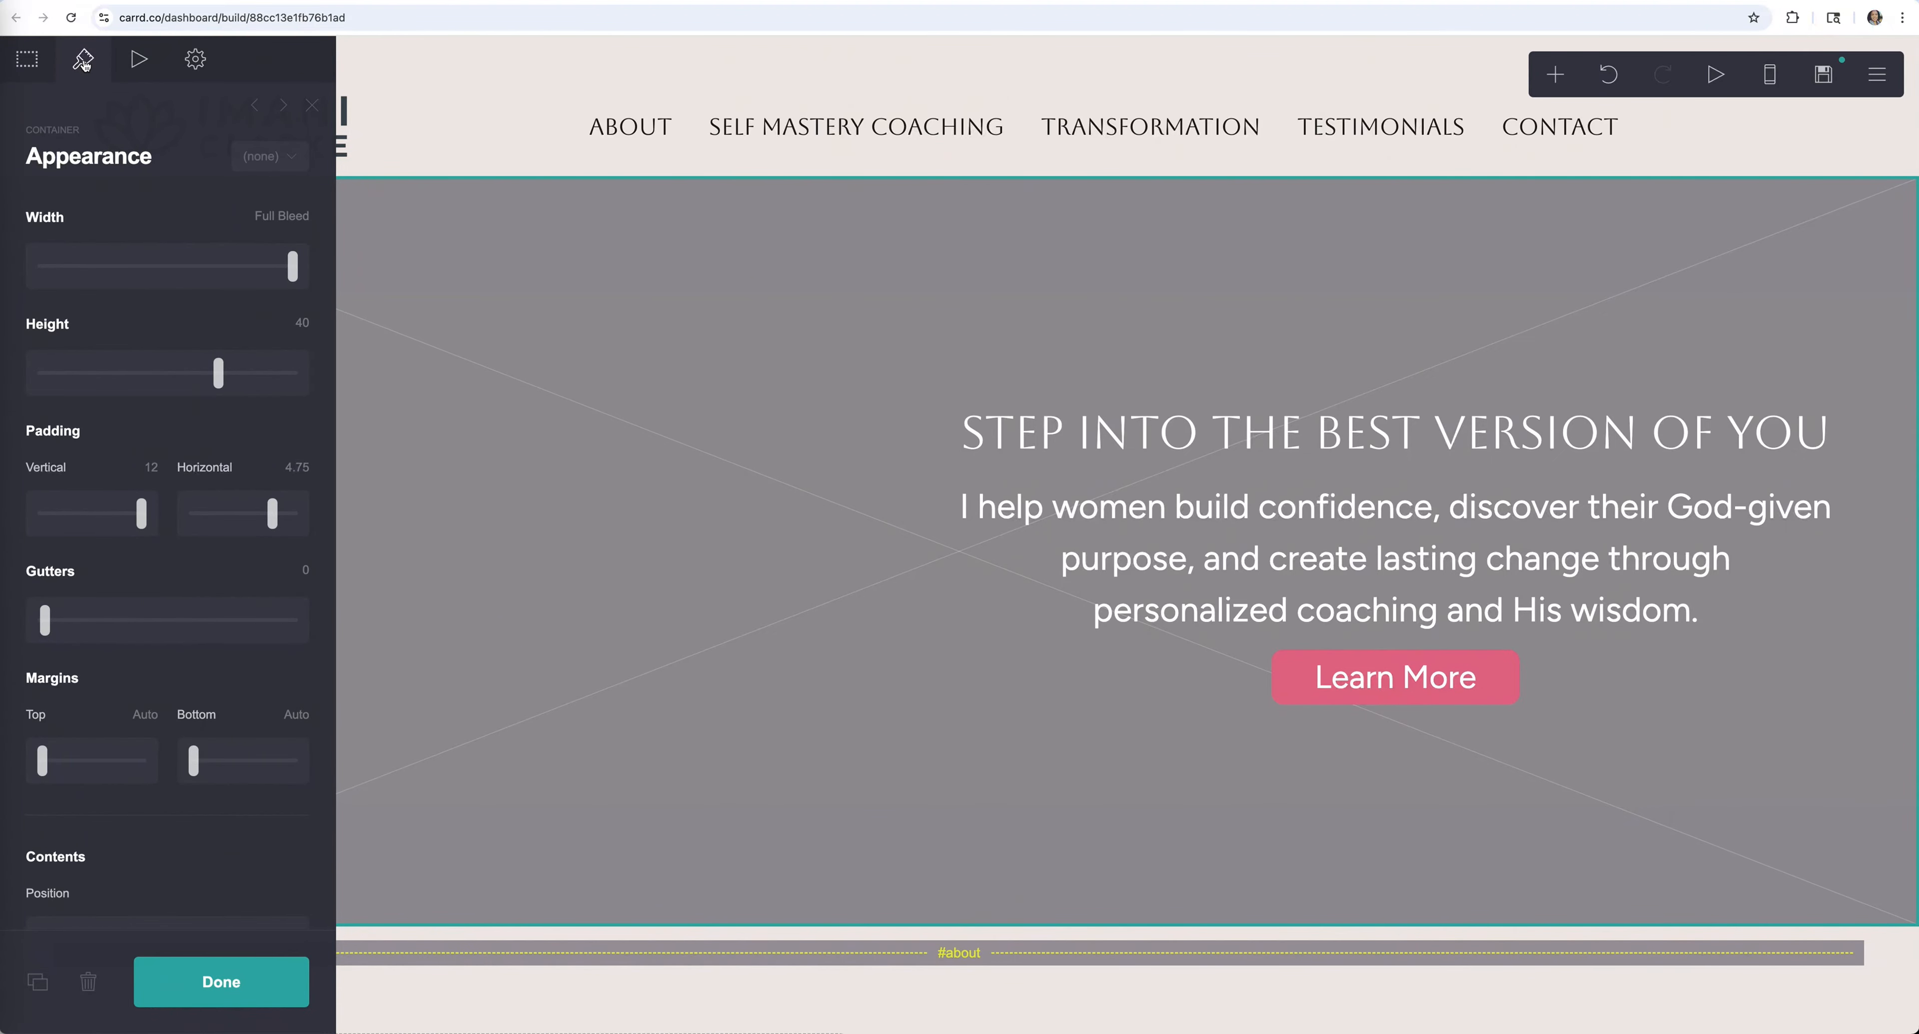
pyautogui.scroll(-10, 214, 344)
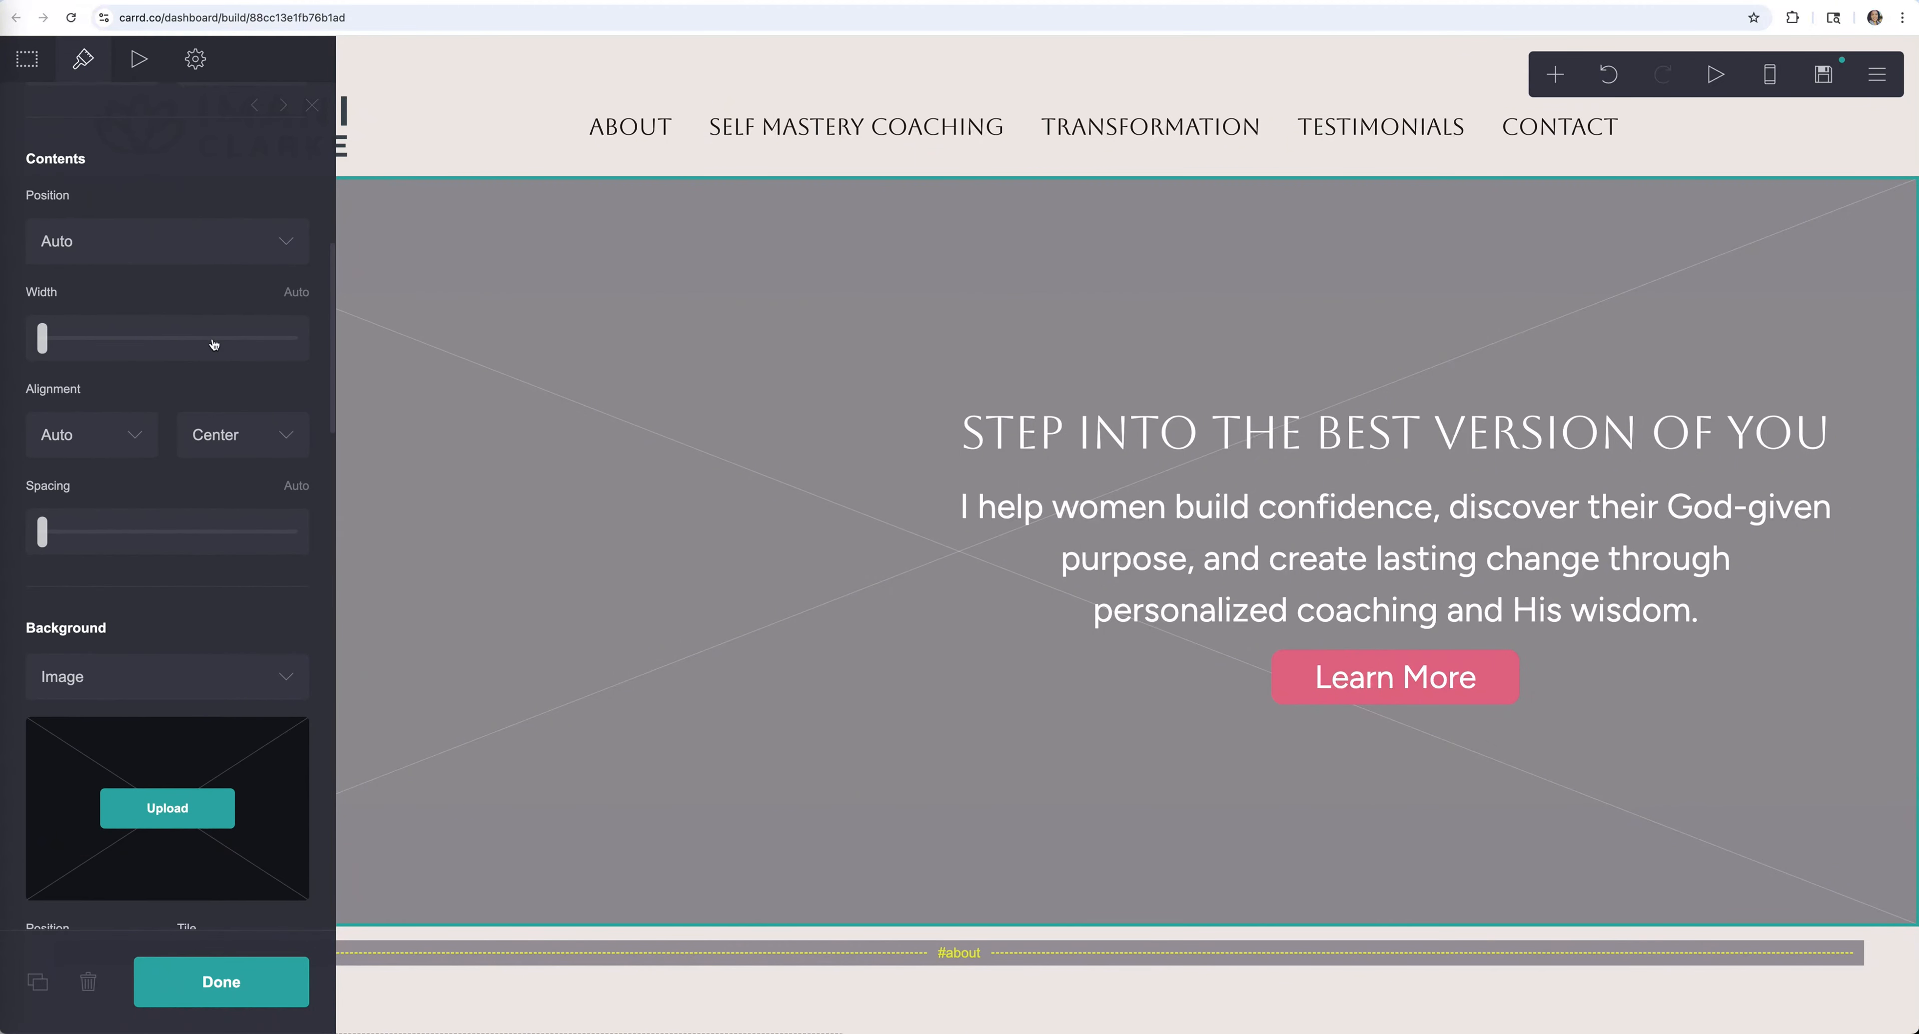
pyautogui.scroll(-4, 214, 345)
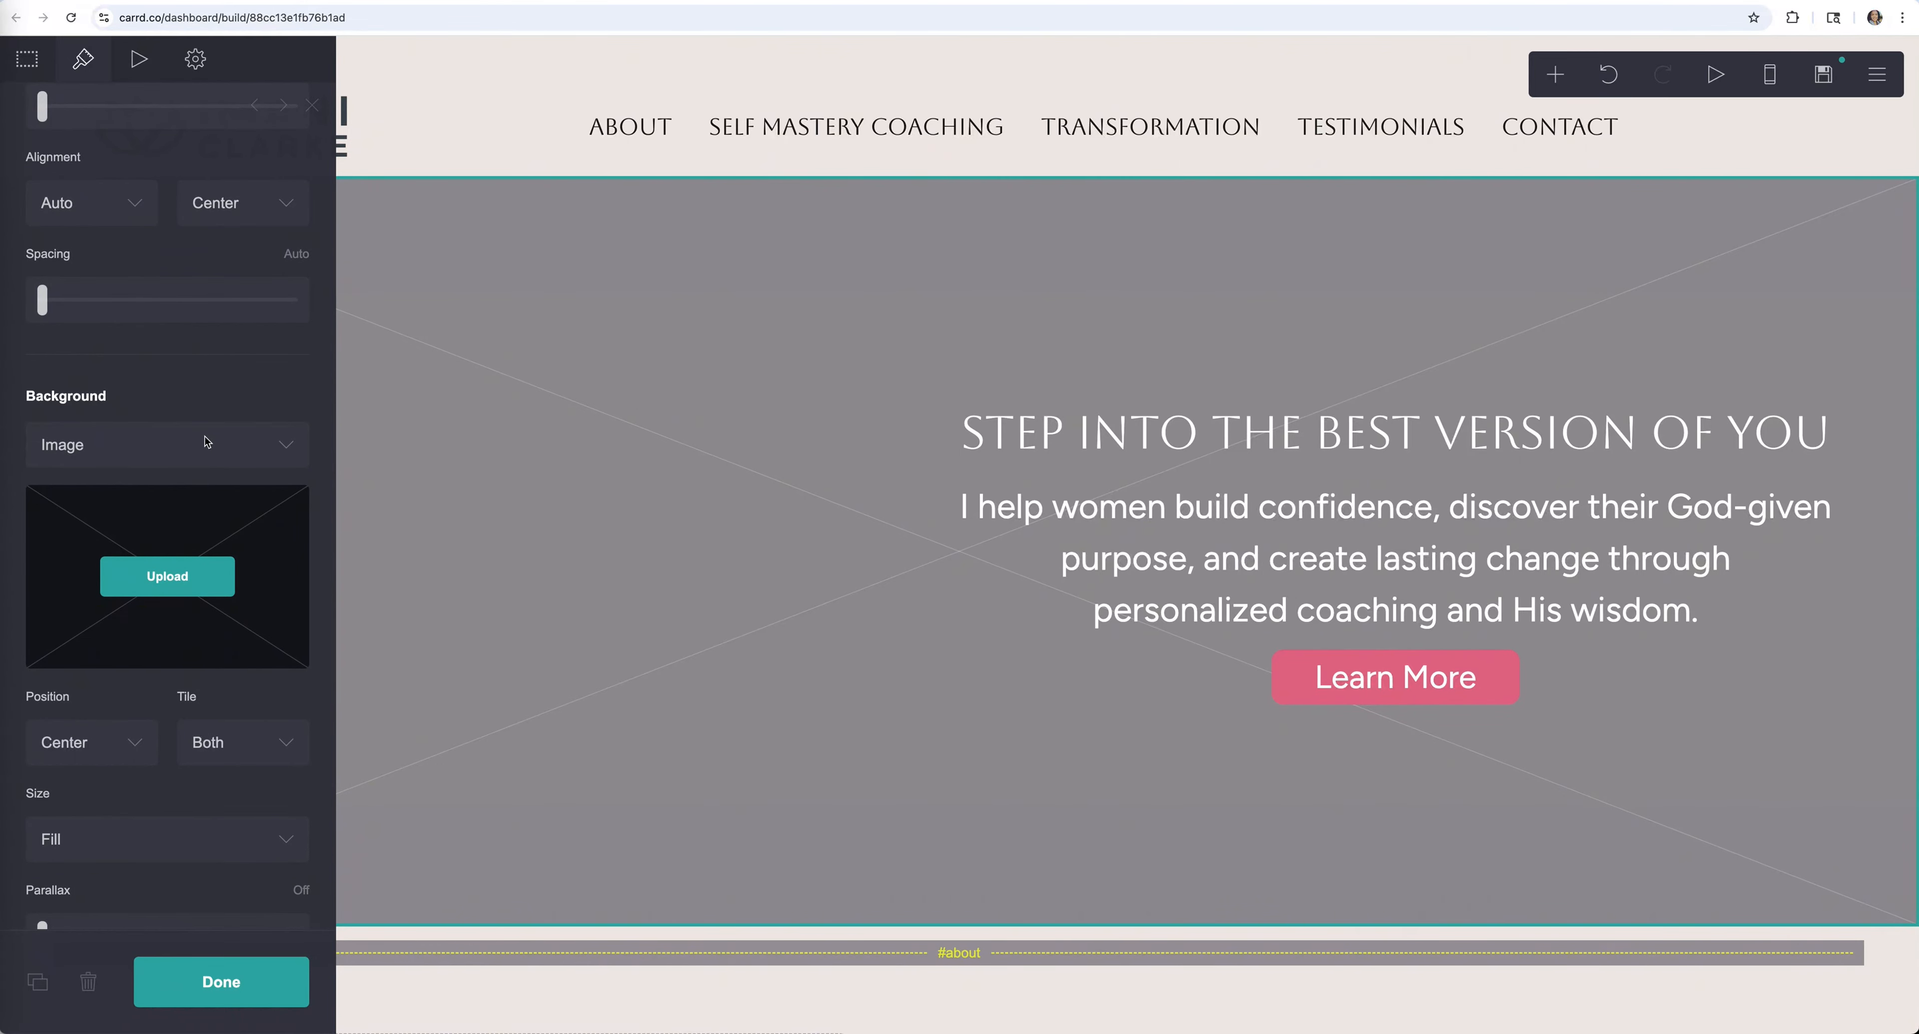
pyautogui.click(151, 449)
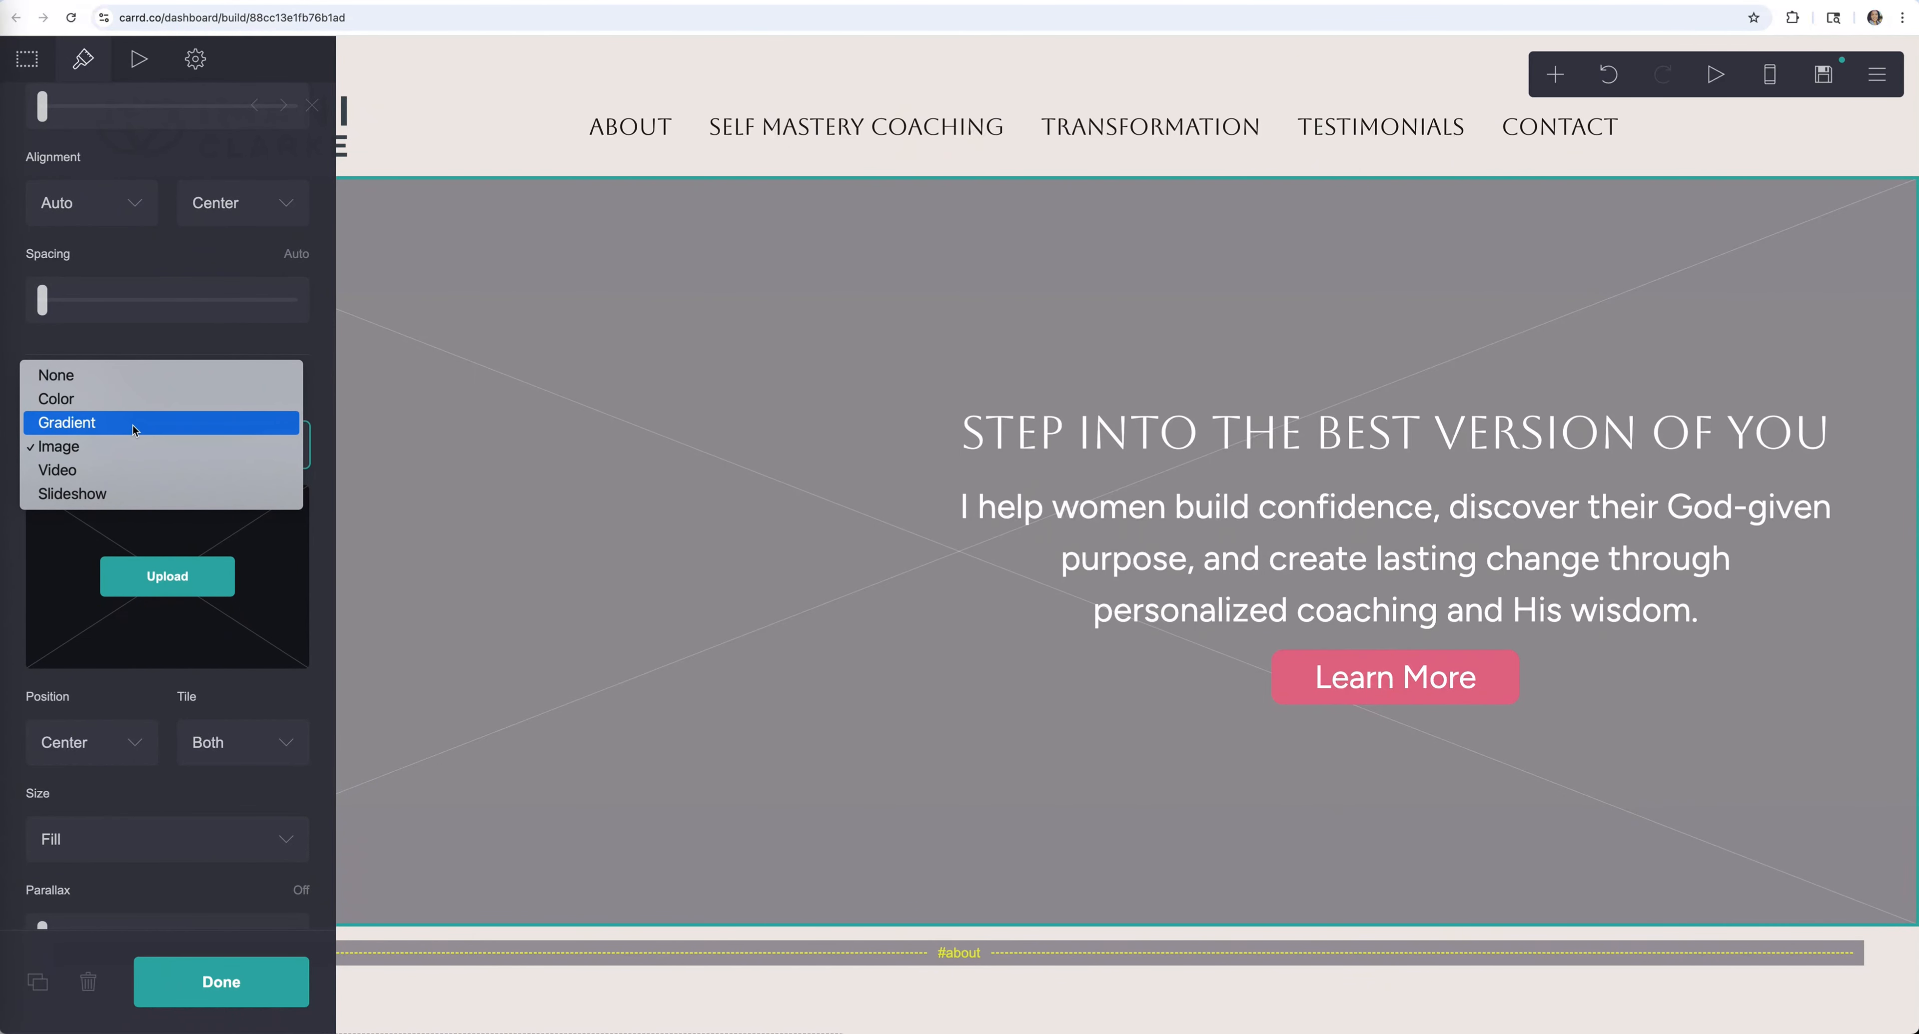
pyautogui.click(144, 347)
# Upload new 2.png as the hero background, trimming a strip from its left side
pyautogui.click(211, 573)
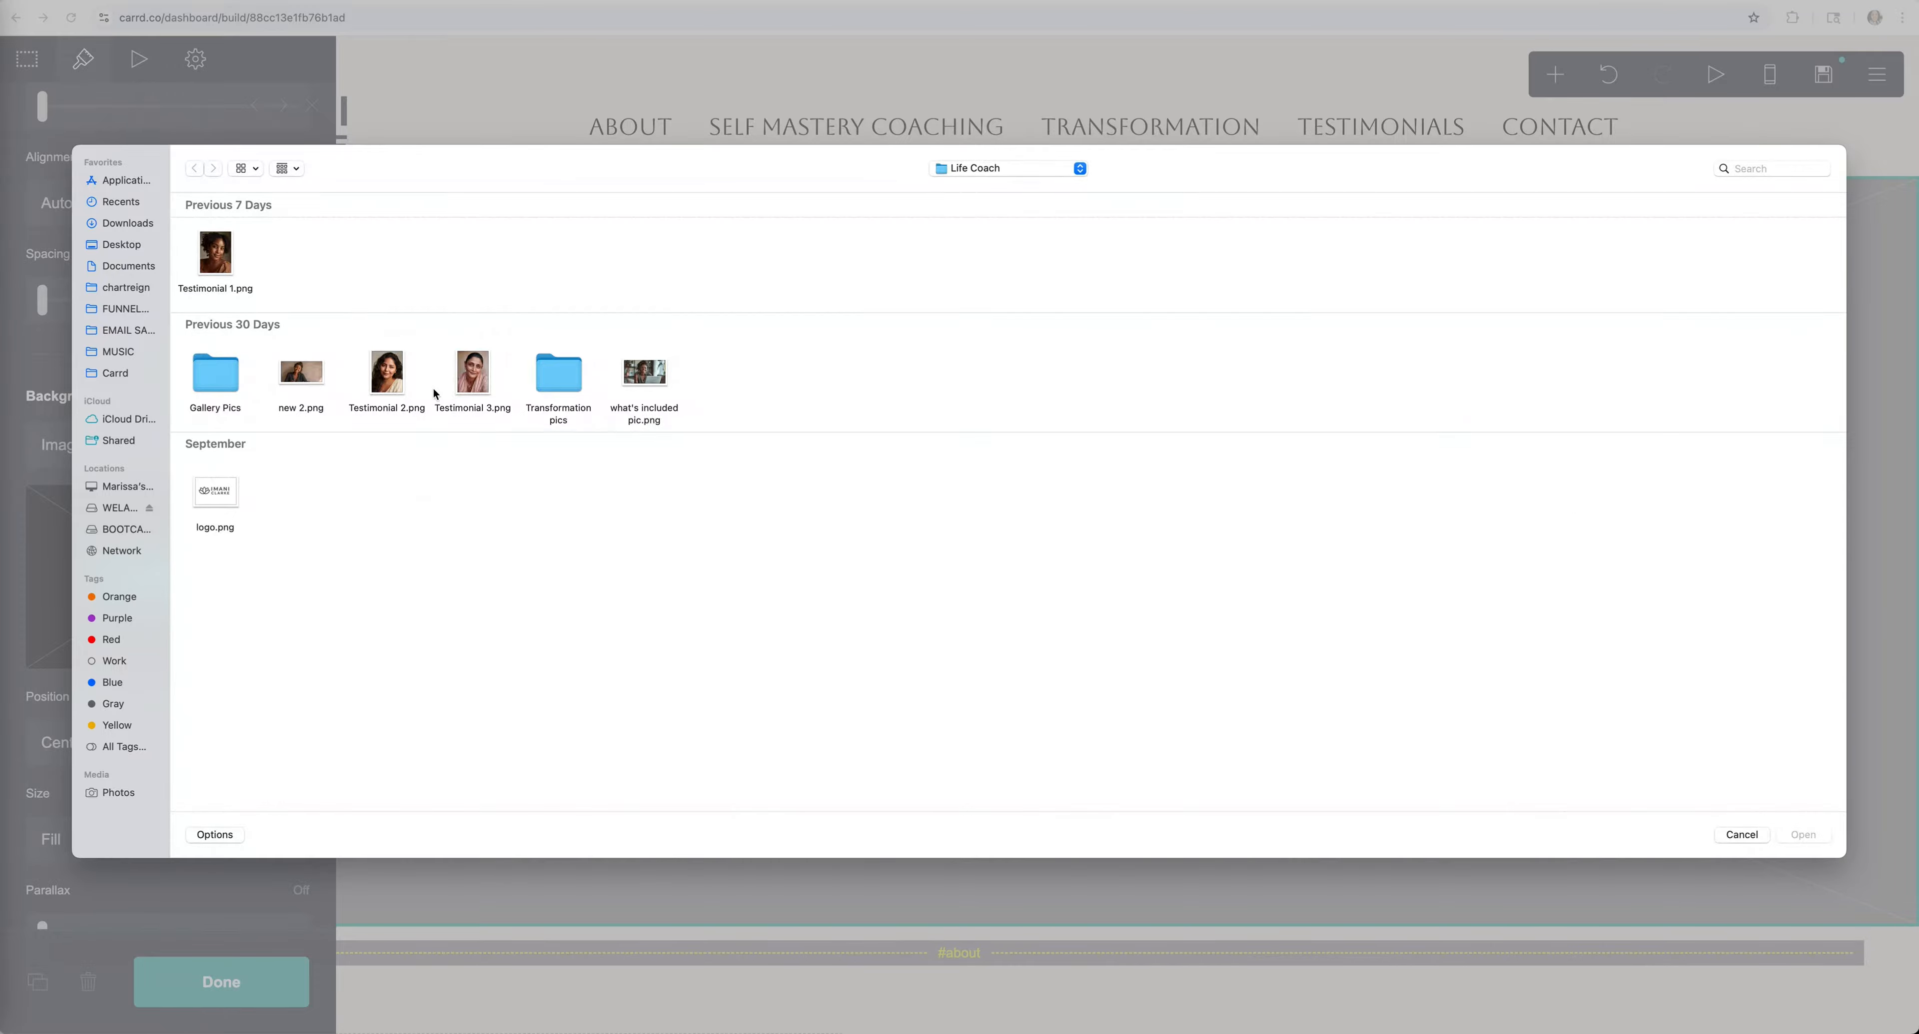
pyautogui.click(301, 373)
pyautogui.click(1804, 836)
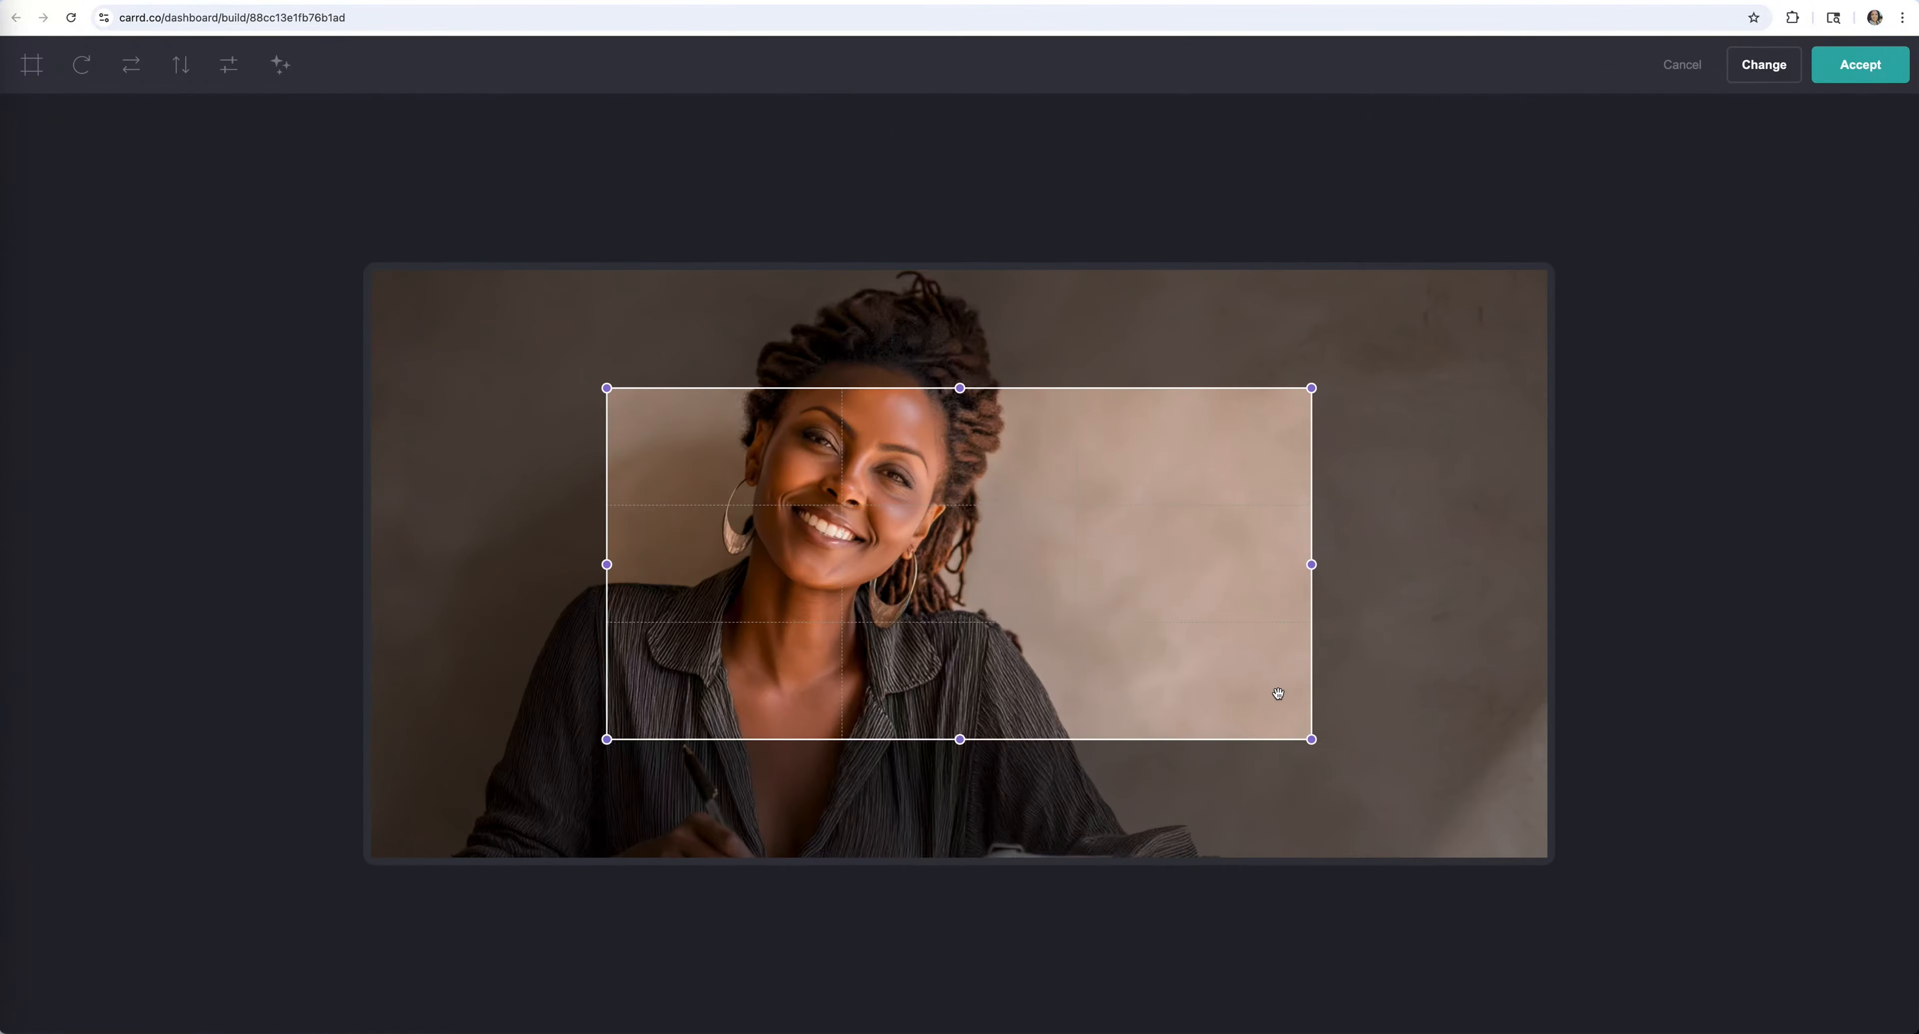
pyautogui.moveTo(606, 388); pyautogui.dragTo(334, 235)
pyautogui.moveTo(1311, 739); pyautogui.dragTo(1666, 969)
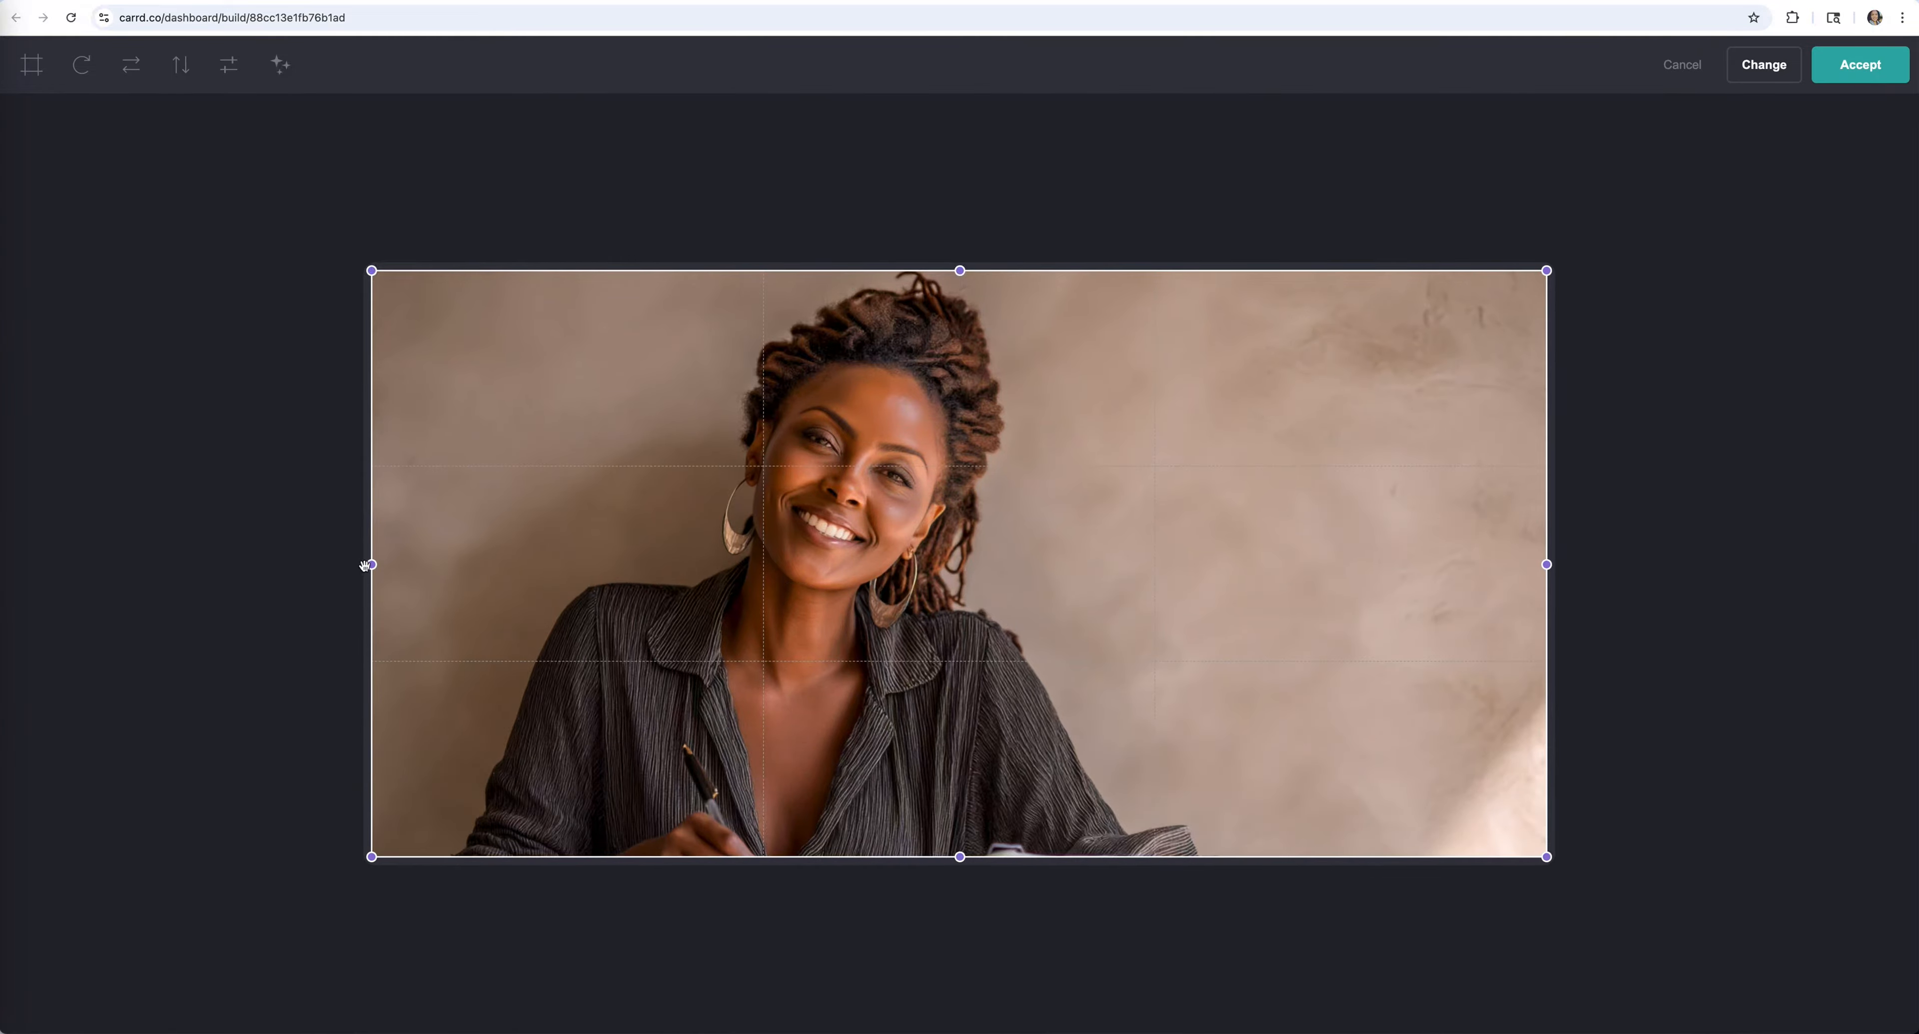
pyautogui.moveTo(371, 564); pyautogui.dragTo(548, 564)
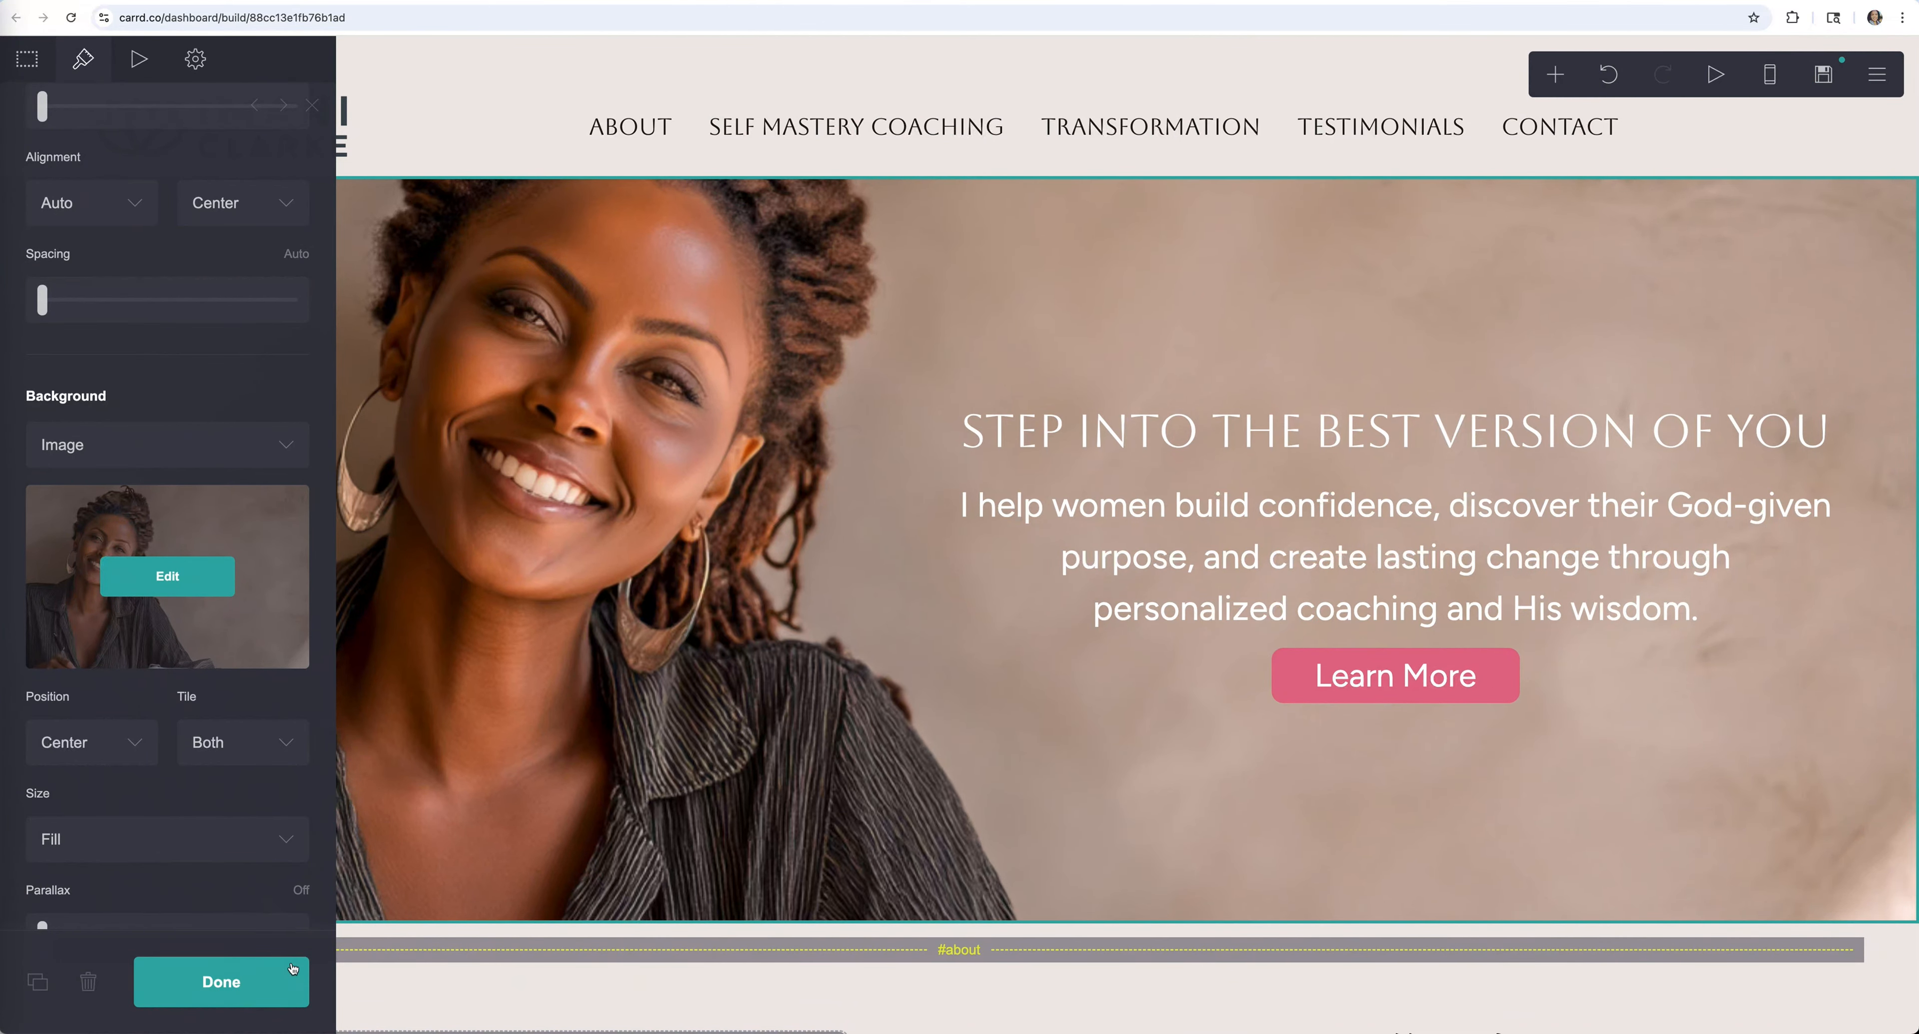
pyautogui.click(305, 963)
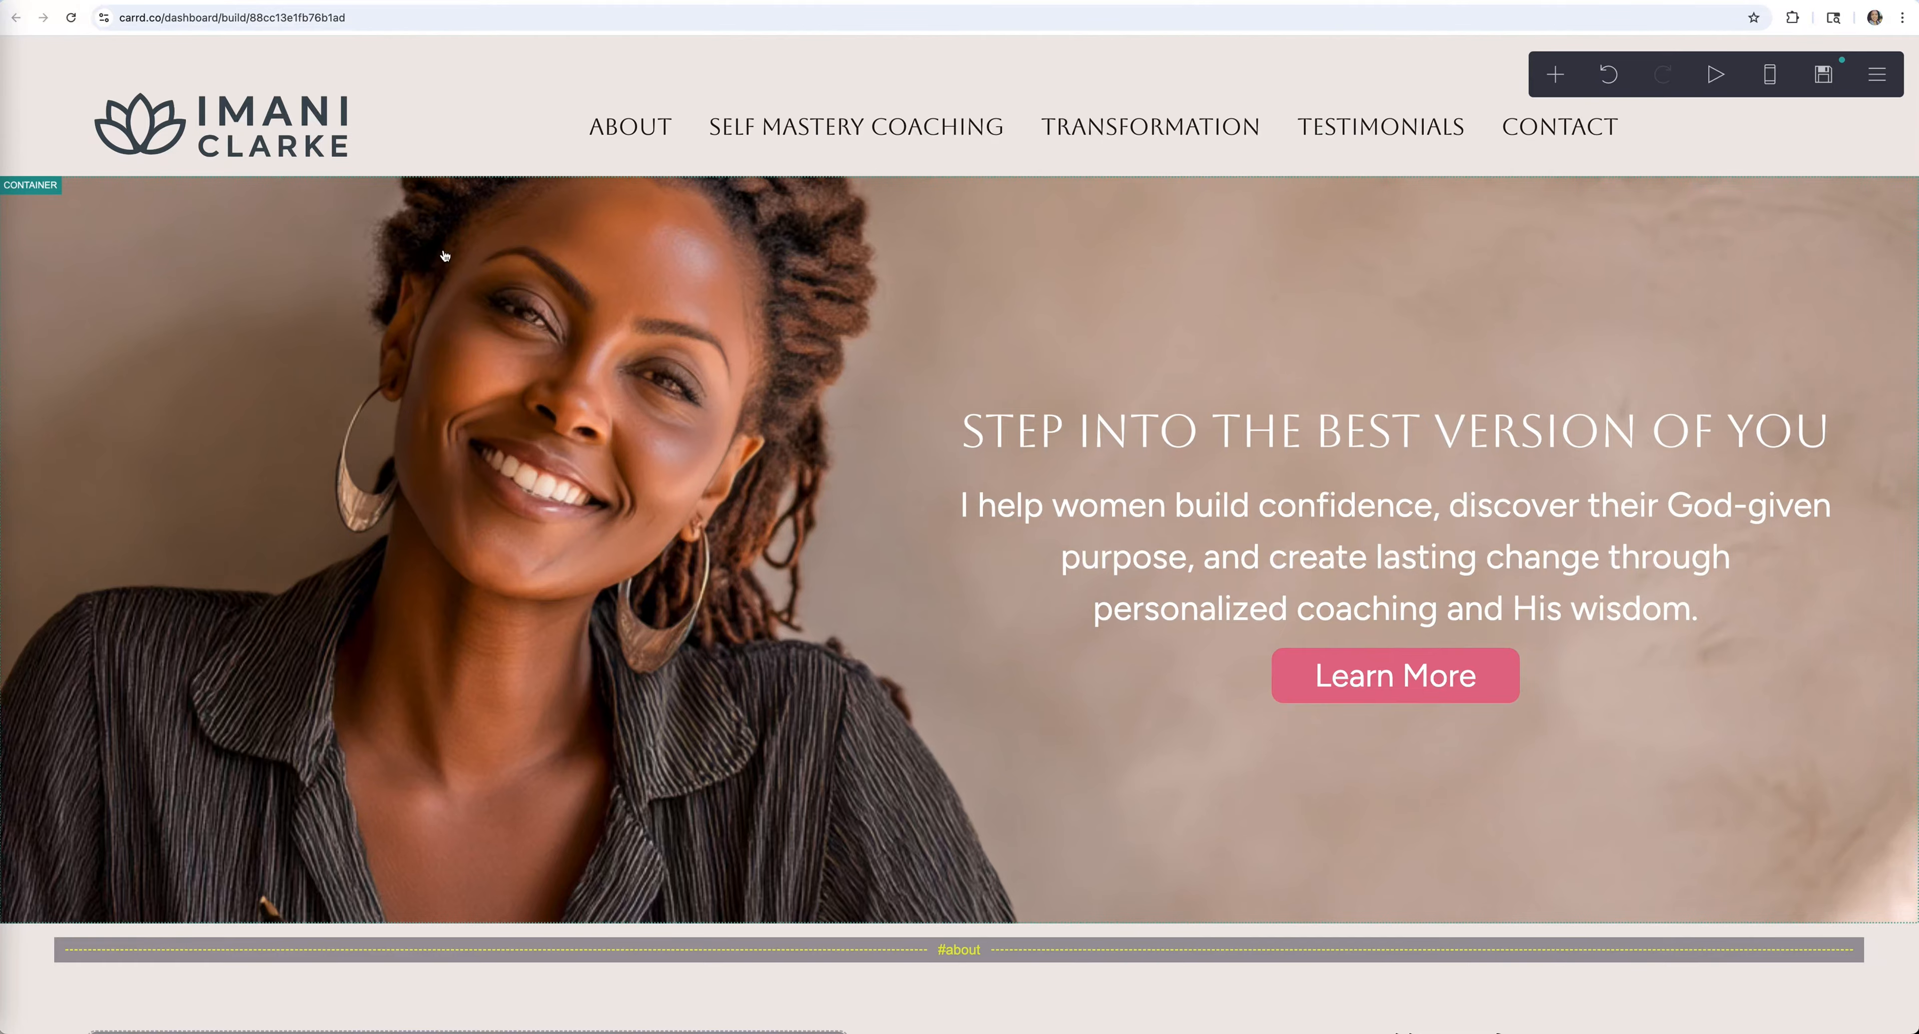
pyautogui.click(1091, 261)
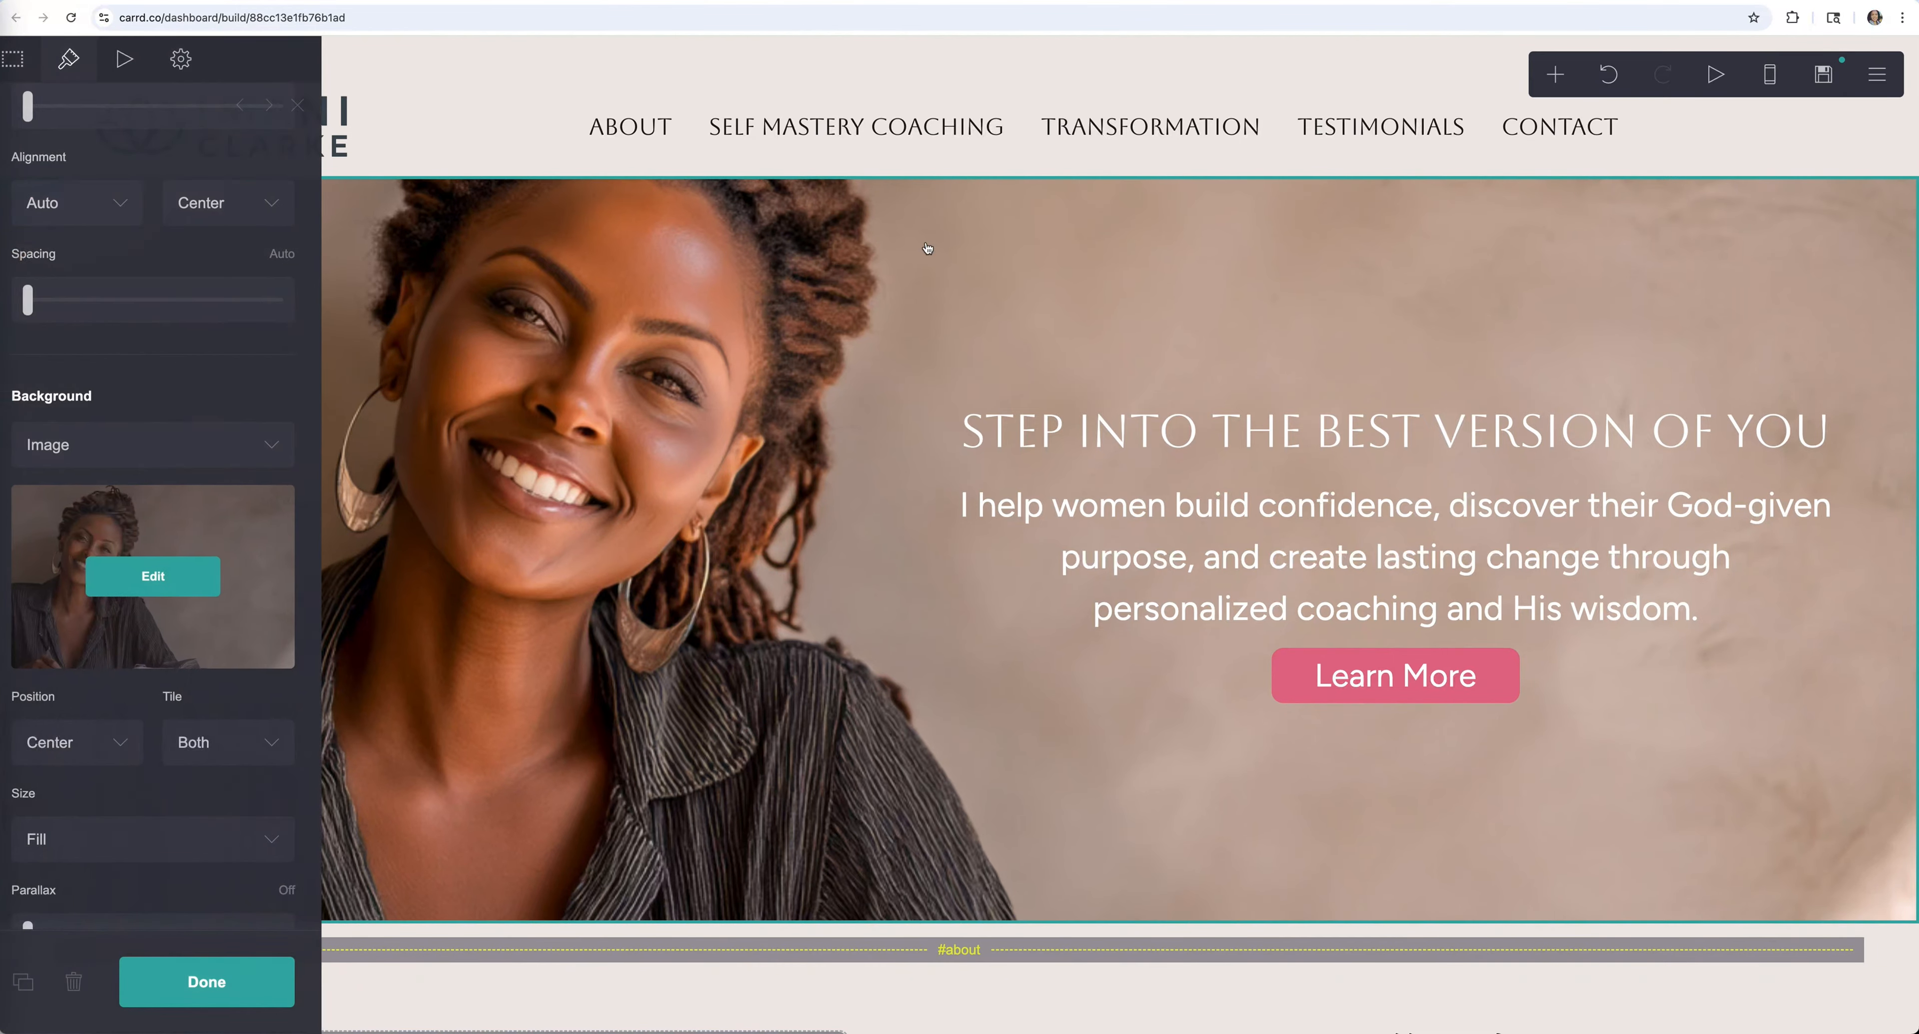
pyautogui.click(25, 62)
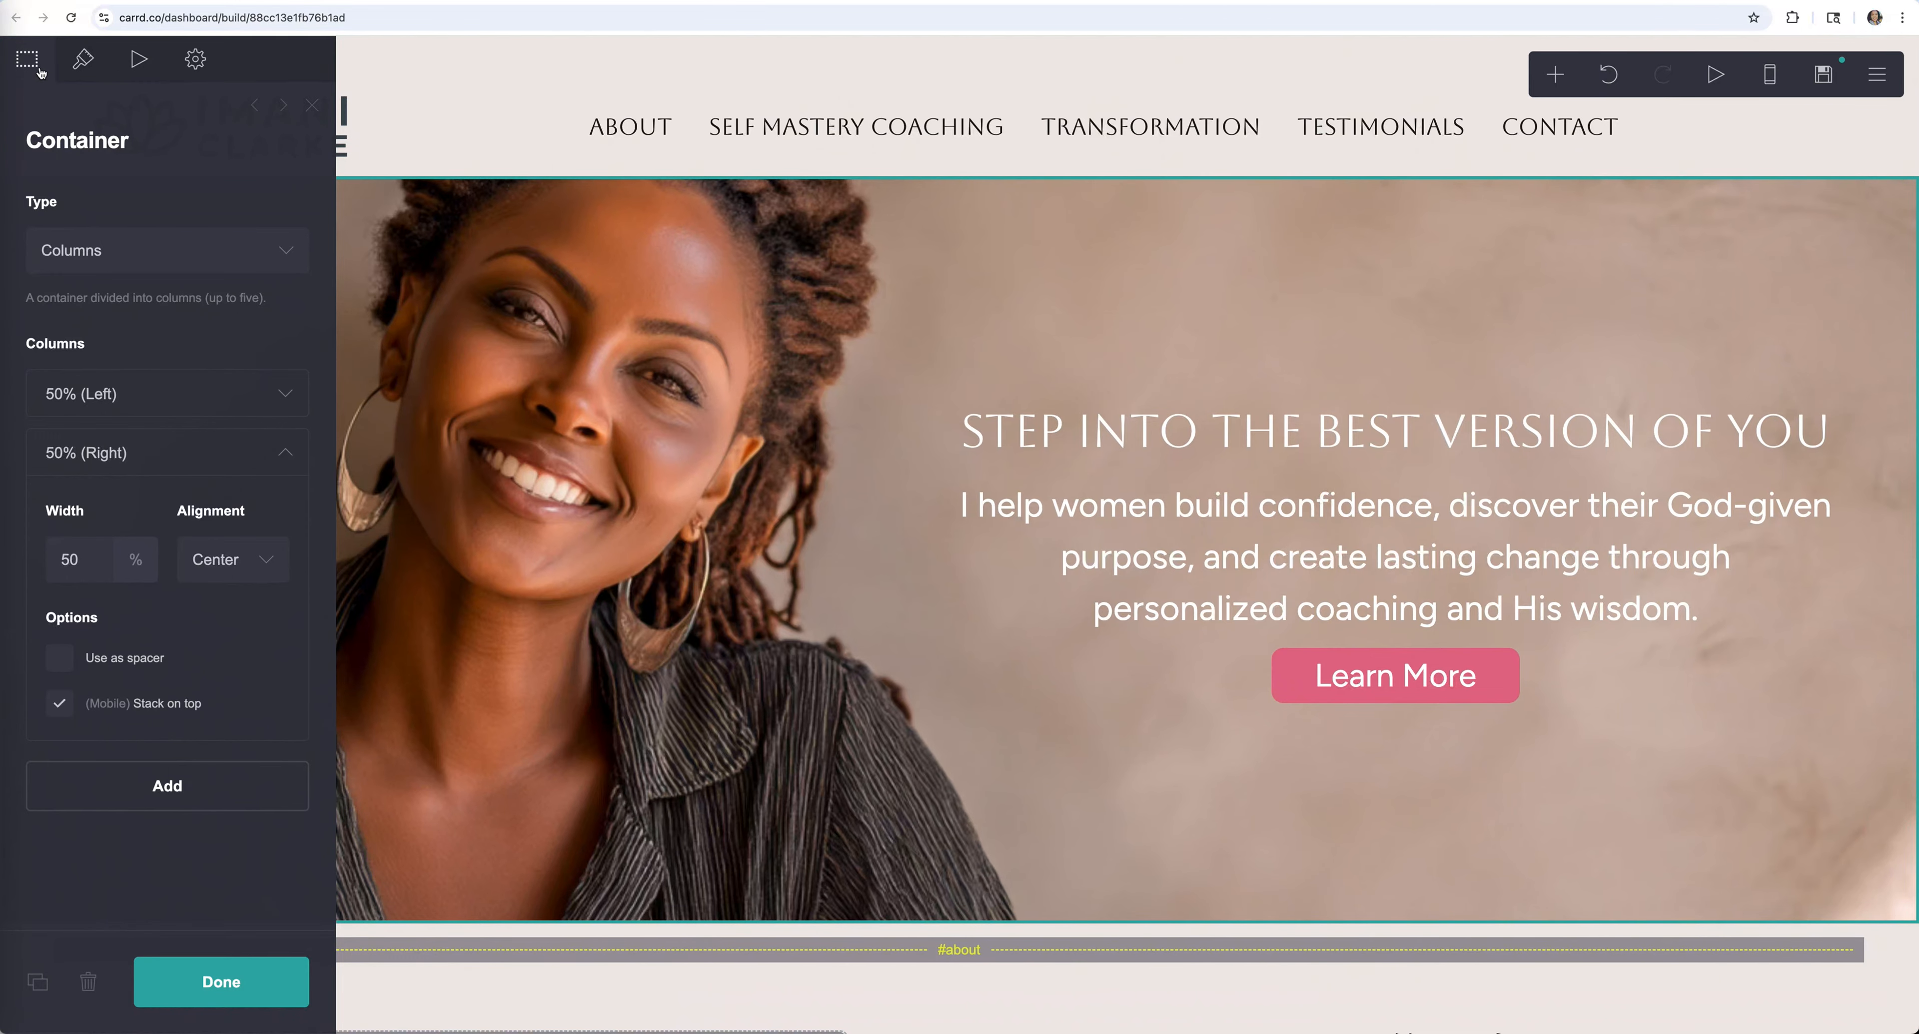
pyautogui.click(222, 253)
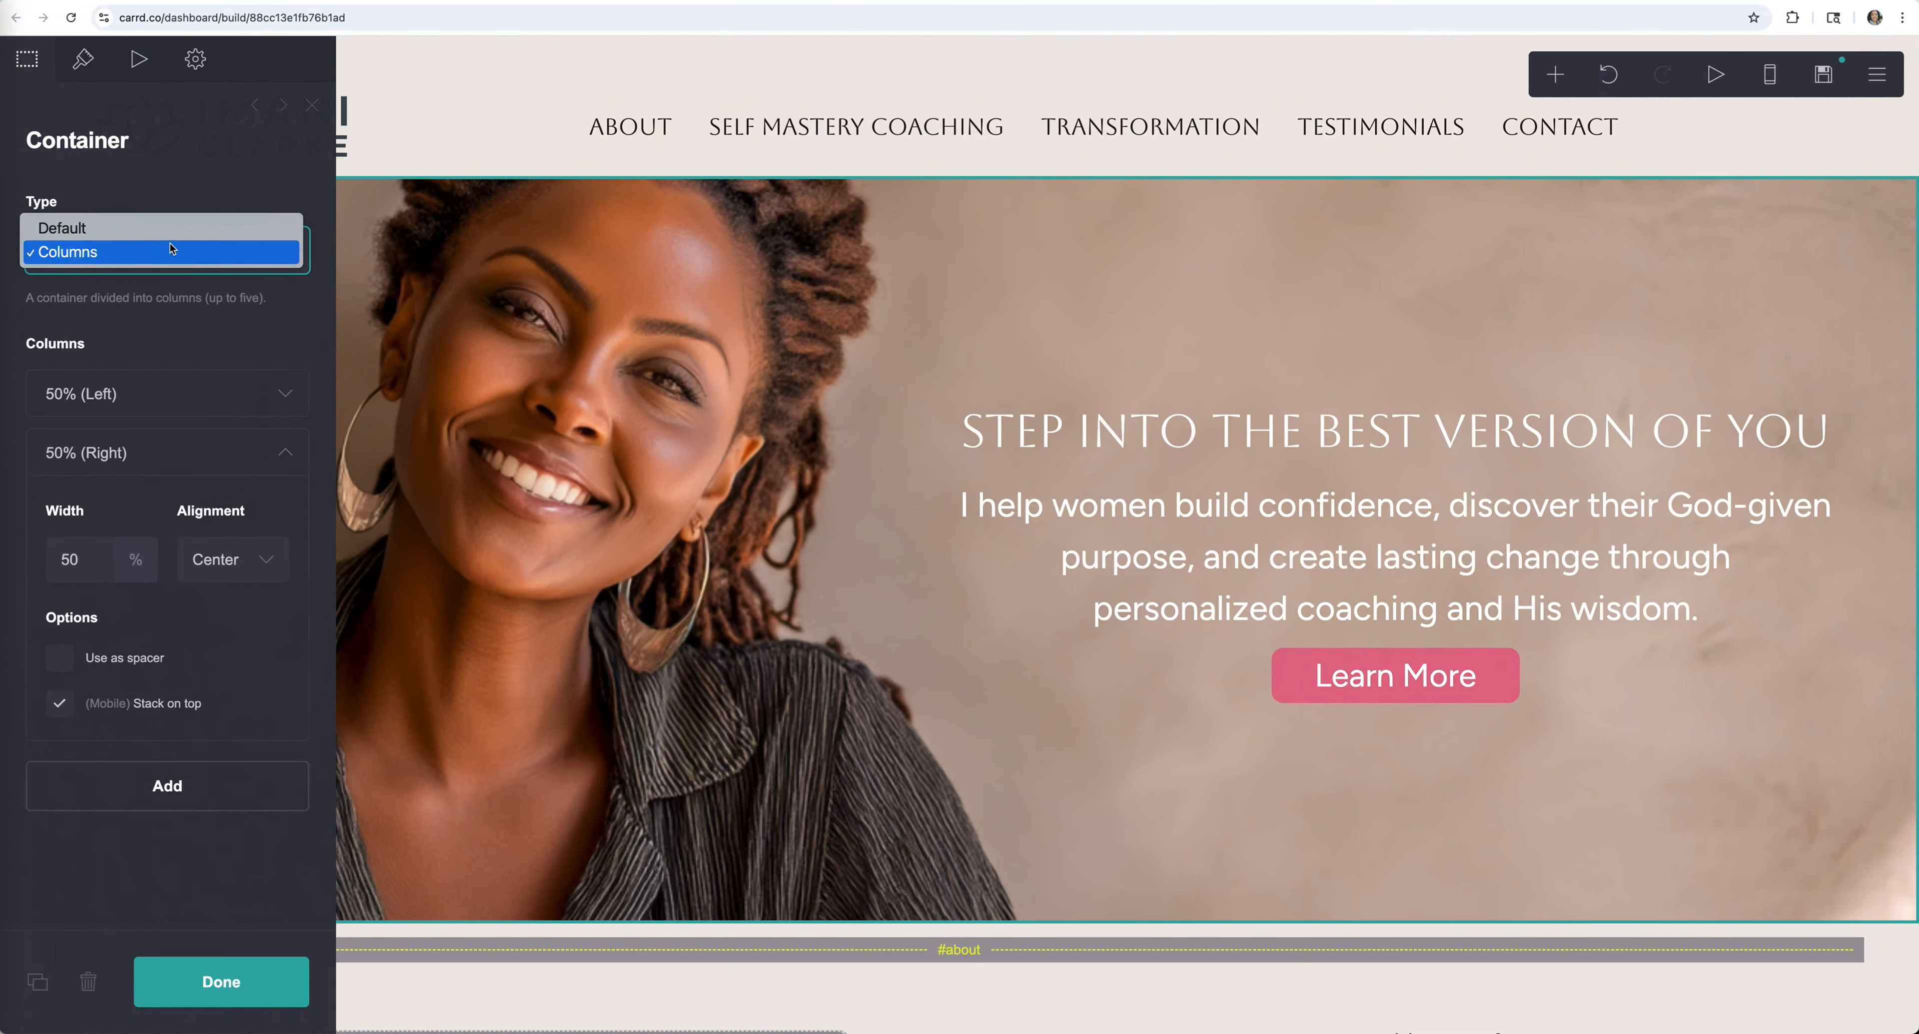
pyautogui.click(104, 233)
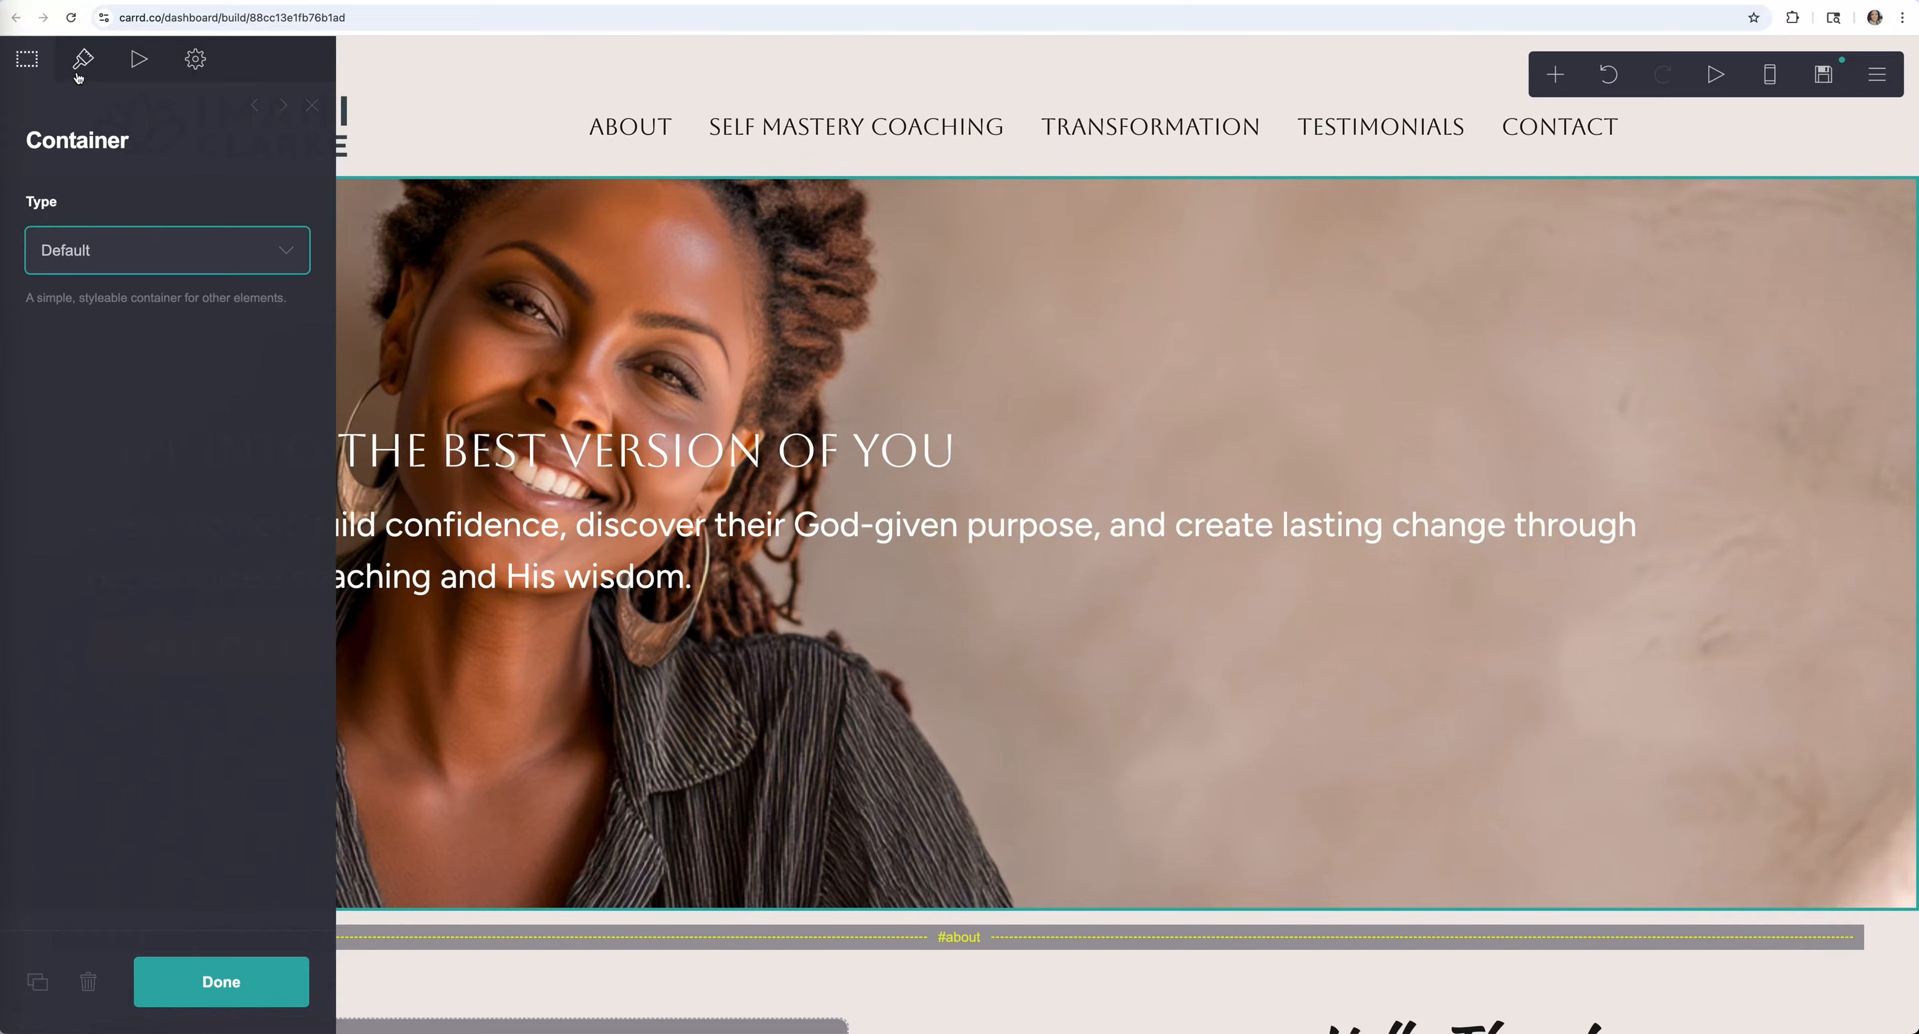
pyautogui.click(231, 253)
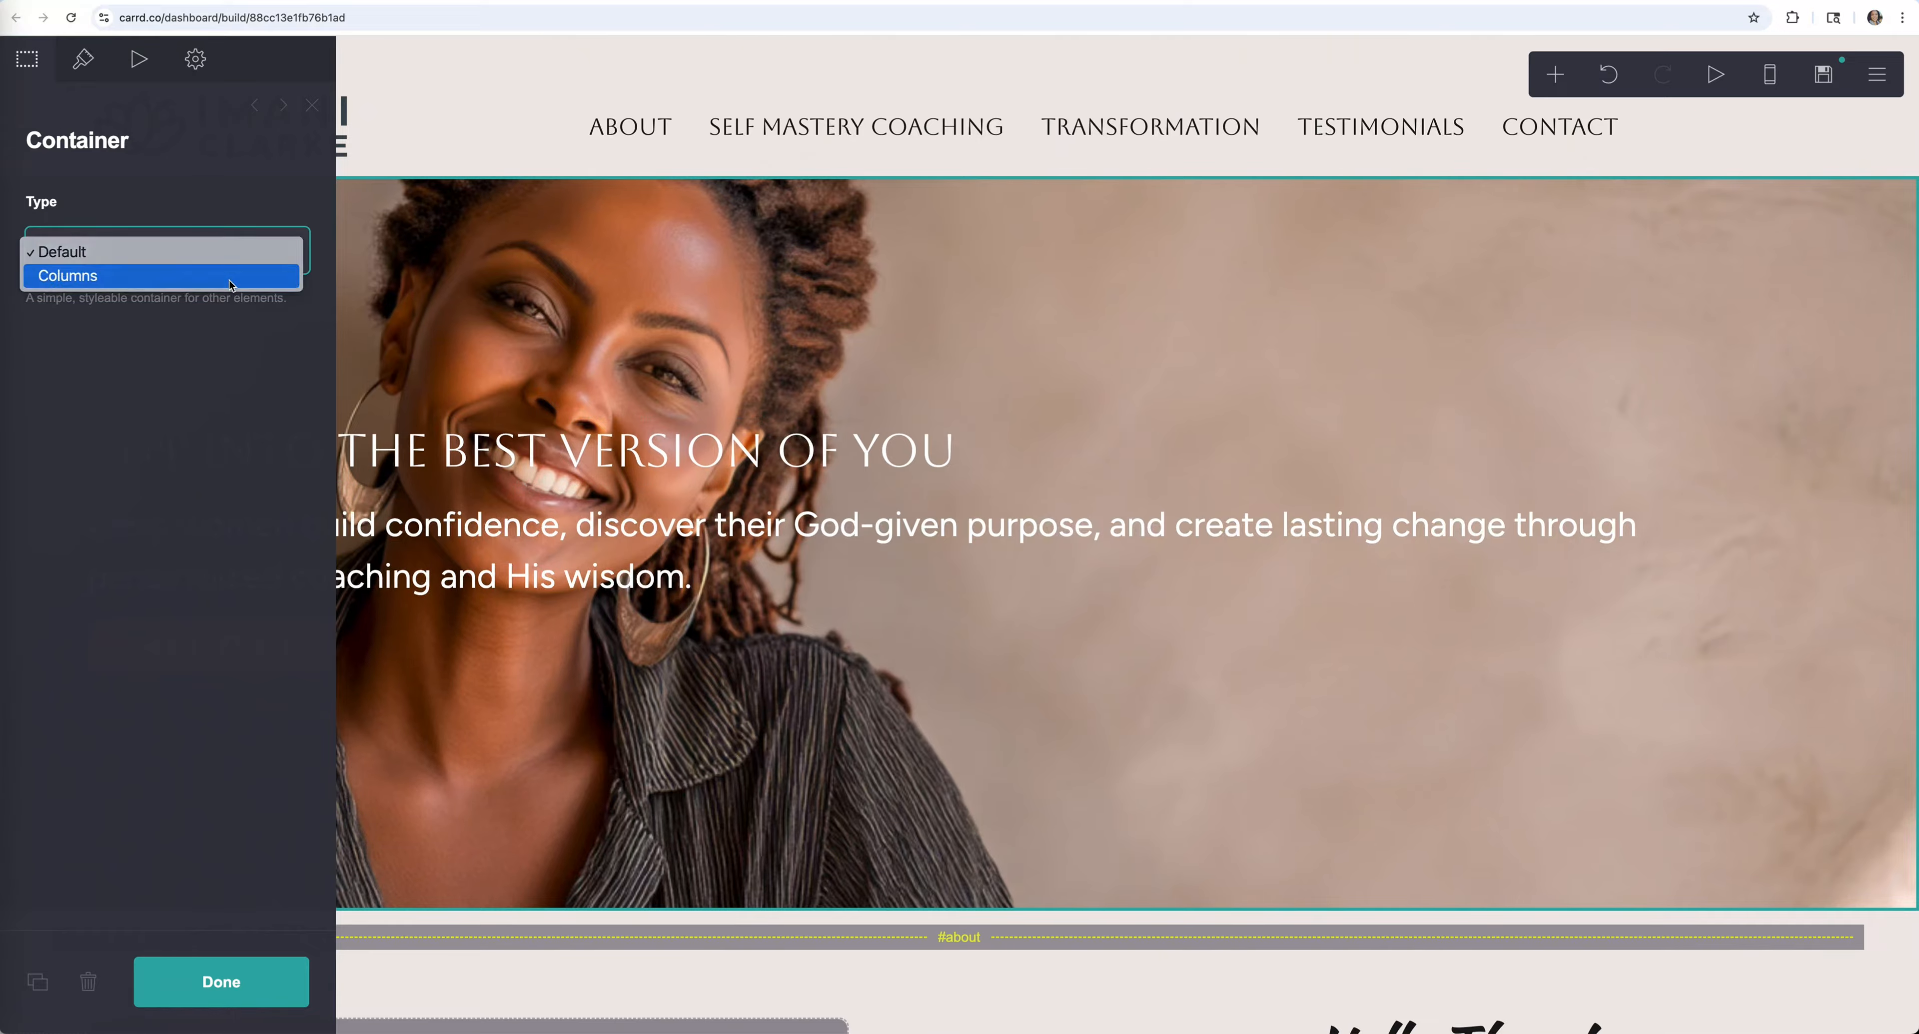
pyautogui.click(231, 275)
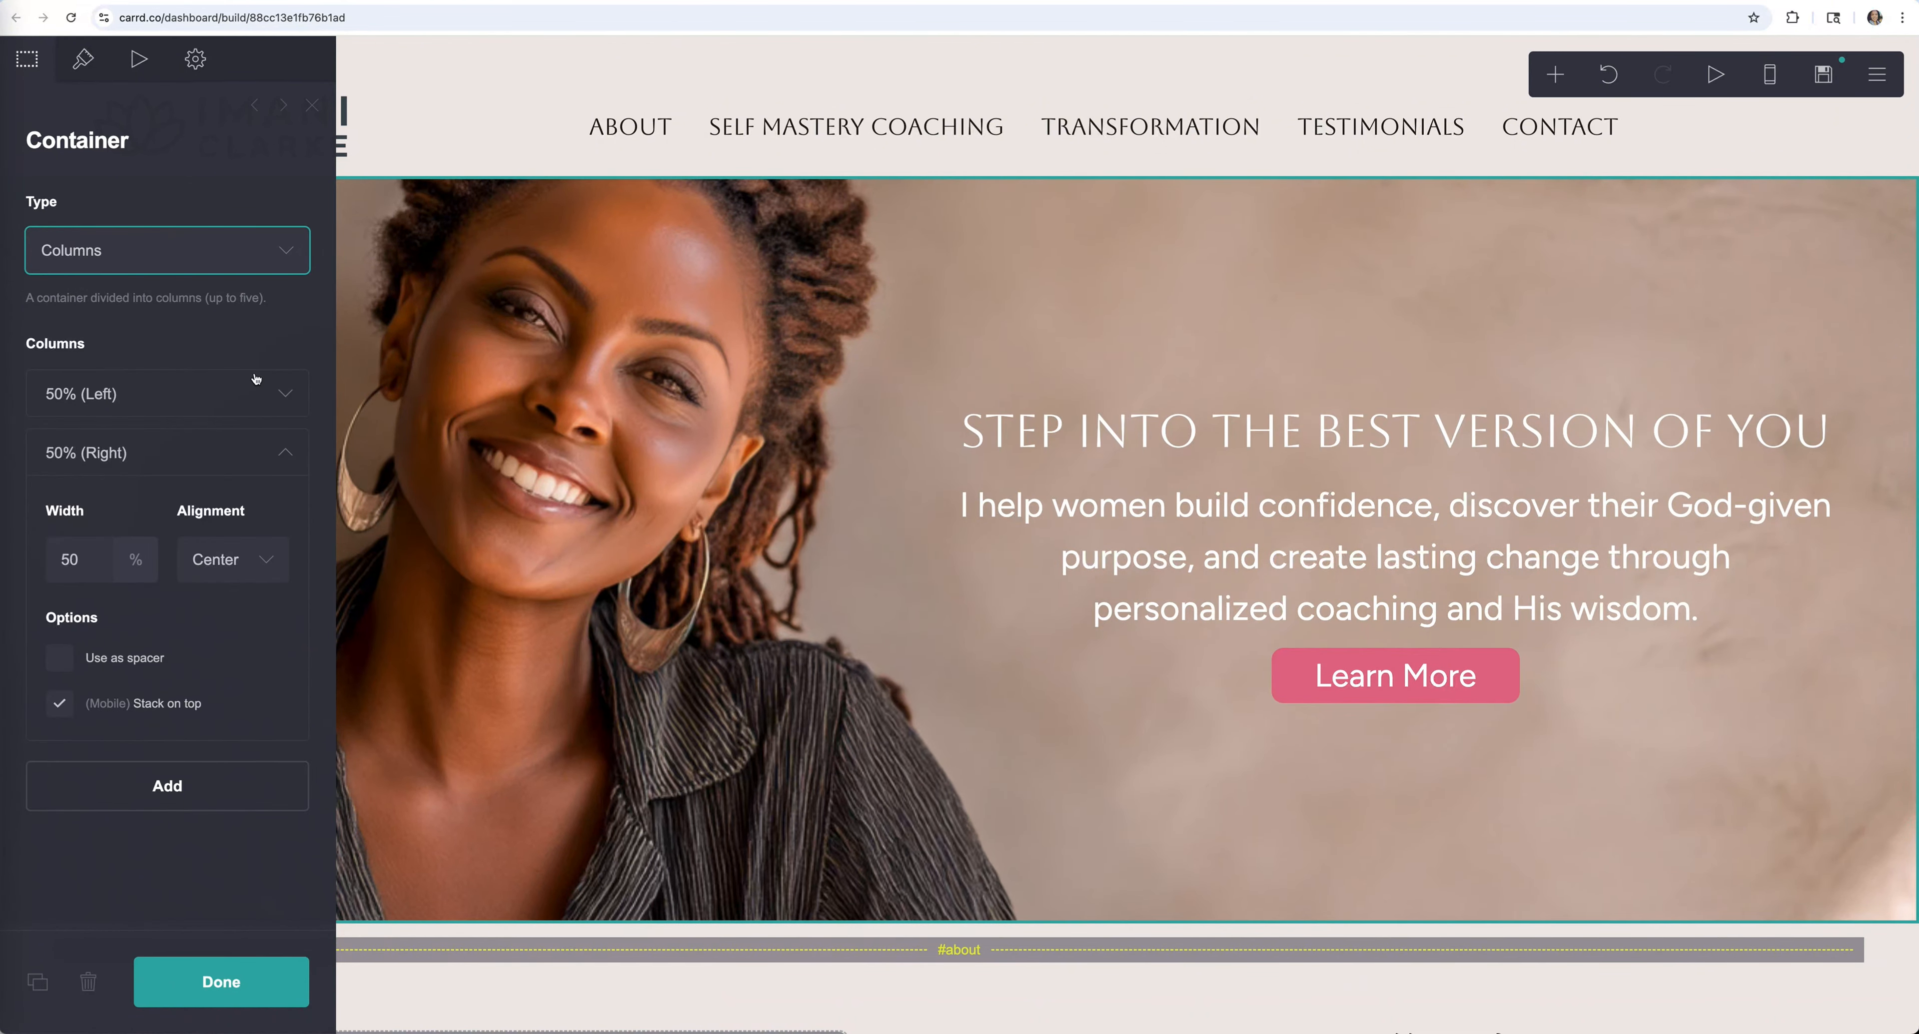
pyautogui.click(283, 395)
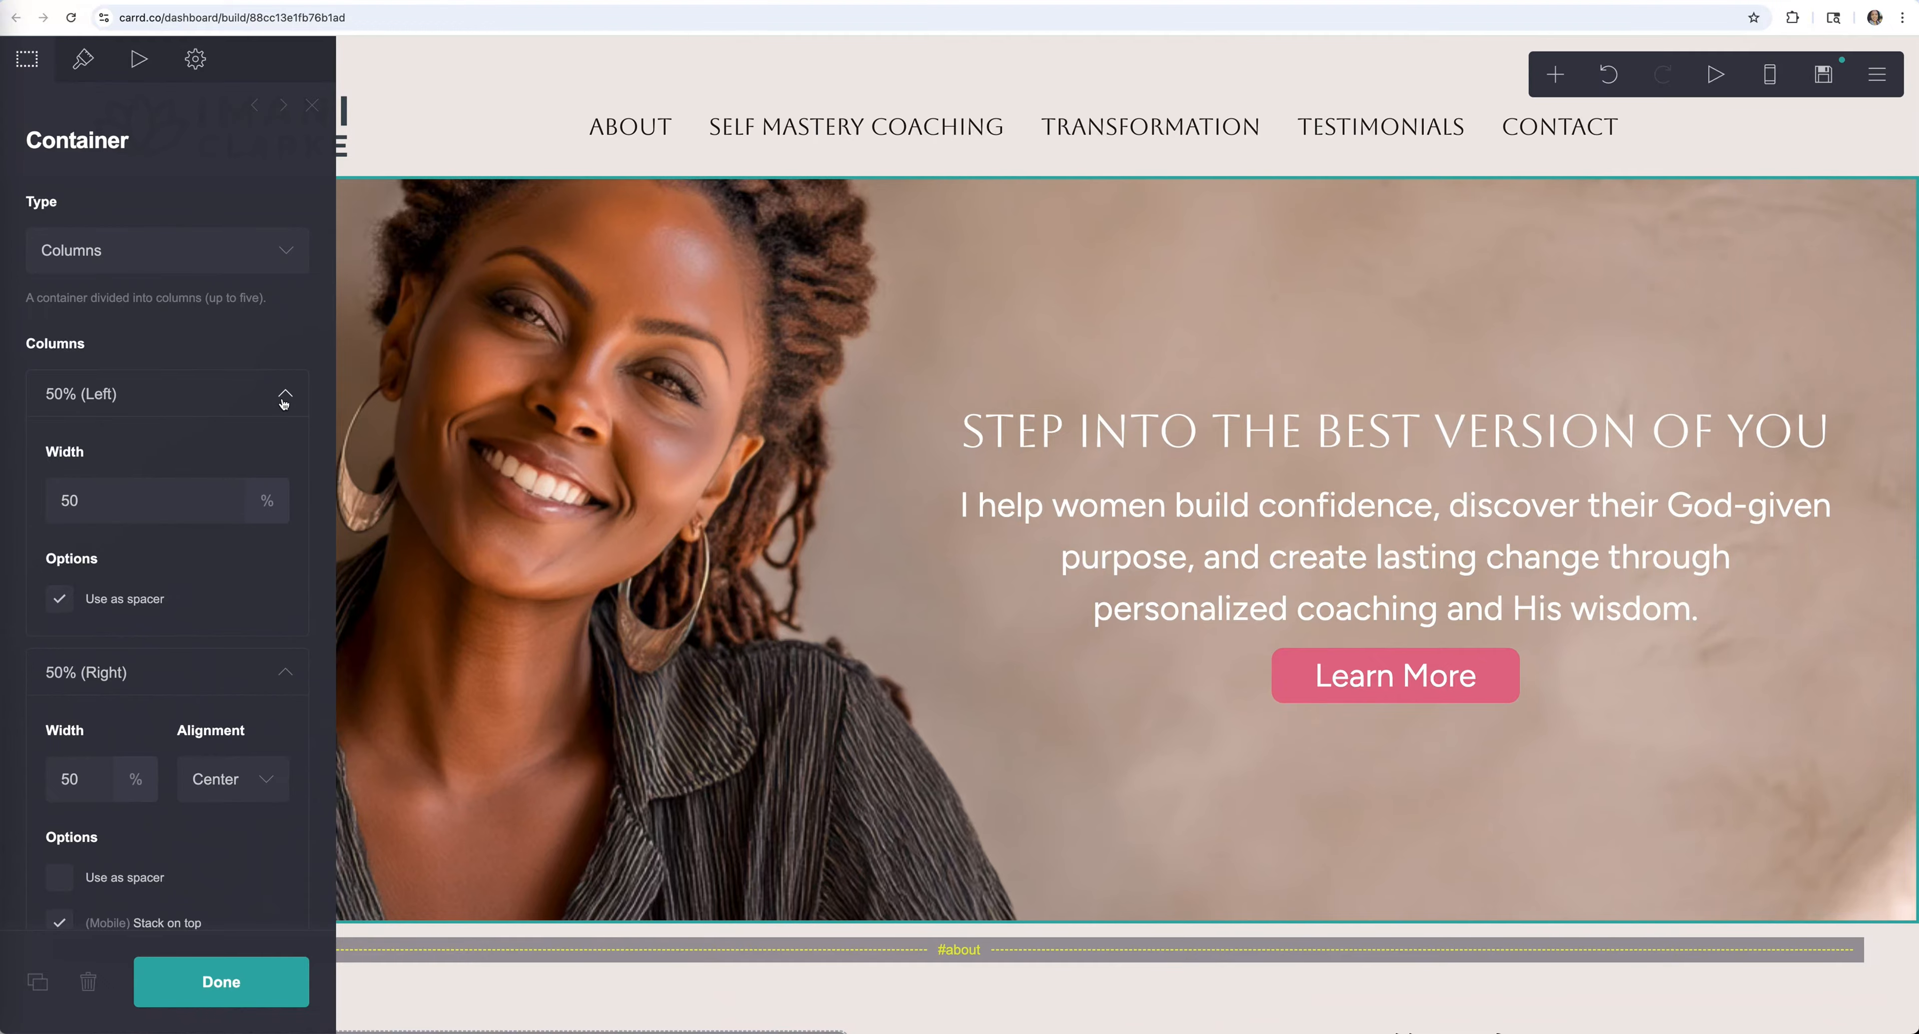
pyautogui.scroll(-2, 49, 504)
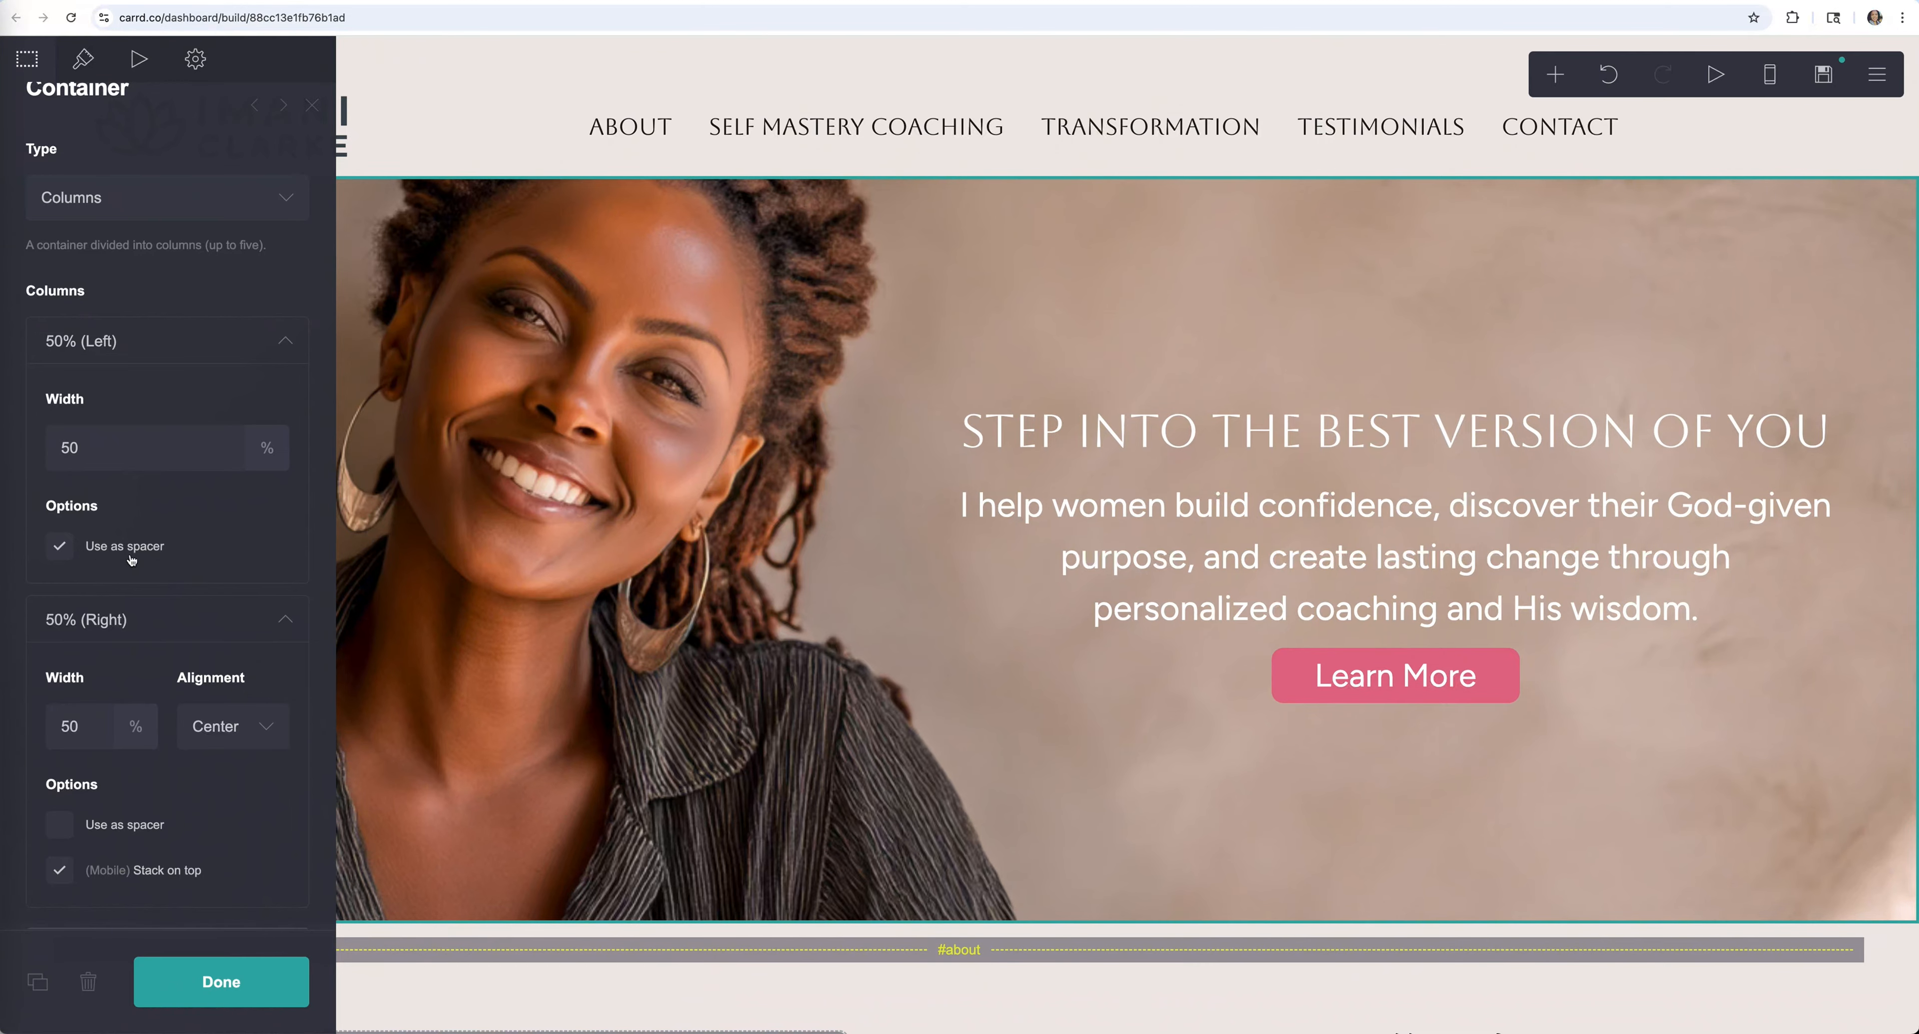
pyautogui.click(256, 985)
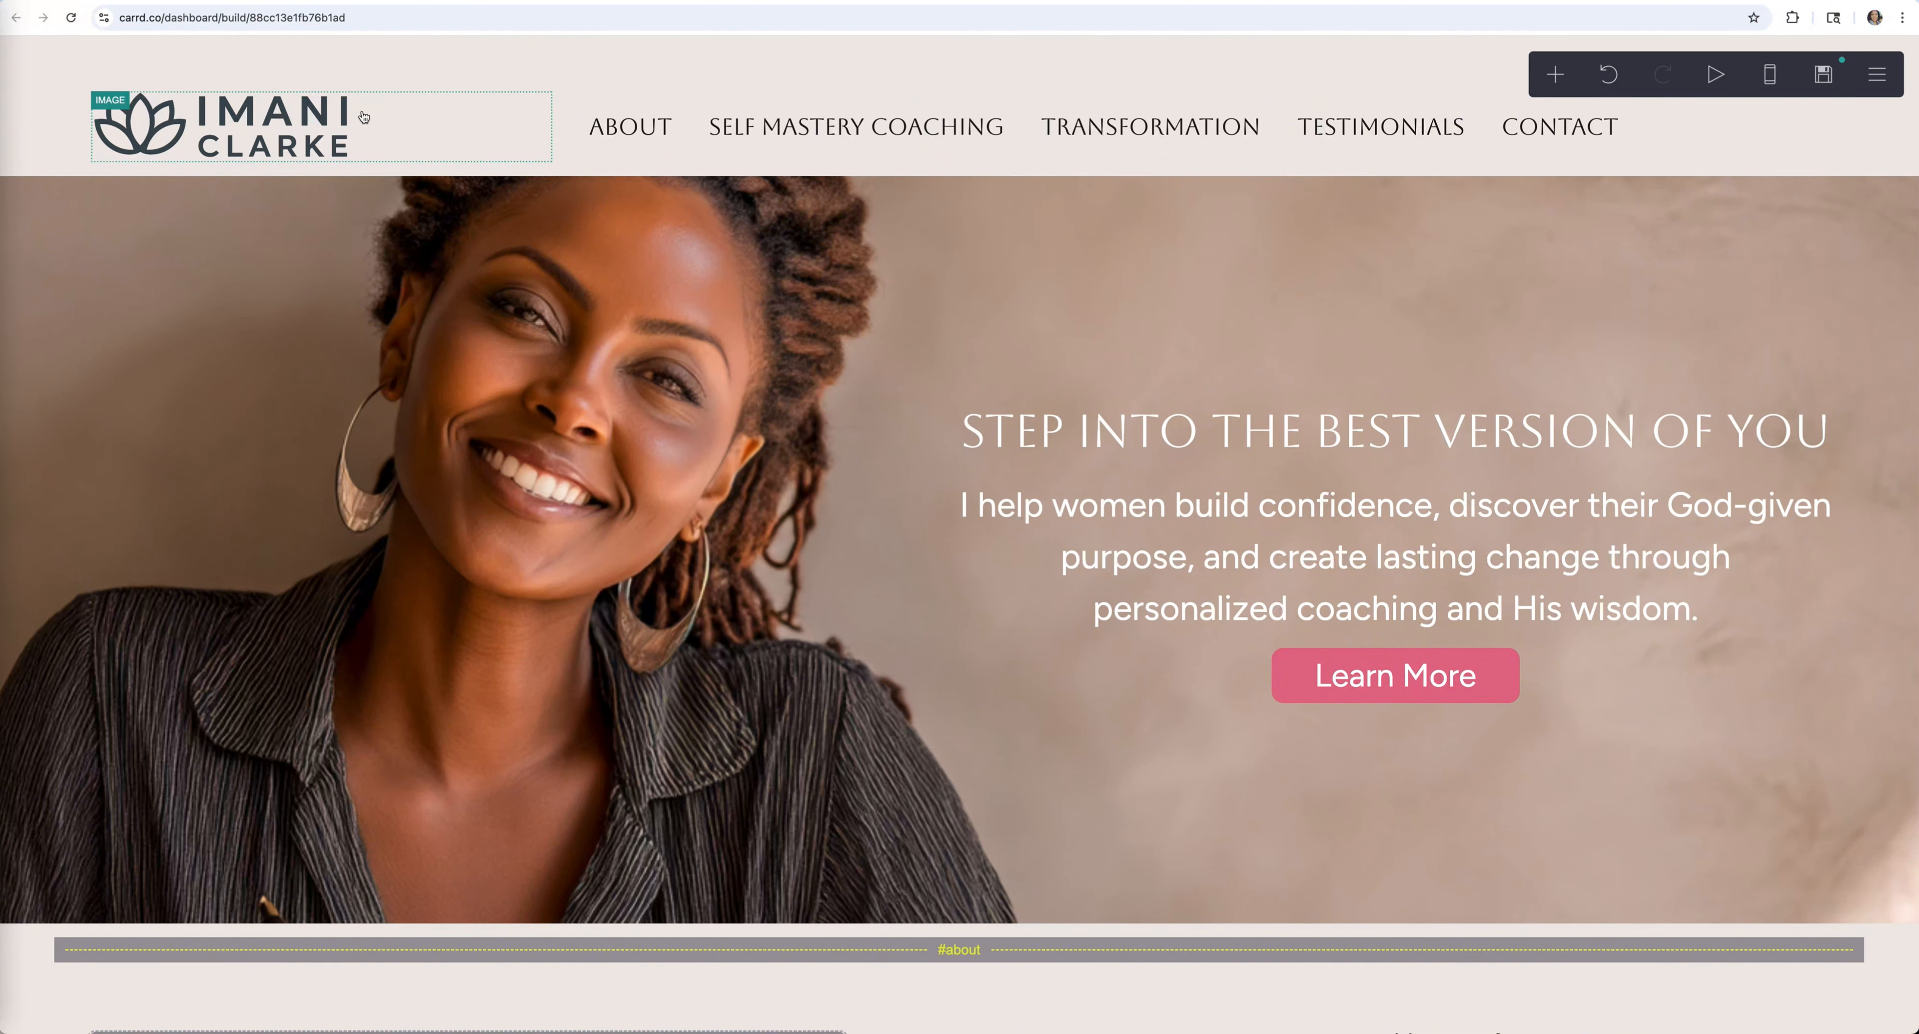
# Close the header container's column layout settings
pyautogui.click(73, 129)
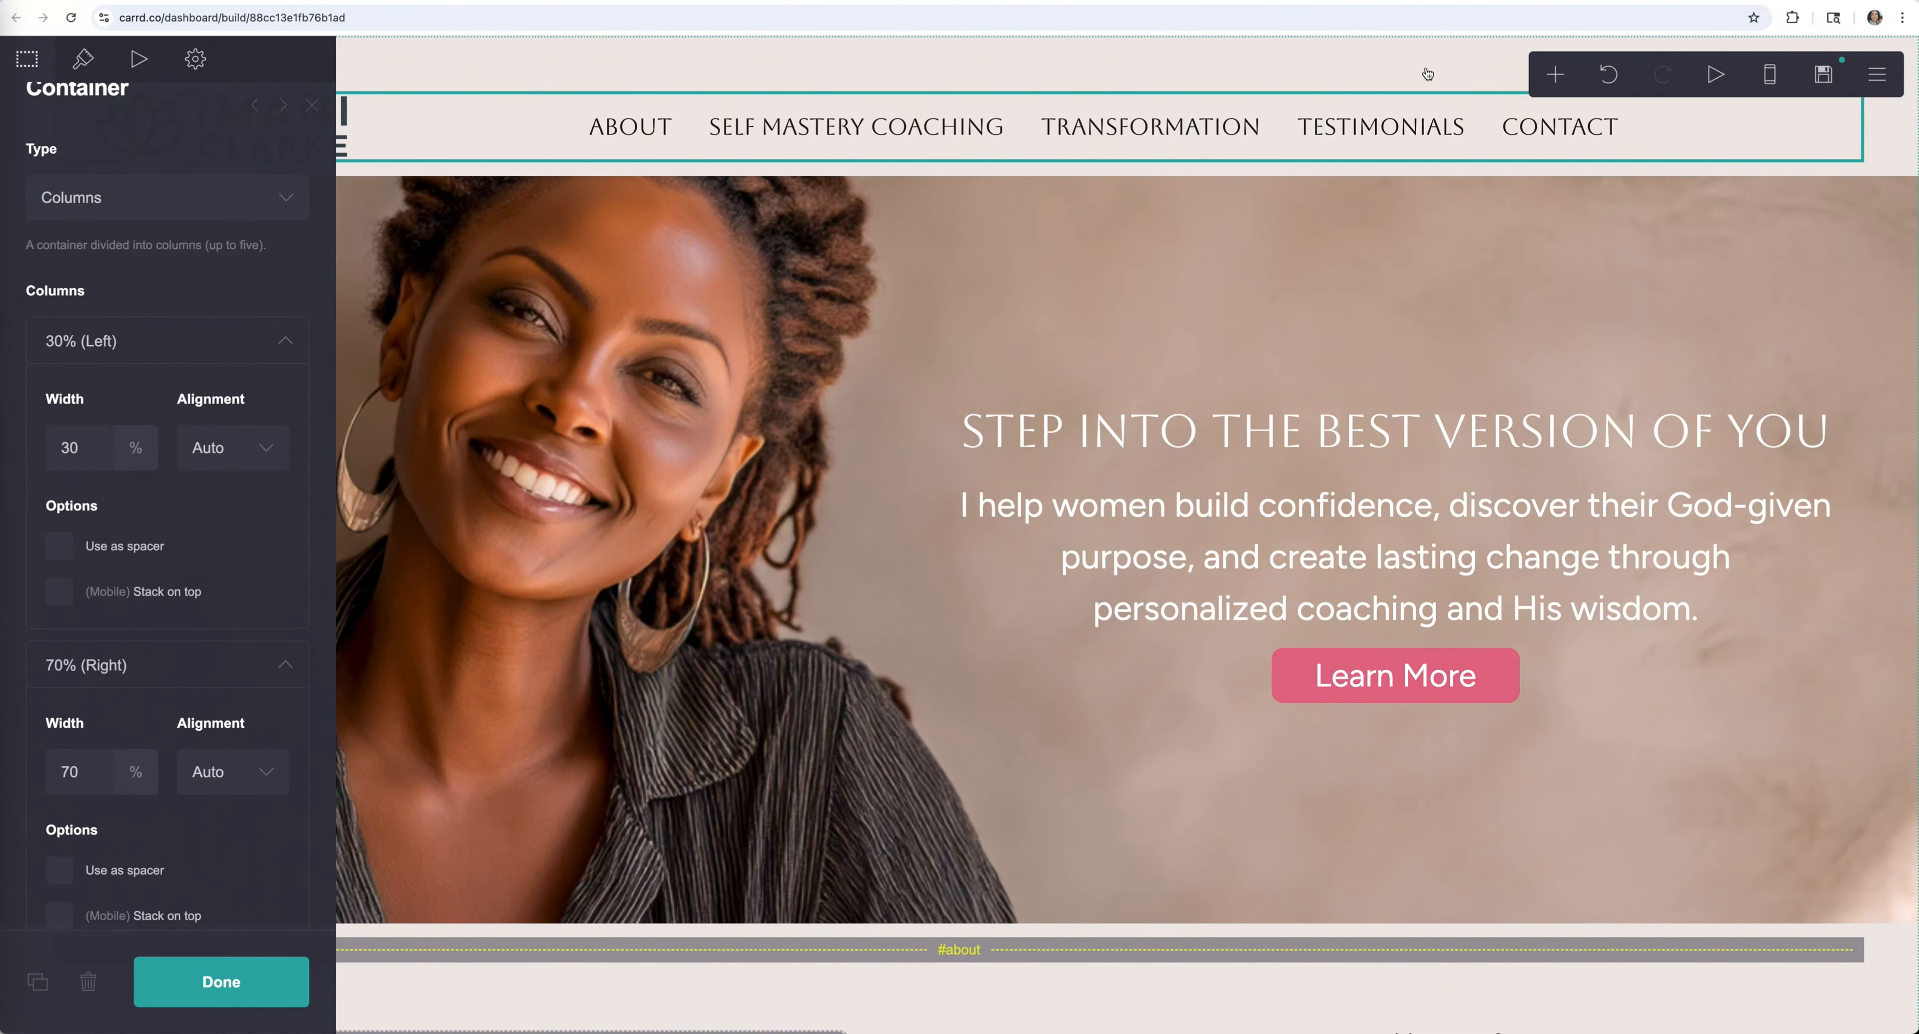
pyautogui.scroll(-2, 206, 723)
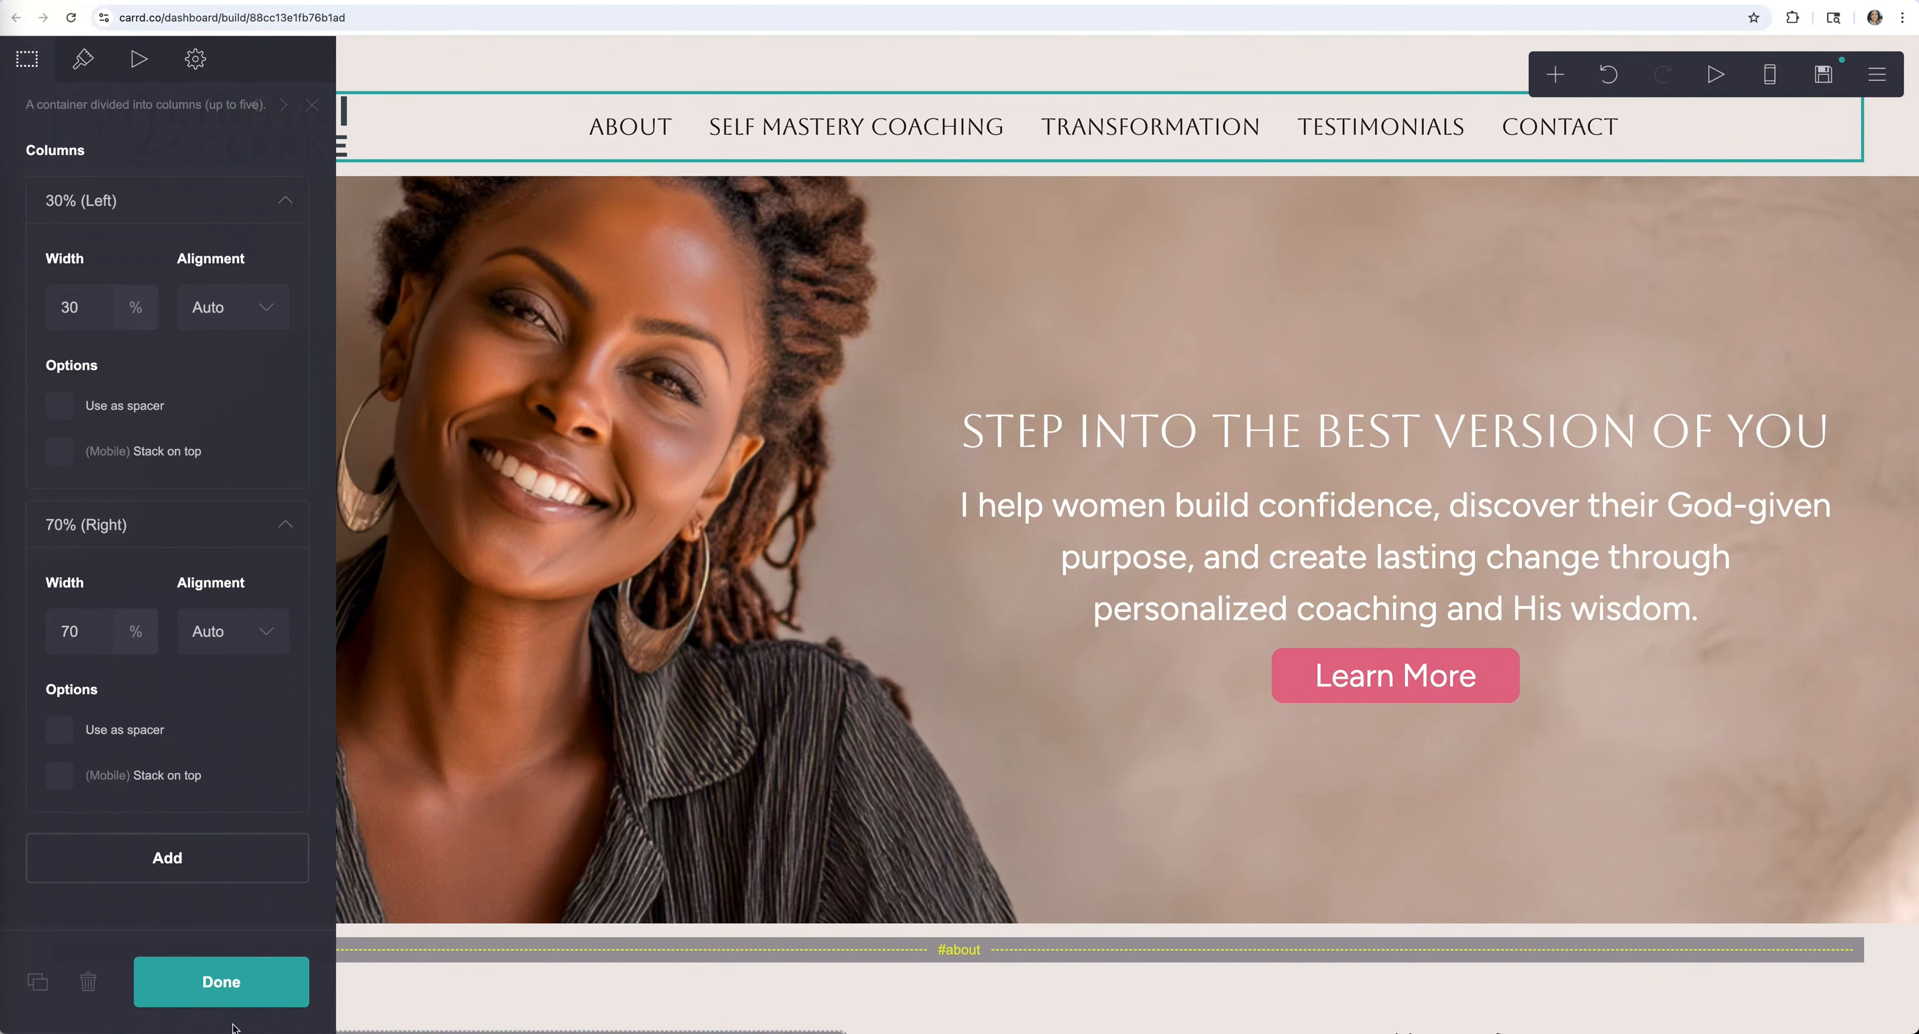
pyautogui.click(221, 984)
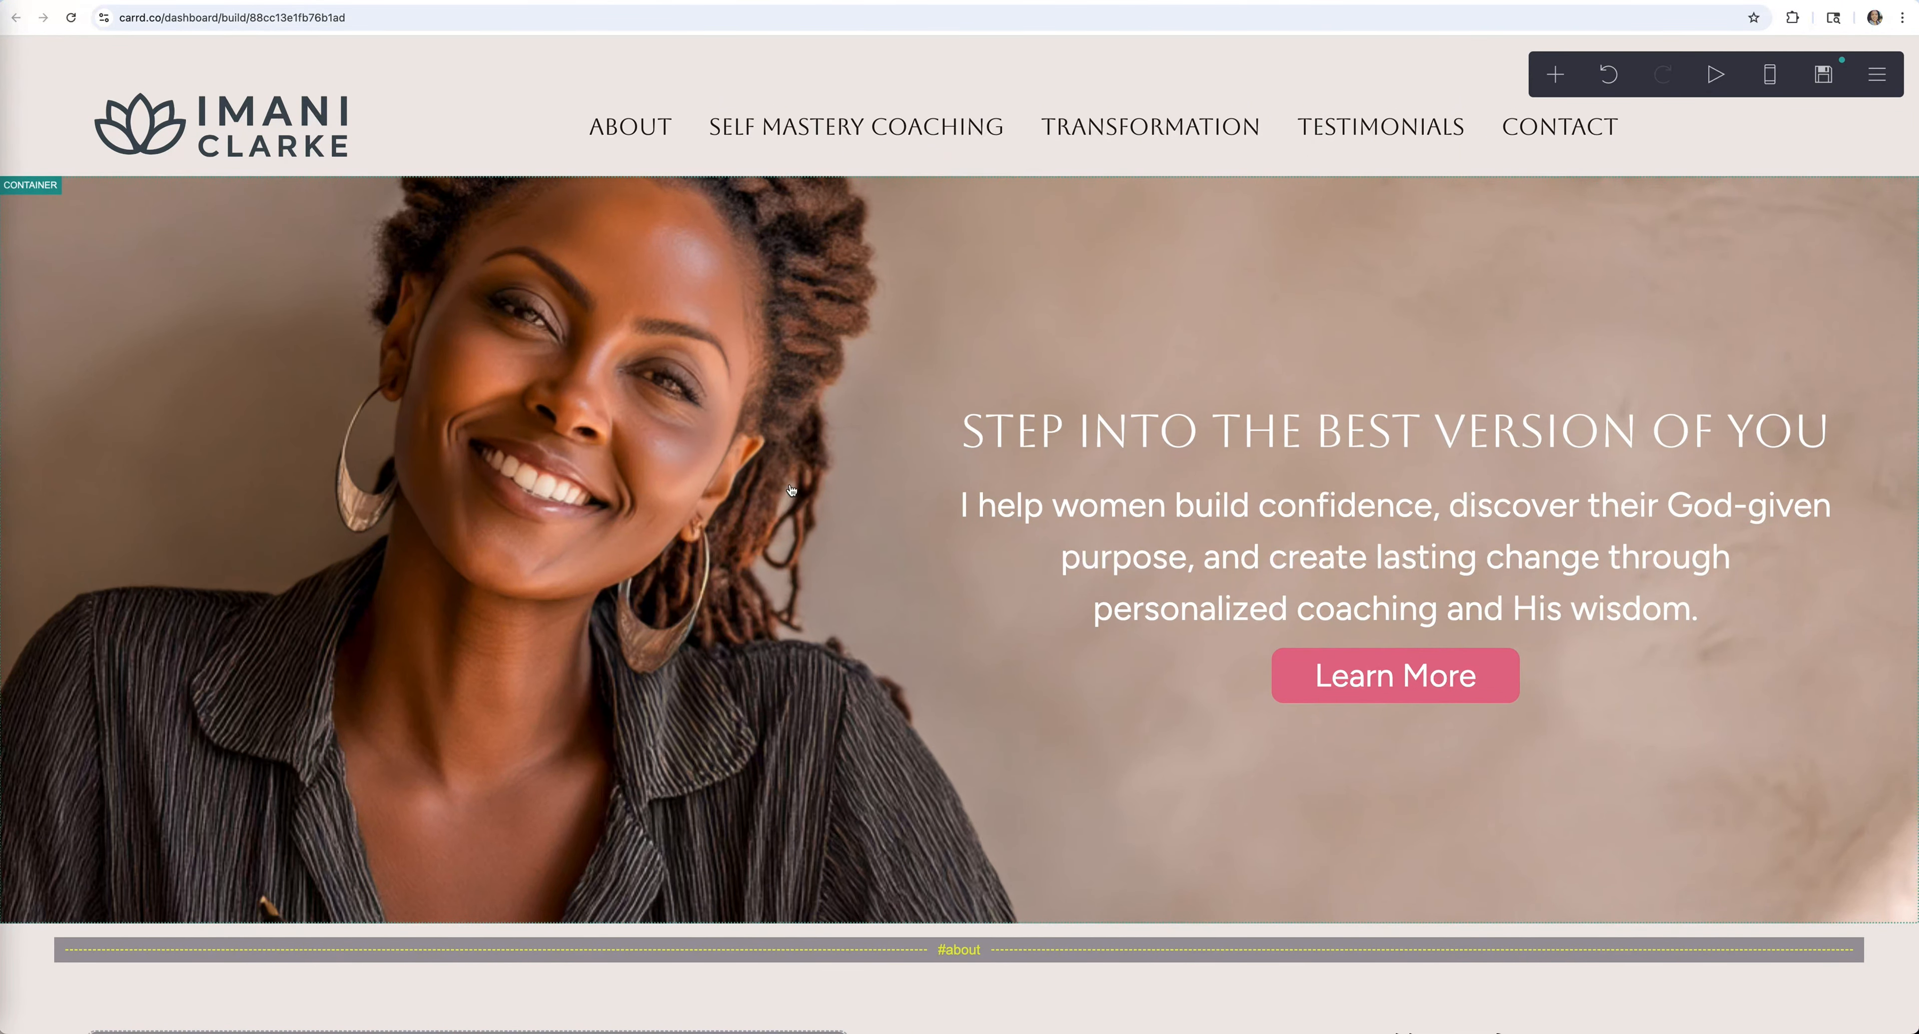
# Try a taller hero height, undo it to keep height 40, and close the settings
pyautogui.click(791, 490)
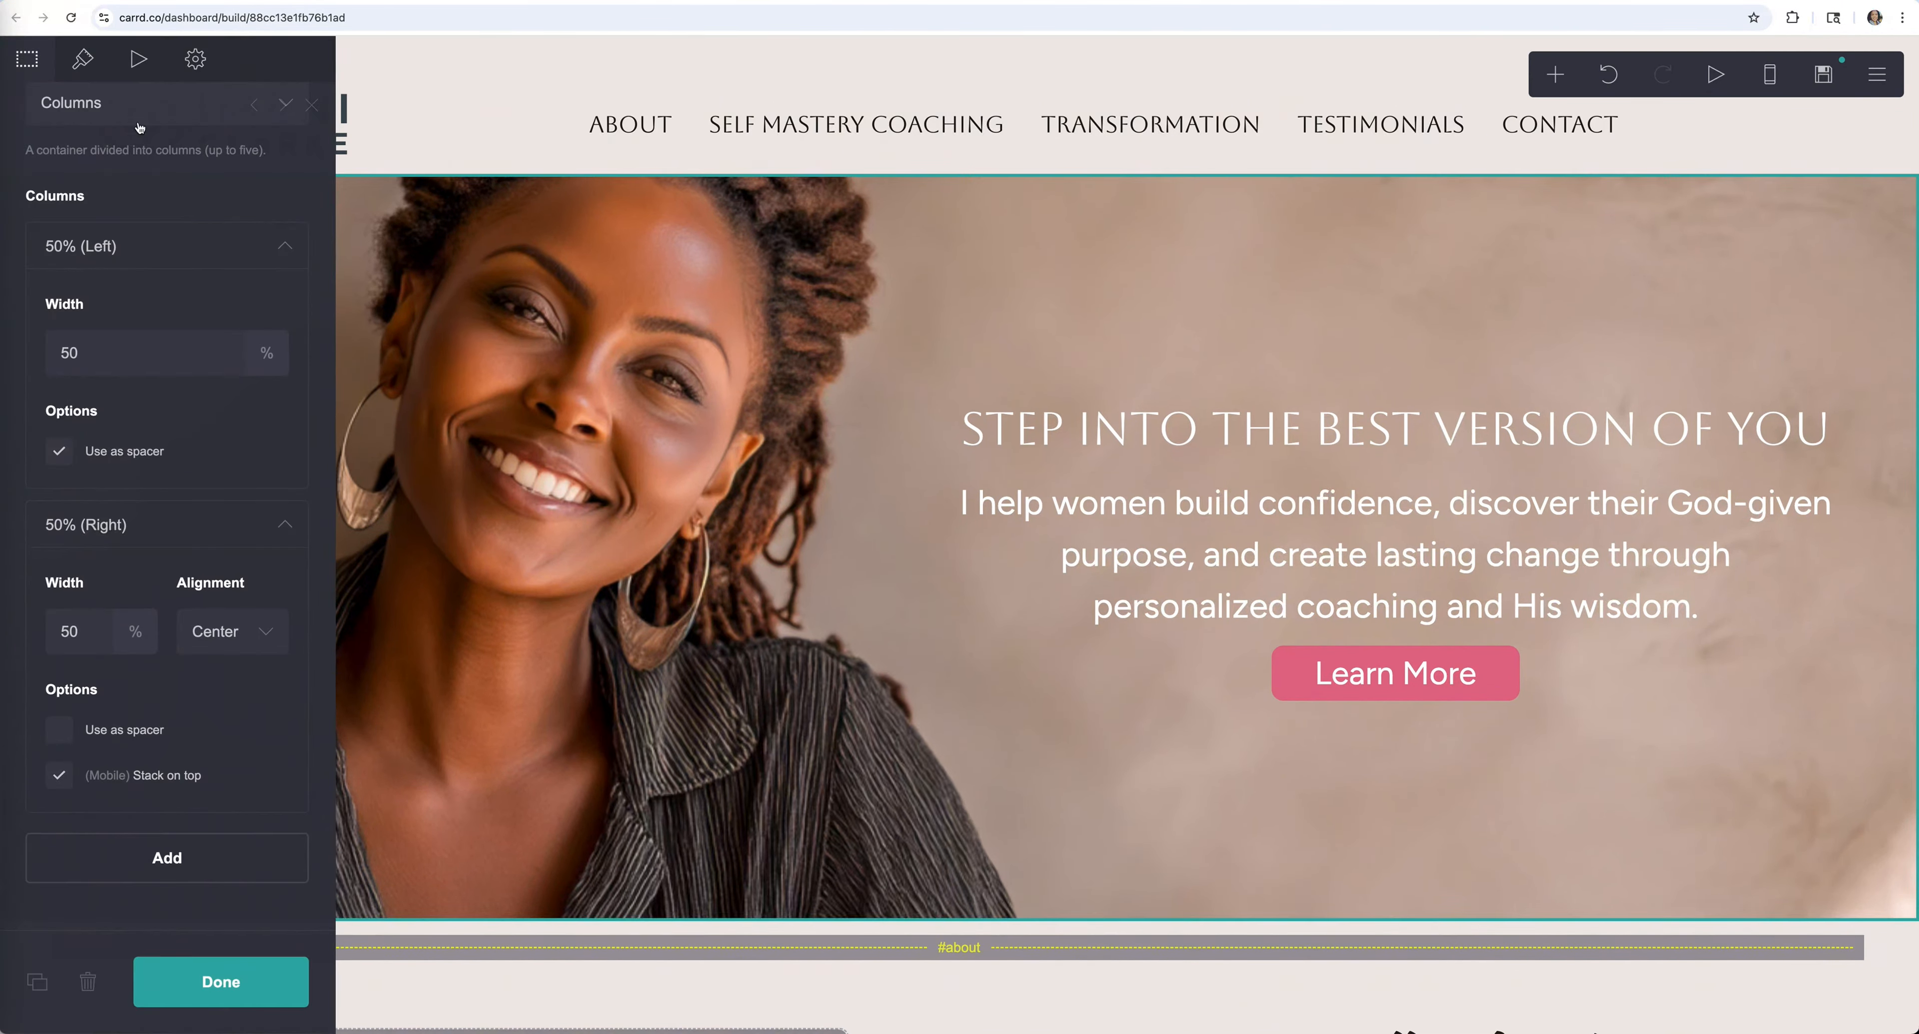
pyautogui.click(86, 69)
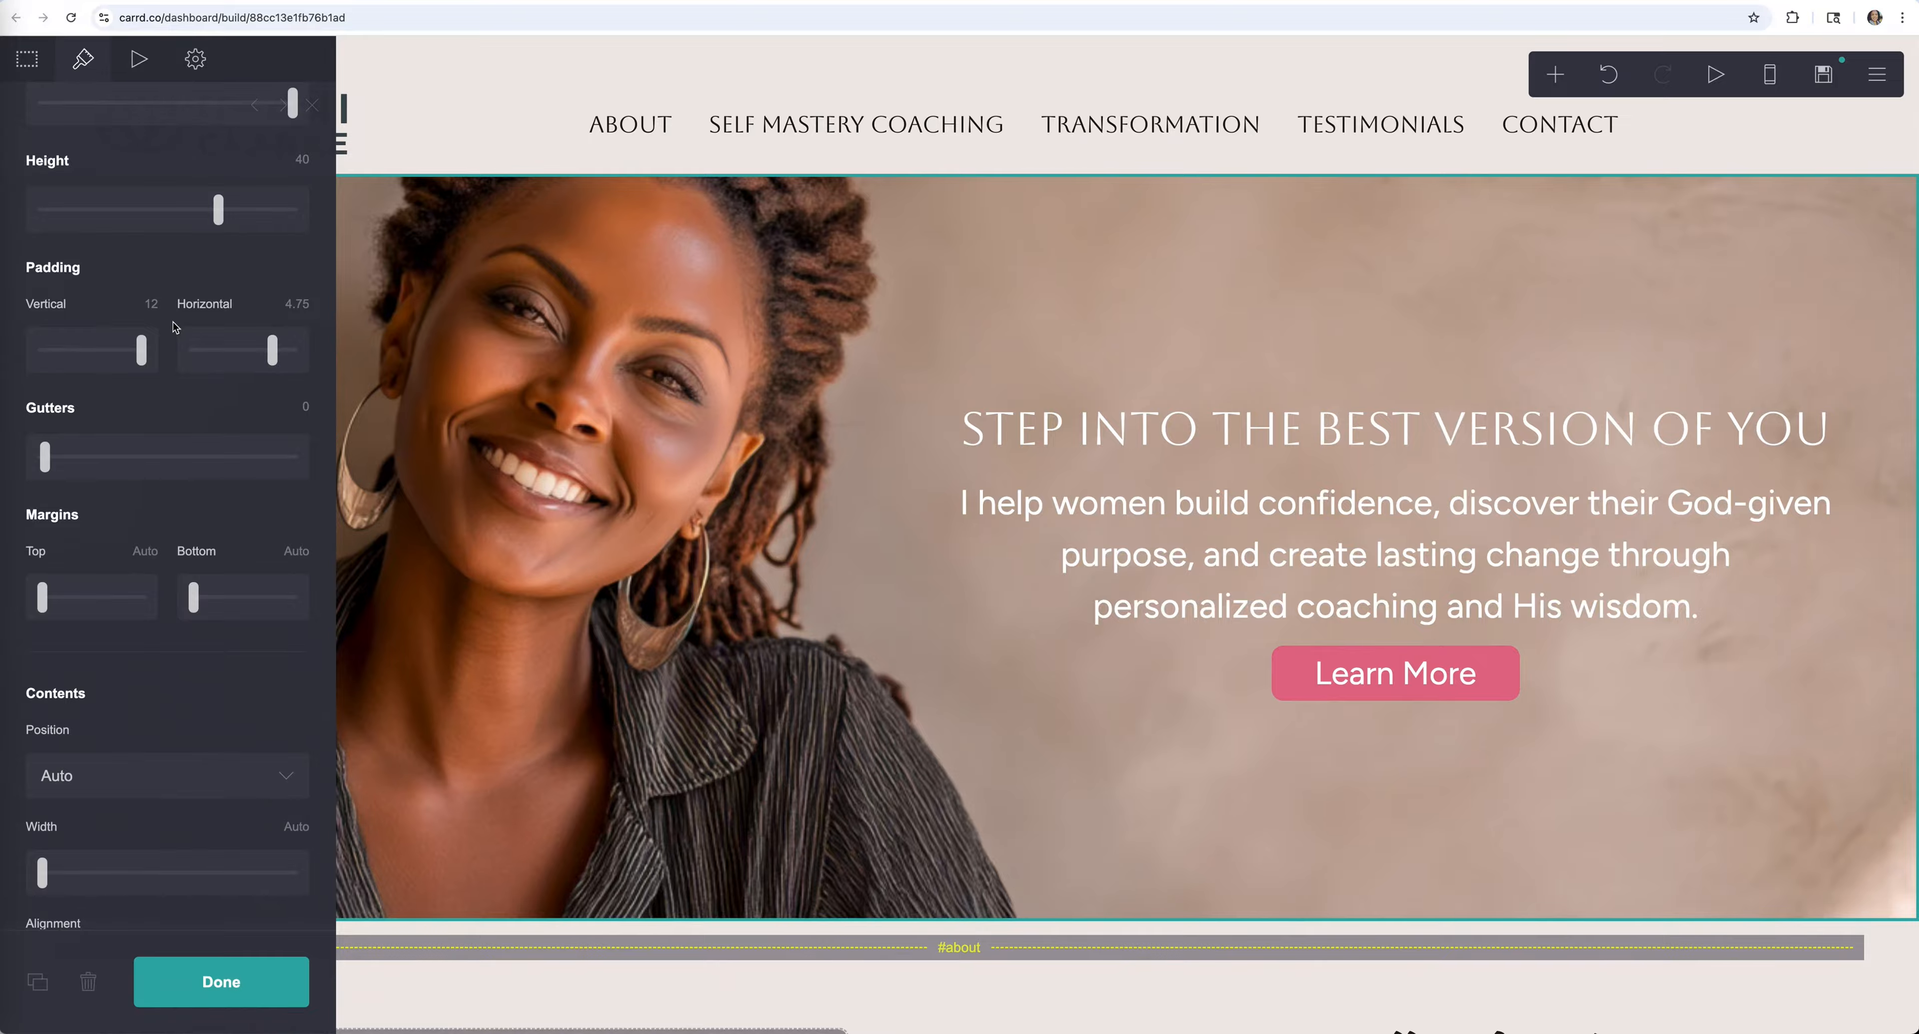
pyautogui.scroll(2, 176, 329)
pyautogui.moveTo(241, 344)
pyautogui.mouseDown()
pyautogui.moveTo(287, 342)
pyautogui.moveTo(224, 342)
pyautogui.mouseUp()
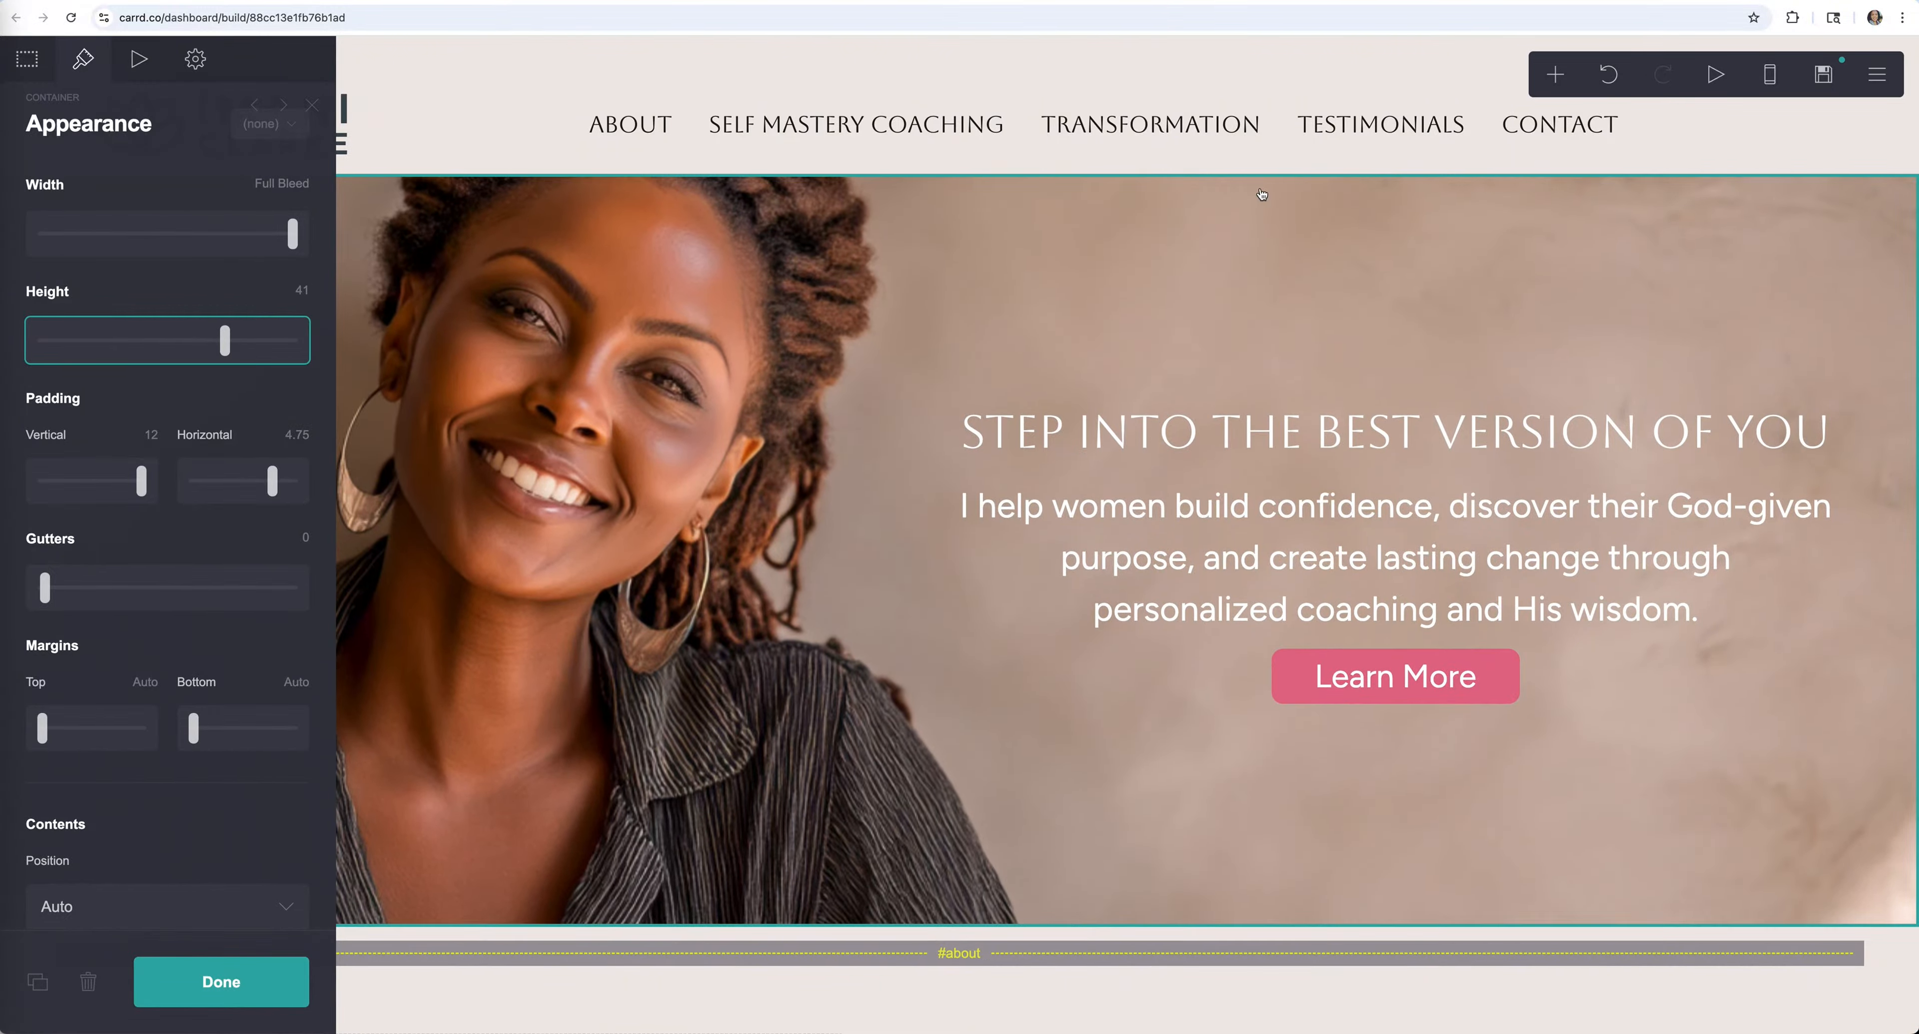
pyautogui.click(1609, 74)
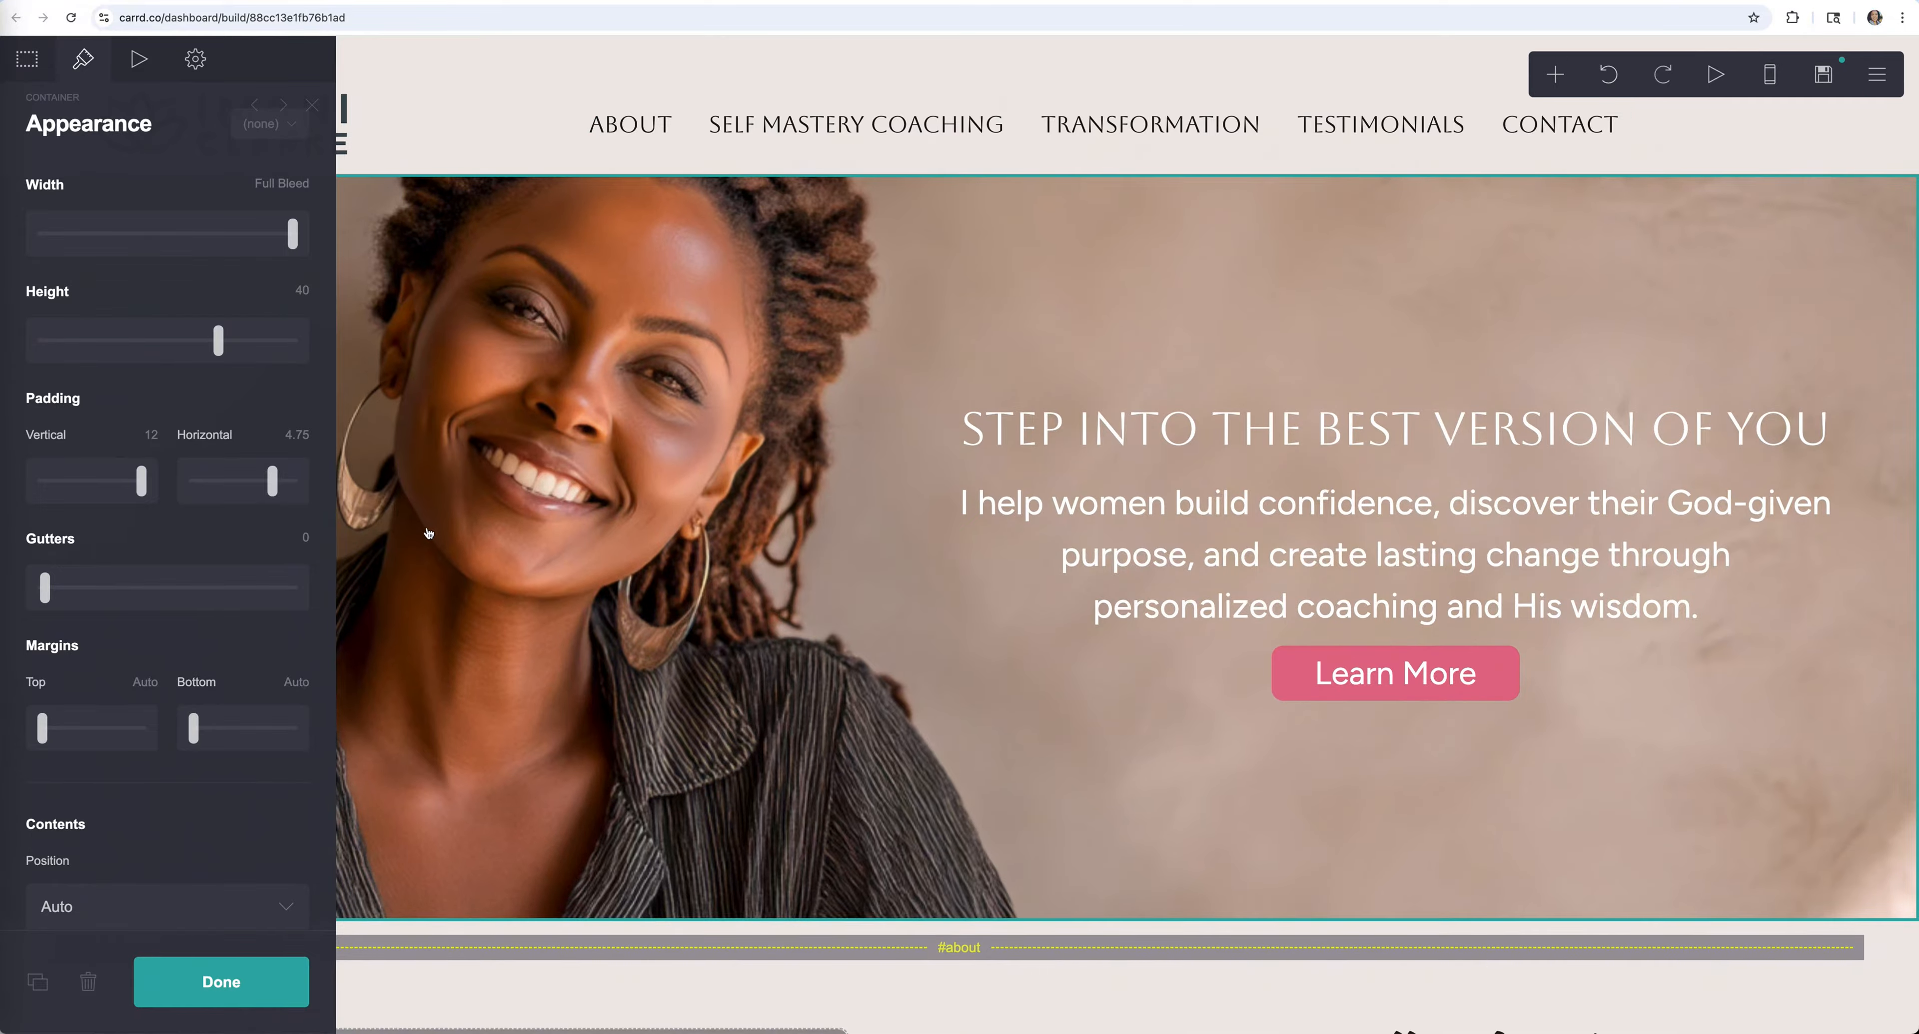
pyautogui.click(241, 995)
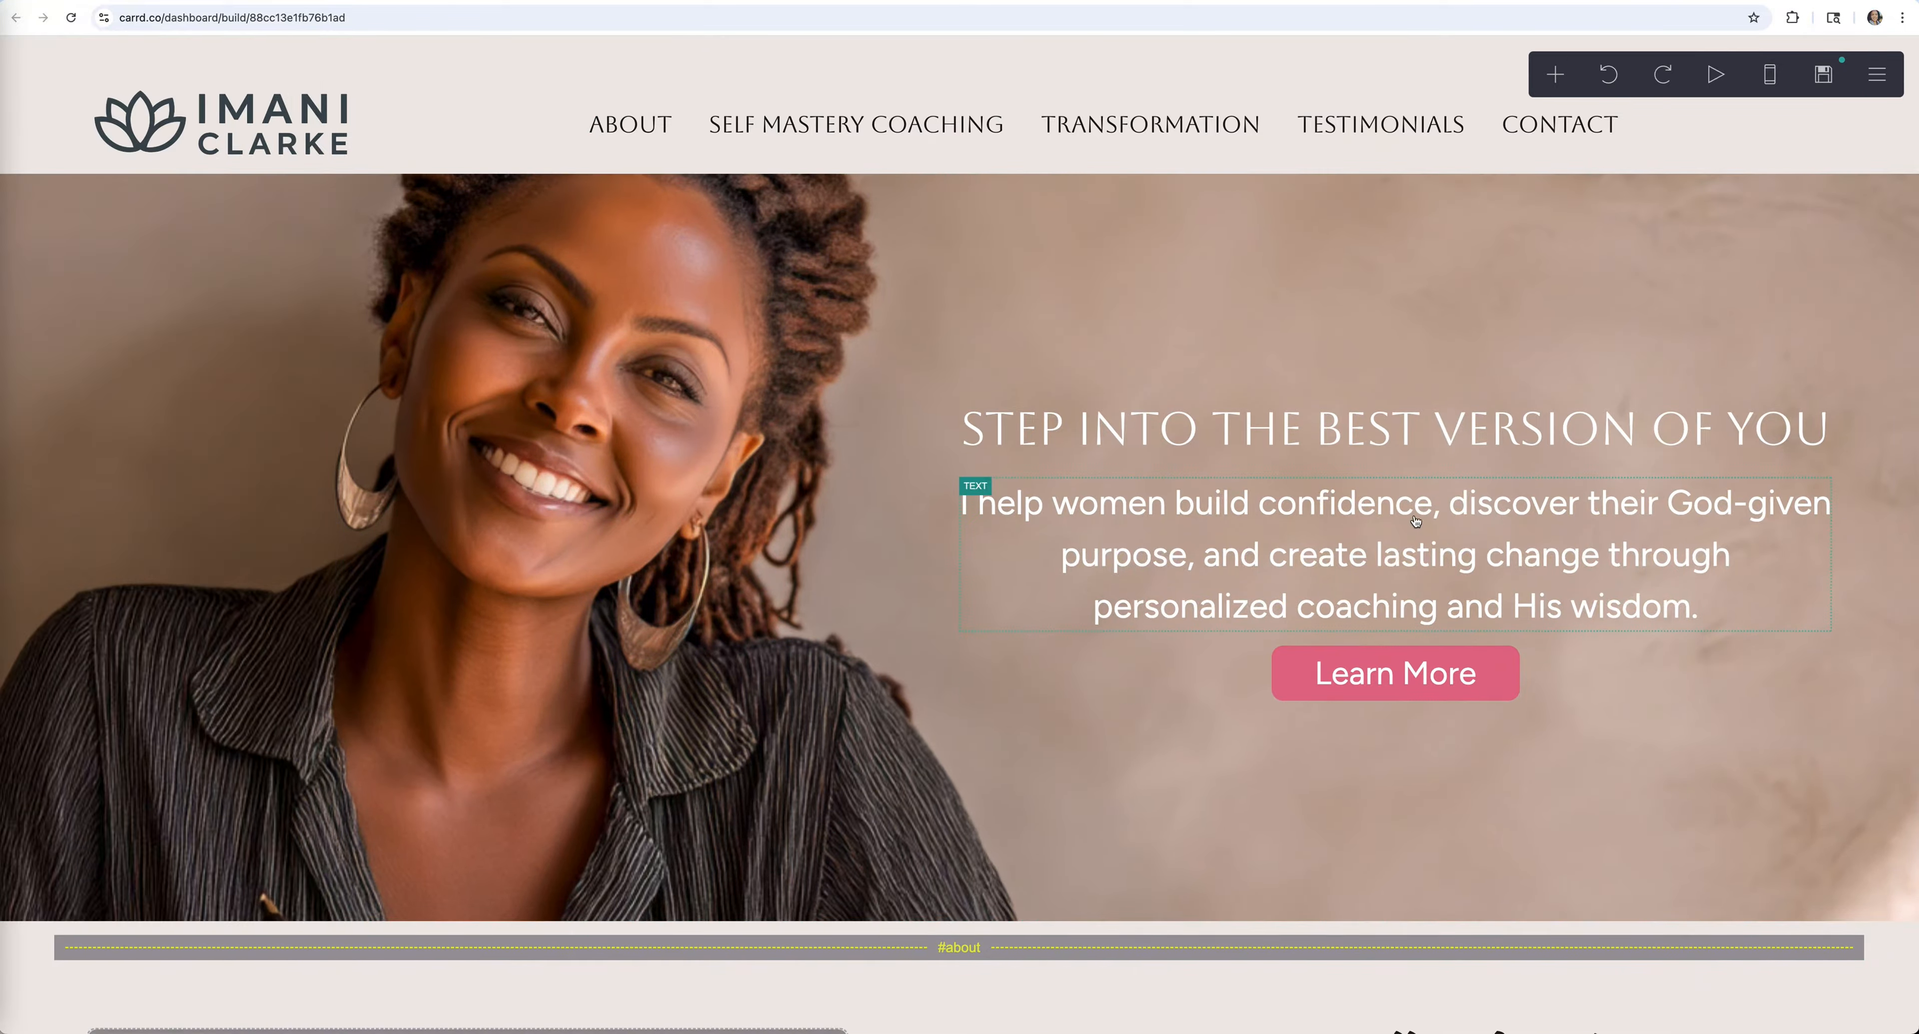
# Check the hero heading's font list, keeping Aboreto
pyautogui.click(1327, 414)
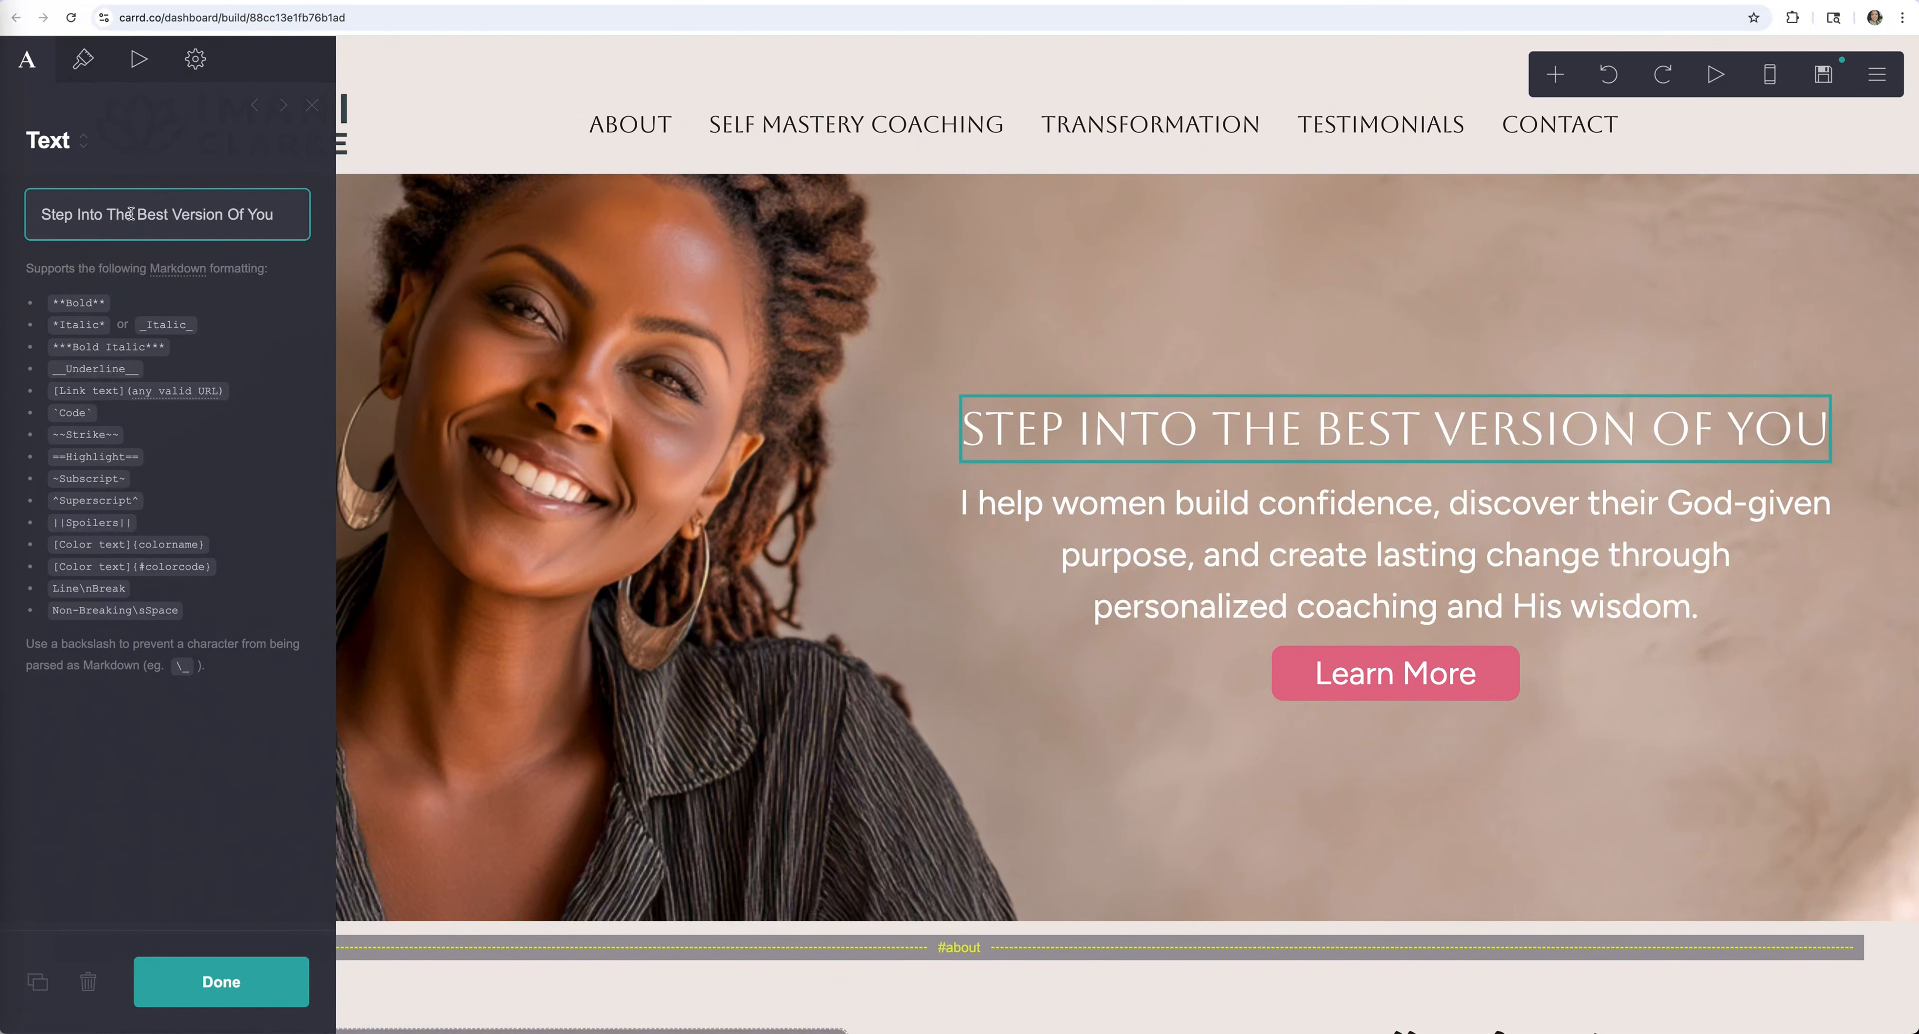
pyautogui.click(83, 64)
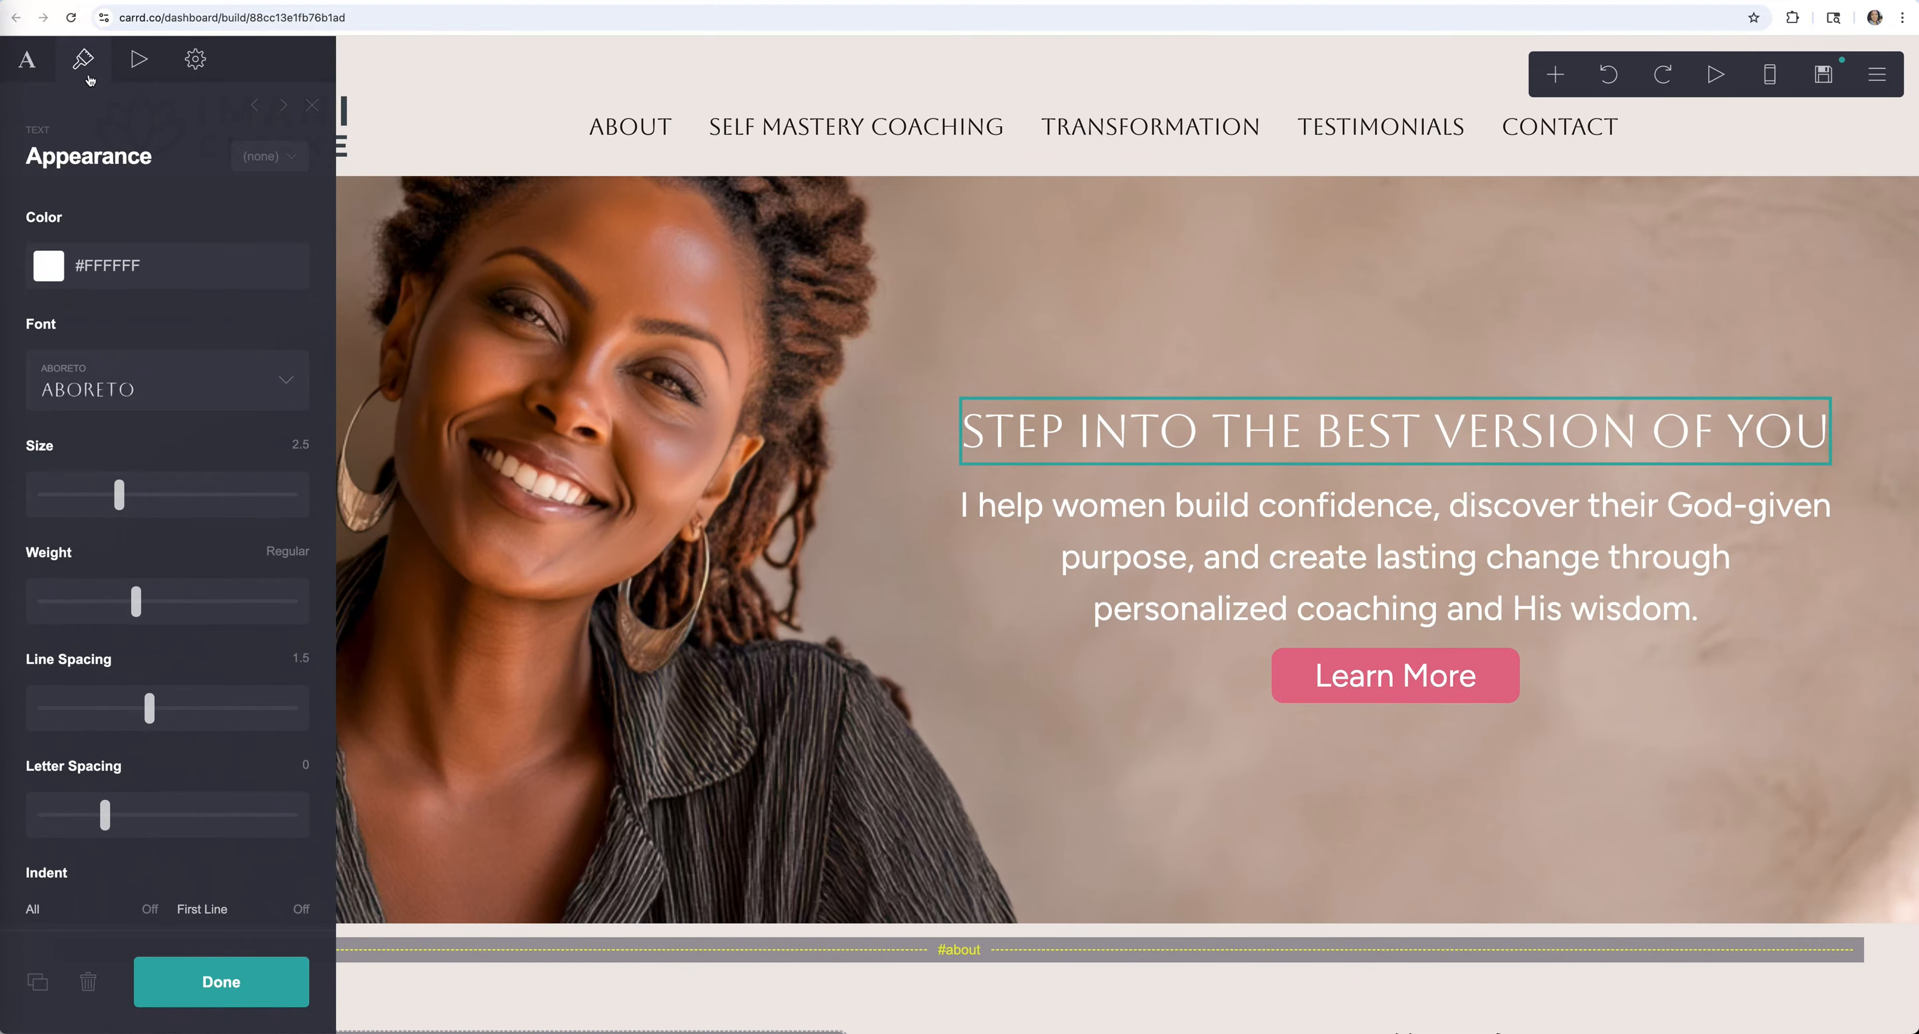
pyautogui.click(189, 400)
pyautogui.click(203, 333)
# Select the hero's Learn More button for editing
pyautogui.scroll(-10, 125, 509)
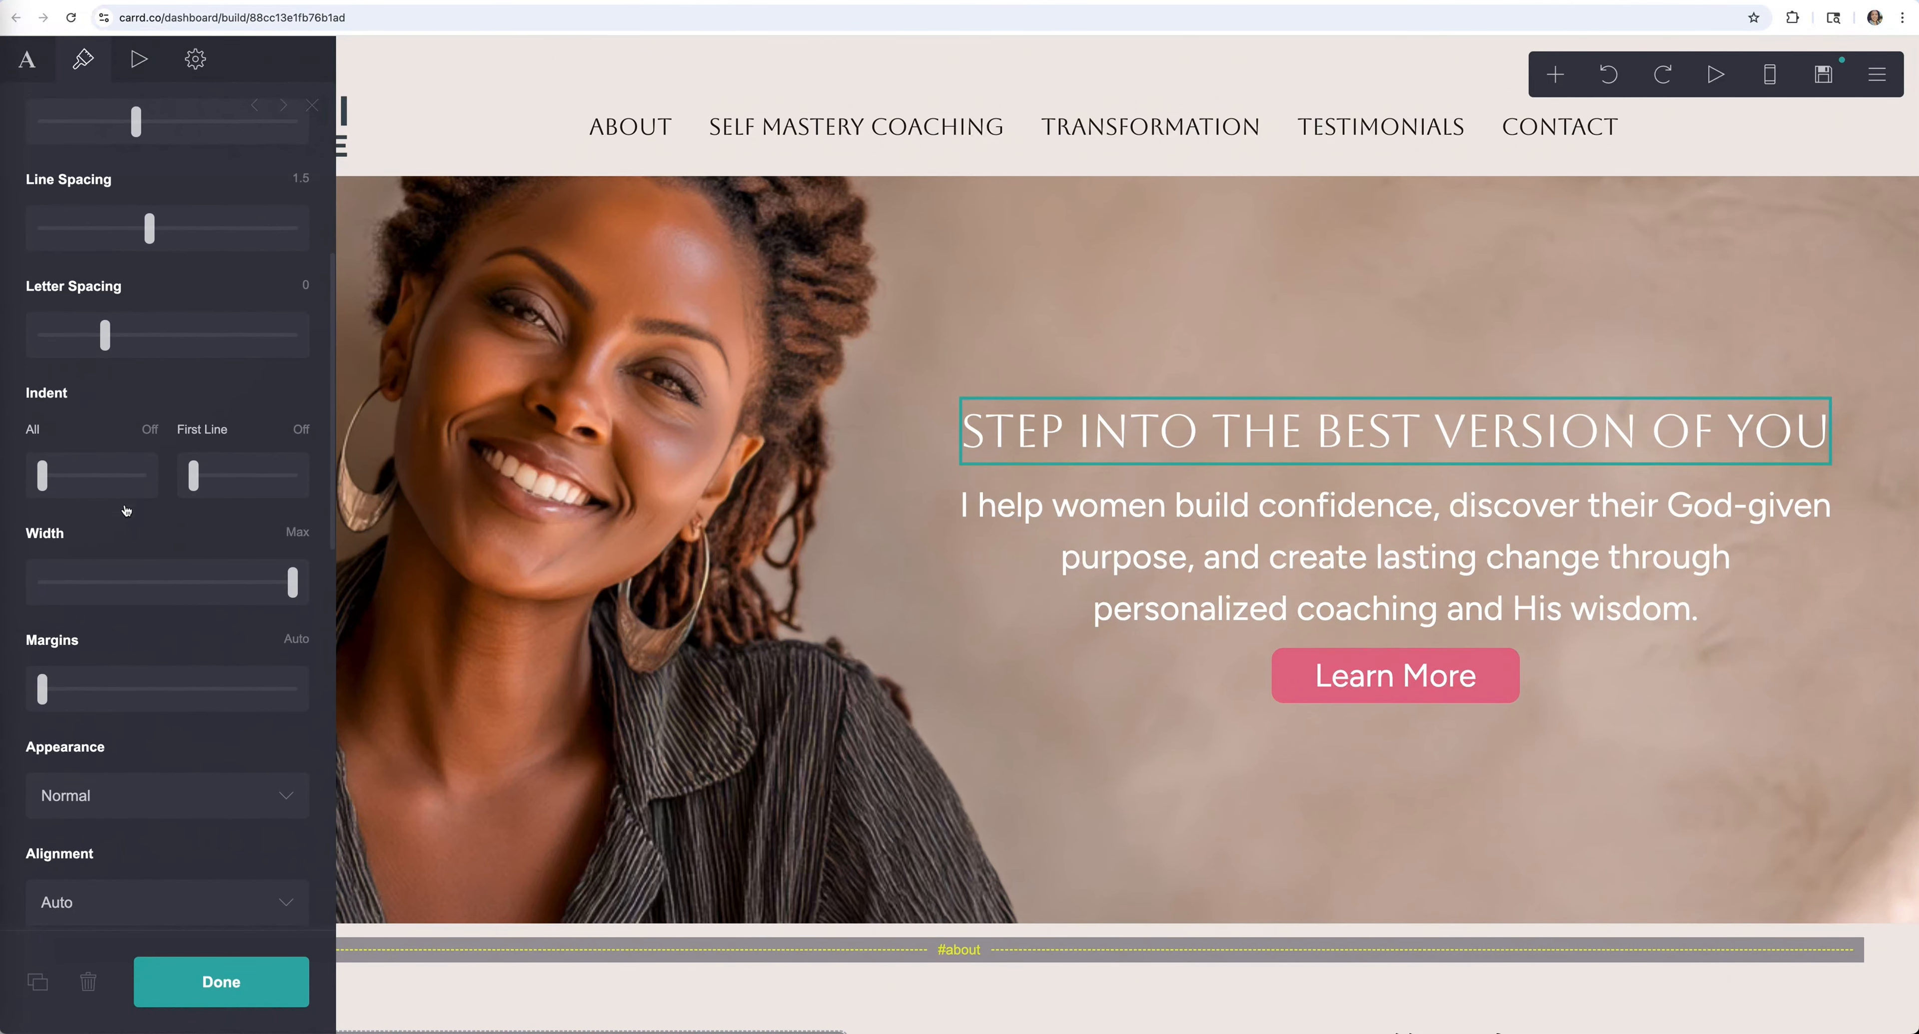
pyautogui.scroll(-3, 124, 510)
pyautogui.click(1502, 657)
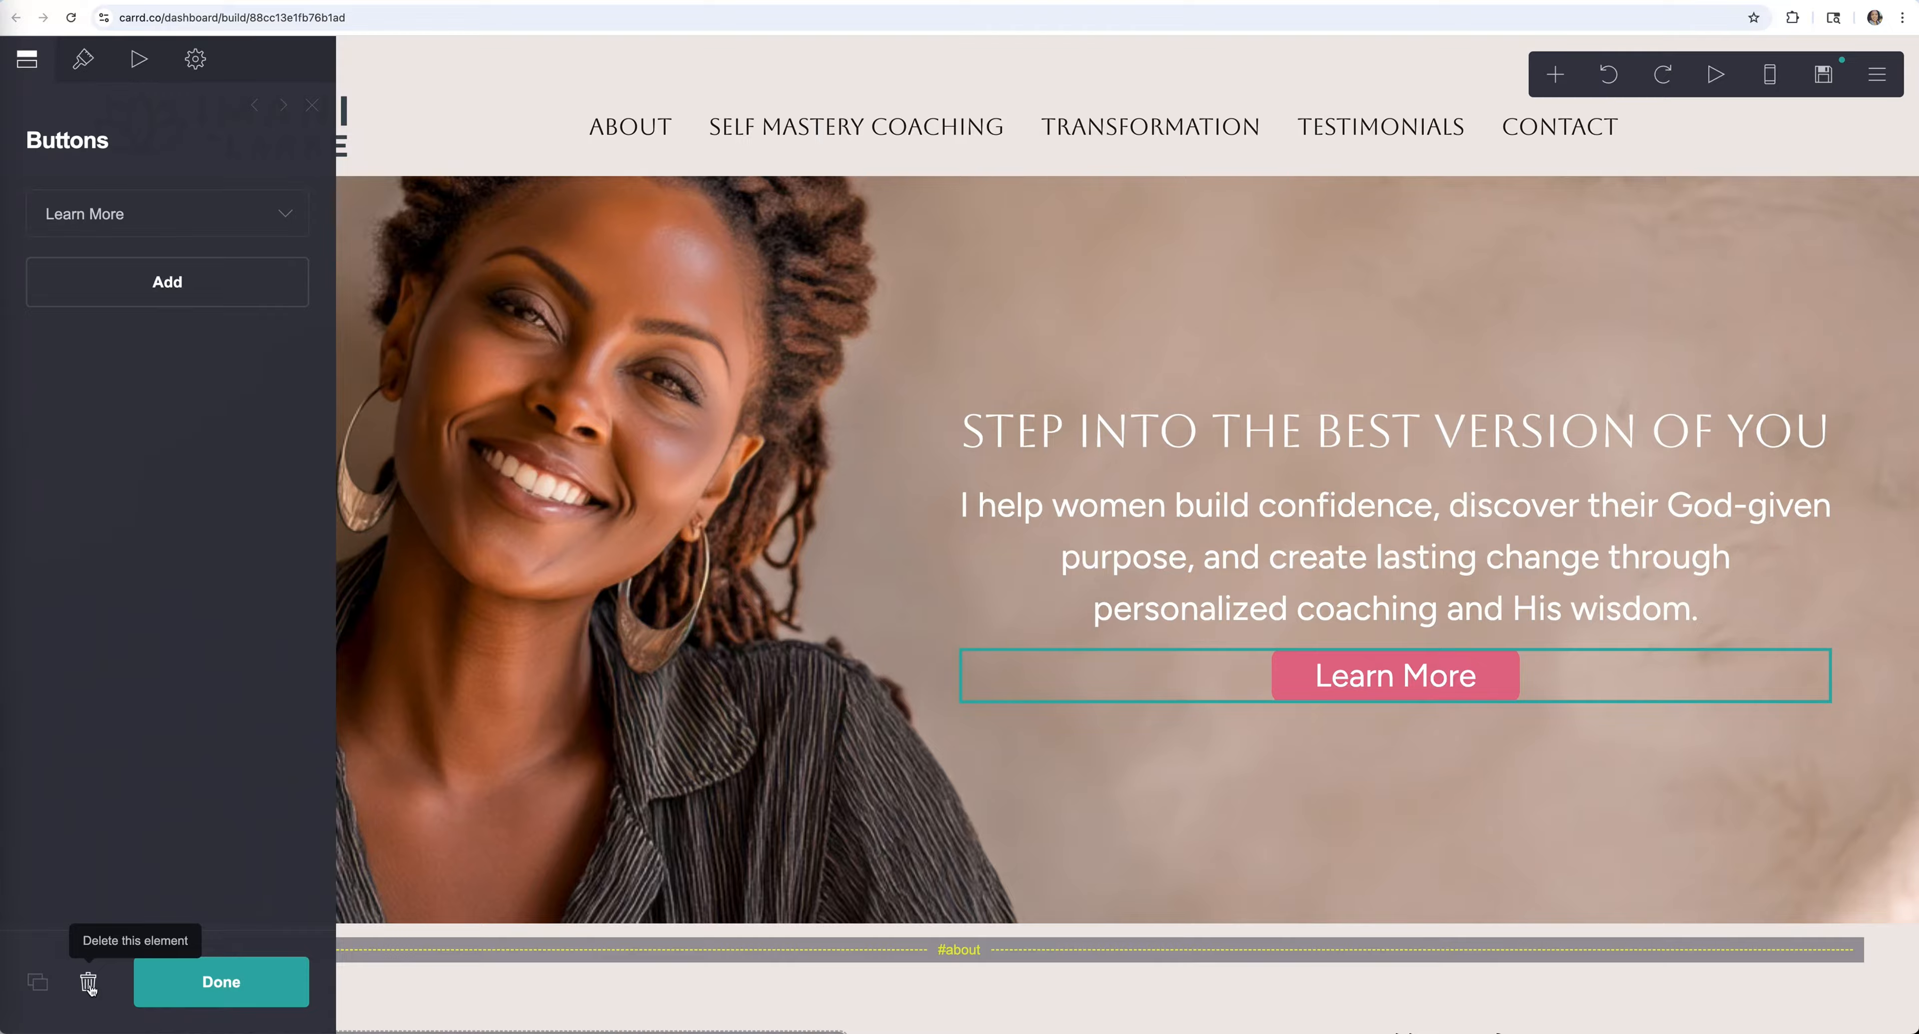
# Verify the Learn More button's label and #about URL, then close its settings
pyautogui.click(283, 216)
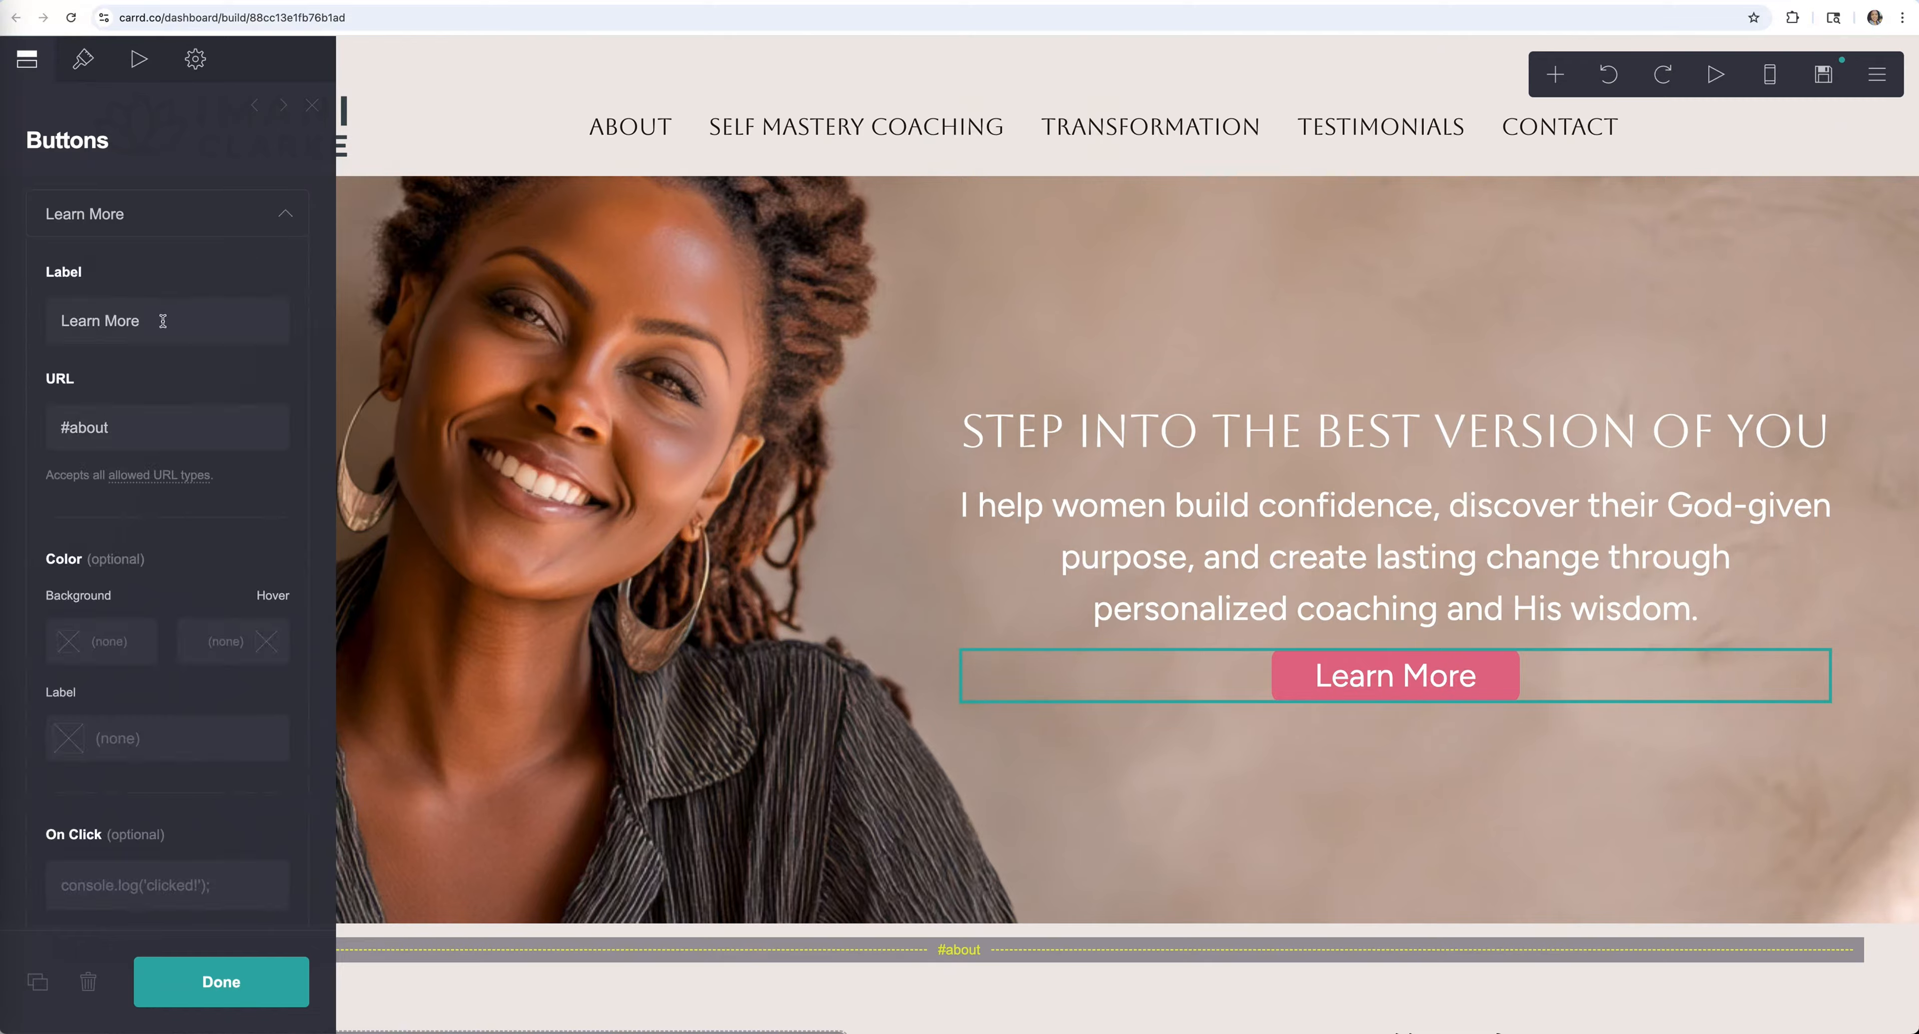
pyautogui.moveTo(163, 320); pyautogui.dragTo(46, 319)
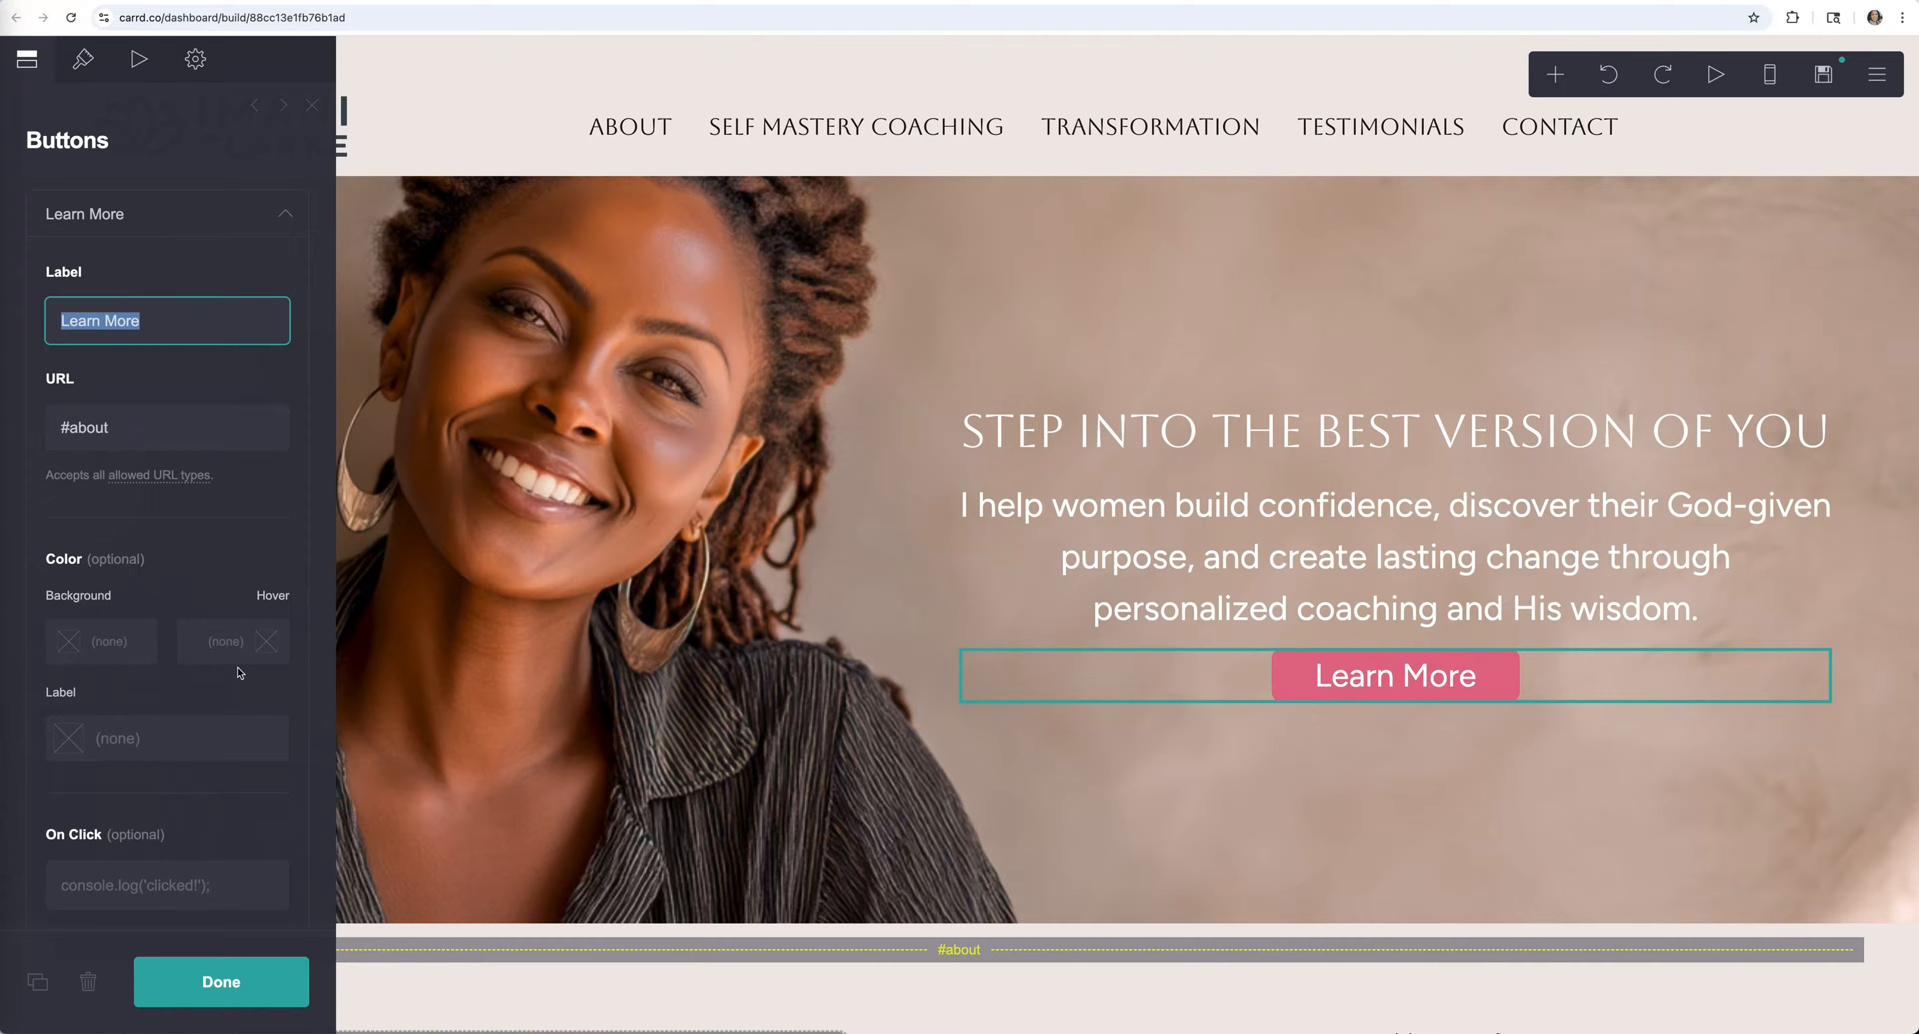
pyautogui.click(257, 973)
pyautogui.scroll(-5, 609, 469)
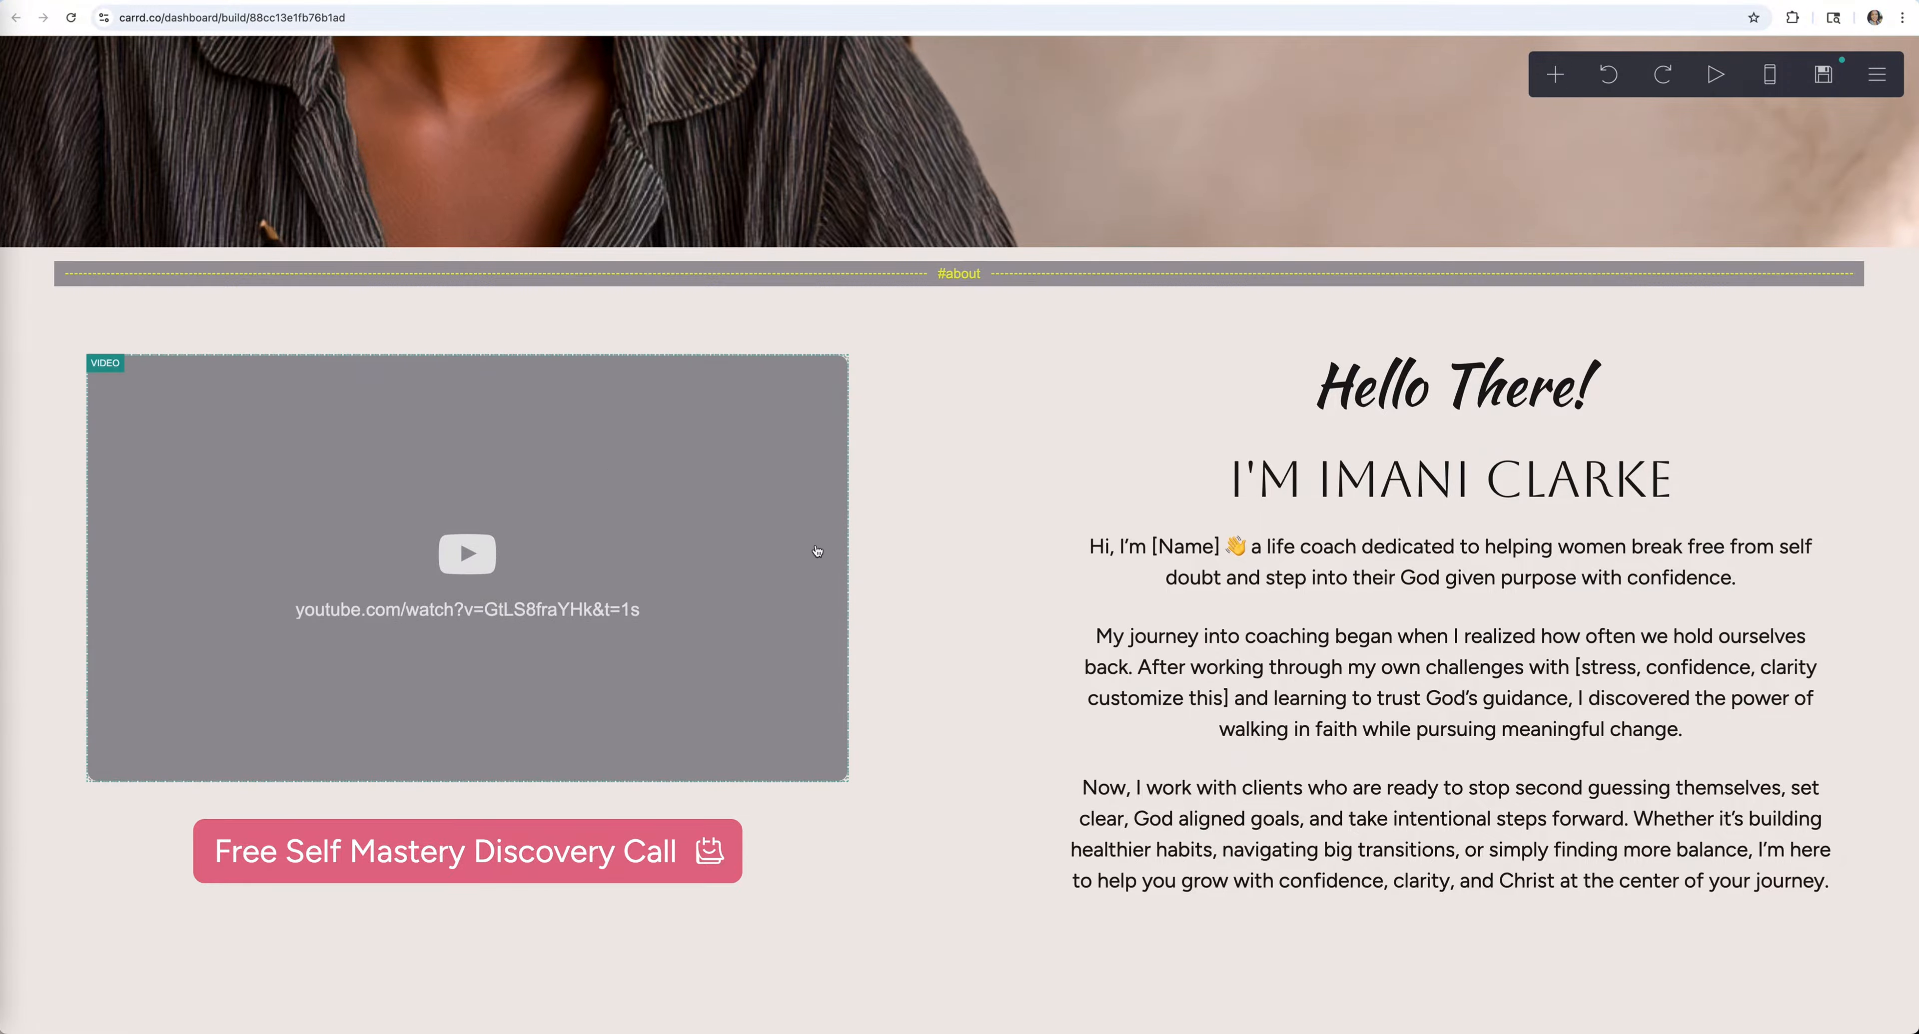
pyautogui.click(774, 457)
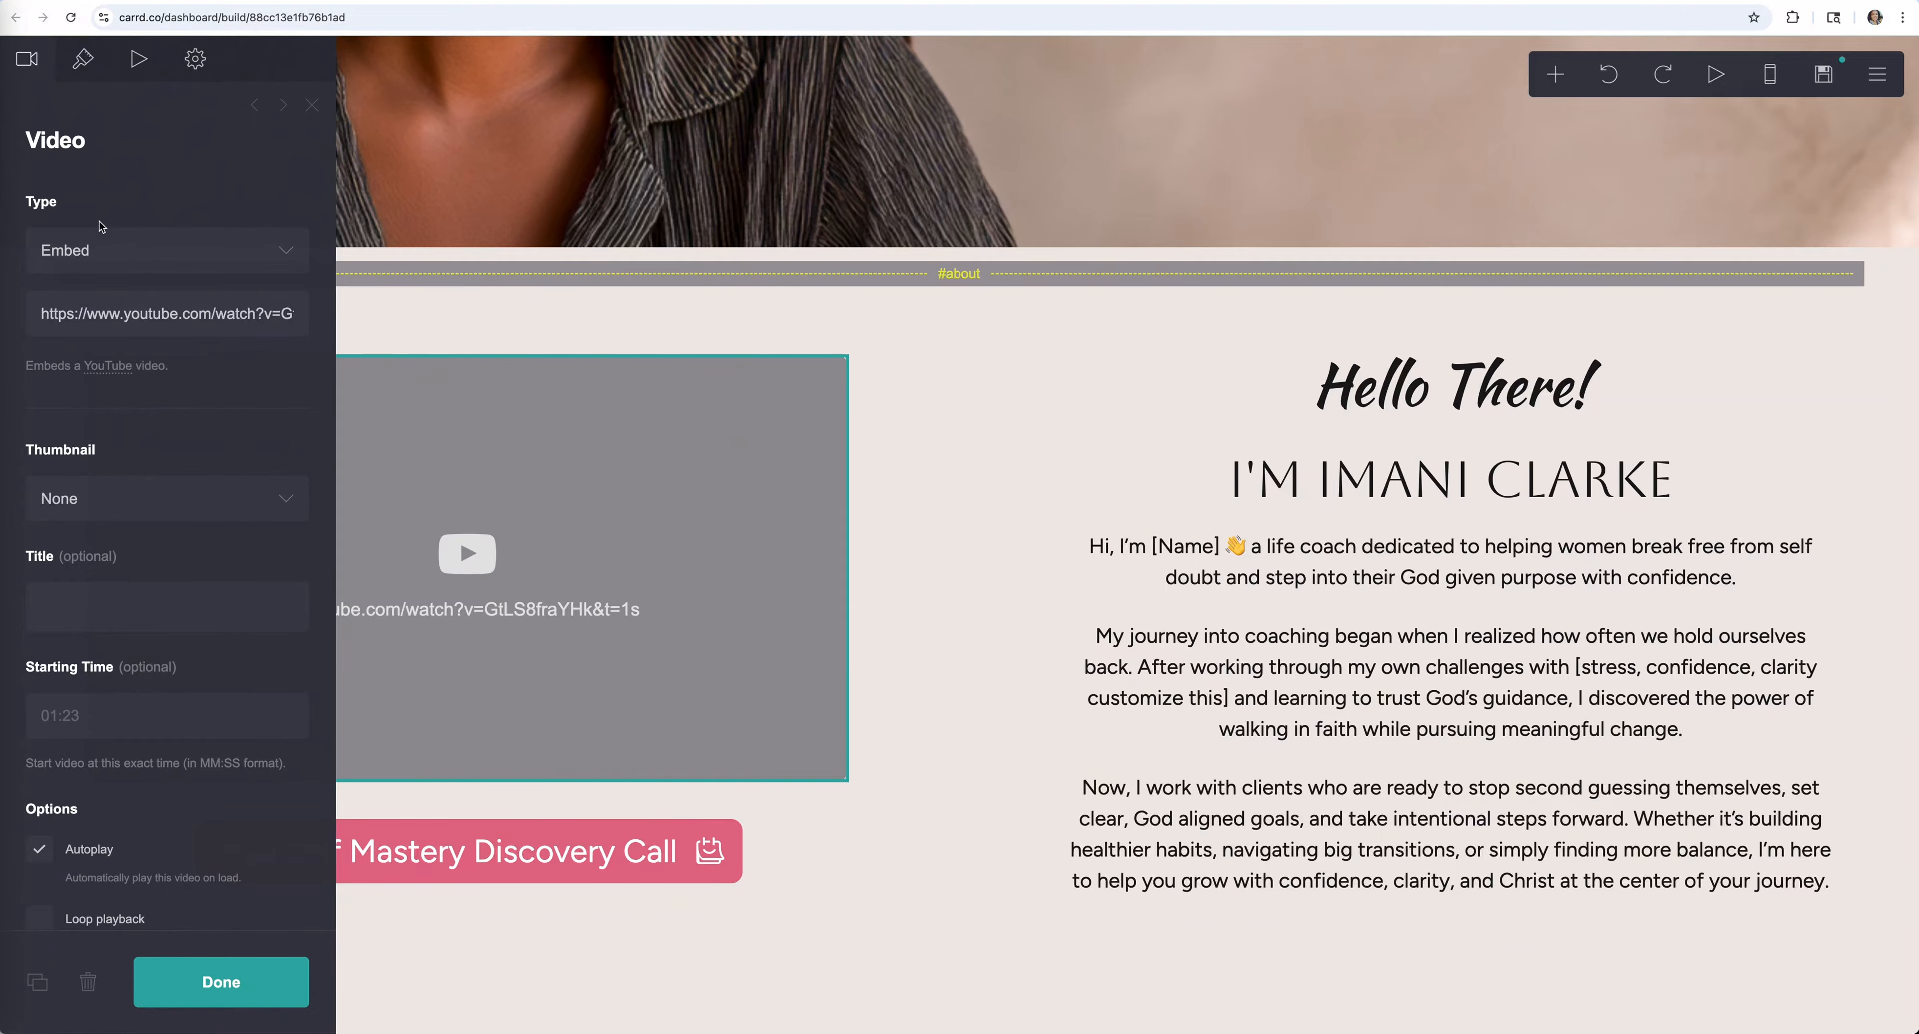
pyautogui.click(143, 259)
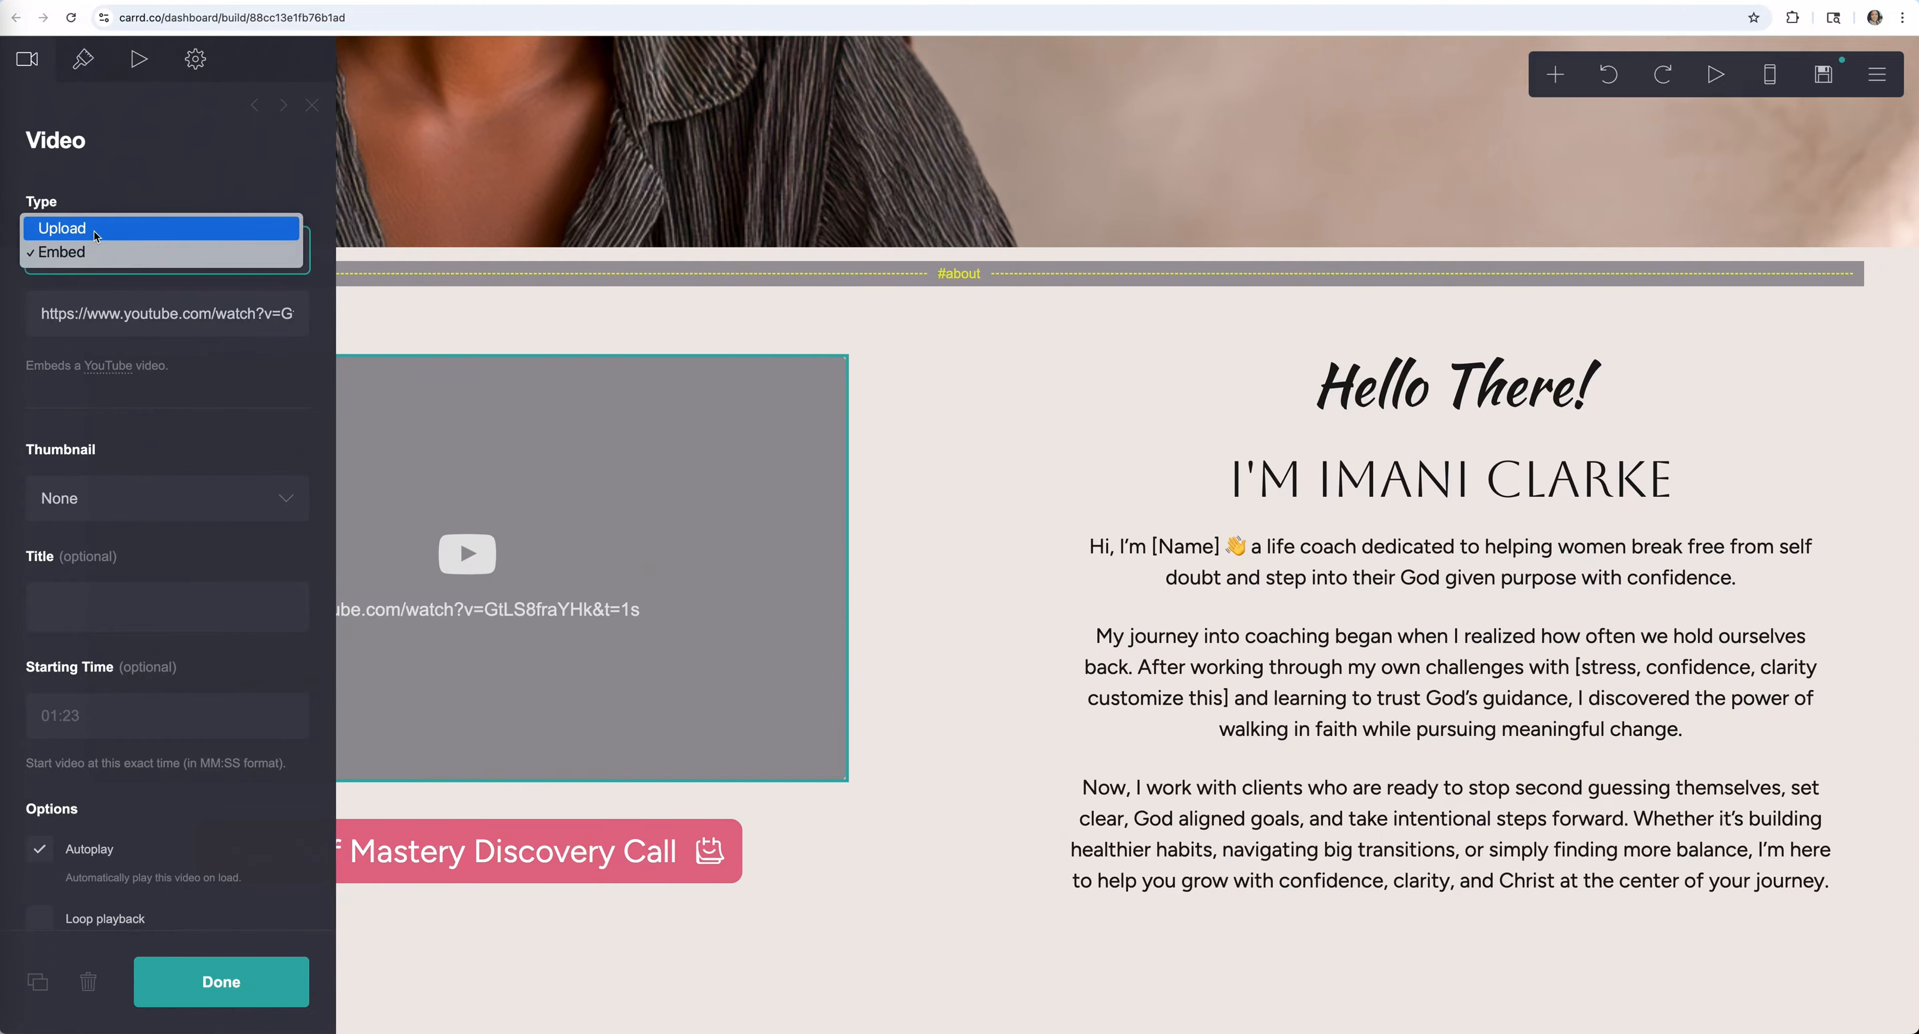
pyautogui.click(95, 259)
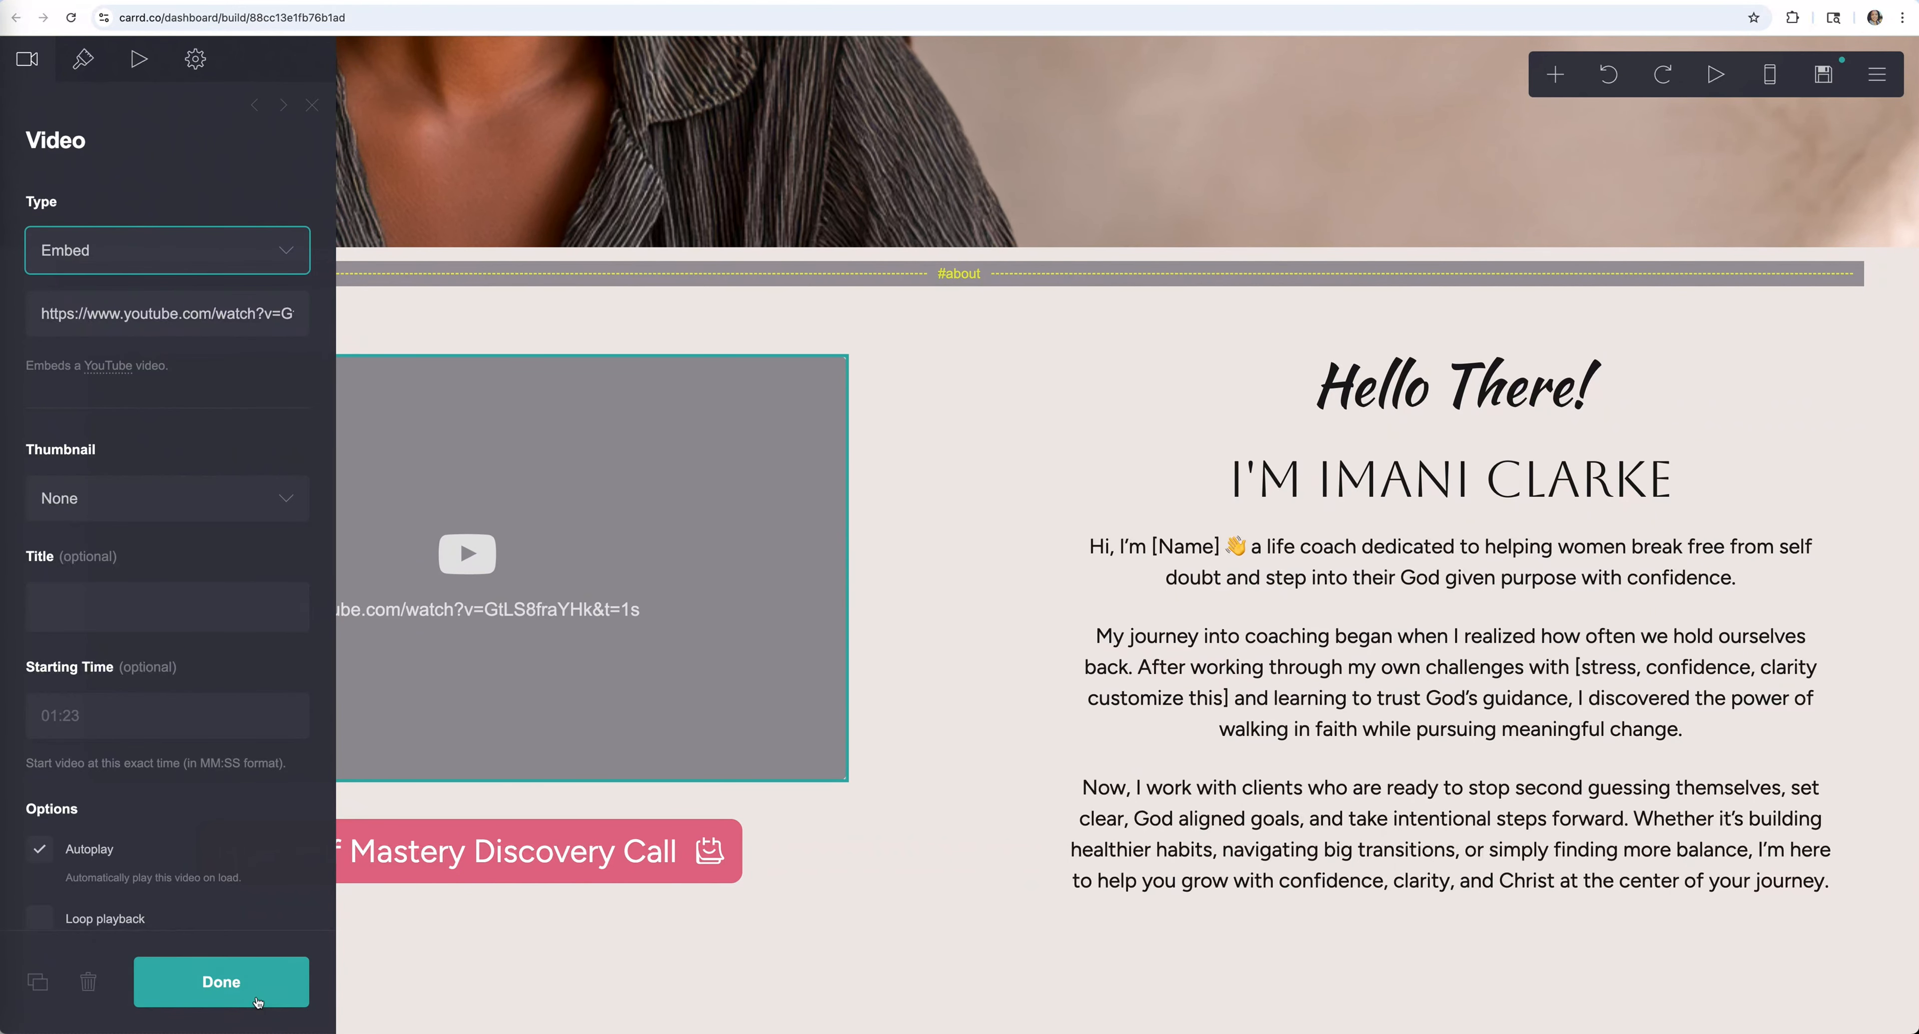
pyautogui.click(258, 983)
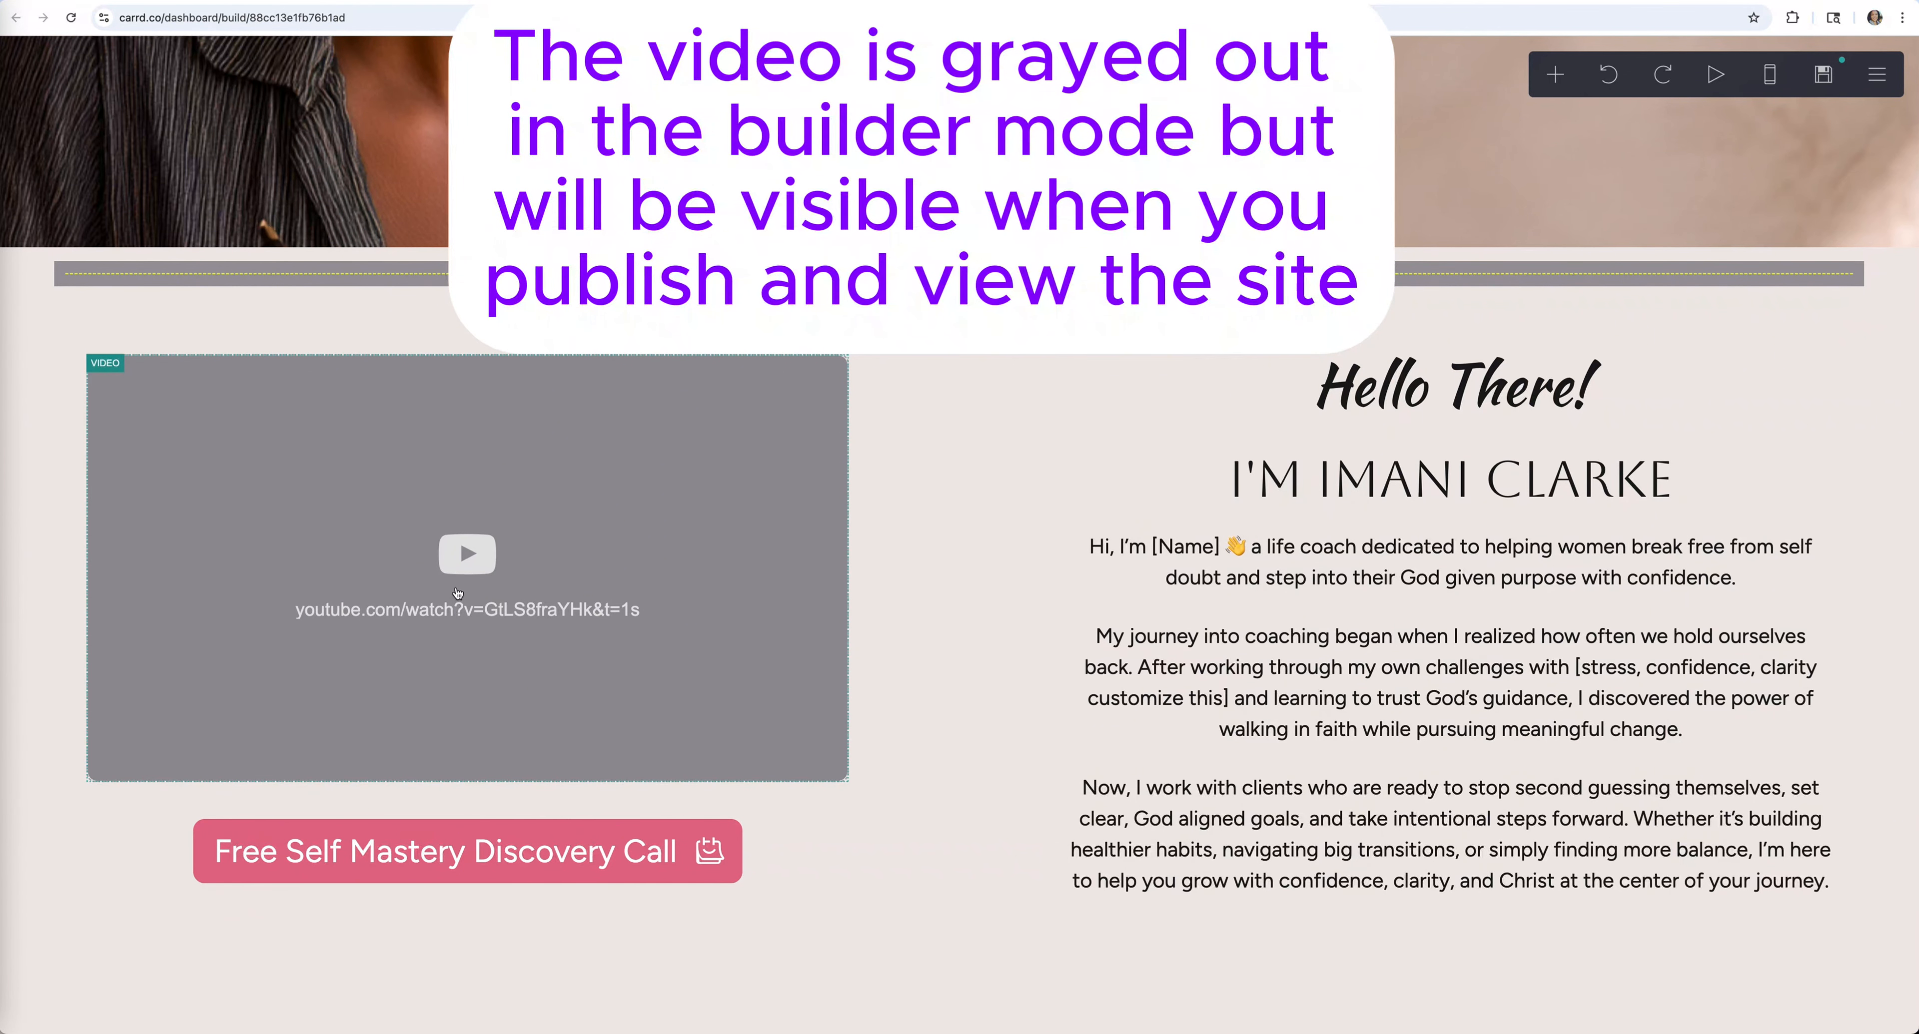
pyautogui.click(457, 593)
pyautogui.click(85, 59)
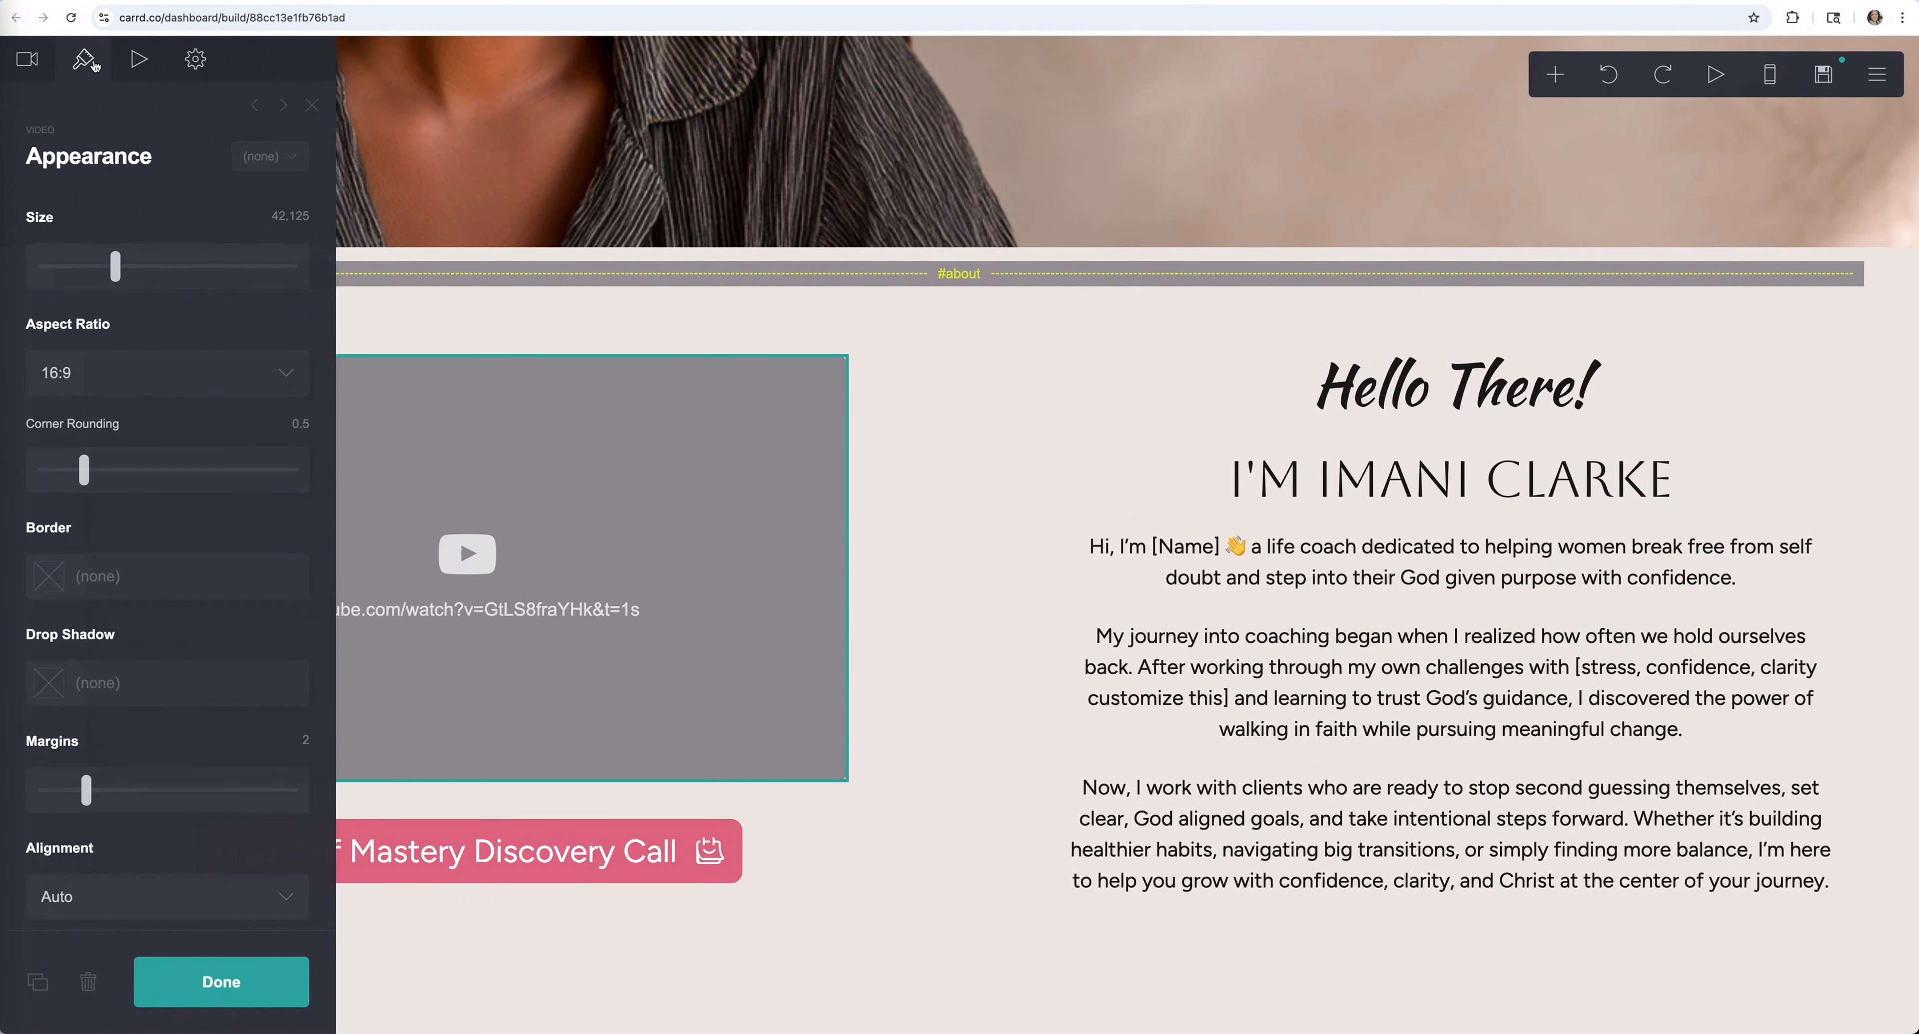
pyautogui.scroll(-3, 132, 270)
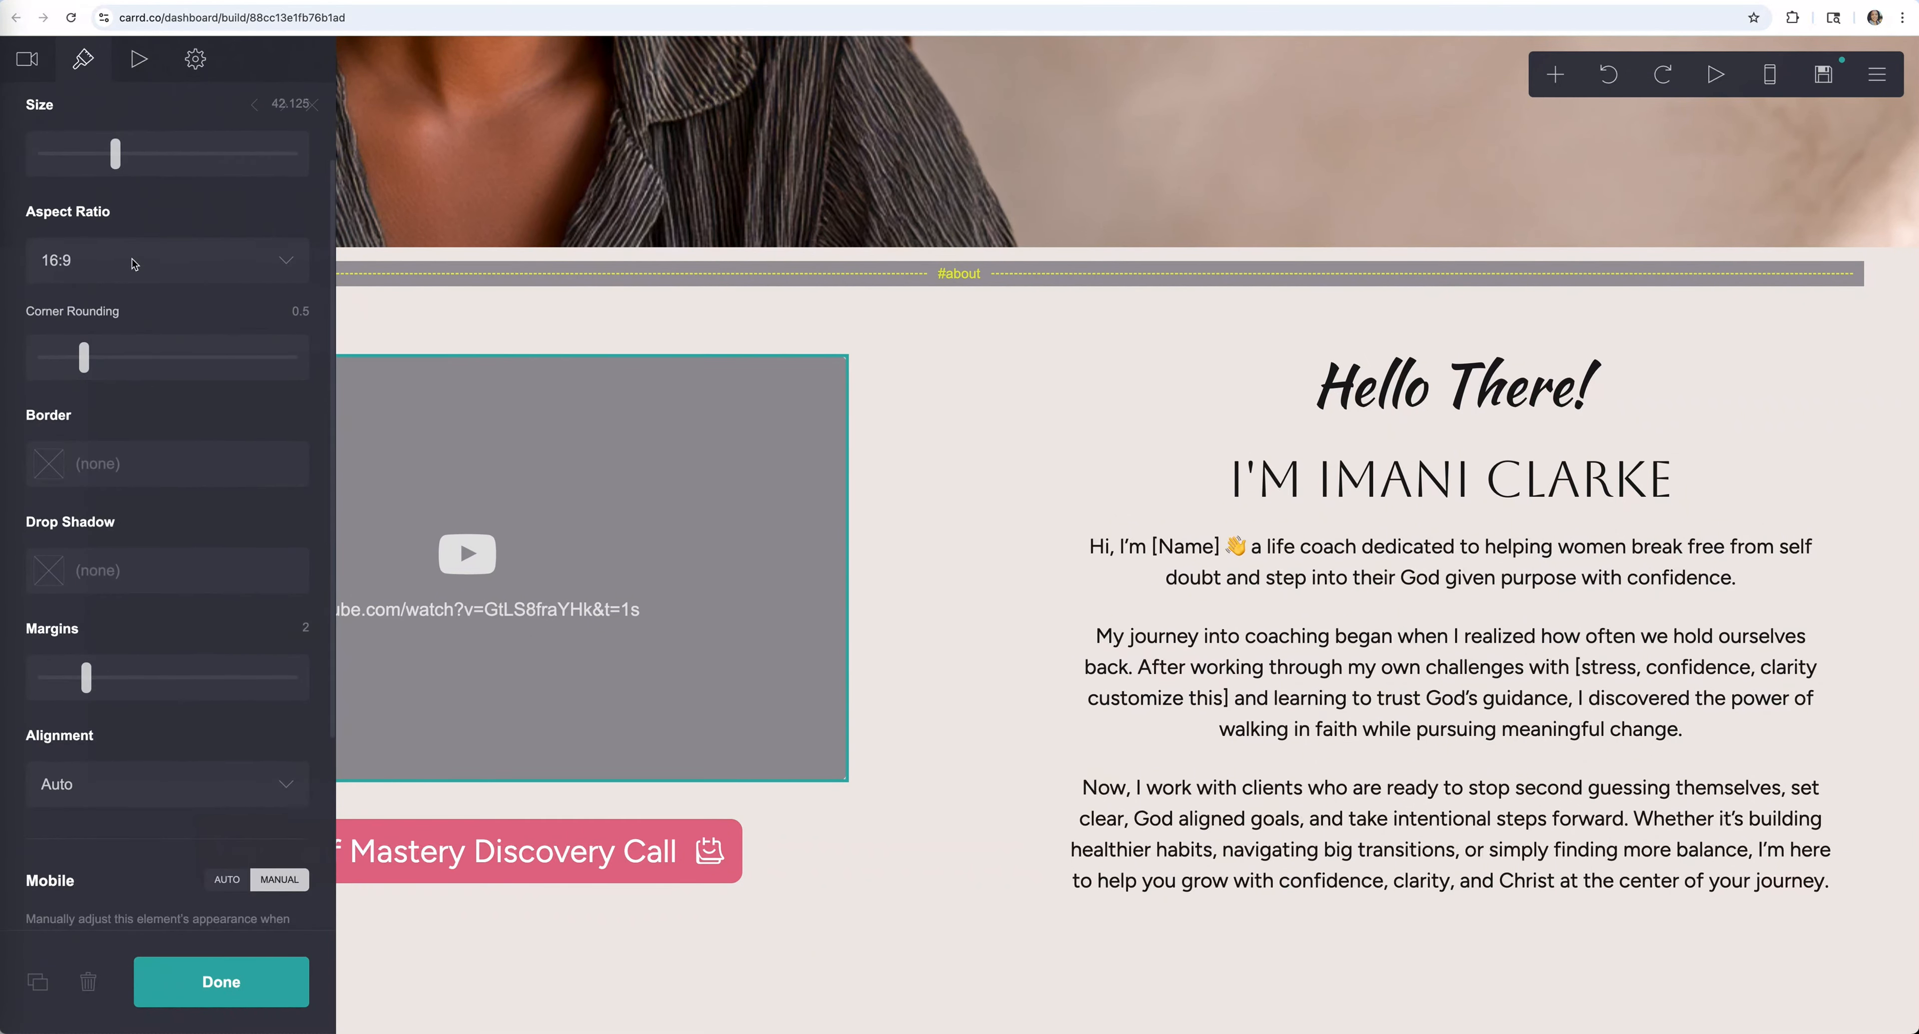
pyautogui.scroll(-2, 112, 587)
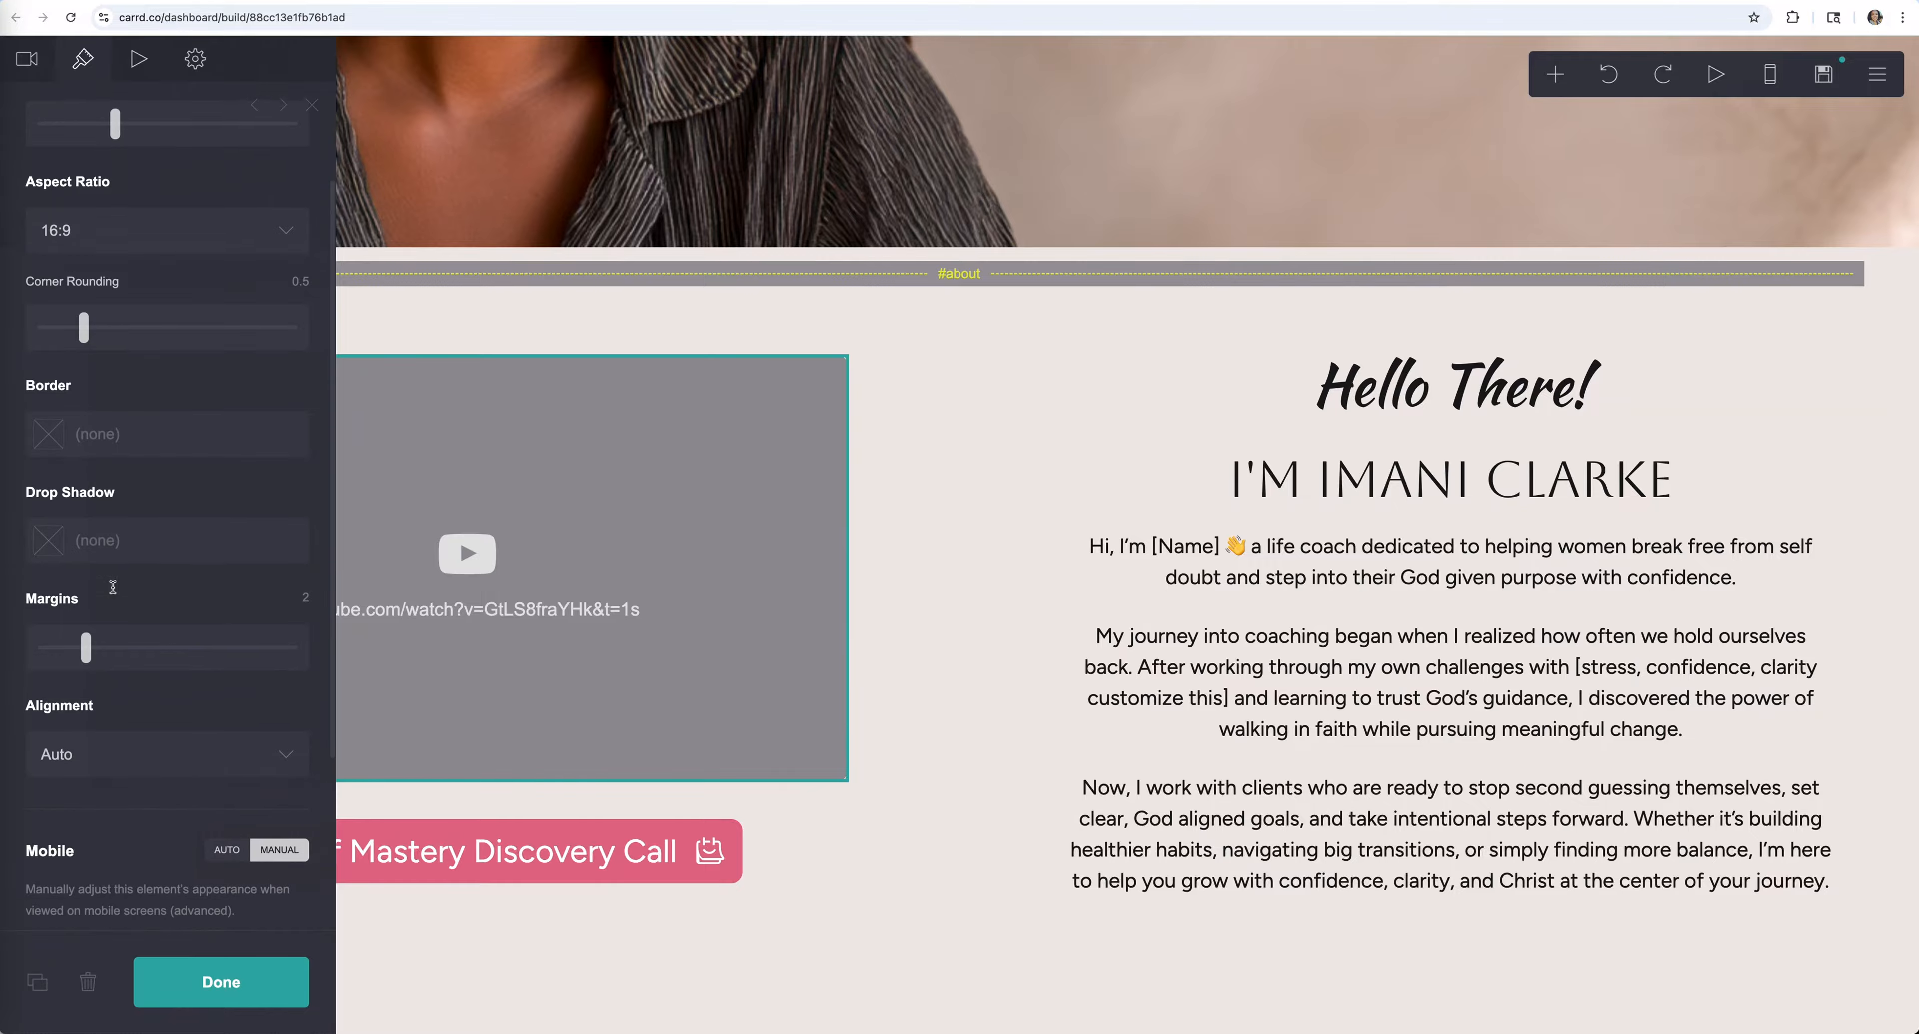
pyautogui.scroll(-1, 146, 628)
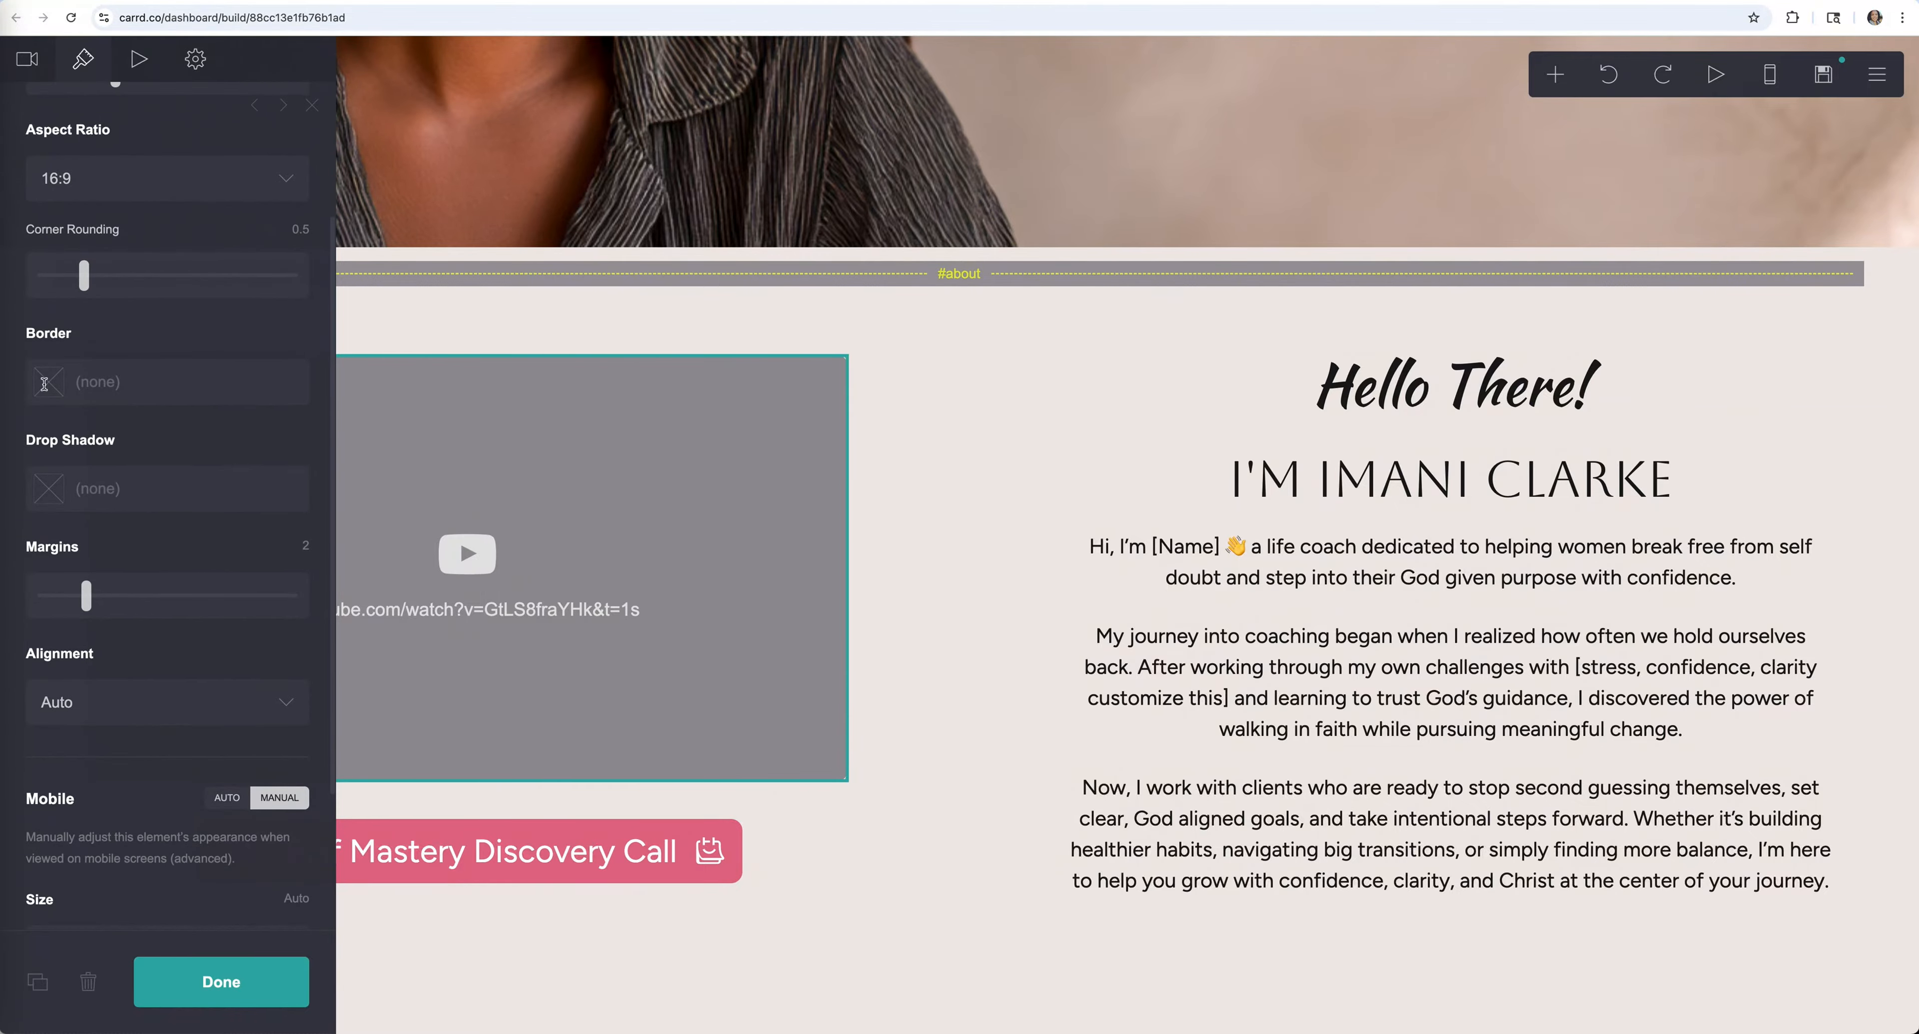
pyautogui.scroll(-5, 112, 629)
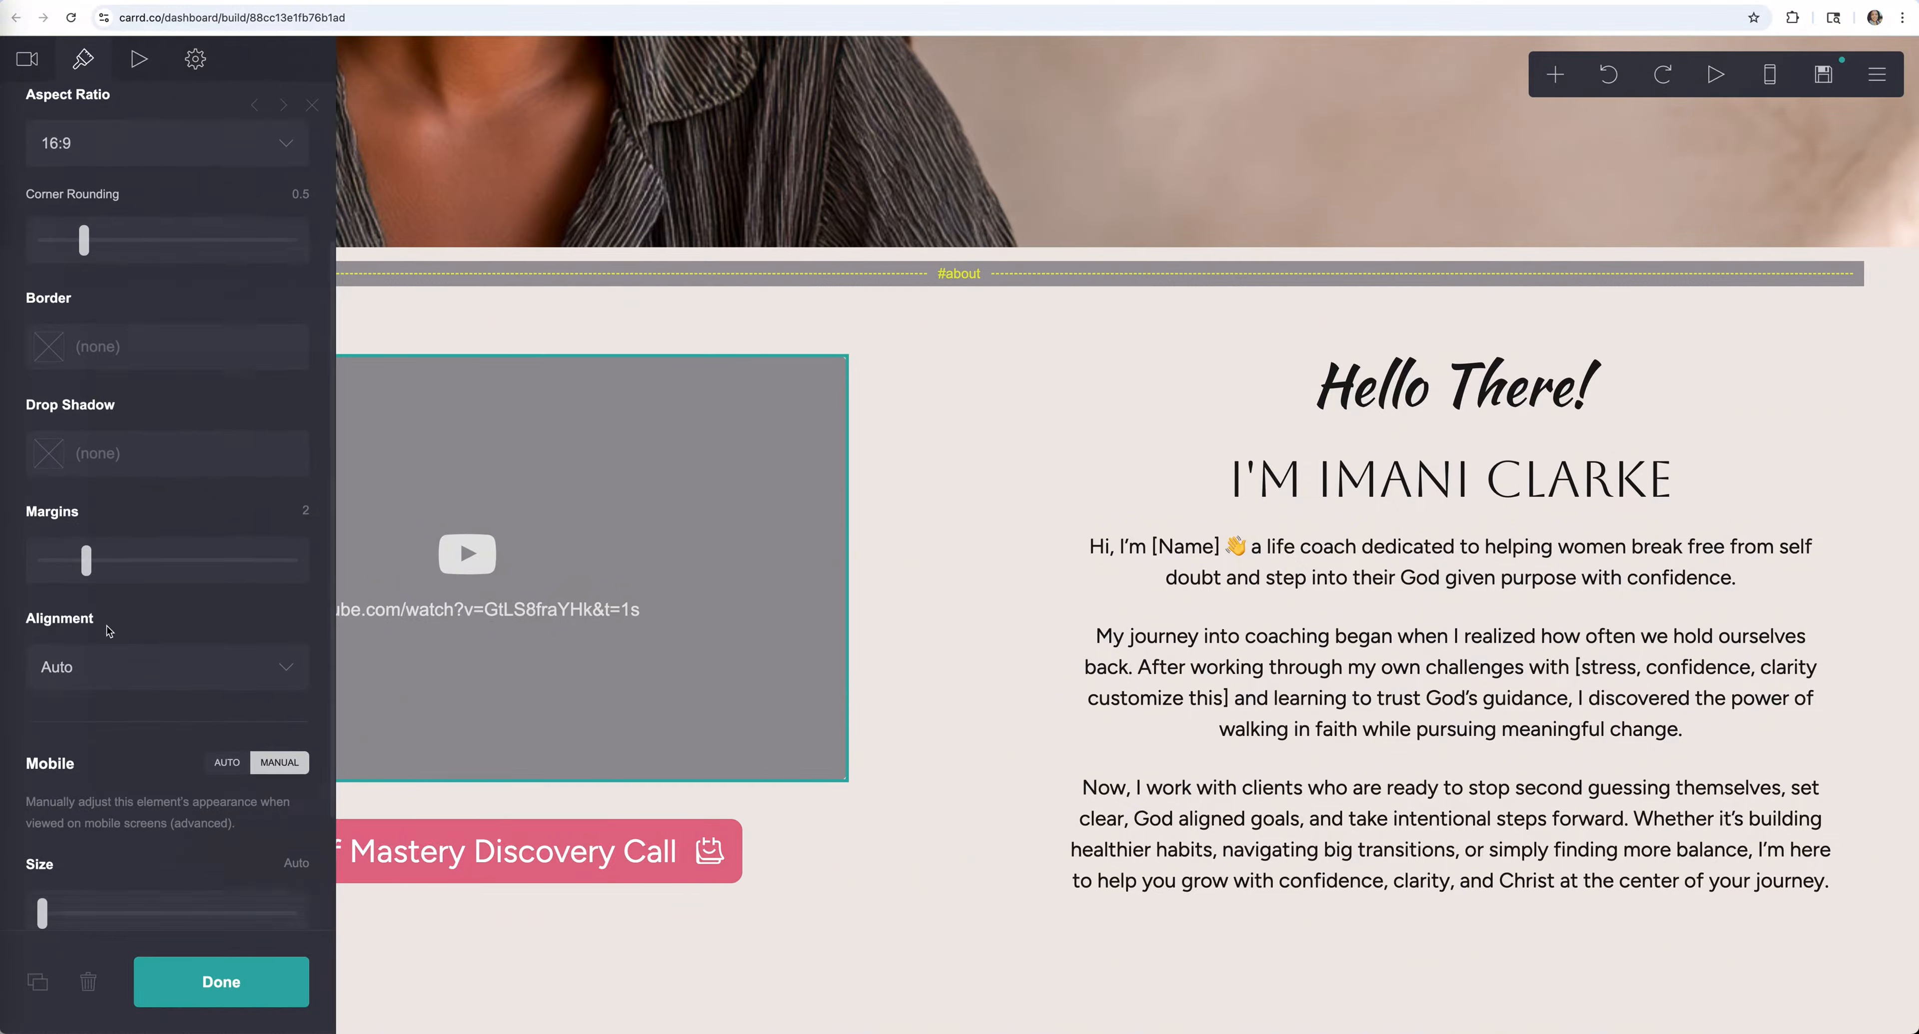
pyautogui.scroll(10, 124, 488)
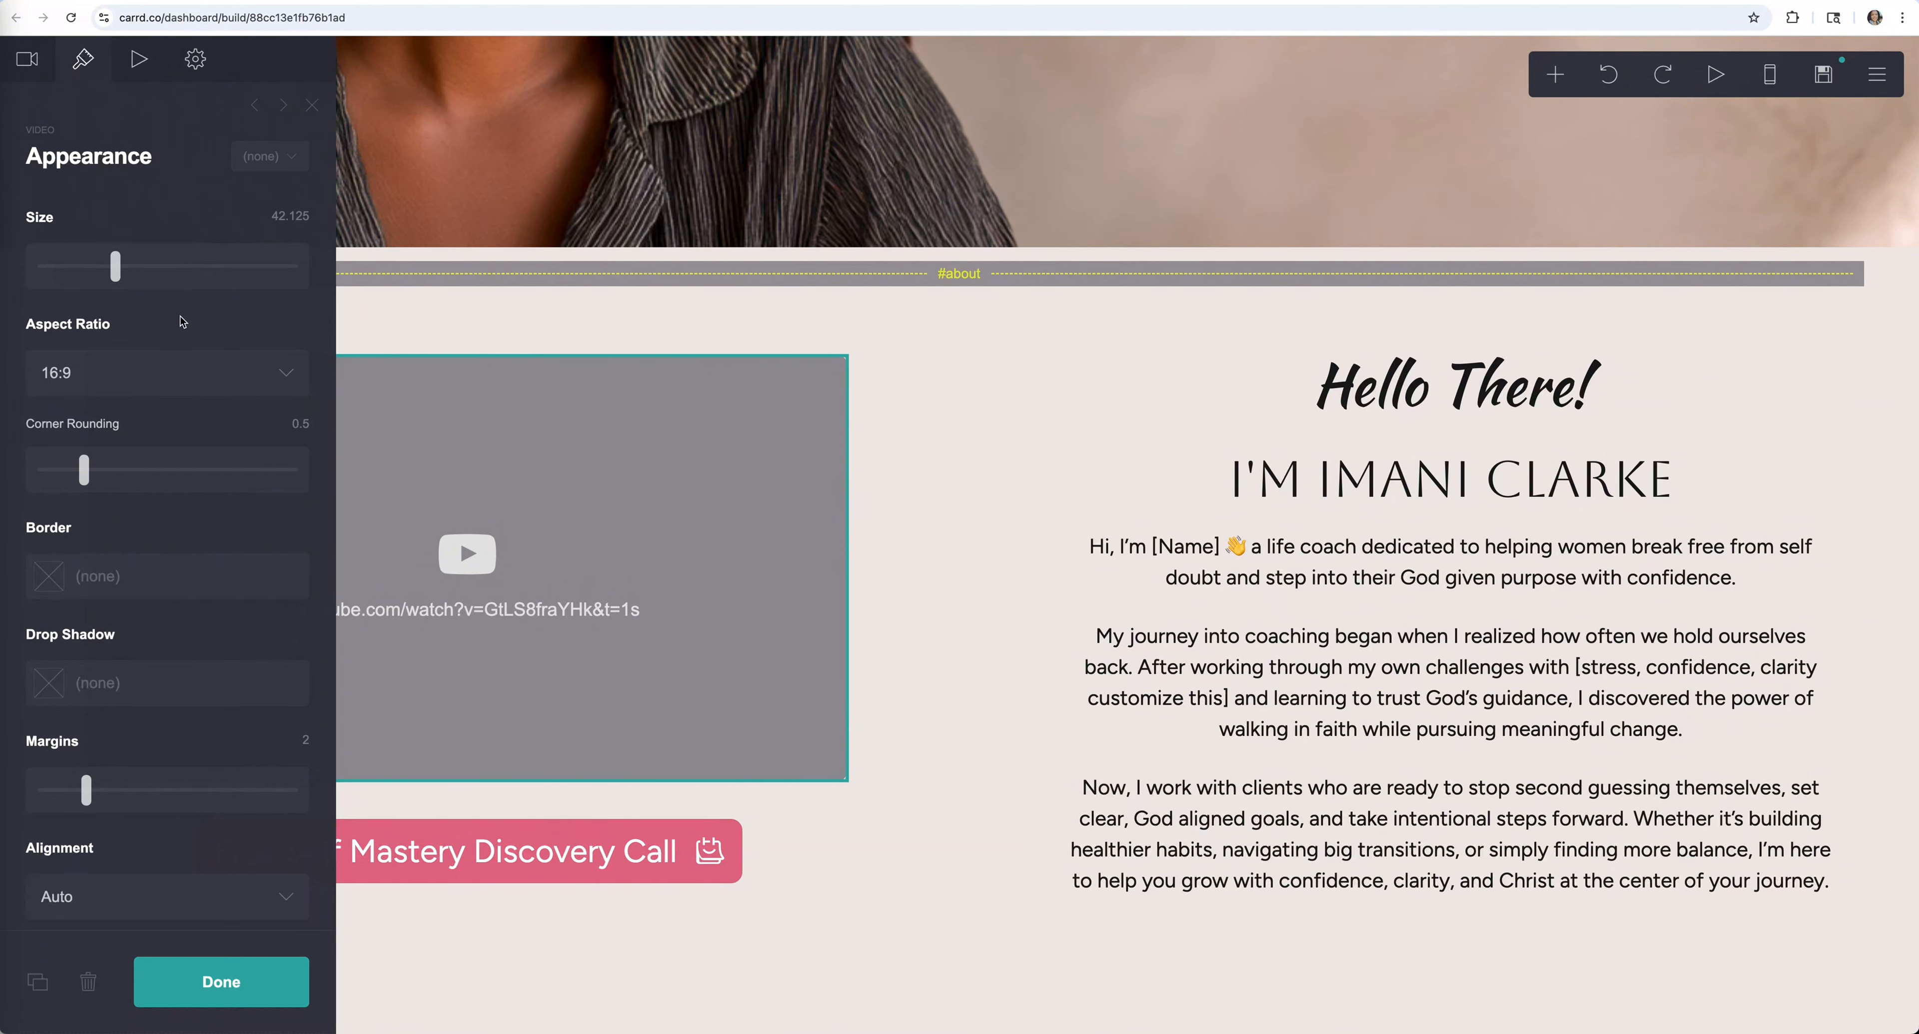
pyautogui.click(267, 982)
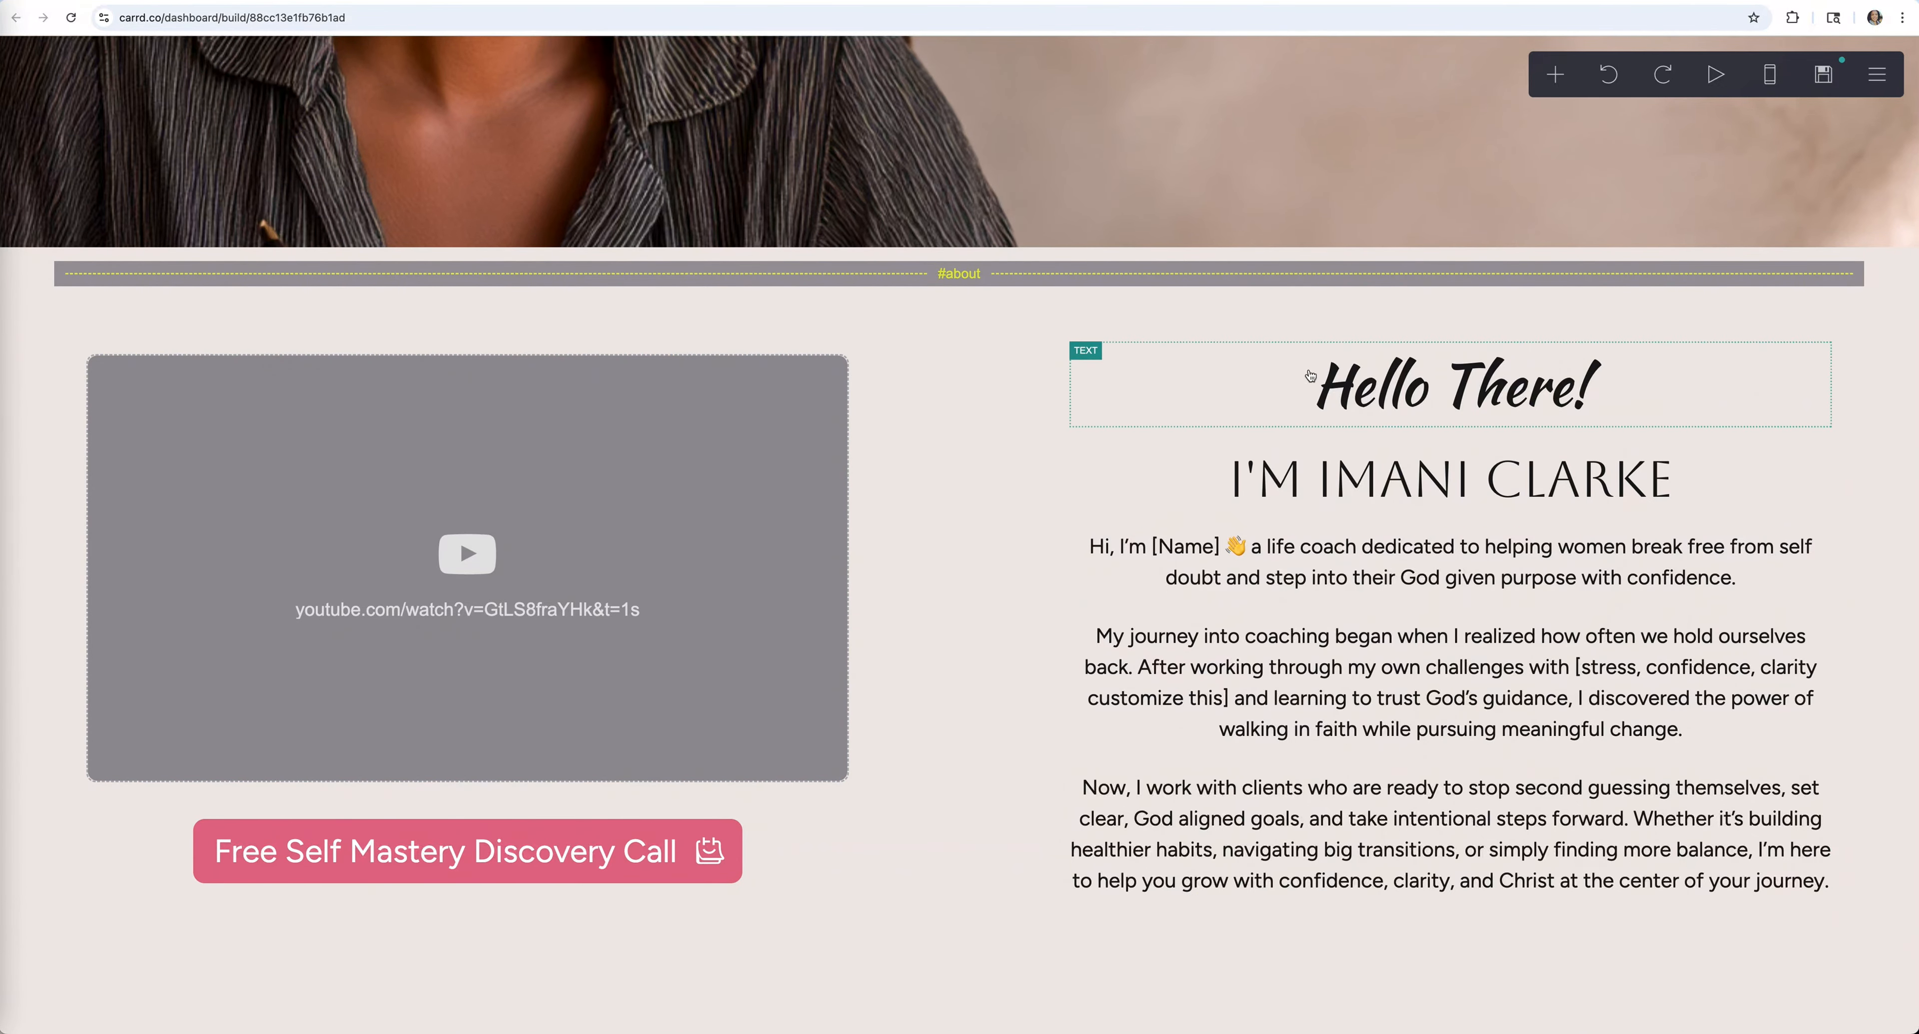
pyautogui.scroll(-9, 162, 436)
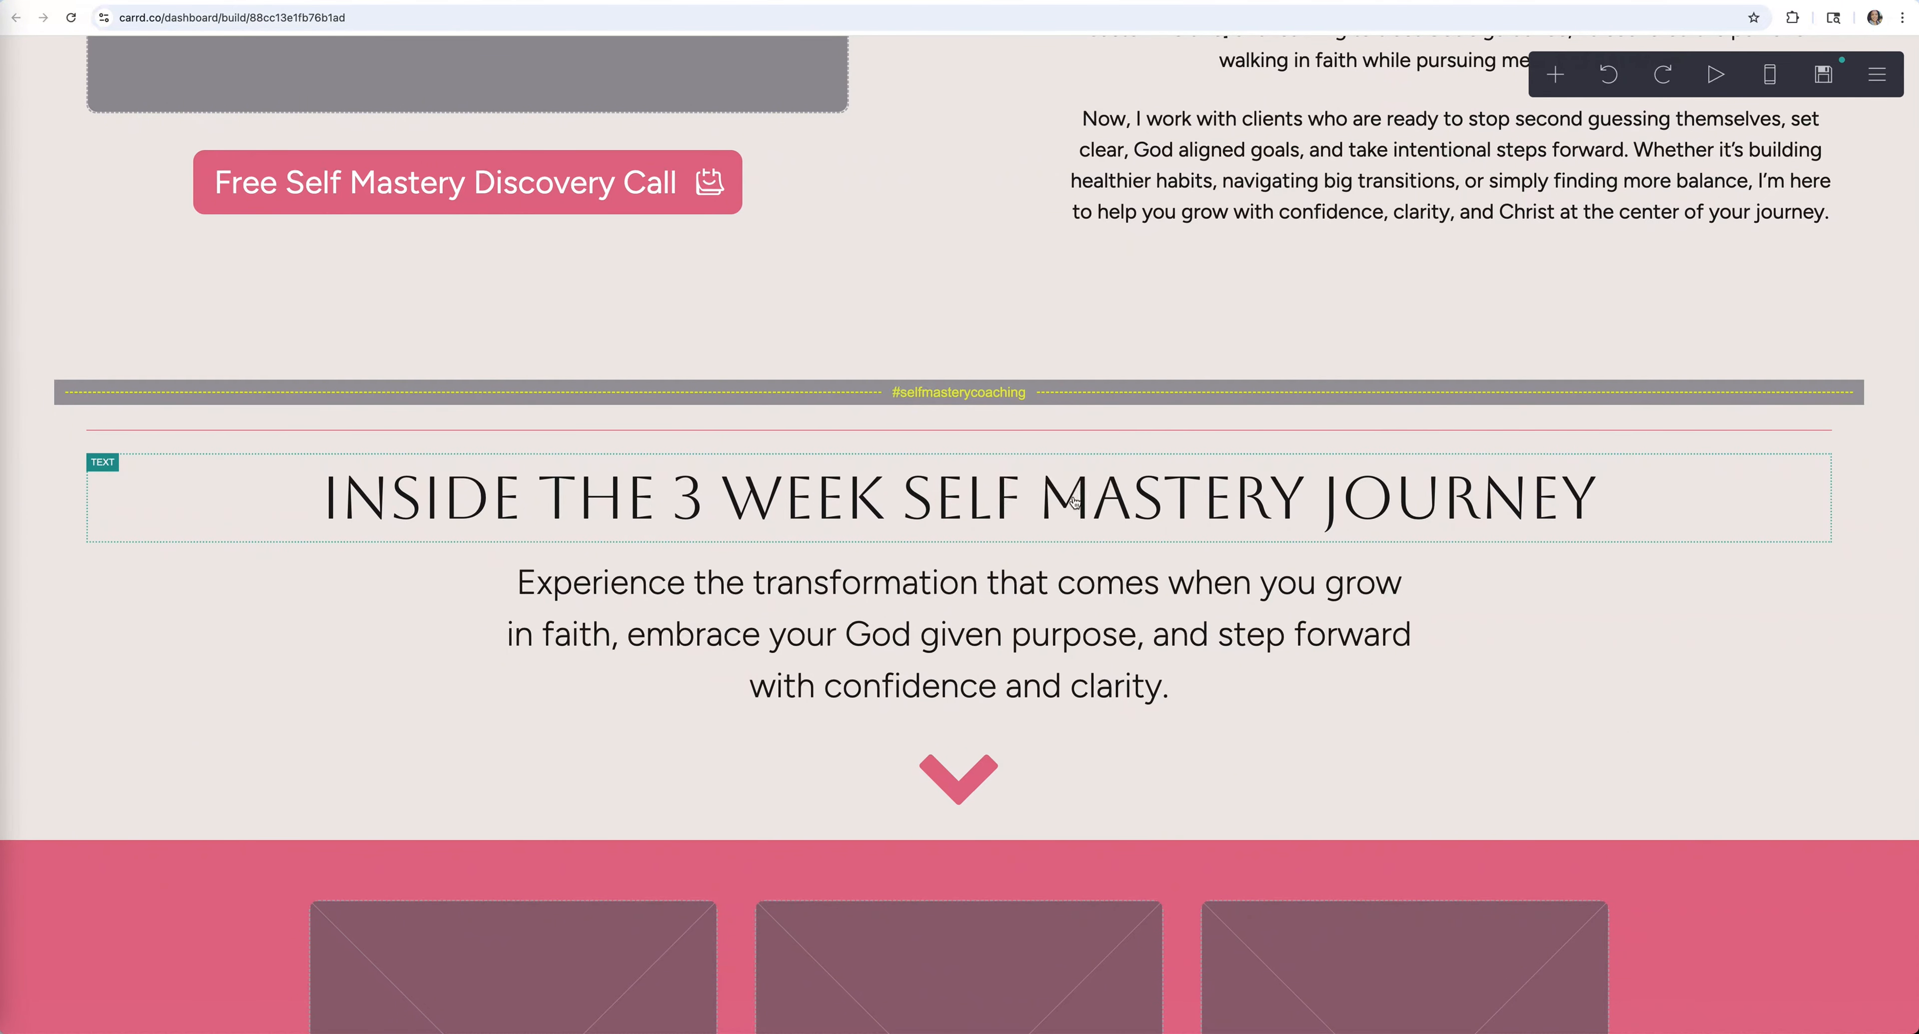
pyautogui.scroll(-8, 1114, 613)
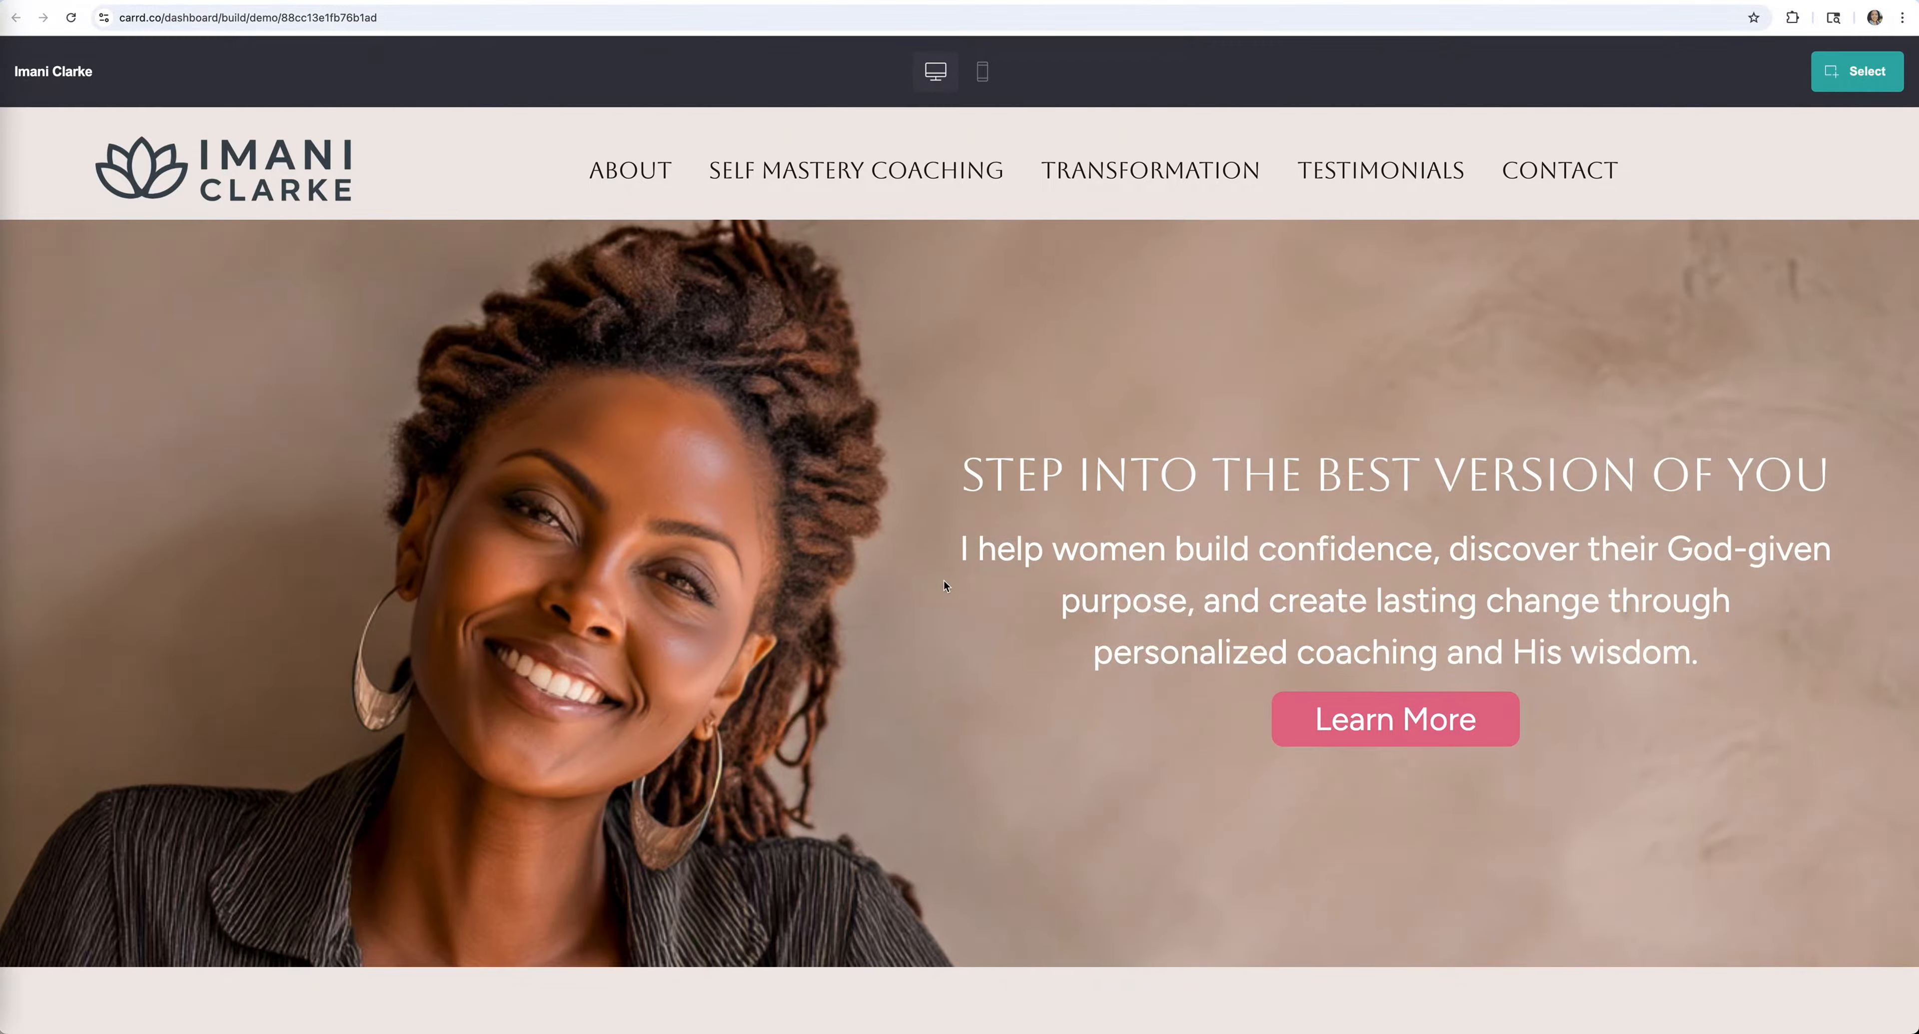
pyautogui.scroll(-20, 943, 580)
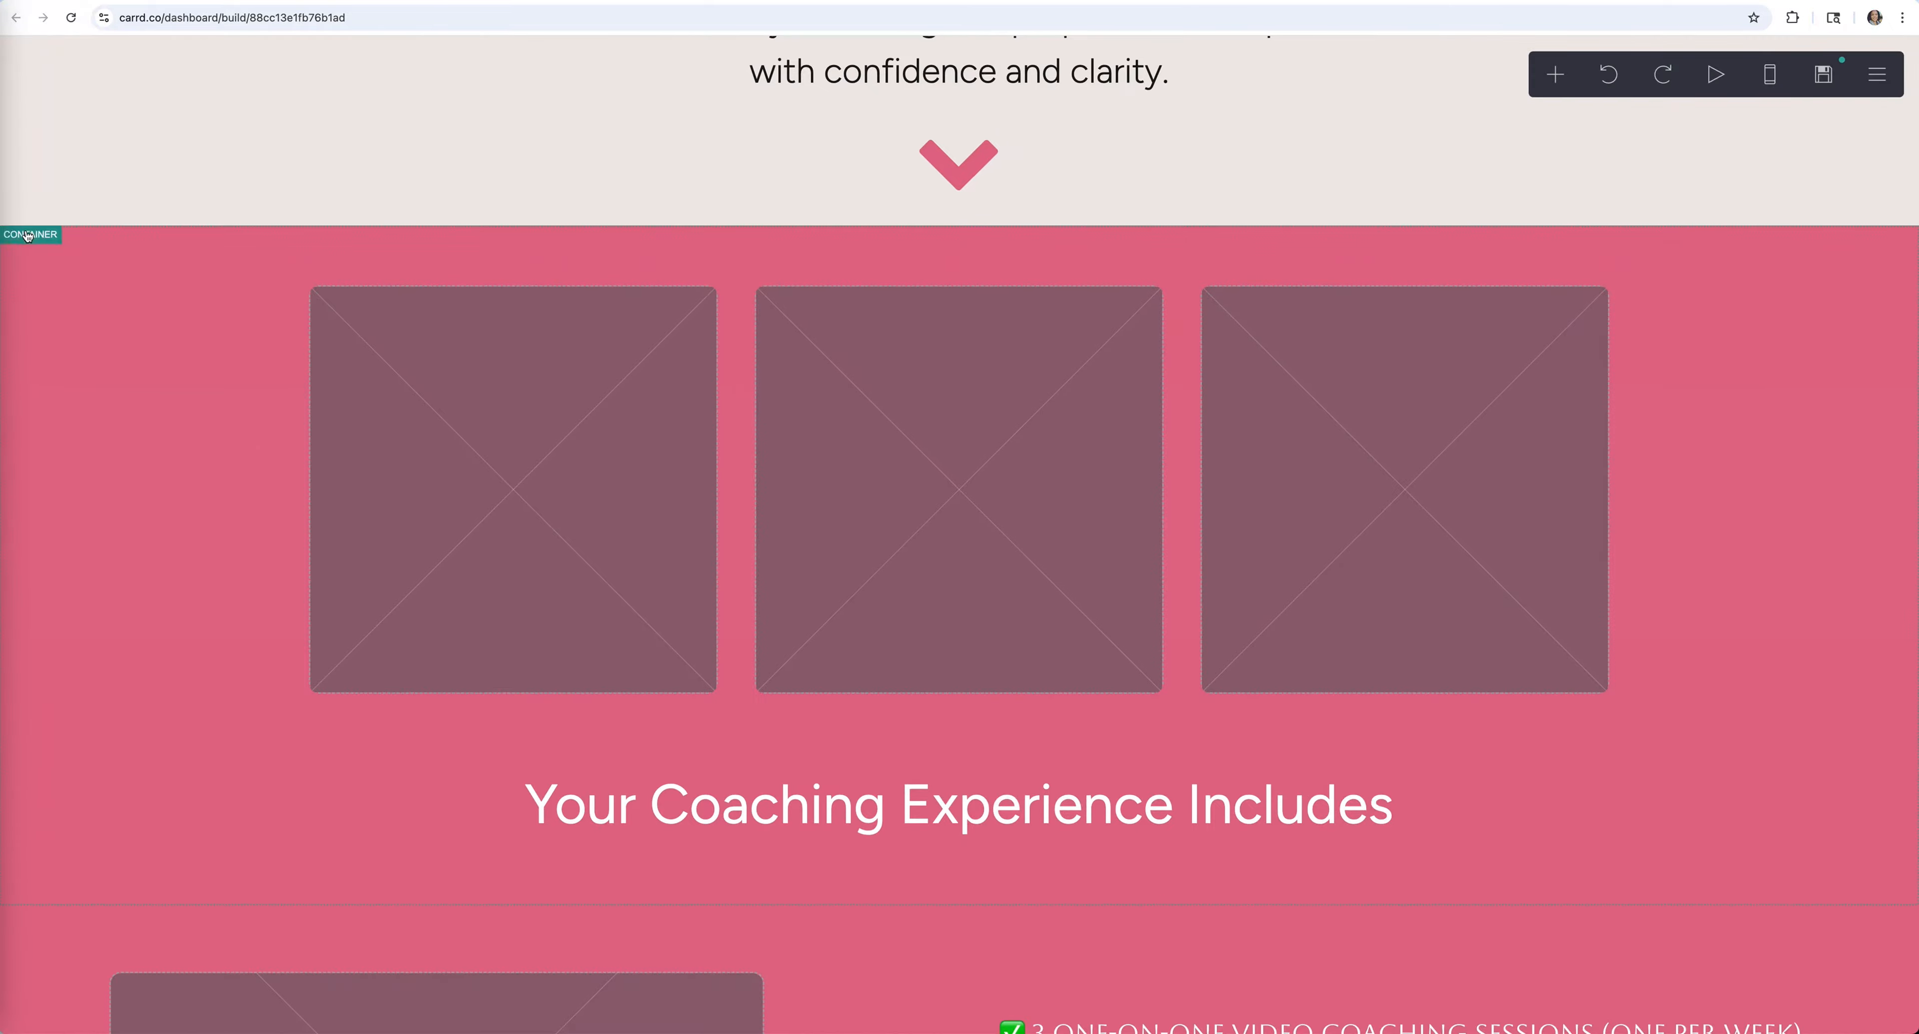
pyautogui.click(67, 255)
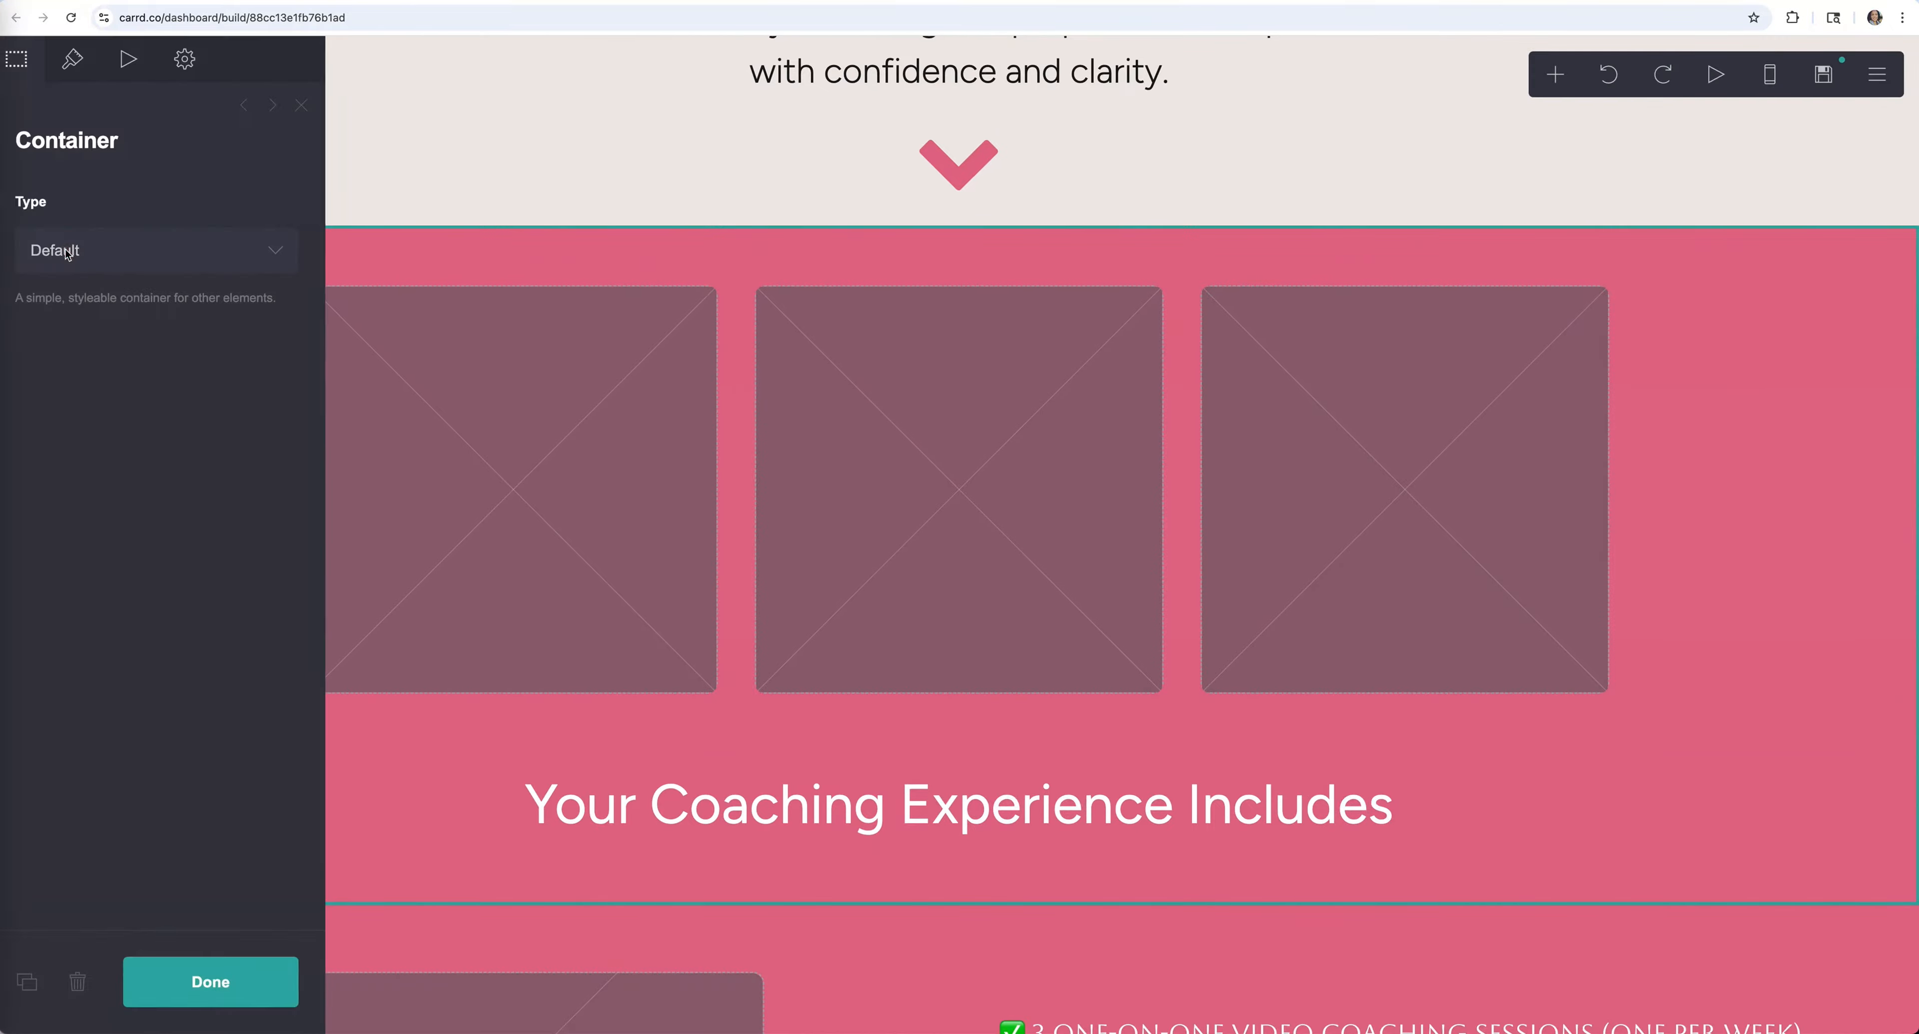
pyautogui.click(265, 992)
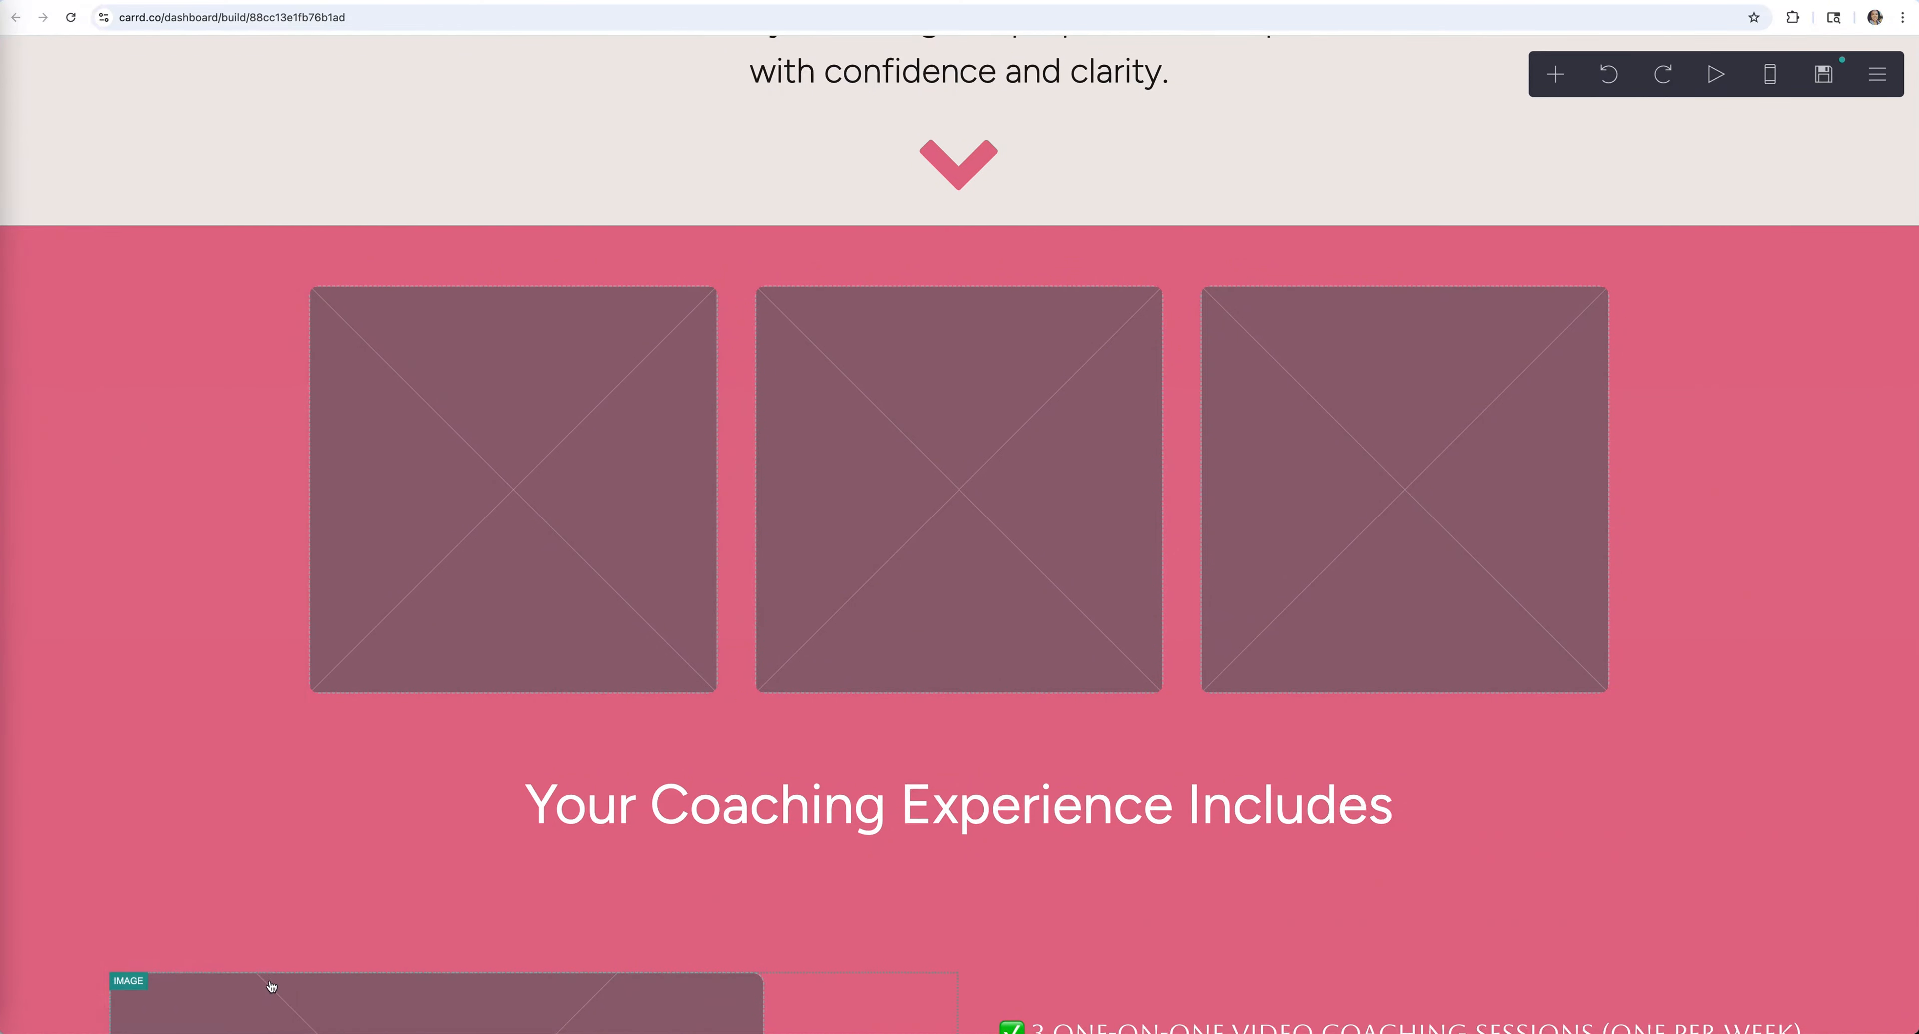
# Review the pink section container's Appearance settings
pyautogui.click(102, 253)
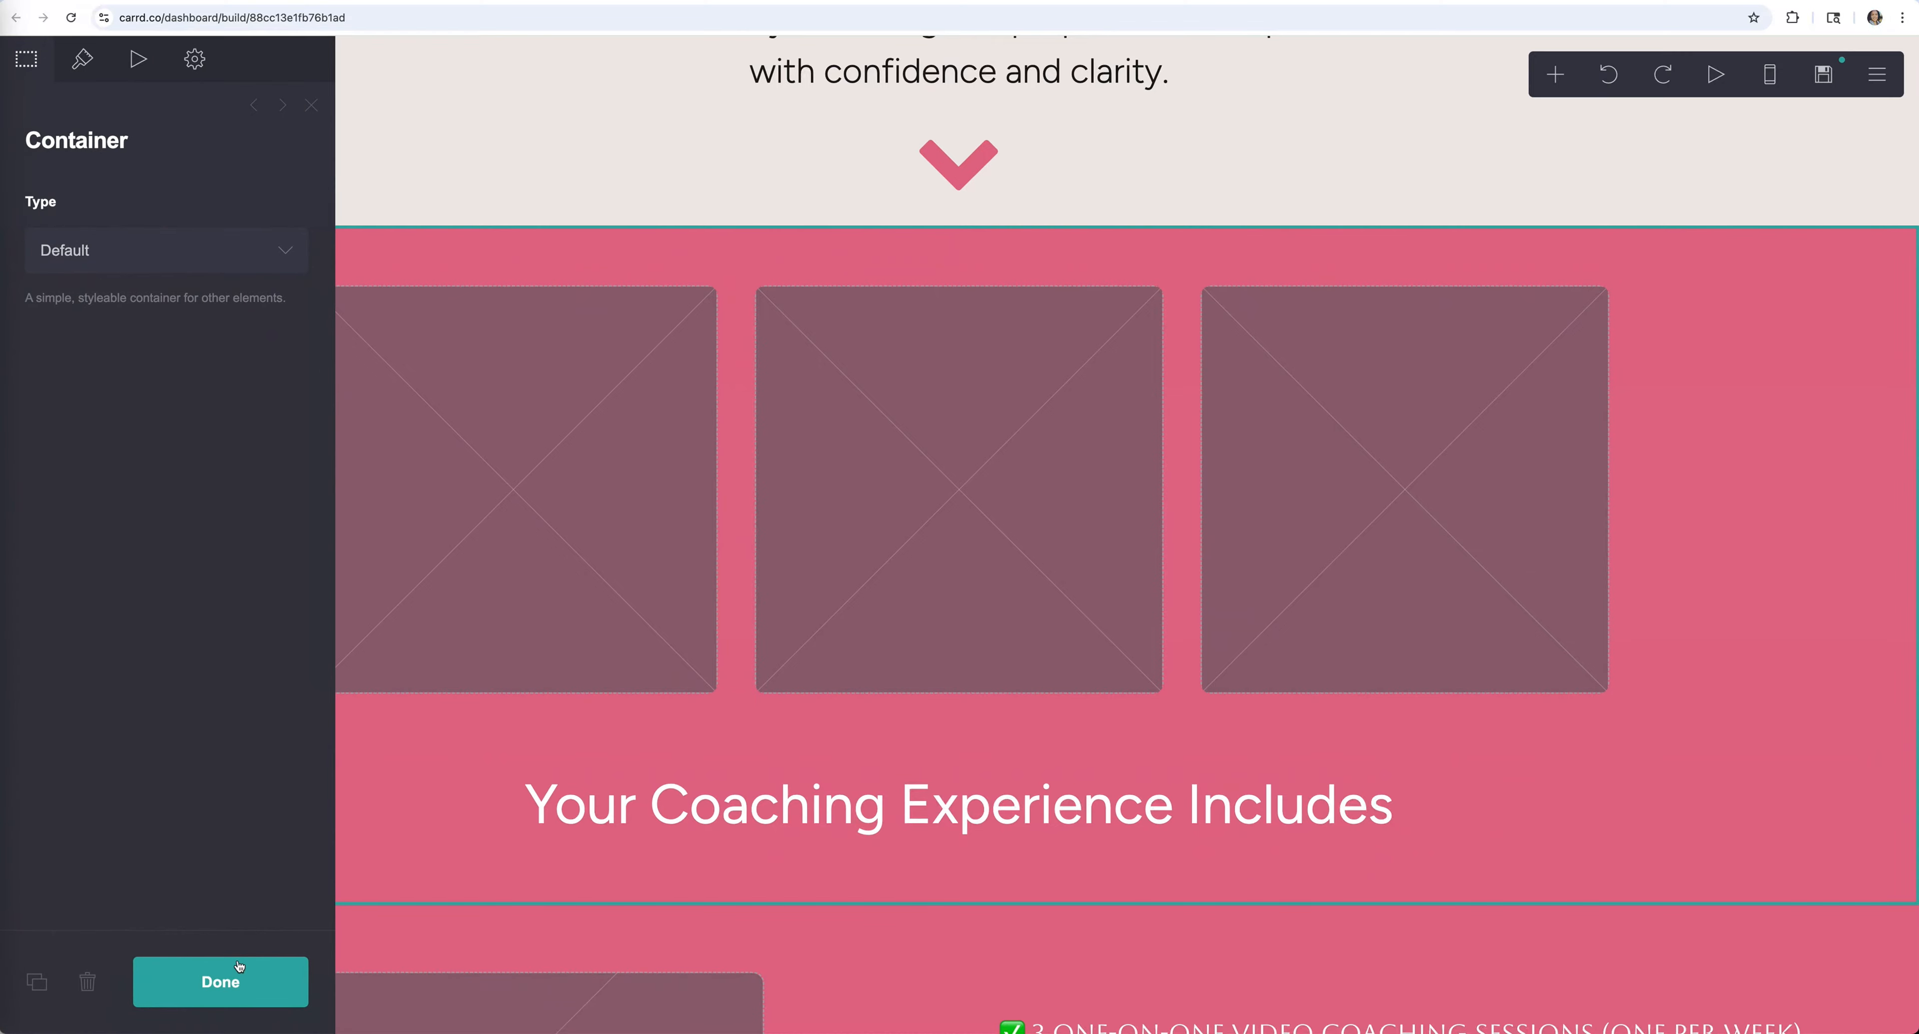
pyautogui.click(216, 982)
pyautogui.click(223, 273)
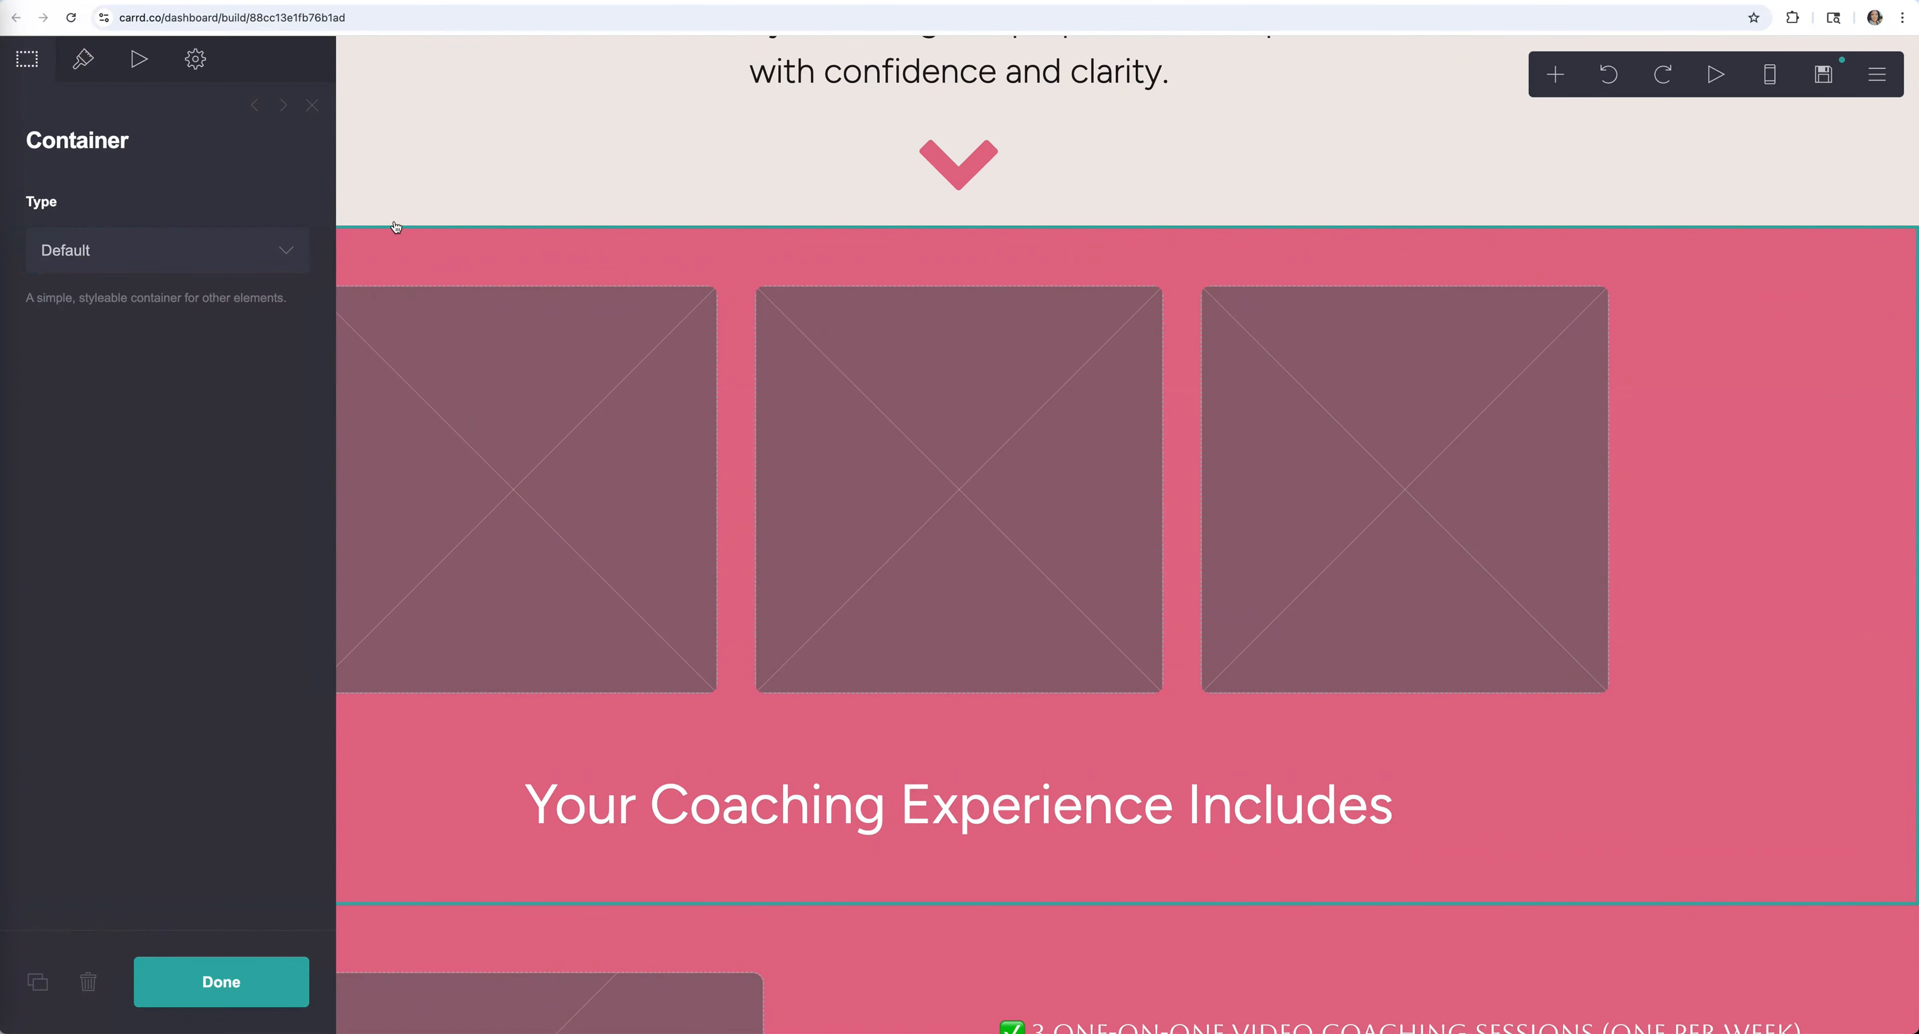
pyautogui.click(90, 67)
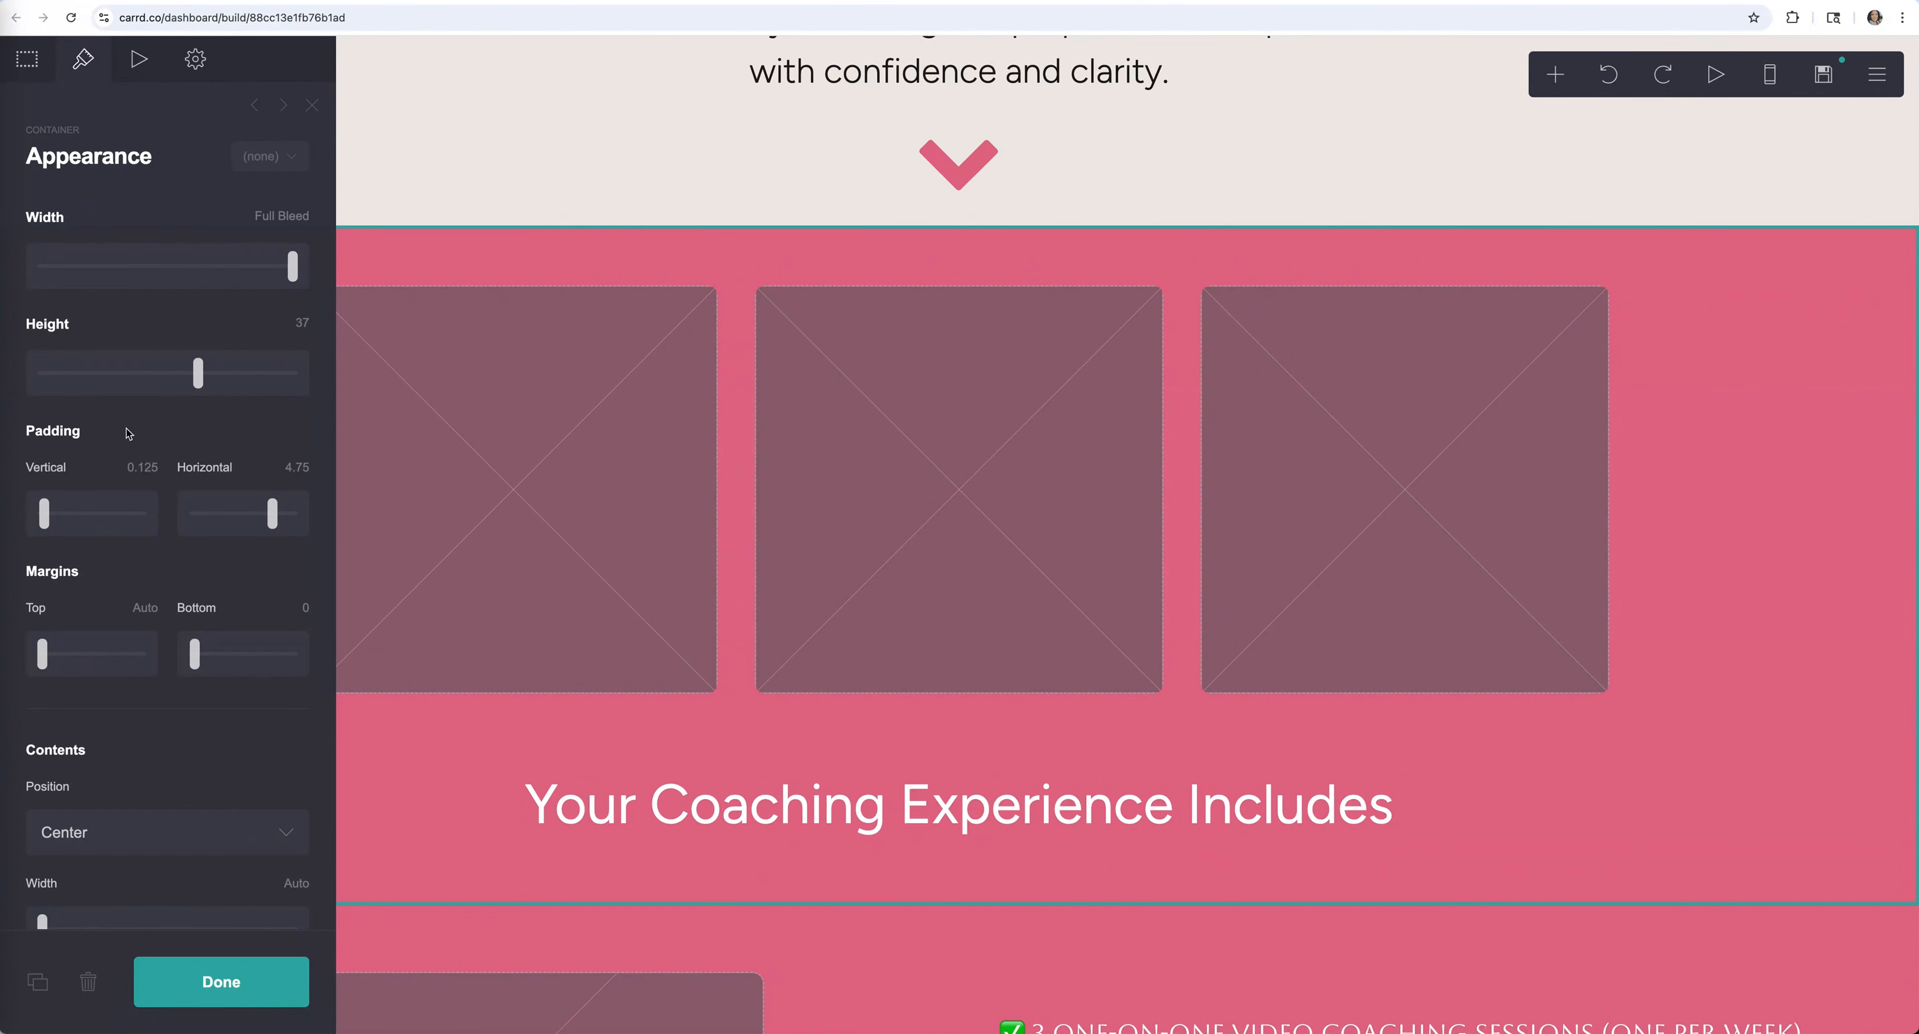
pyautogui.scroll(-10, 131, 432)
pyautogui.scroll(5, 131, 439)
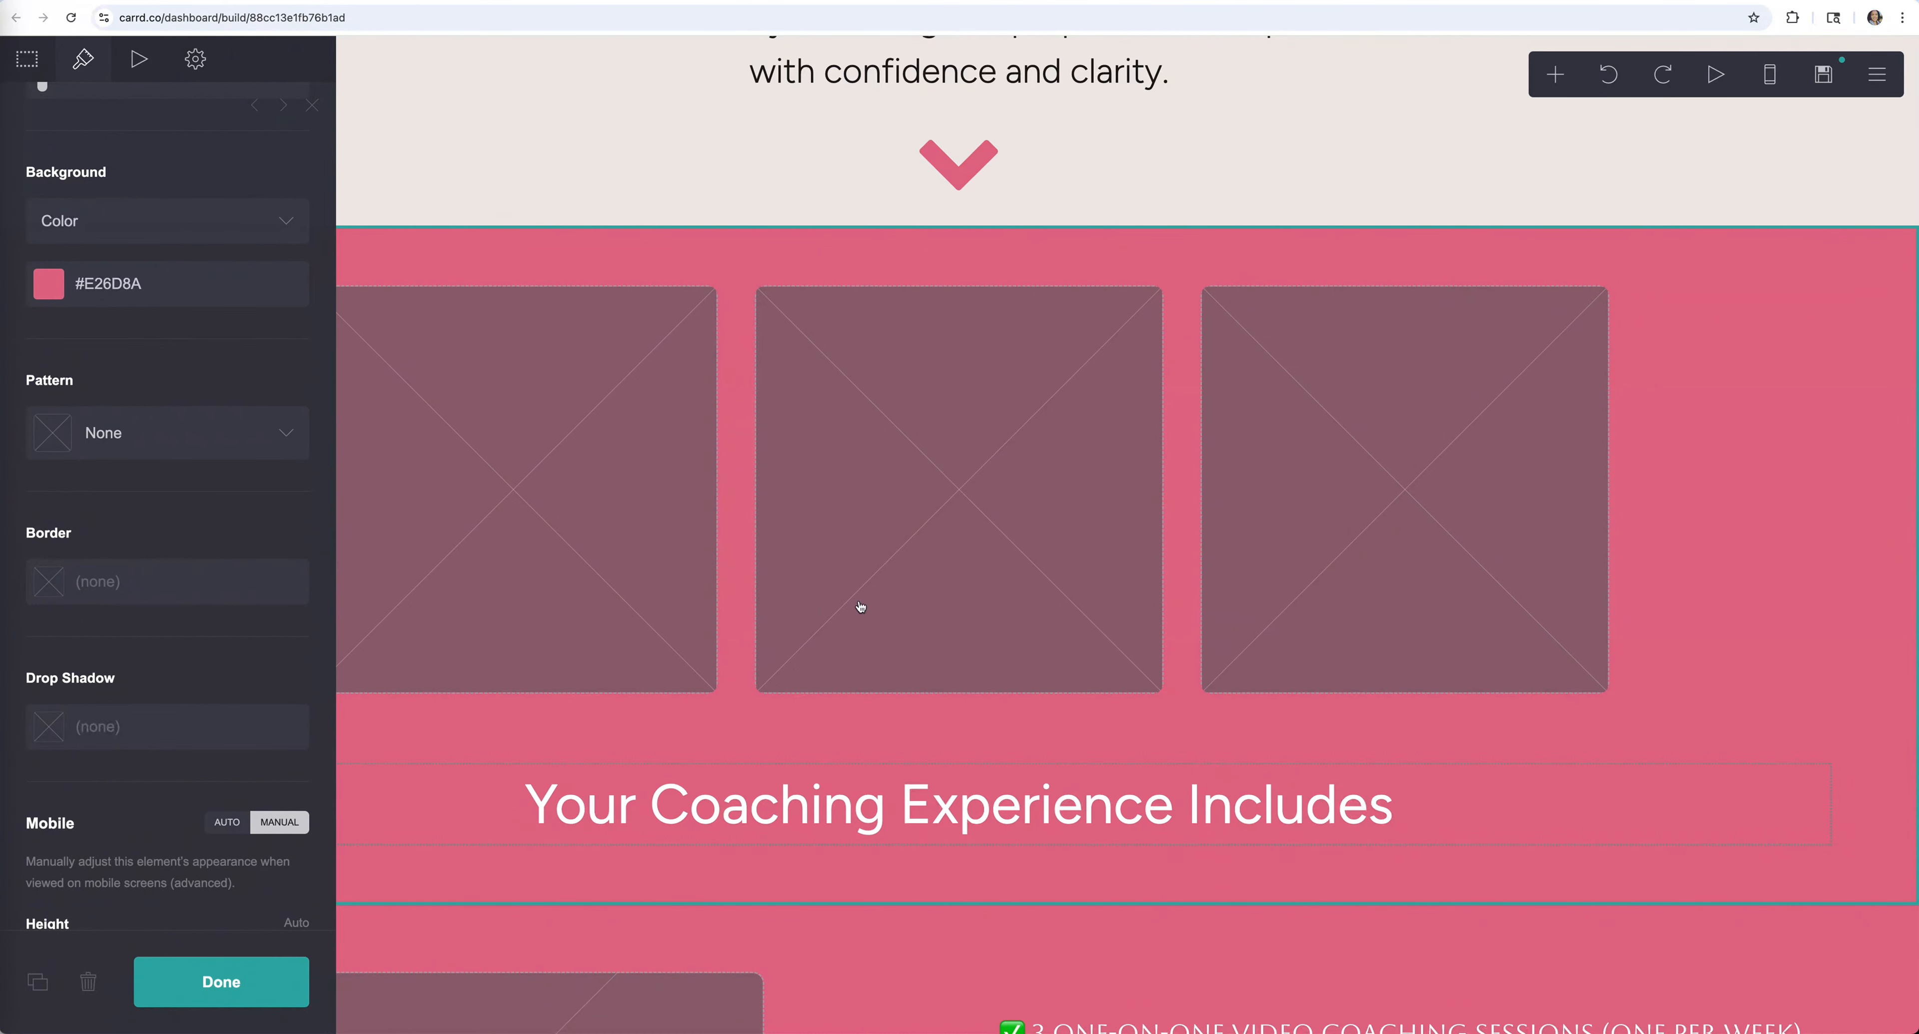
# Bring up the pink section gallery's settings listing its three Untitled images
pyautogui.click(294, 969)
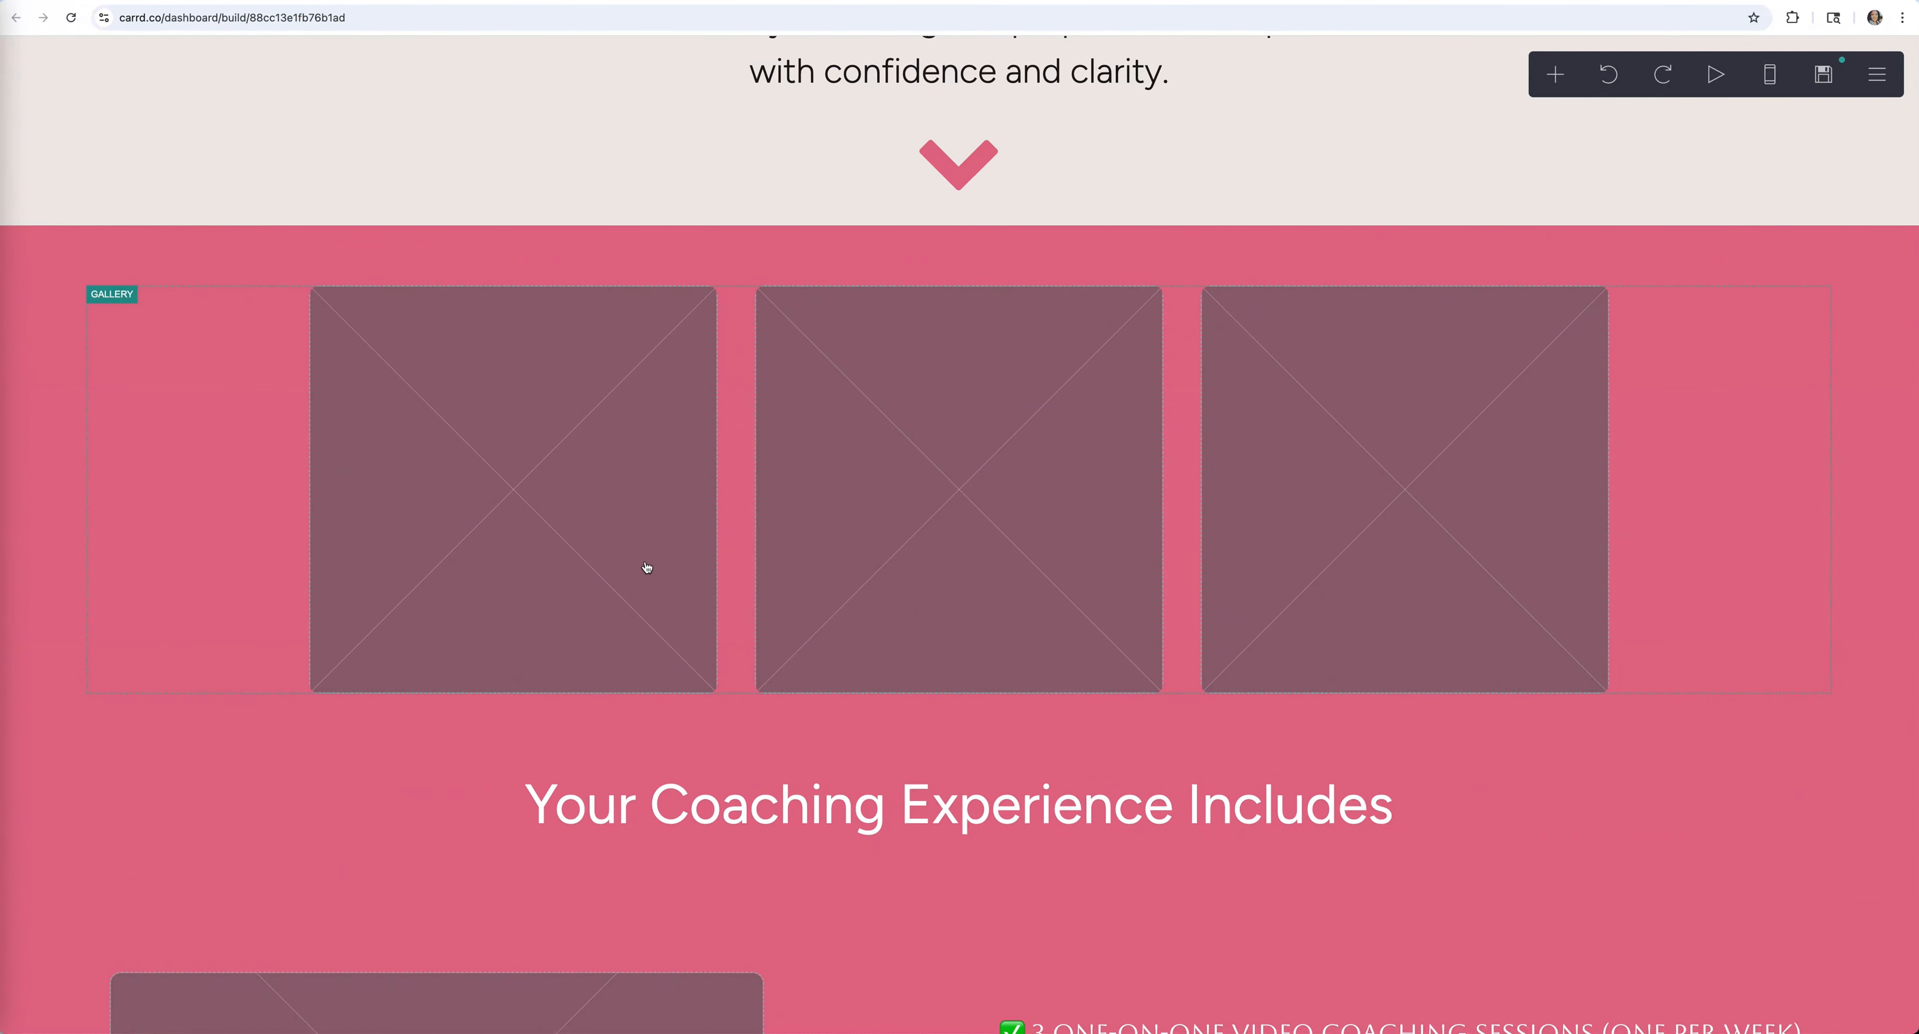
pyautogui.click(1555, 74)
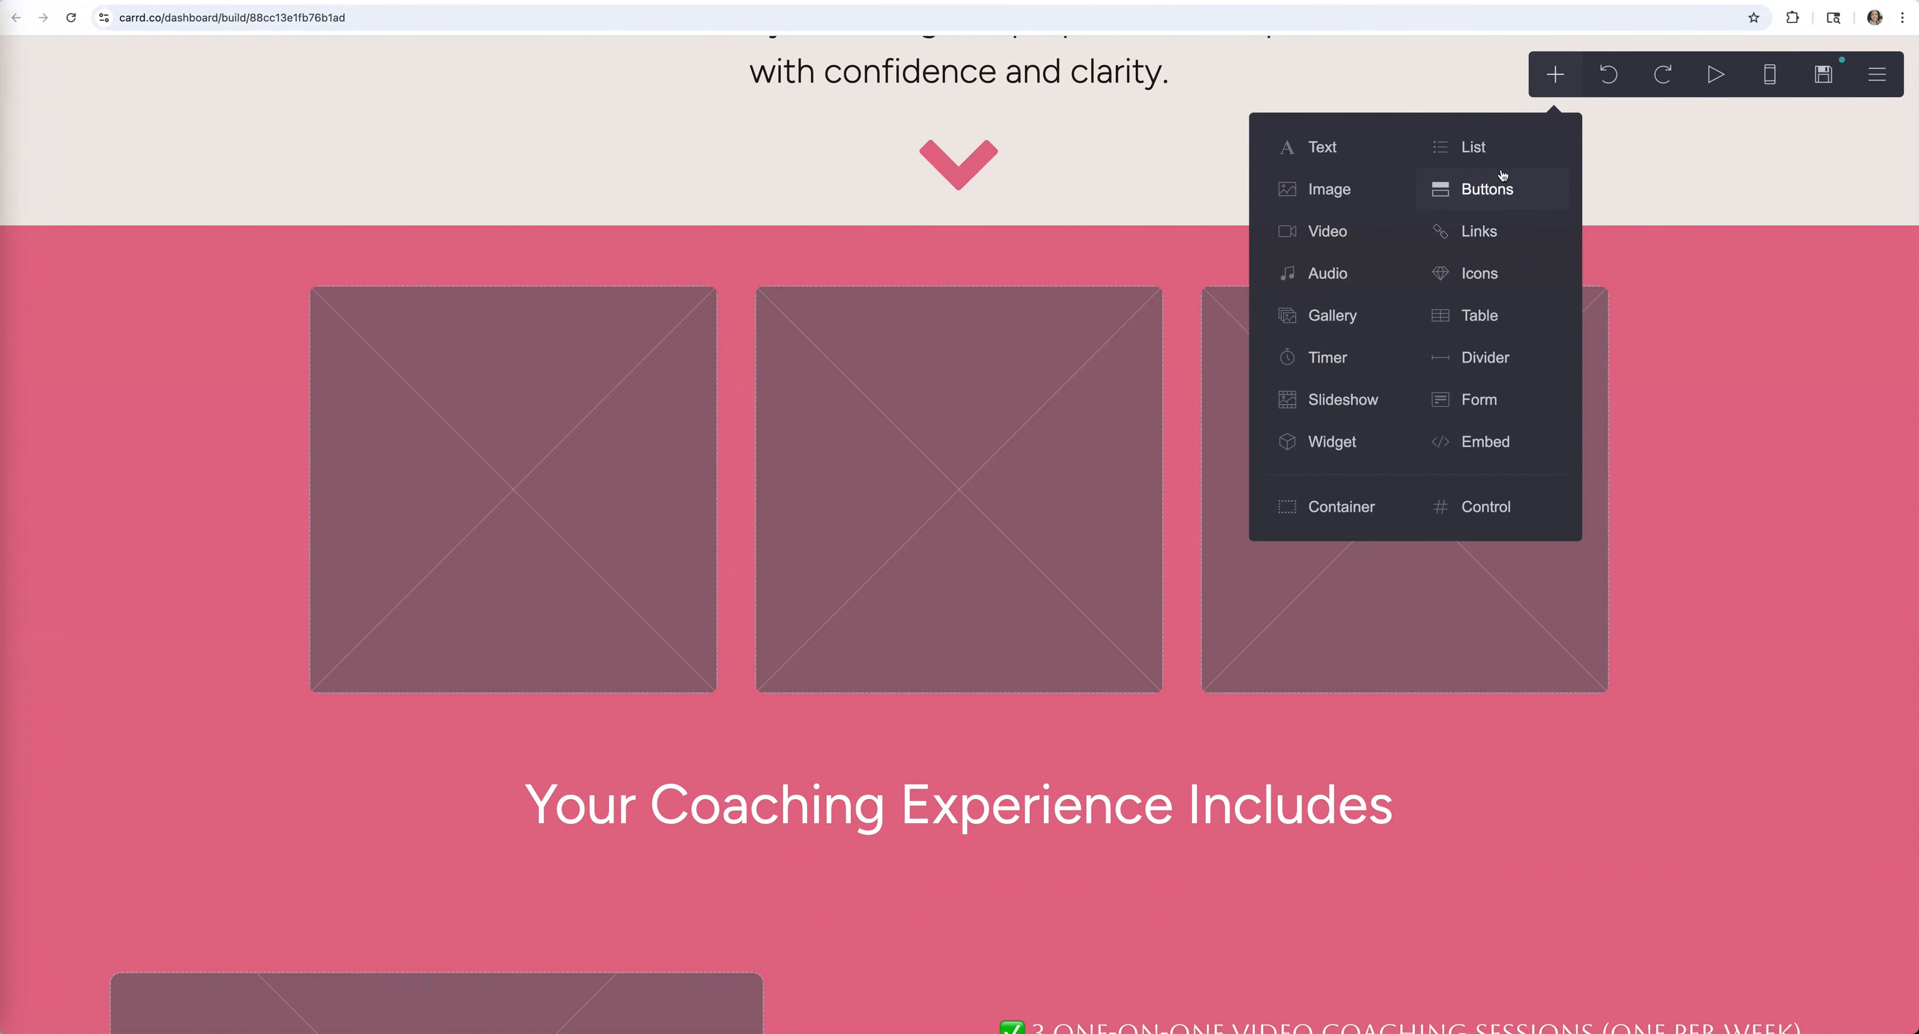
pyautogui.click(1331, 318)
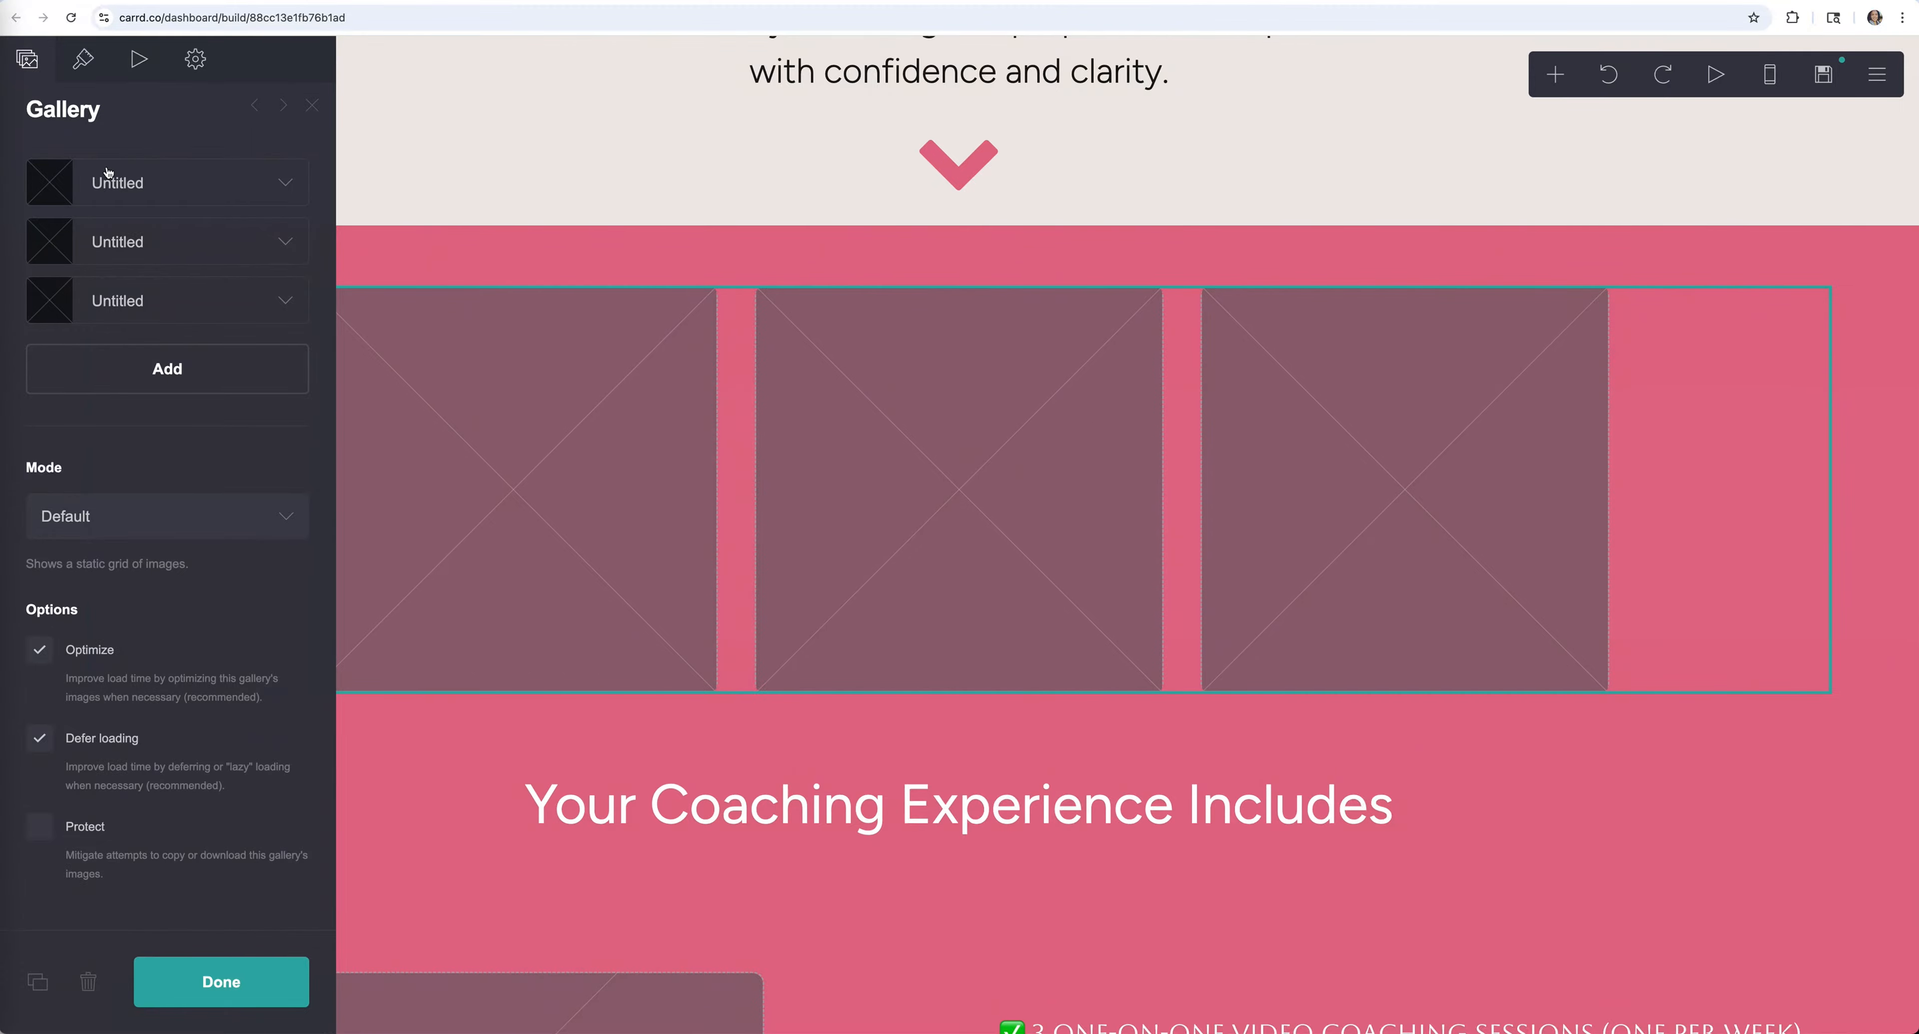
# Upload Gallery pic 1, the Step Into Clarity card, into the first gallery slot
pyautogui.click(285, 183)
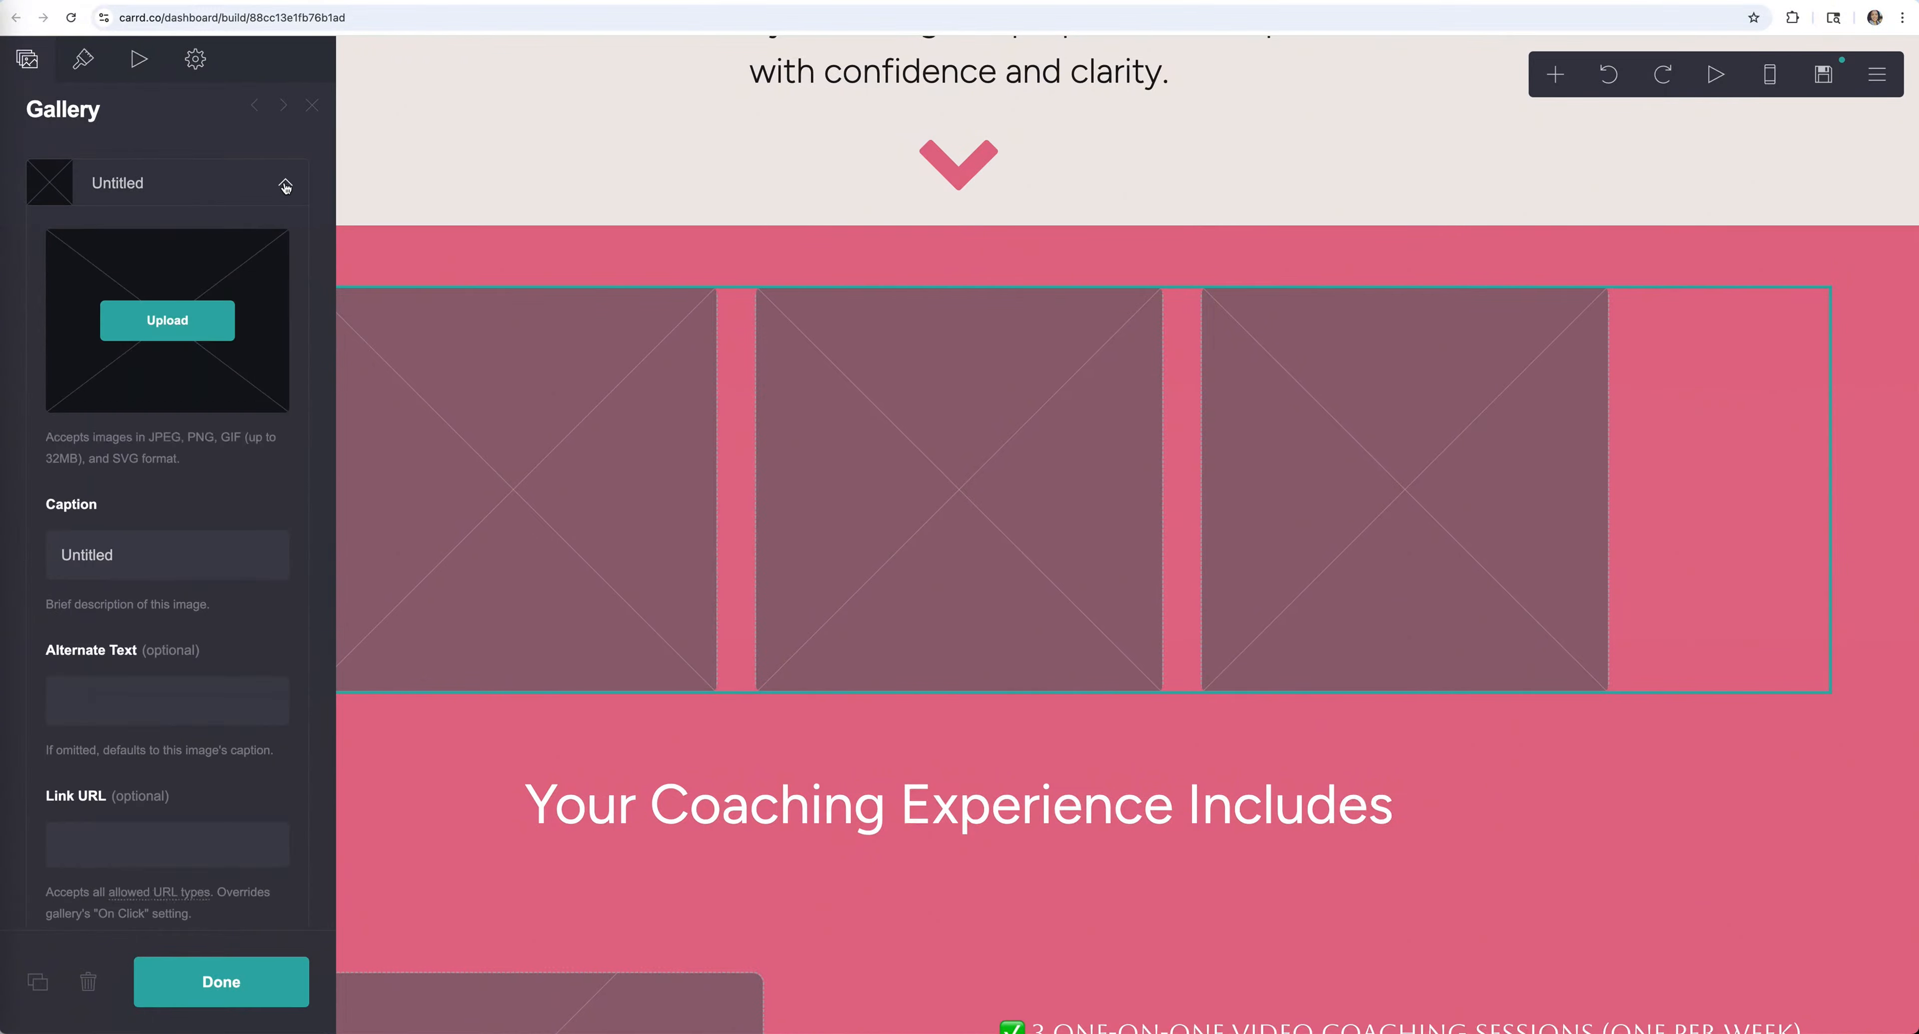
pyautogui.click(183, 338)
pyautogui.click(1808, 833)
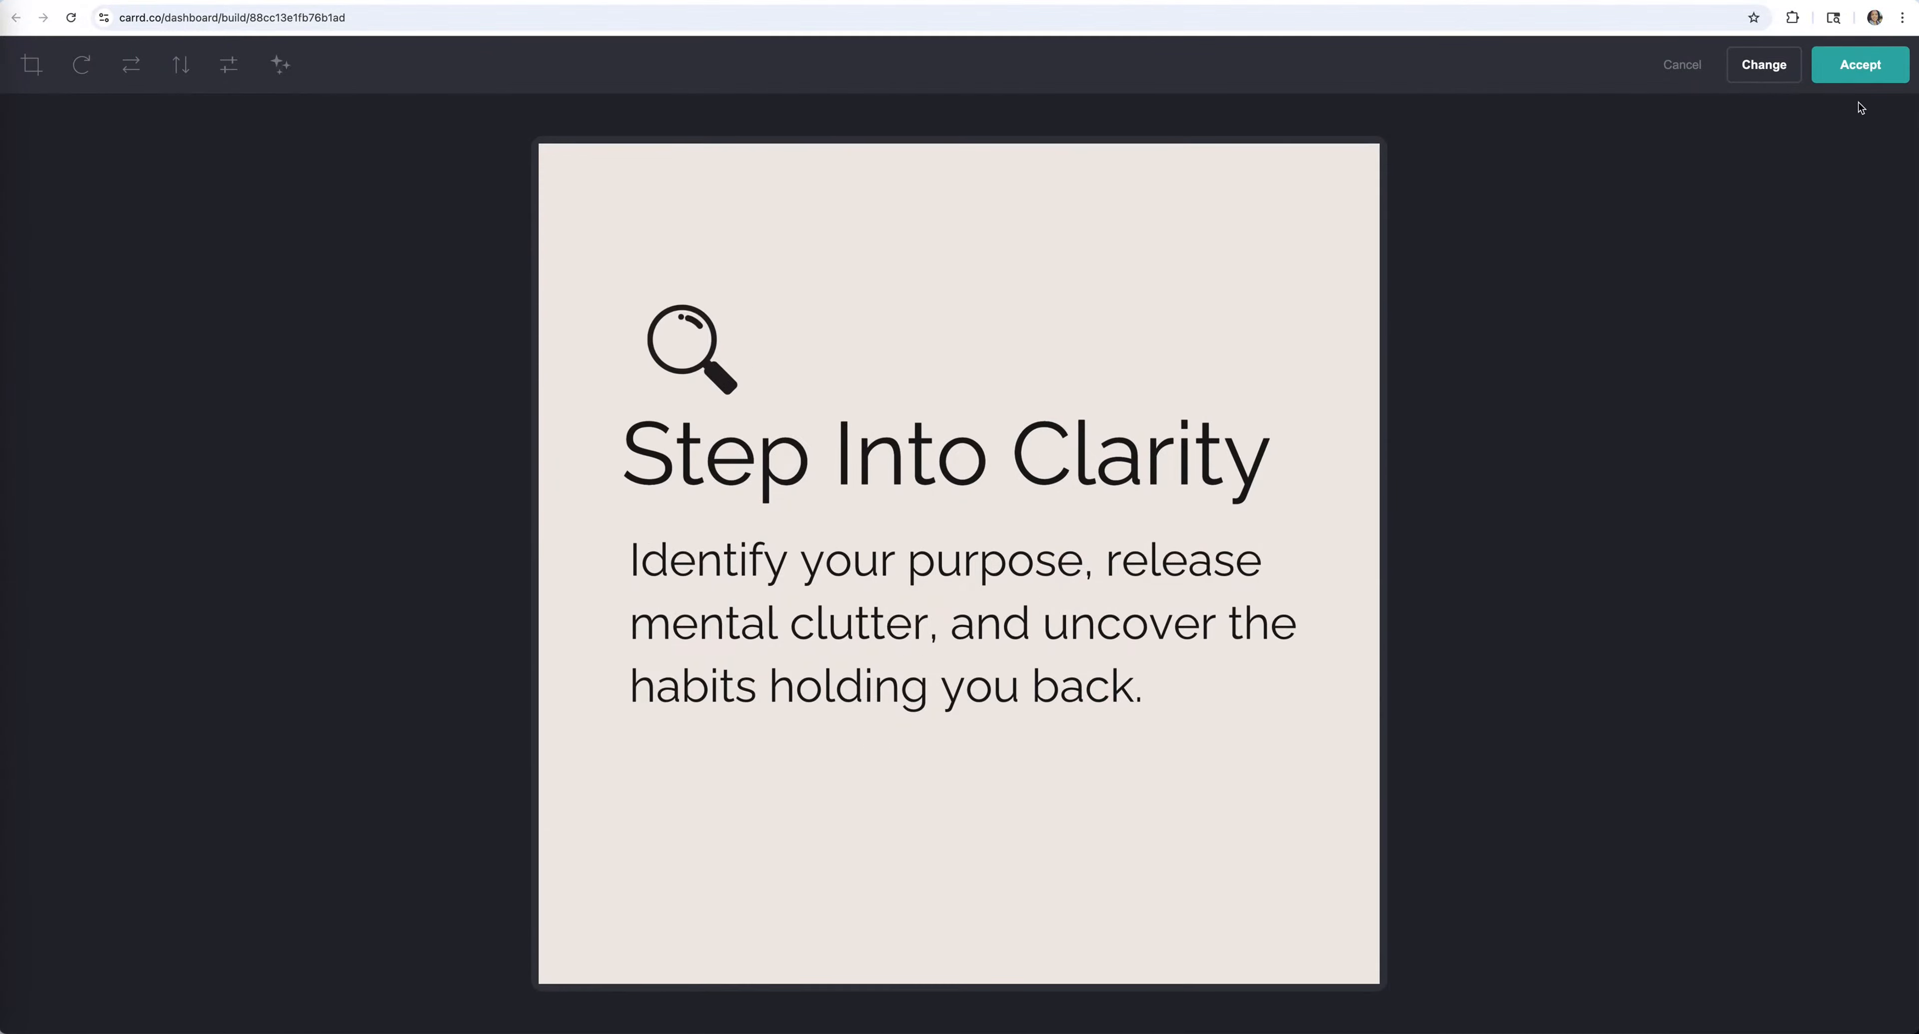
pyautogui.click(1861, 80)
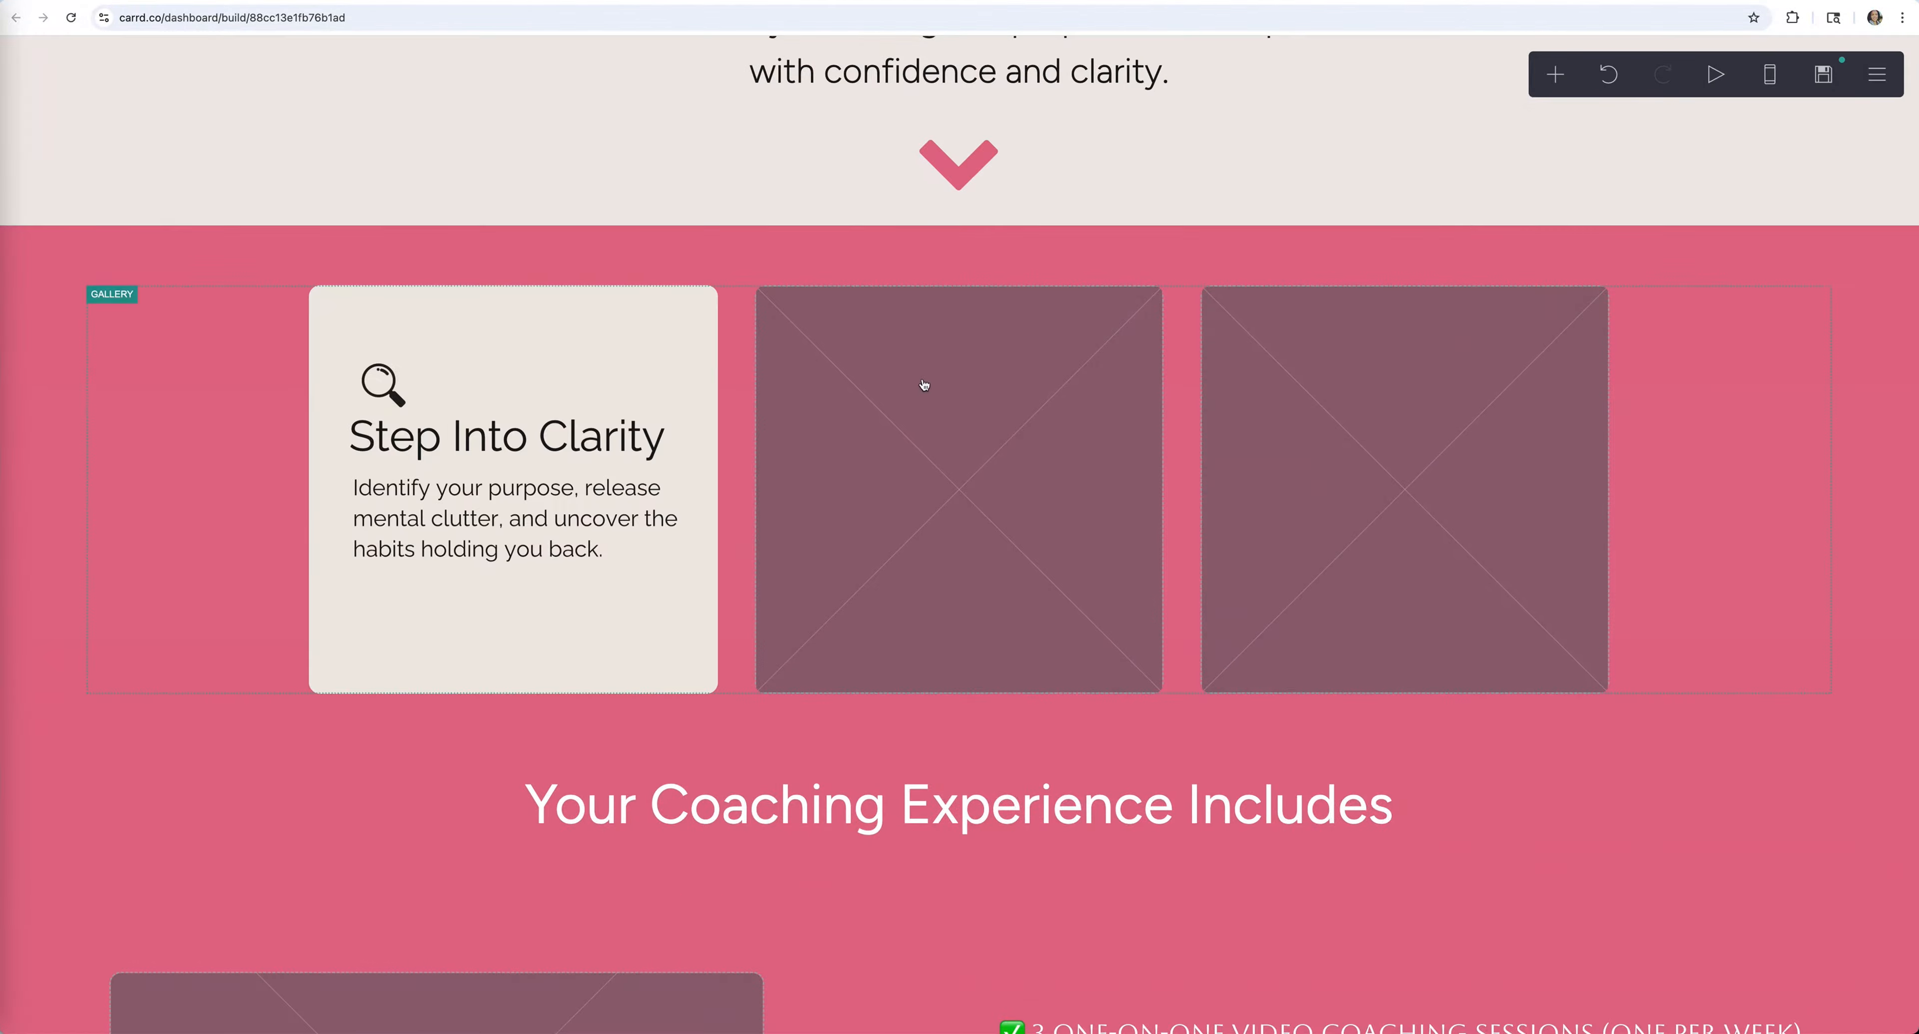
# Fill slots two and three with the Build Unshakable Confidence and Create Lasting Change cards
pyautogui.click(928, 392)
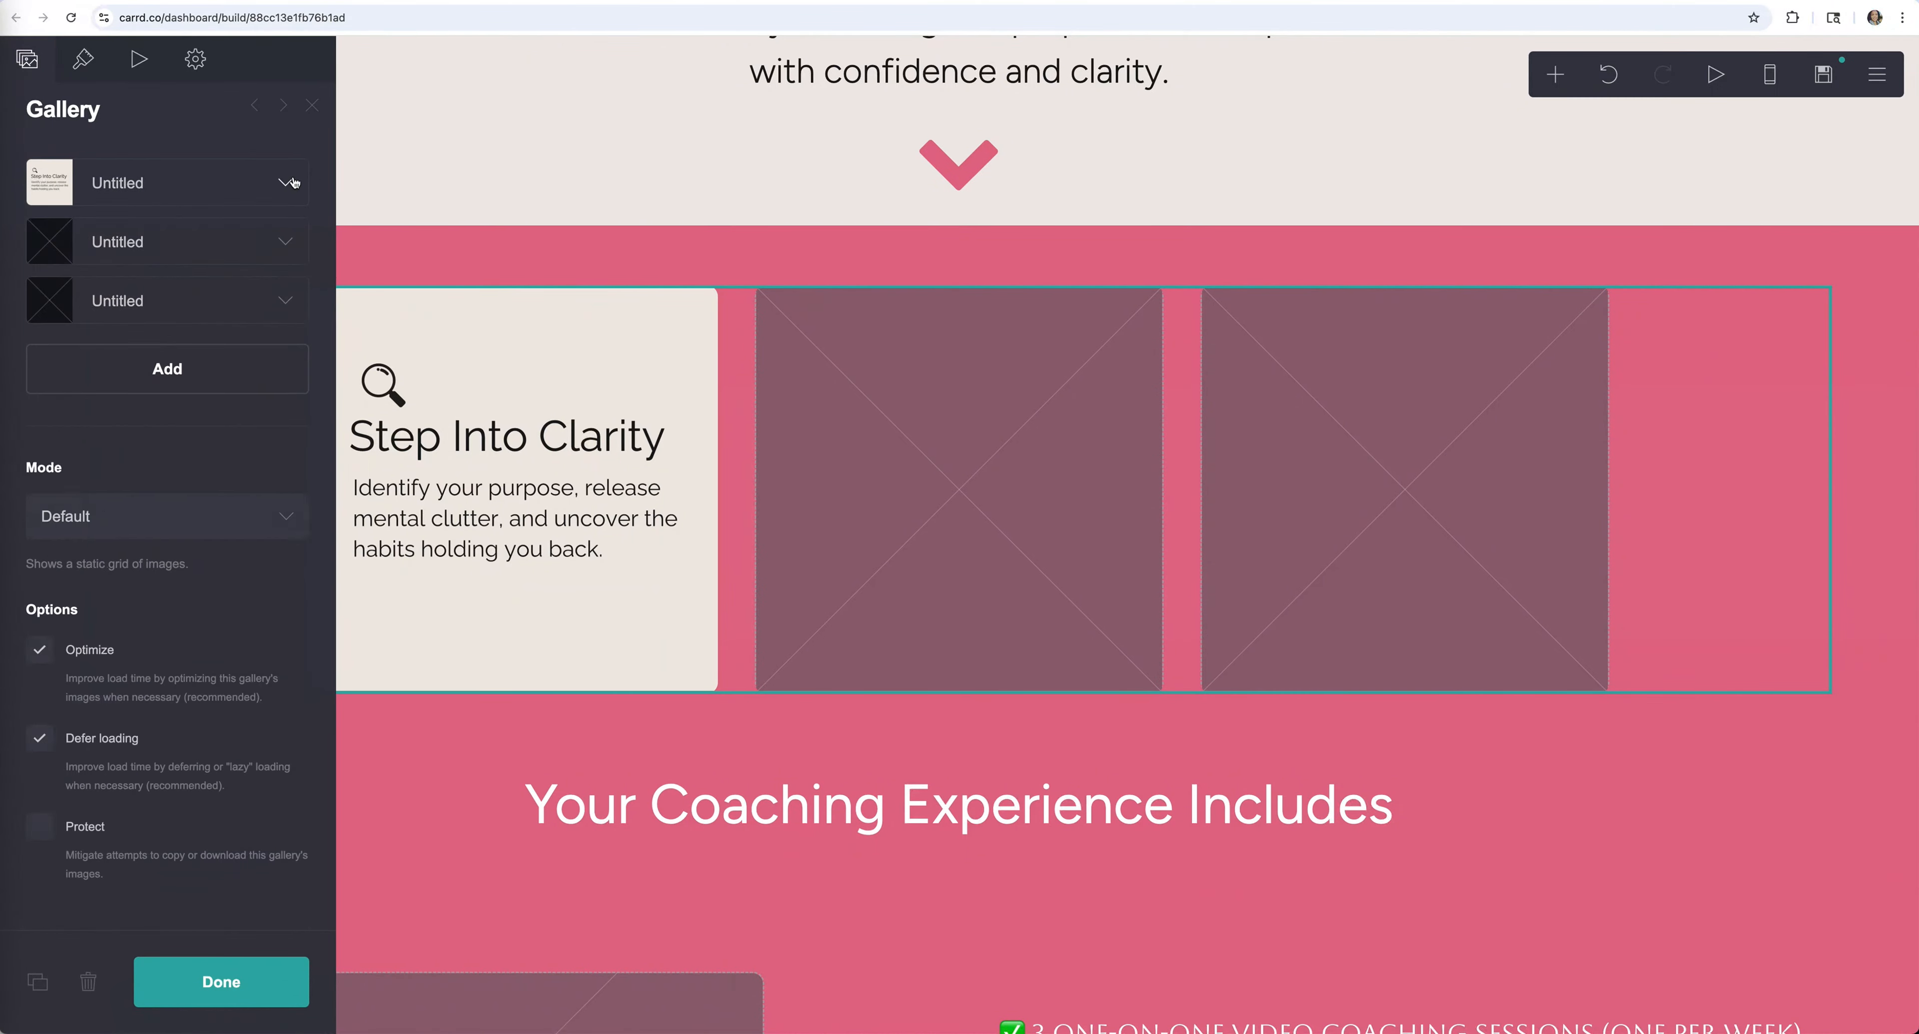
pyautogui.click(188, 382)
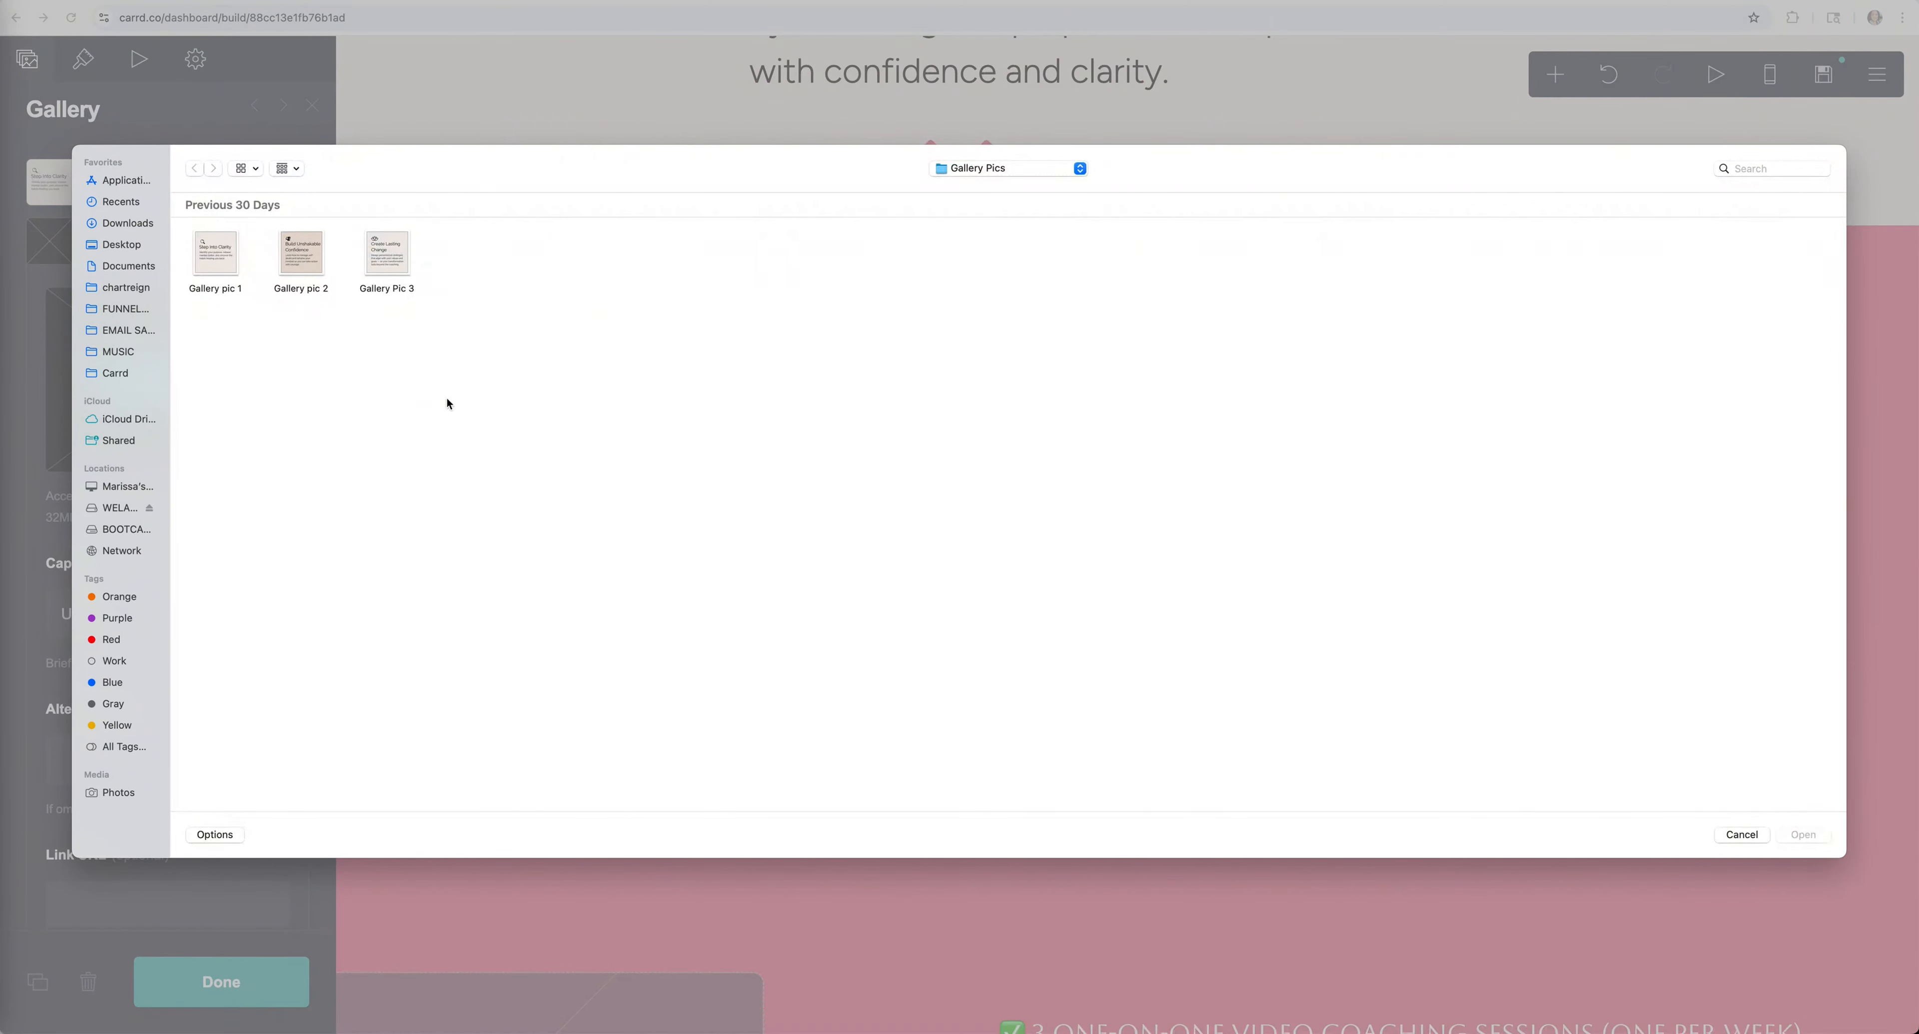
pyautogui.click(306, 252)
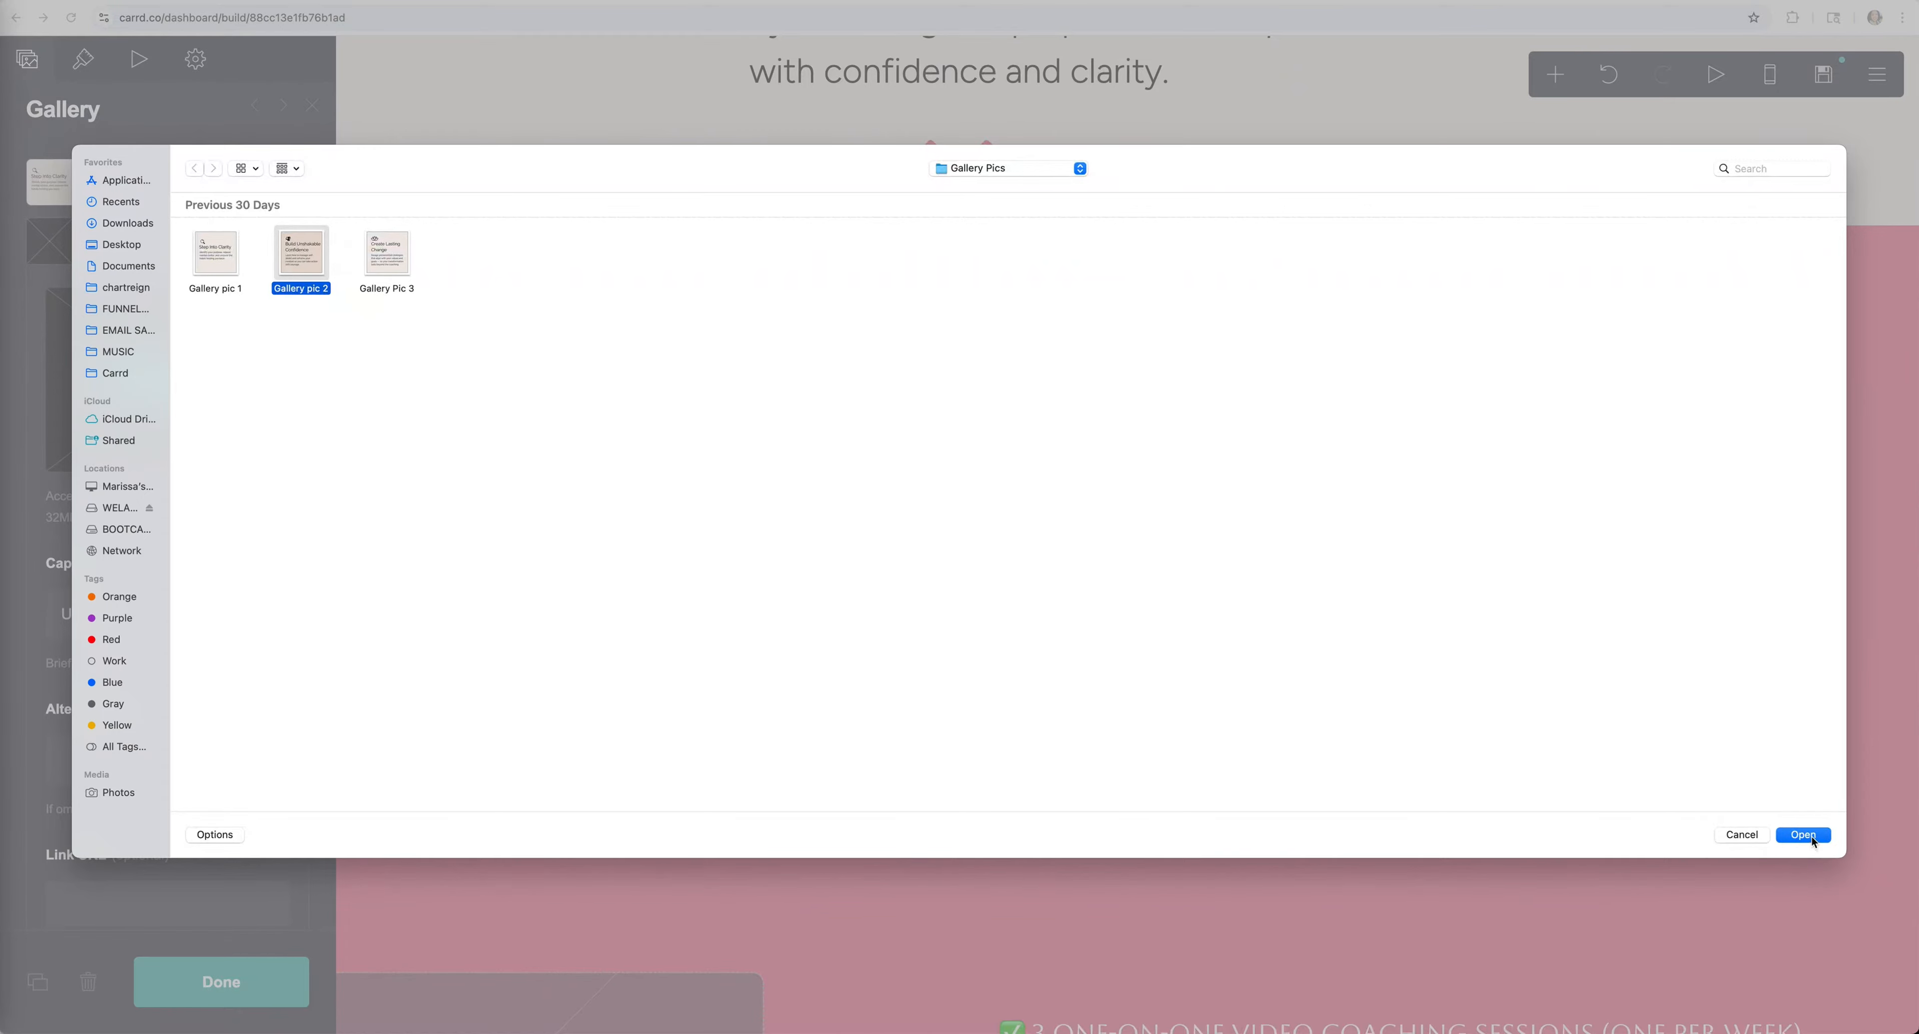
pyautogui.click(1811, 837)
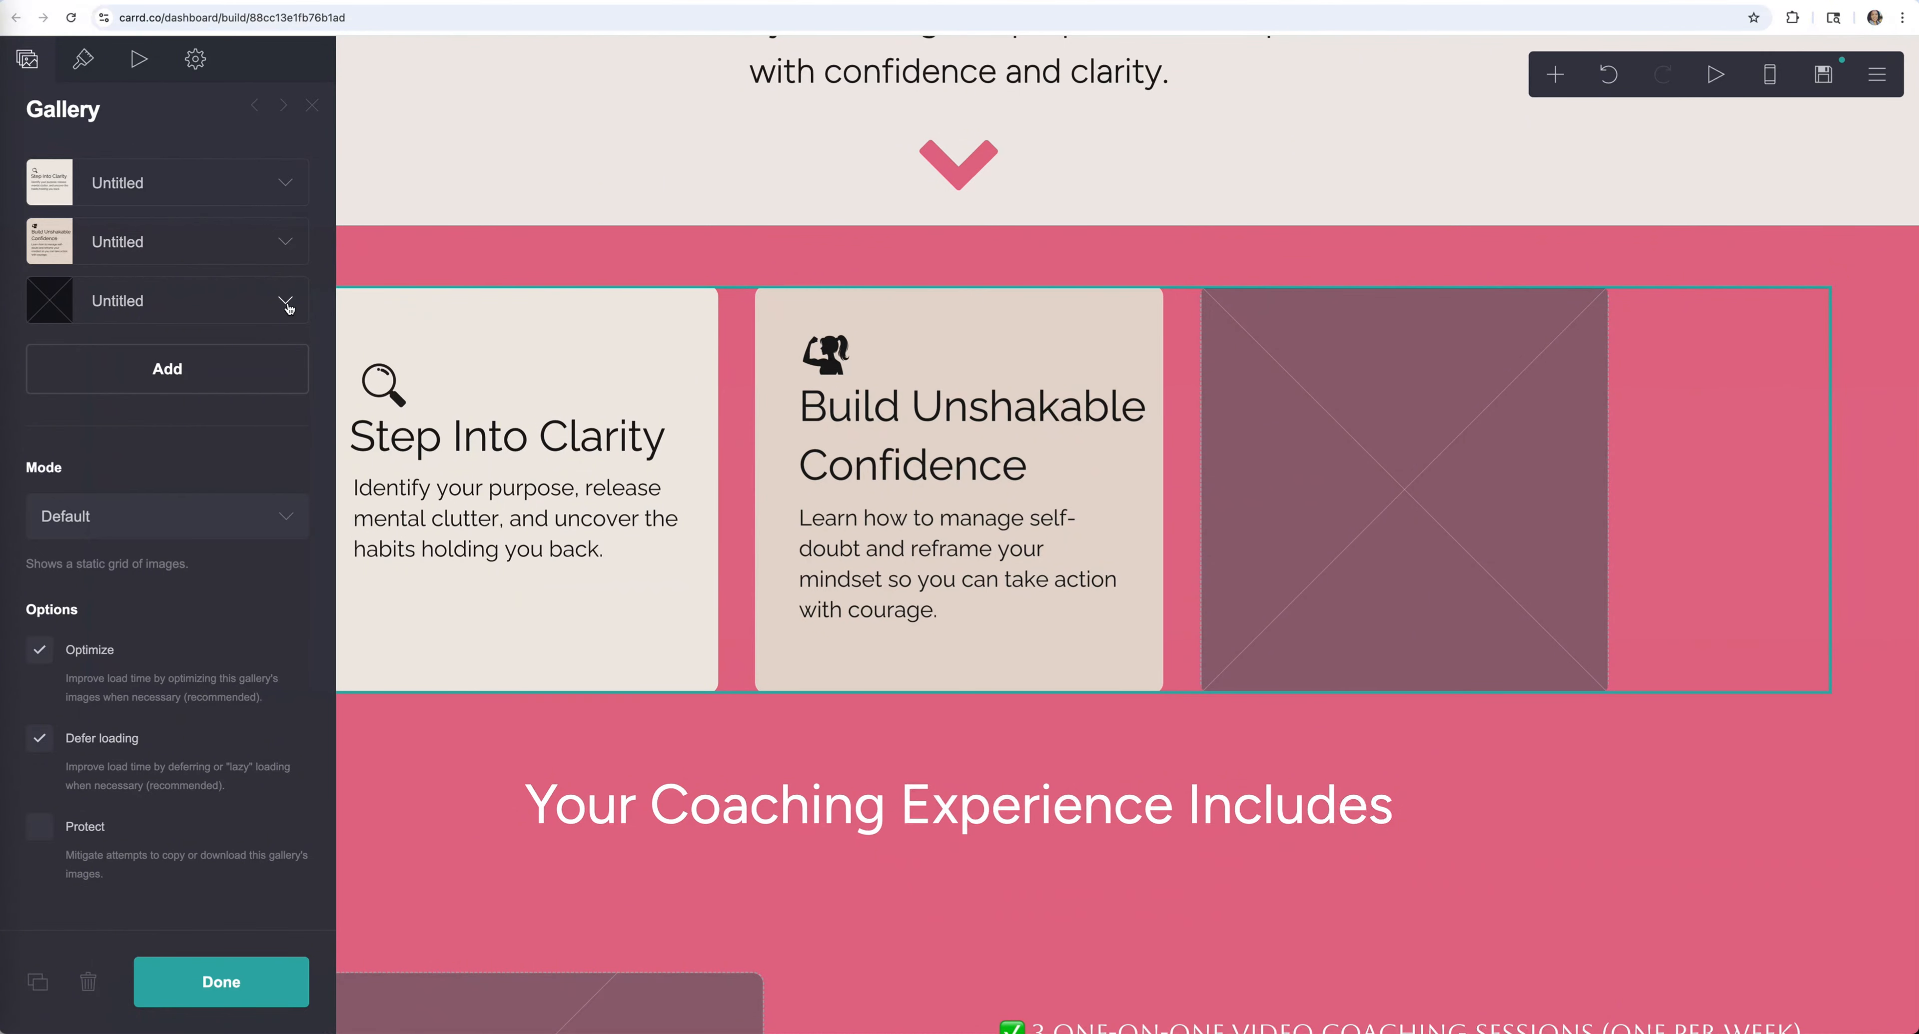
pyautogui.click(286, 301)
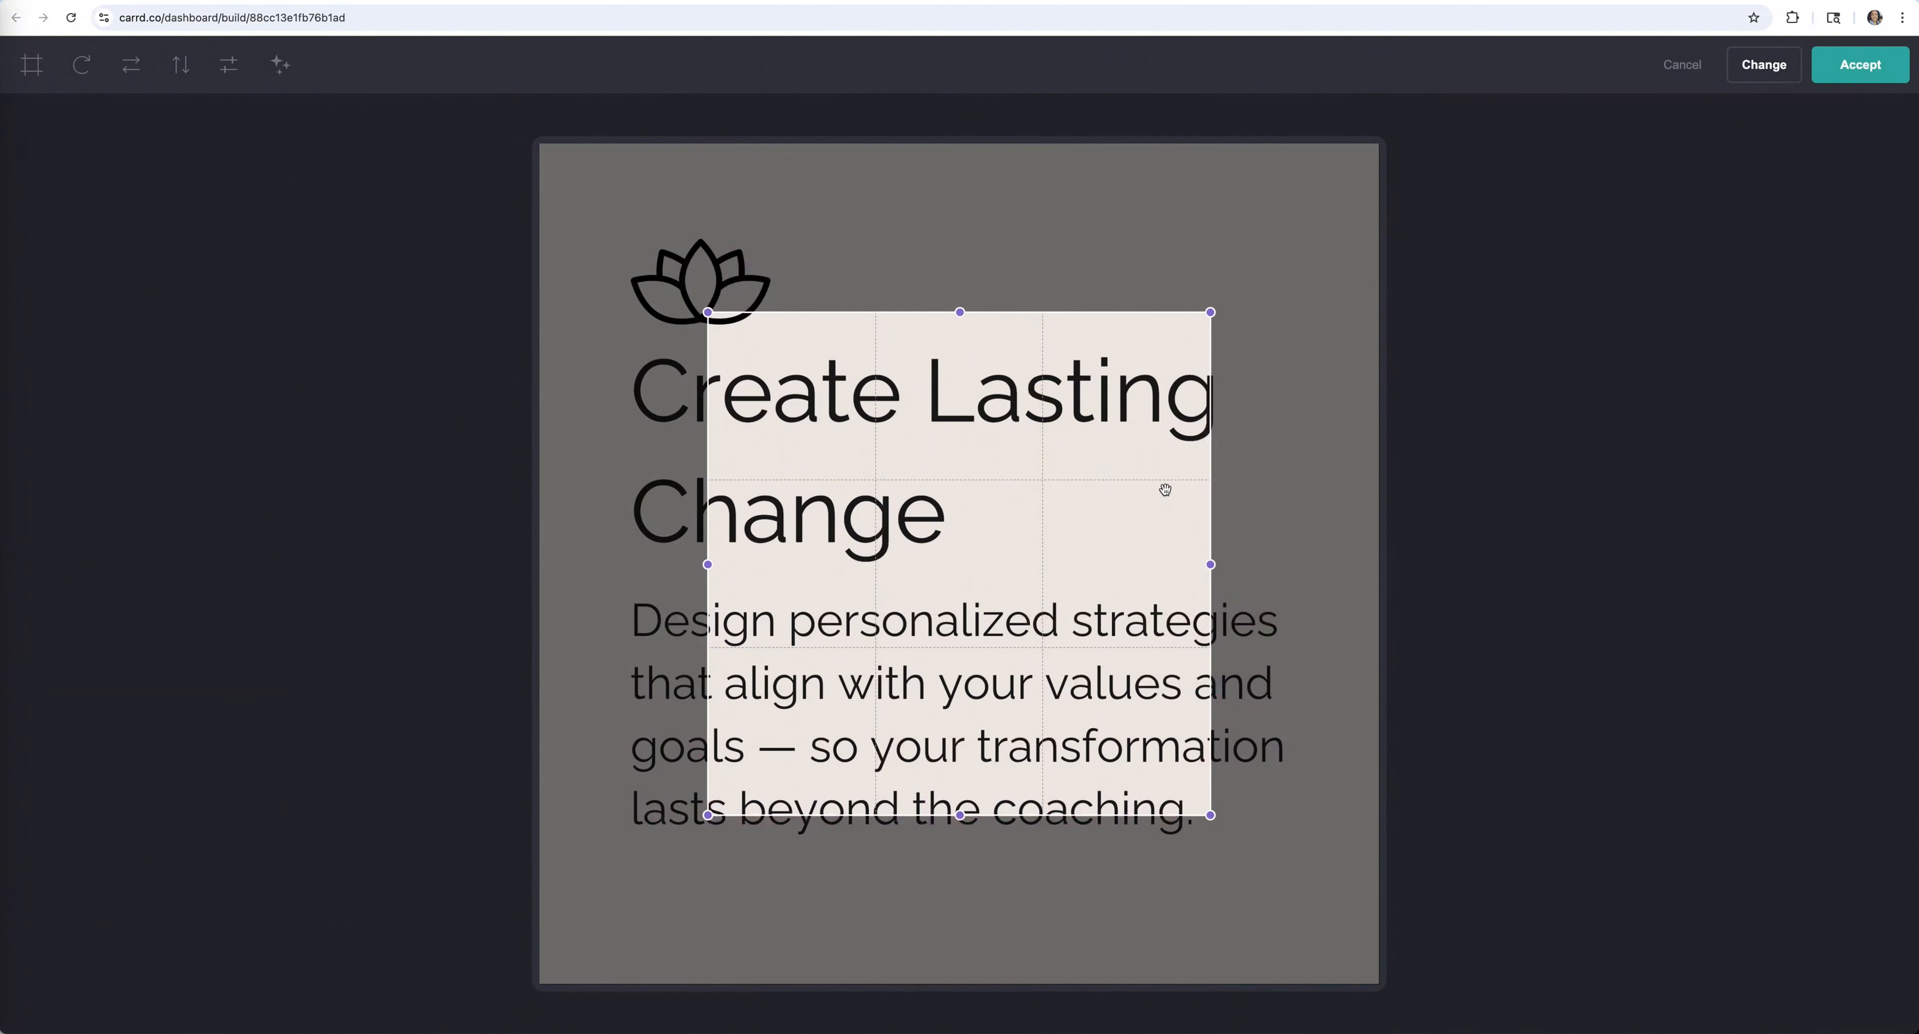
pyautogui.click(31, 65)
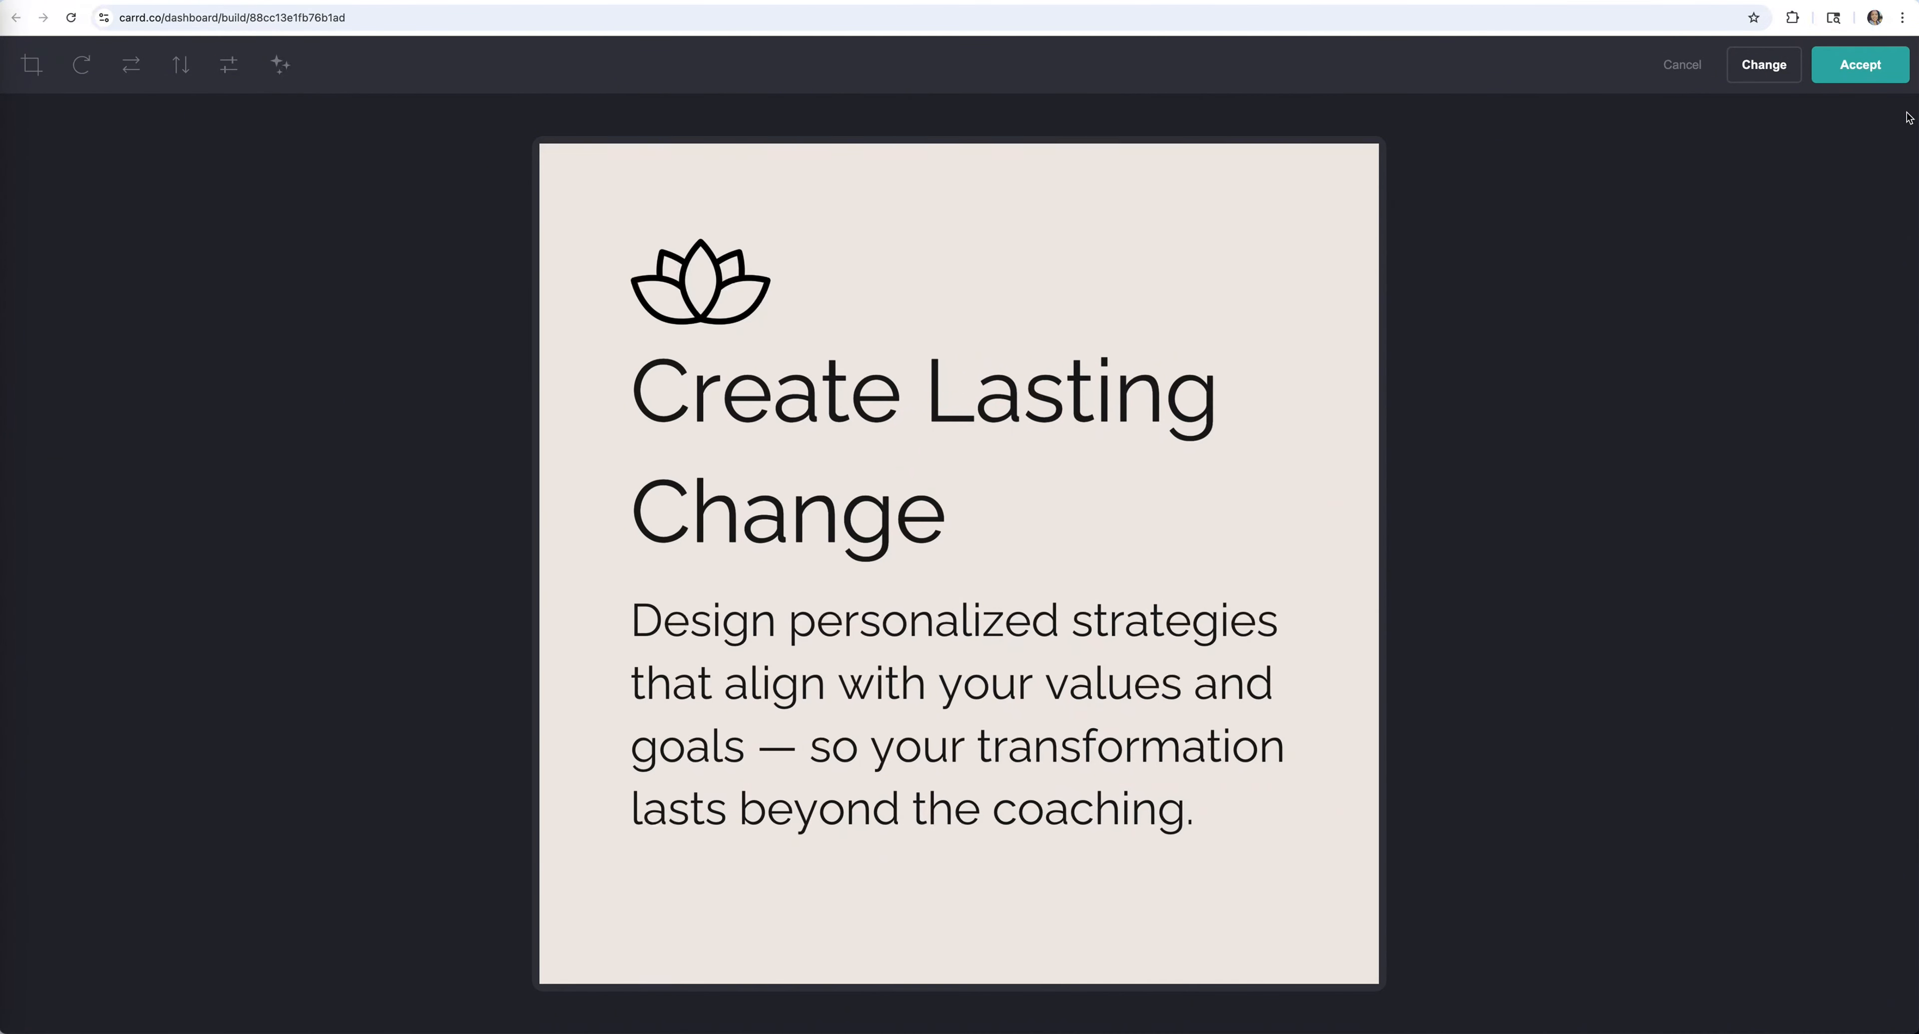
pyautogui.click(1868, 79)
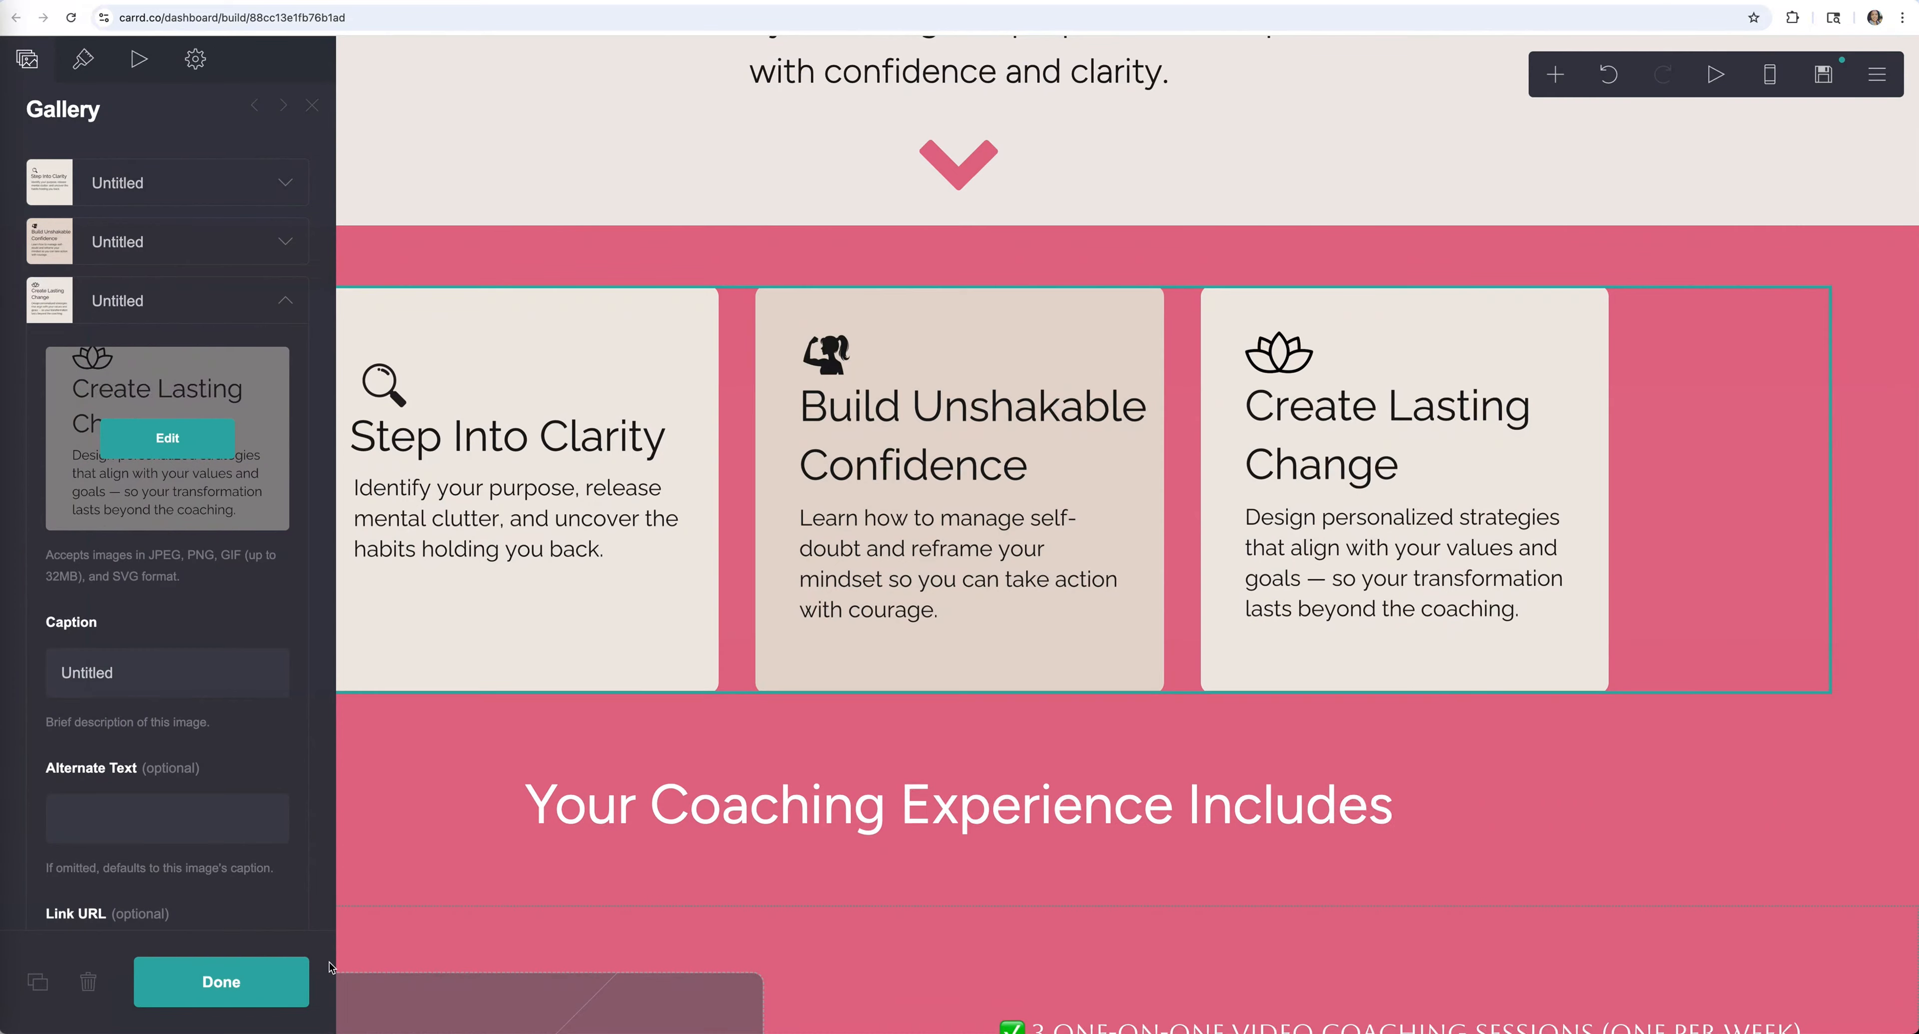
pyautogui.click(283, 982)
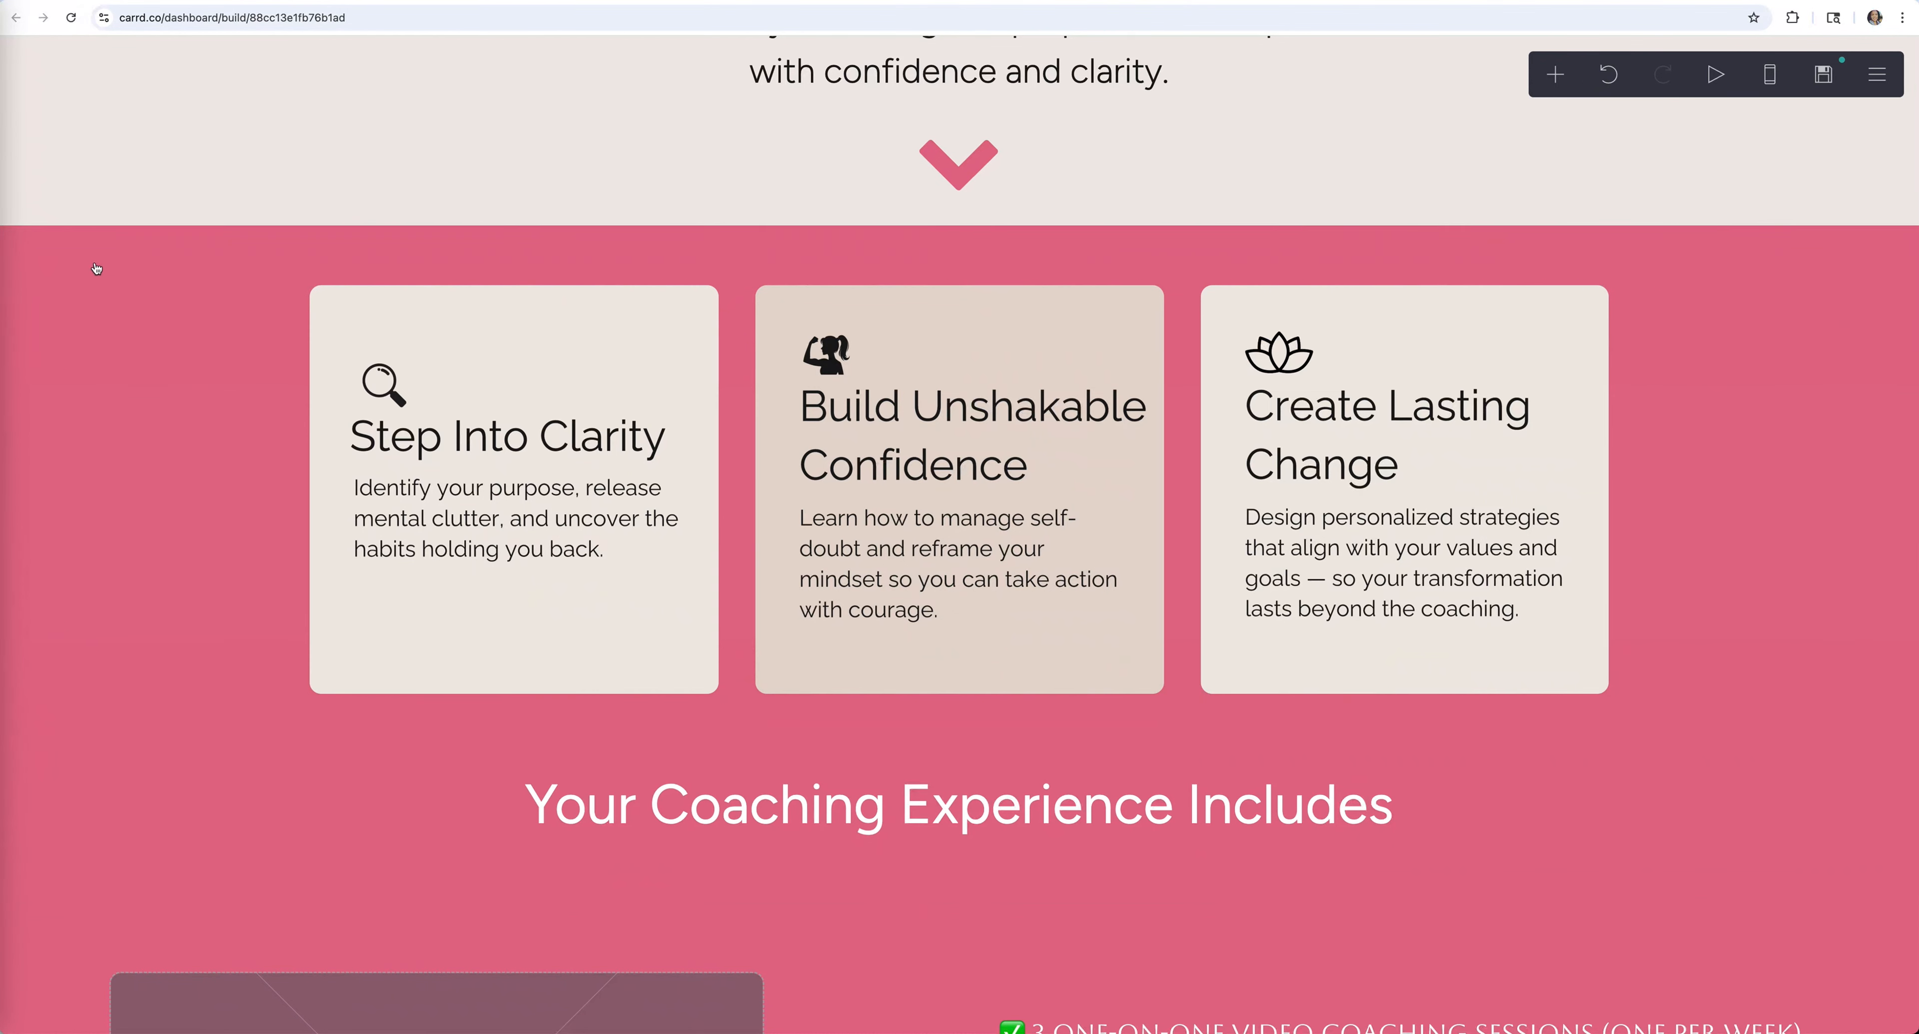
pyautogui.click(84, 250)
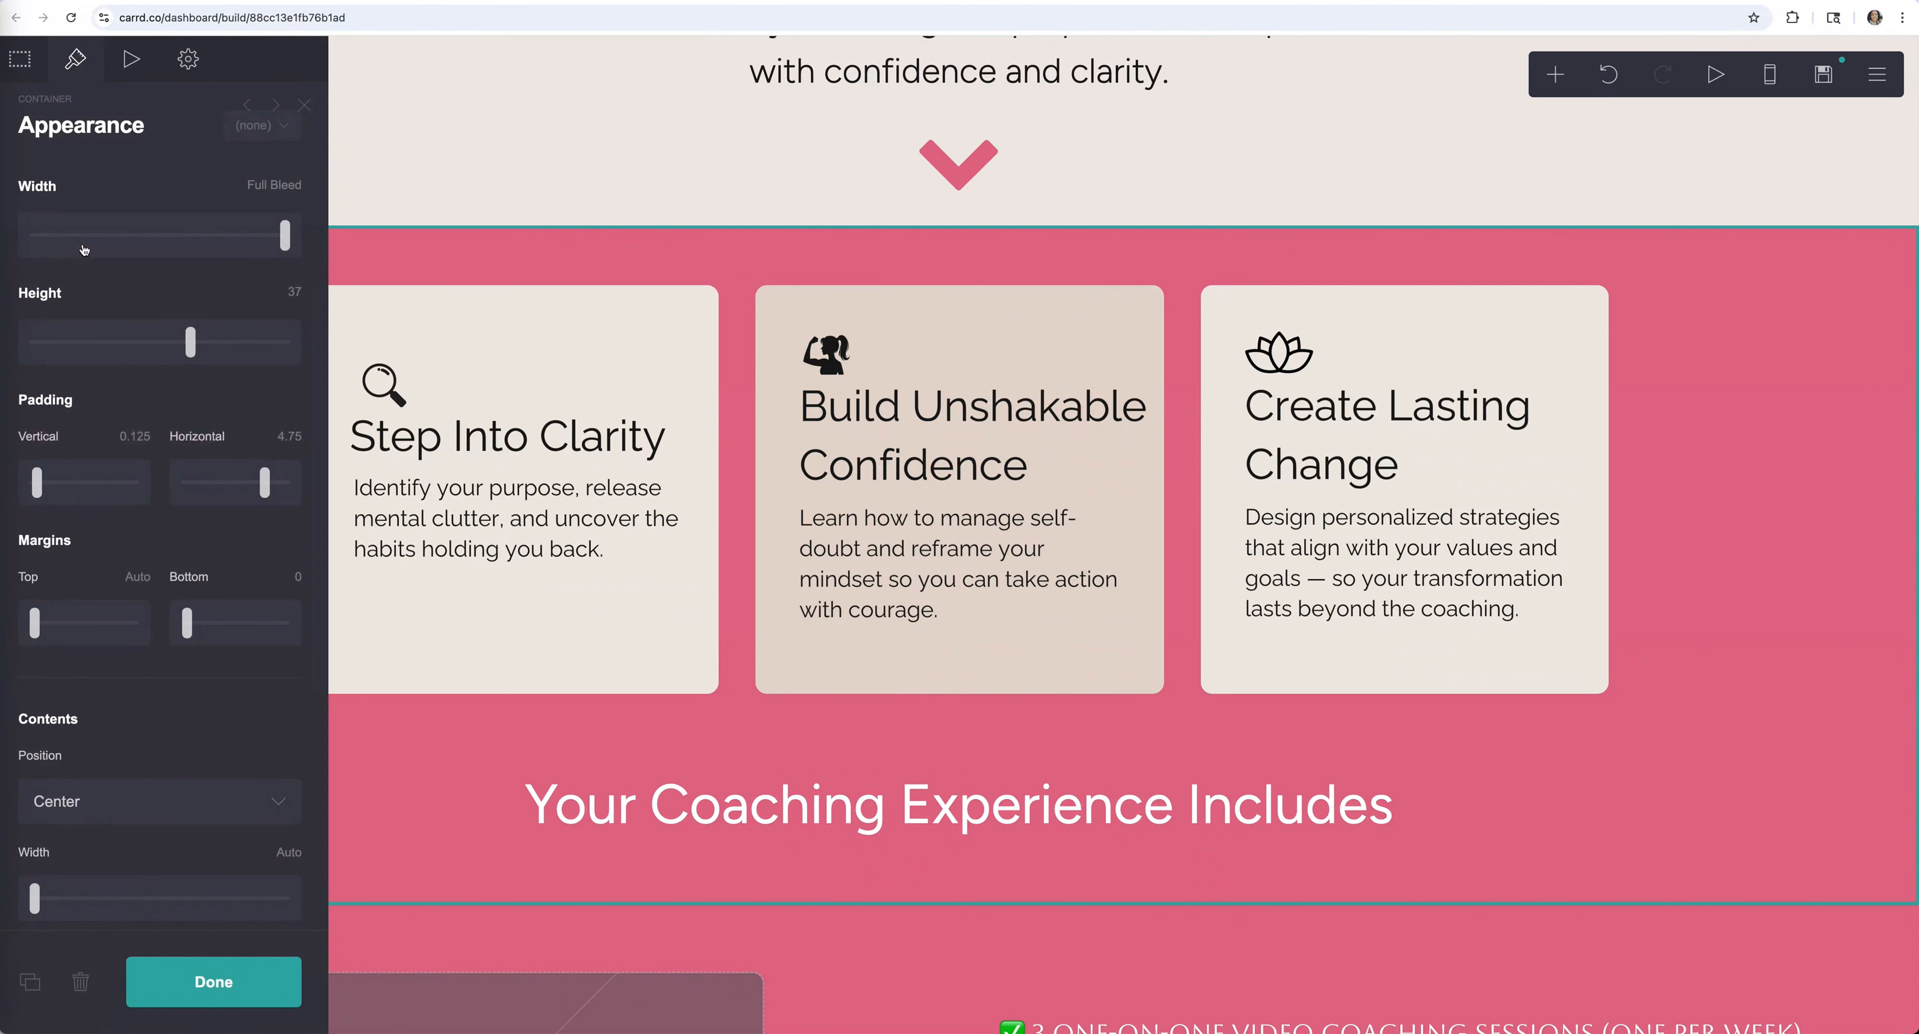
pyautogui.click(87, 984)
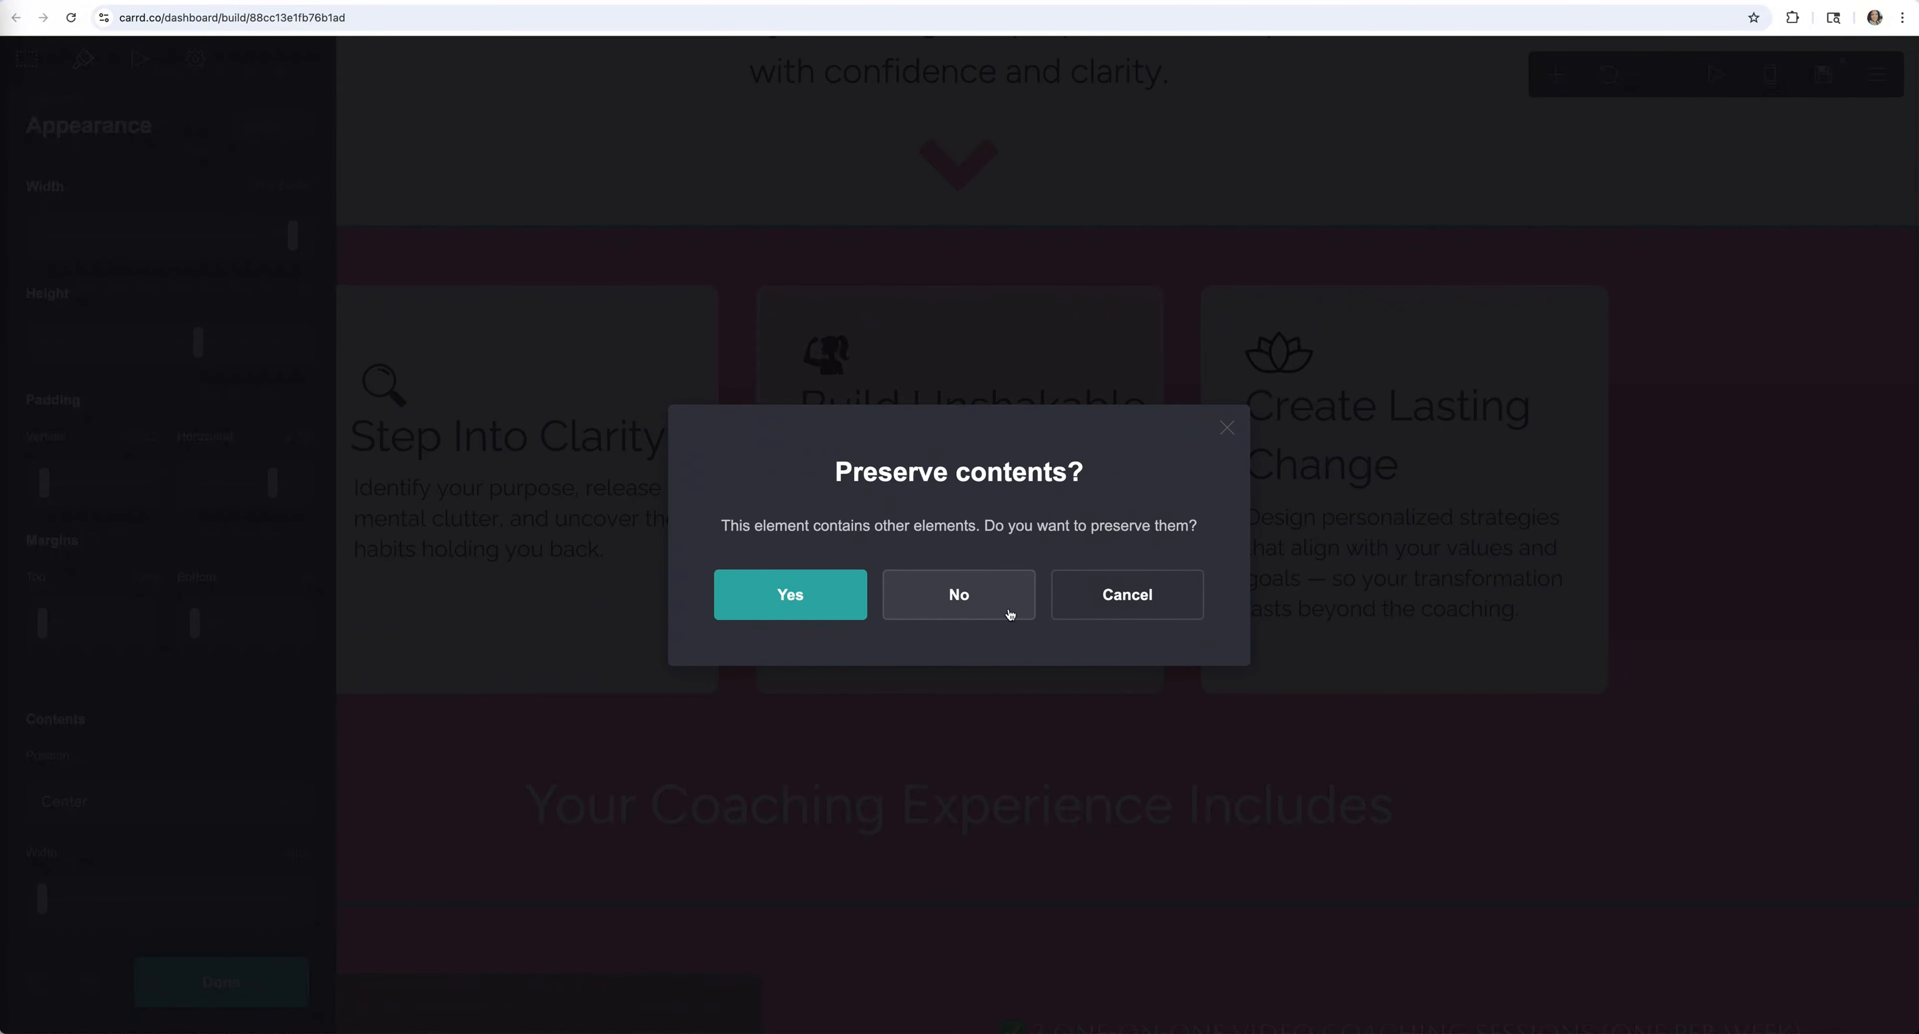
pyautogui.click(973, 609)
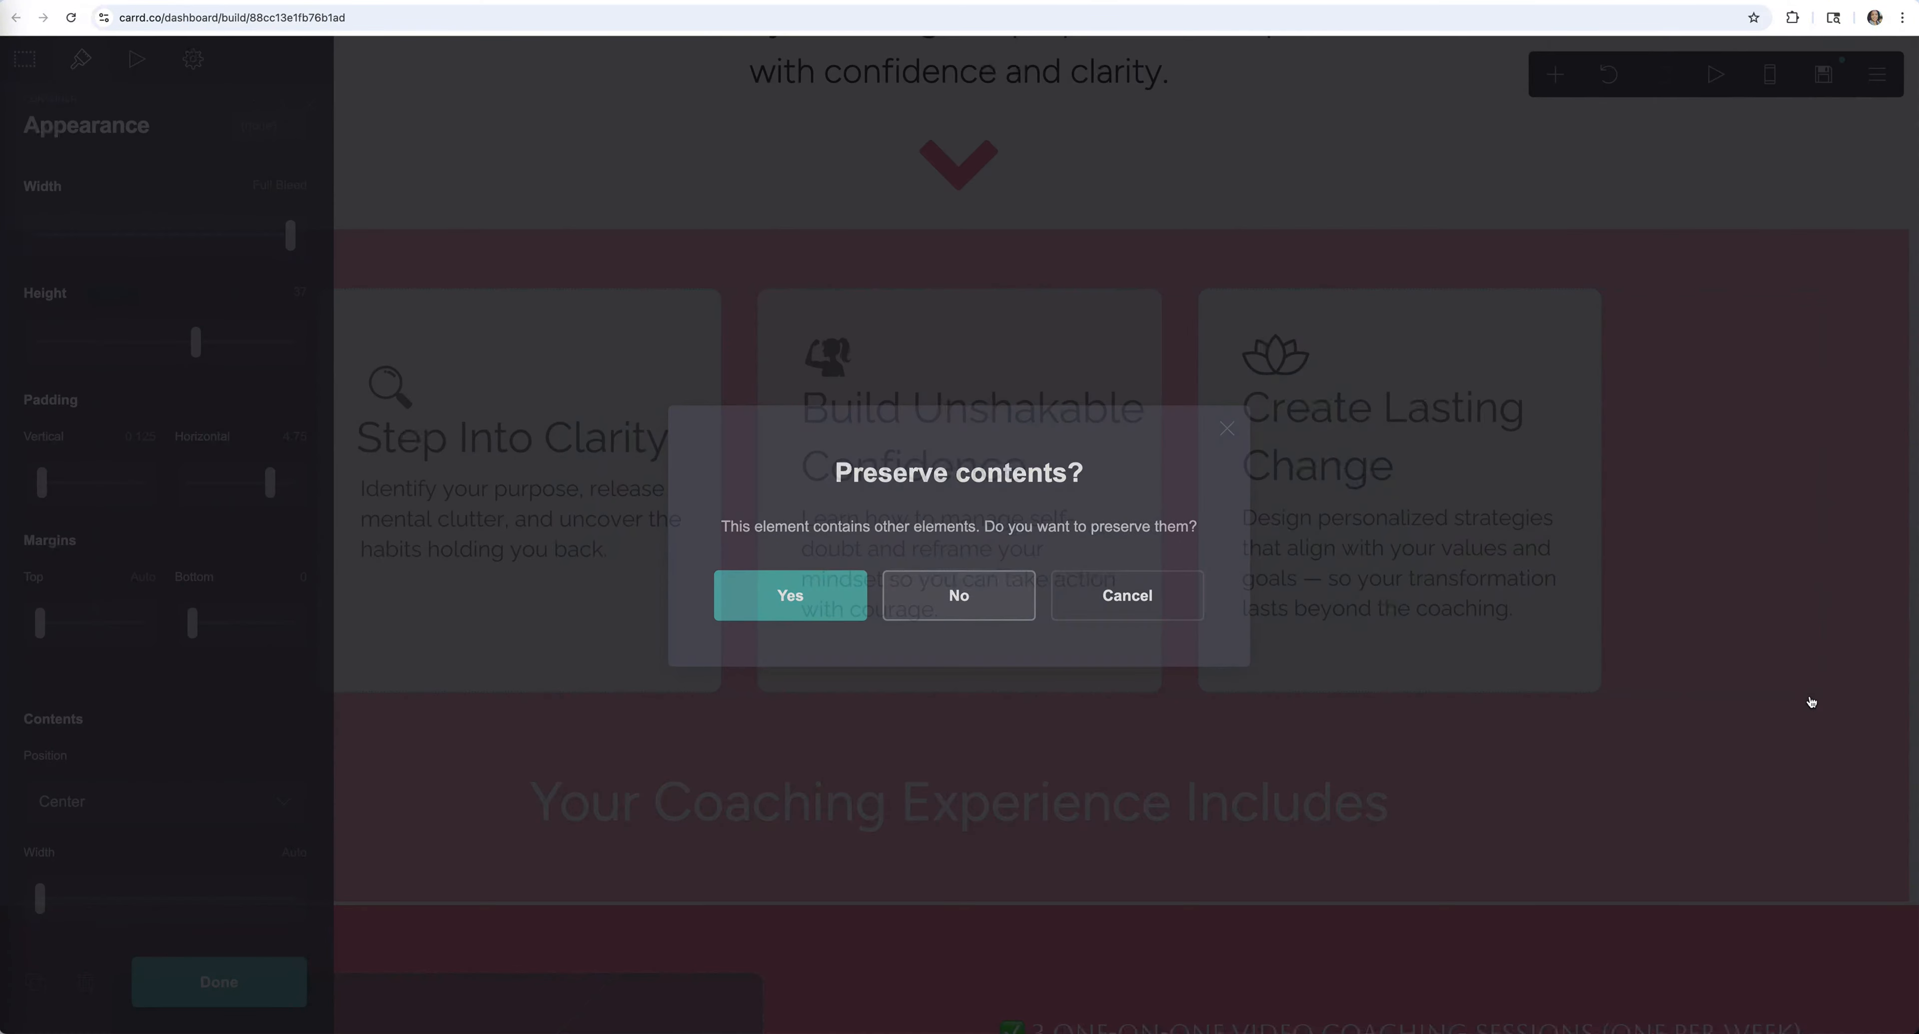
pyautogui.scroll(5, 909, 265)
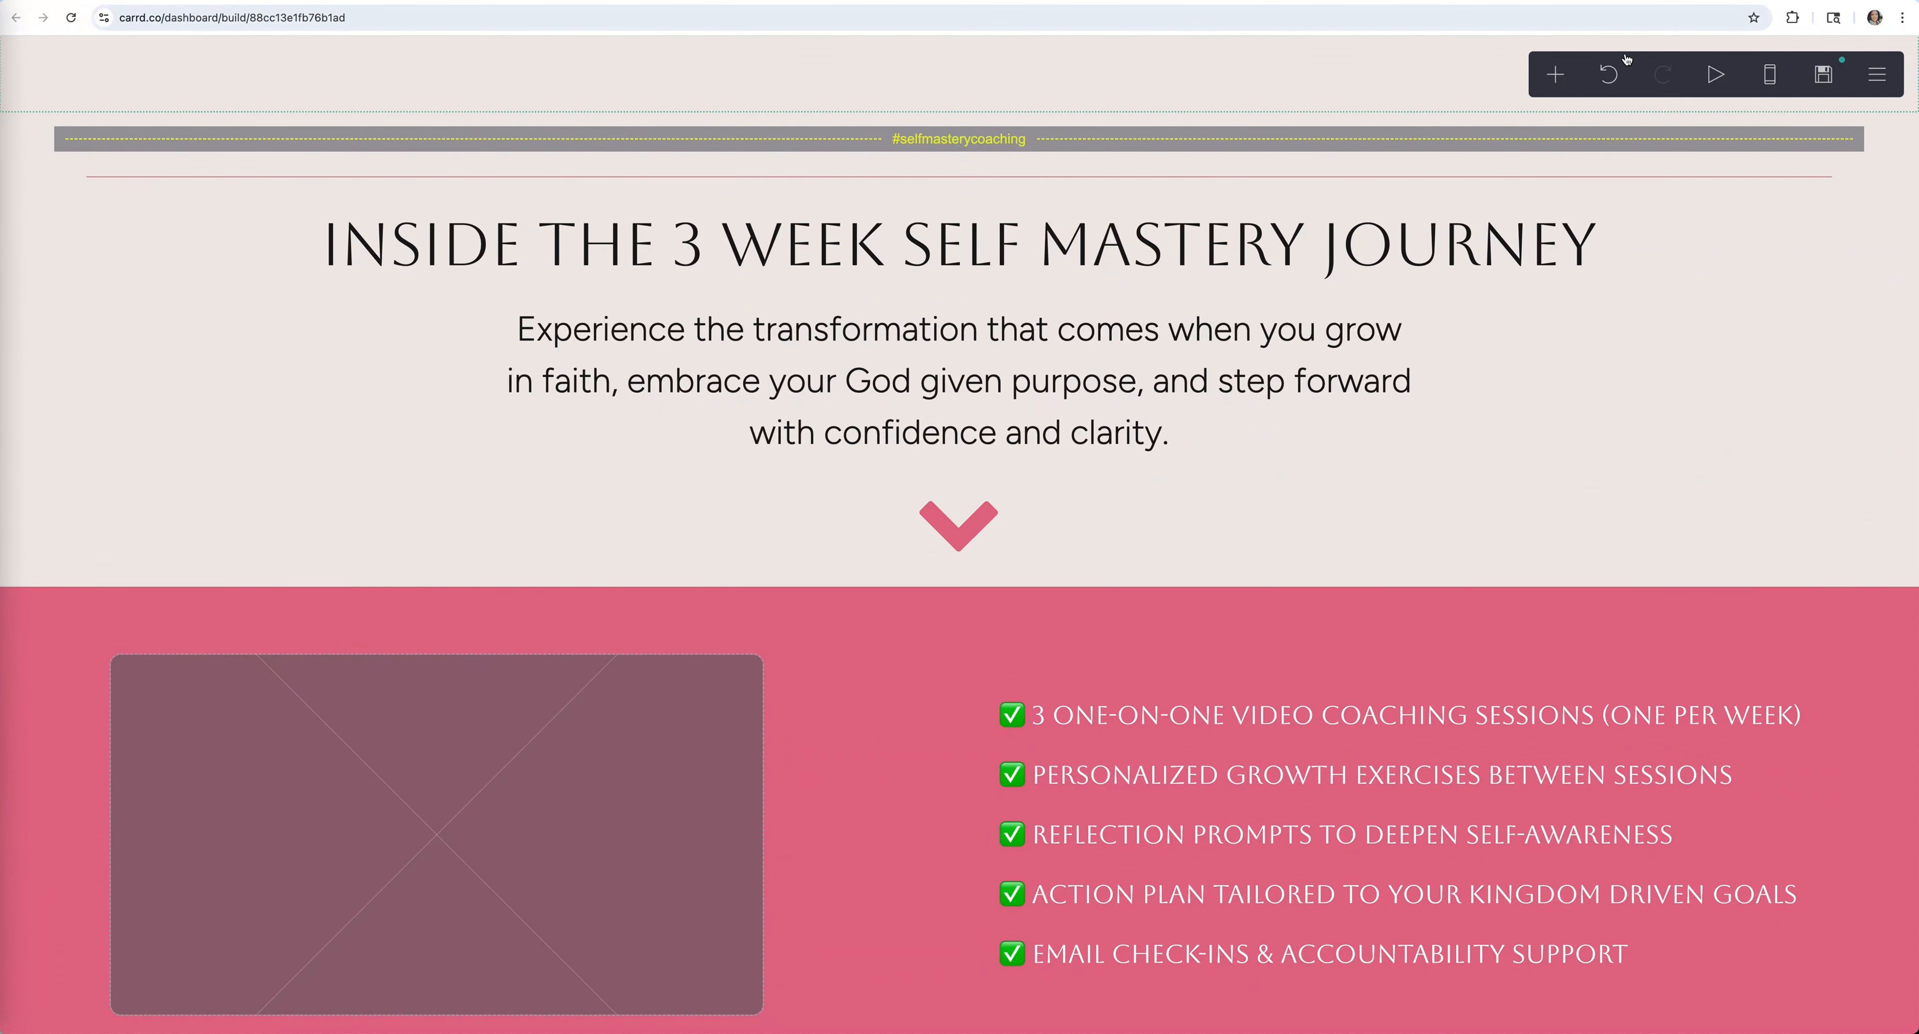
pyautogui.click(1608, 74)
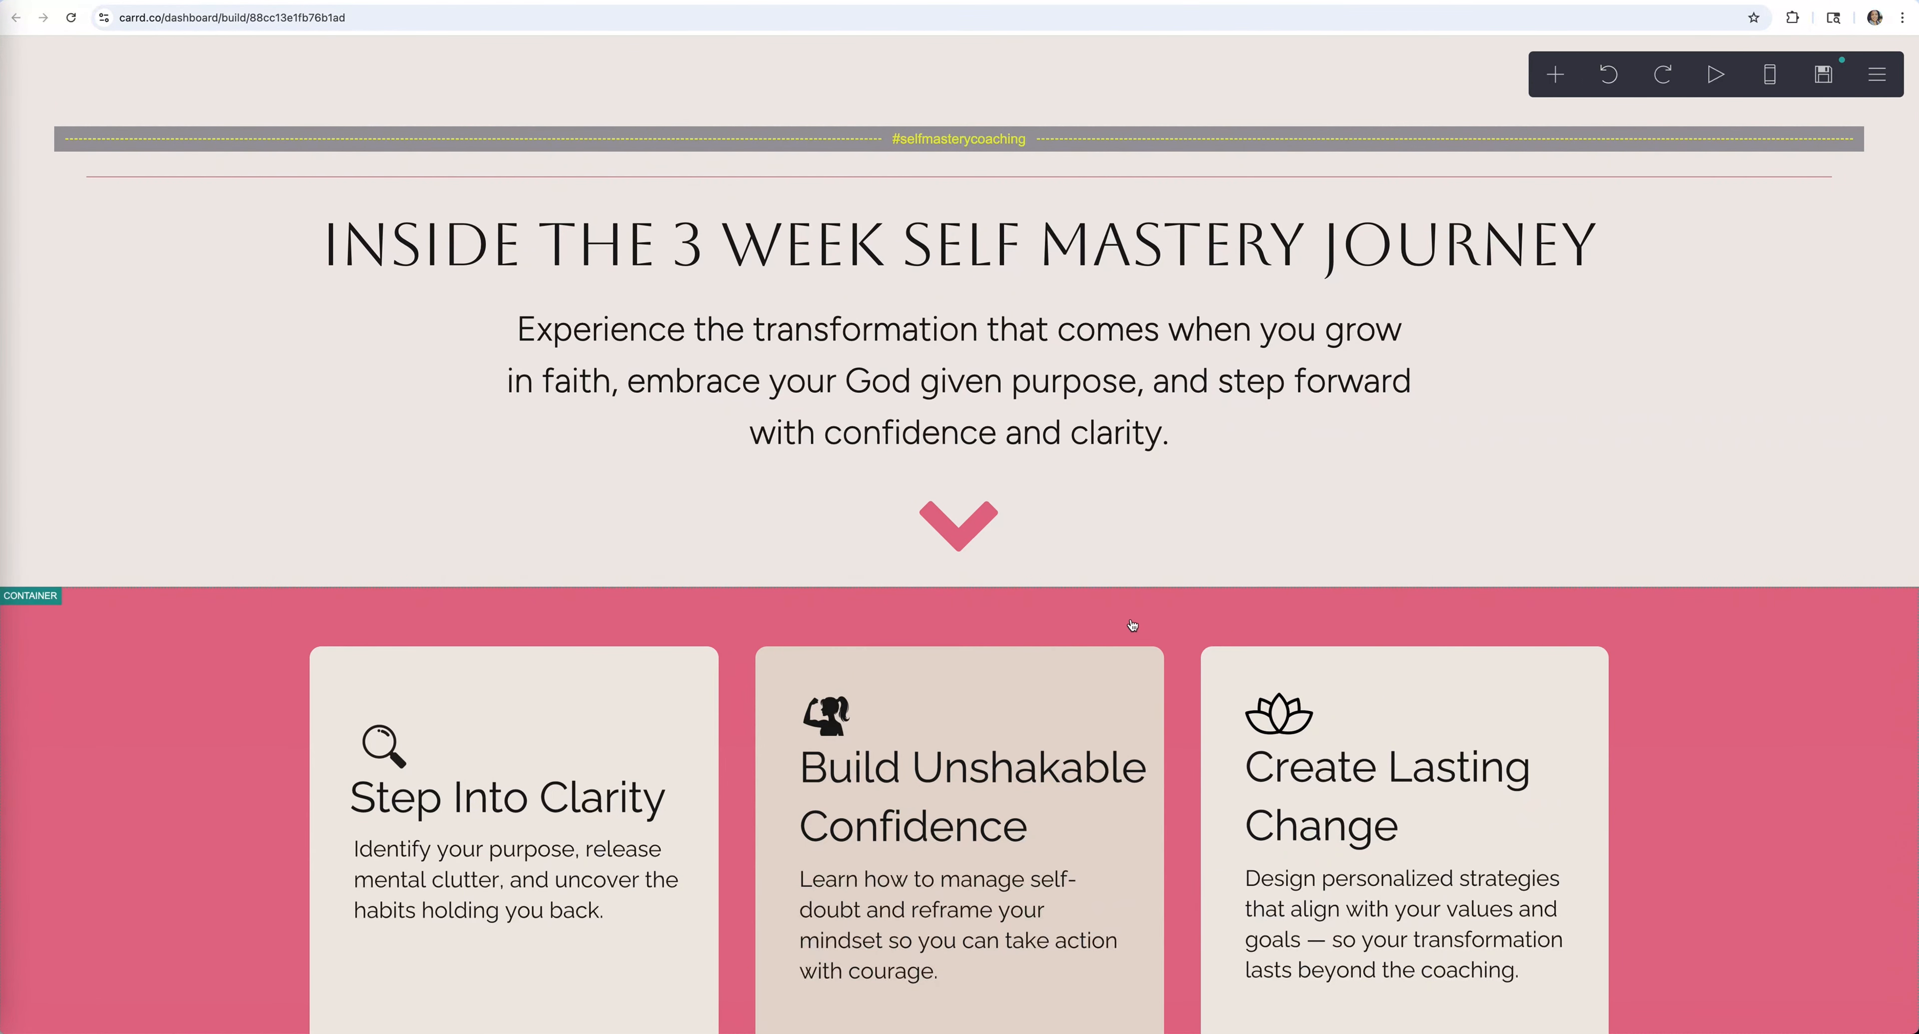
# Upload a smiling-woman-at-laptop photo into the placeholder beside 'Your Coaching Experience Includes'
pyautogui.scroll(-5, 1131, 626)
pyautogui.scroll(-6, 774, 432)
pyautogui.click(432, 608)
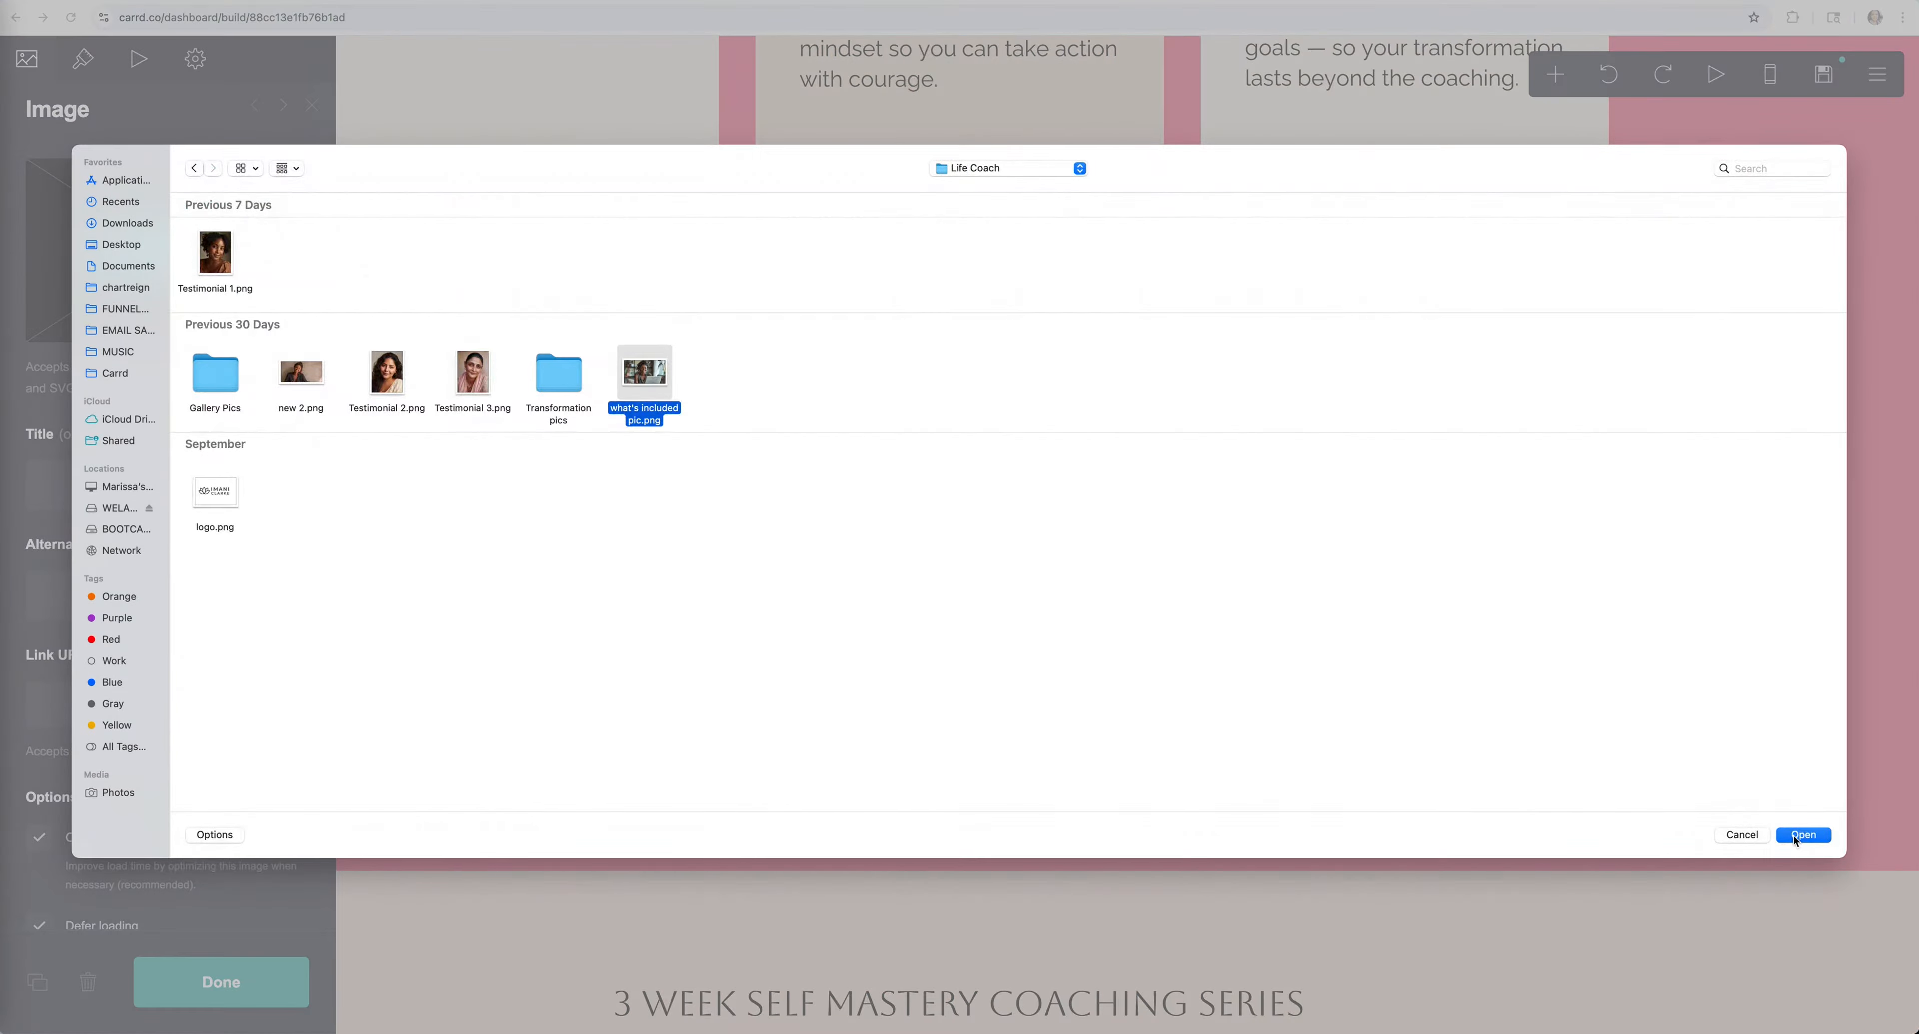
pyautogui.click(1792, 835)
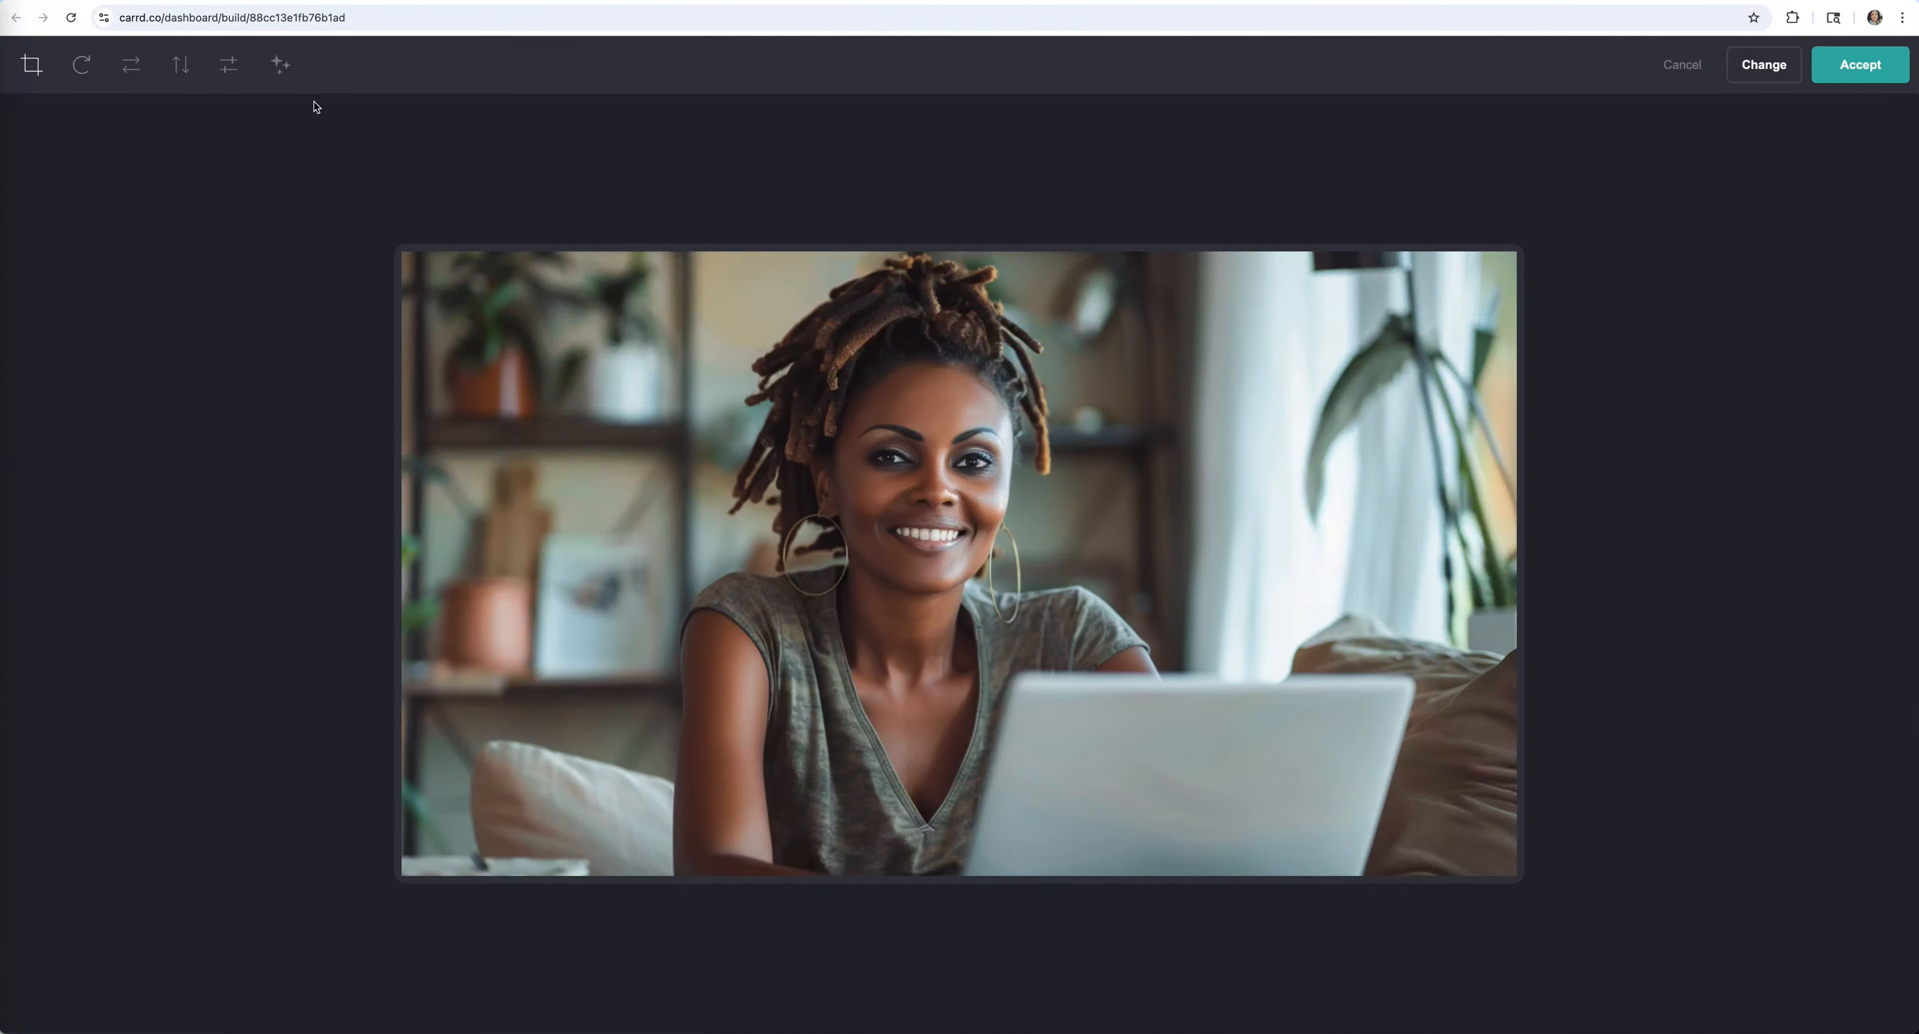
pyautogui.click(1860, 62)
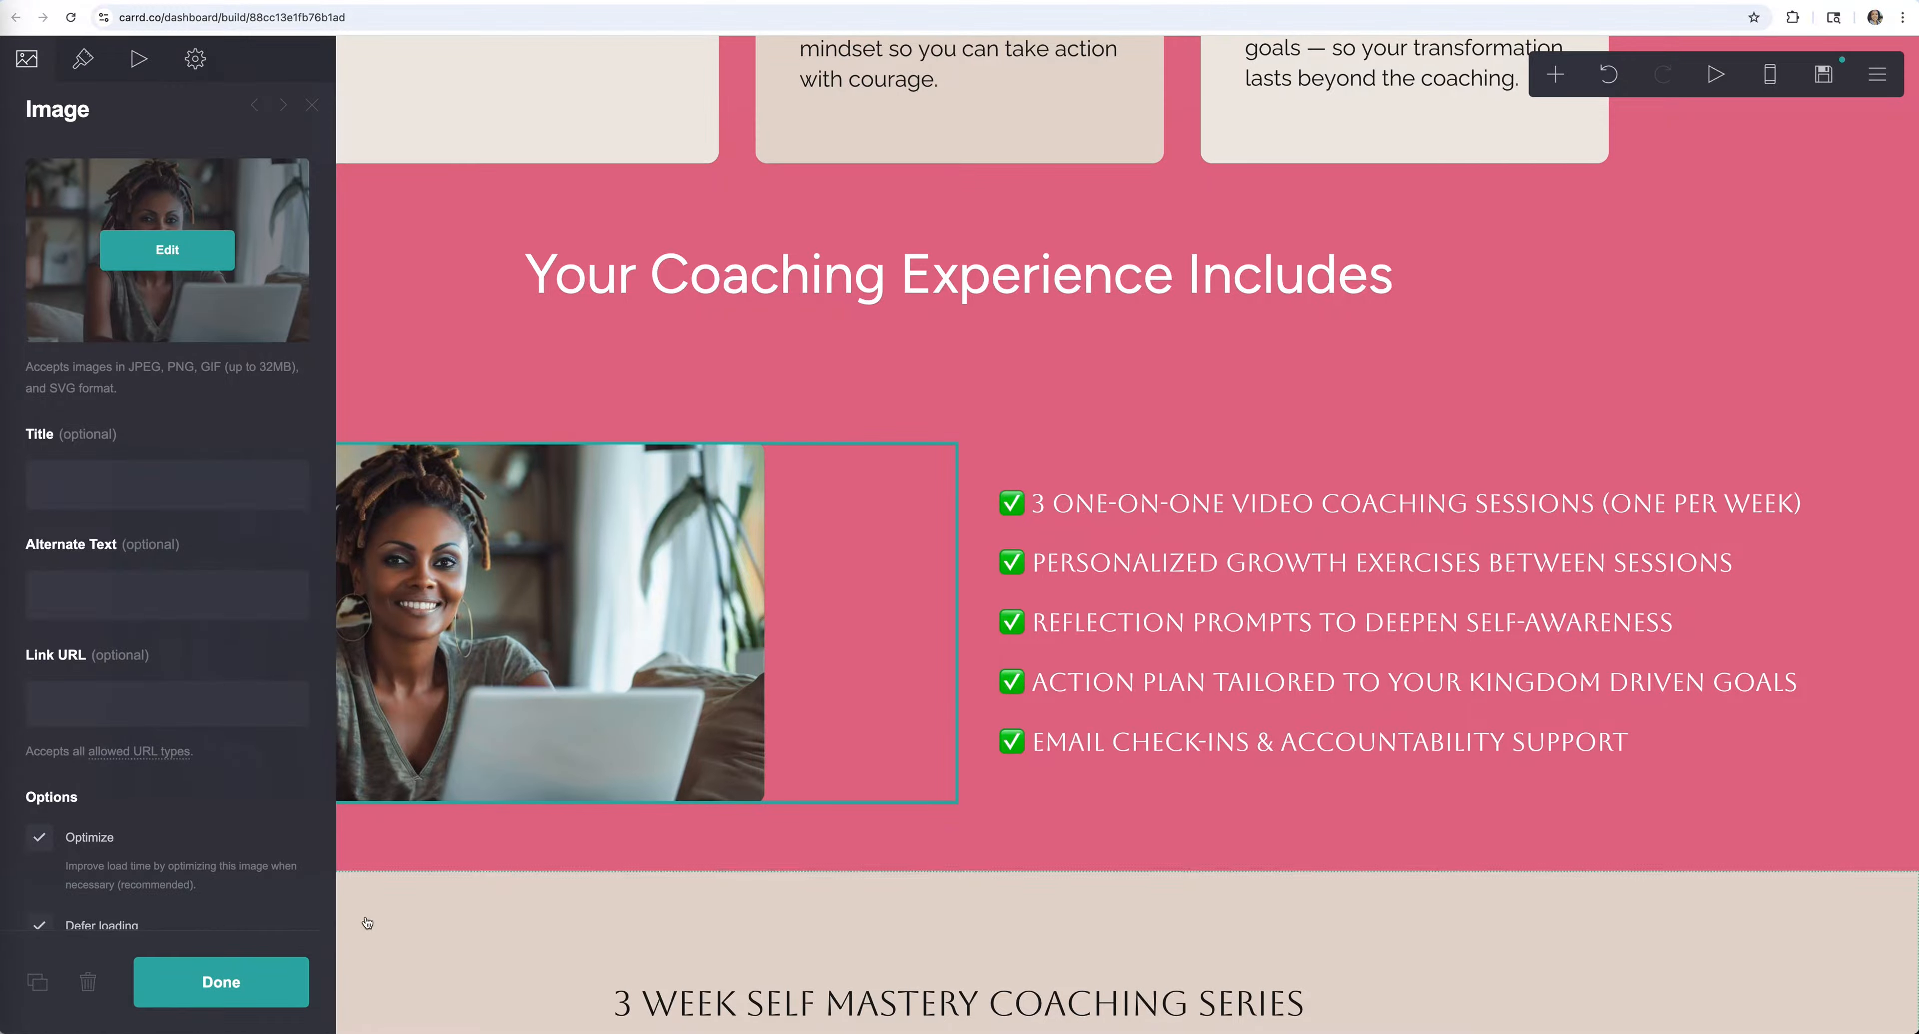
pyautogui.click(287, 993)
pyautogui.scroll(-8, 47, 511)
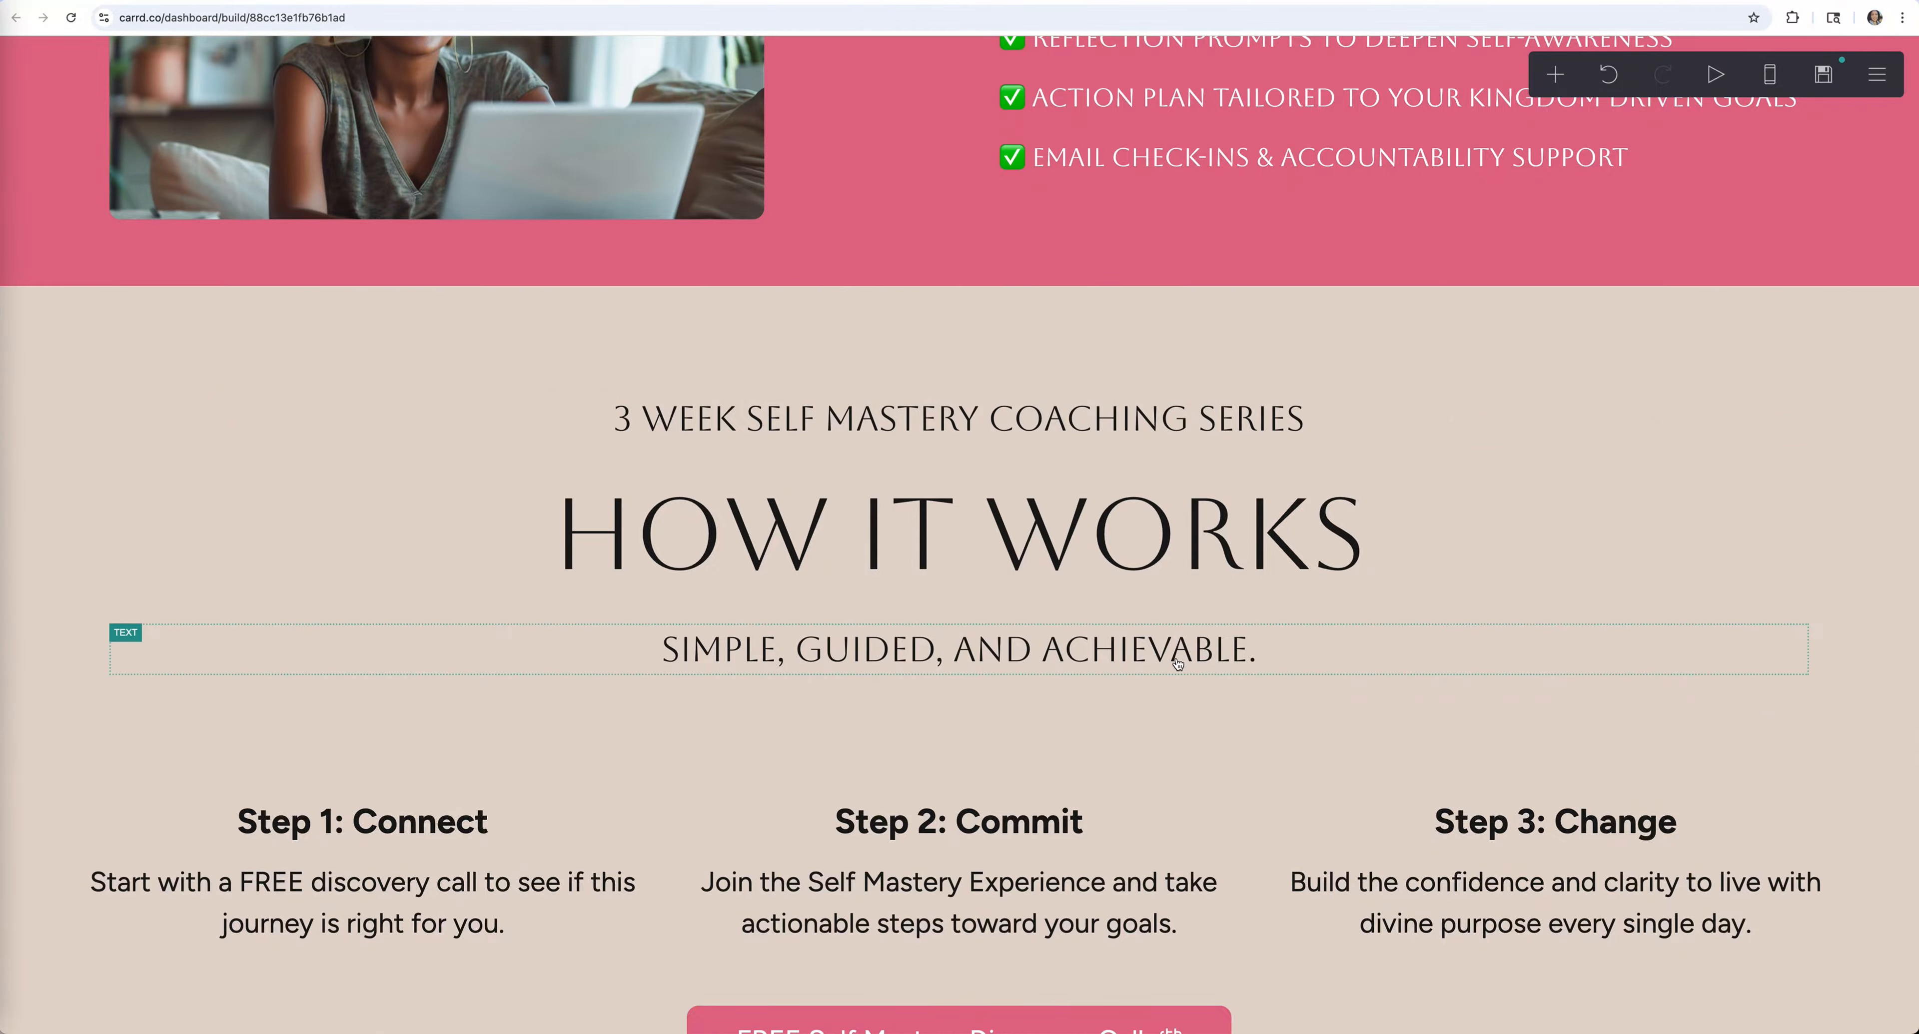
# Keep the contact form's type as Contact, with its 'Thank you! :)' message, and close its settings
pyautogui.scroll(-8, 1176, 663)
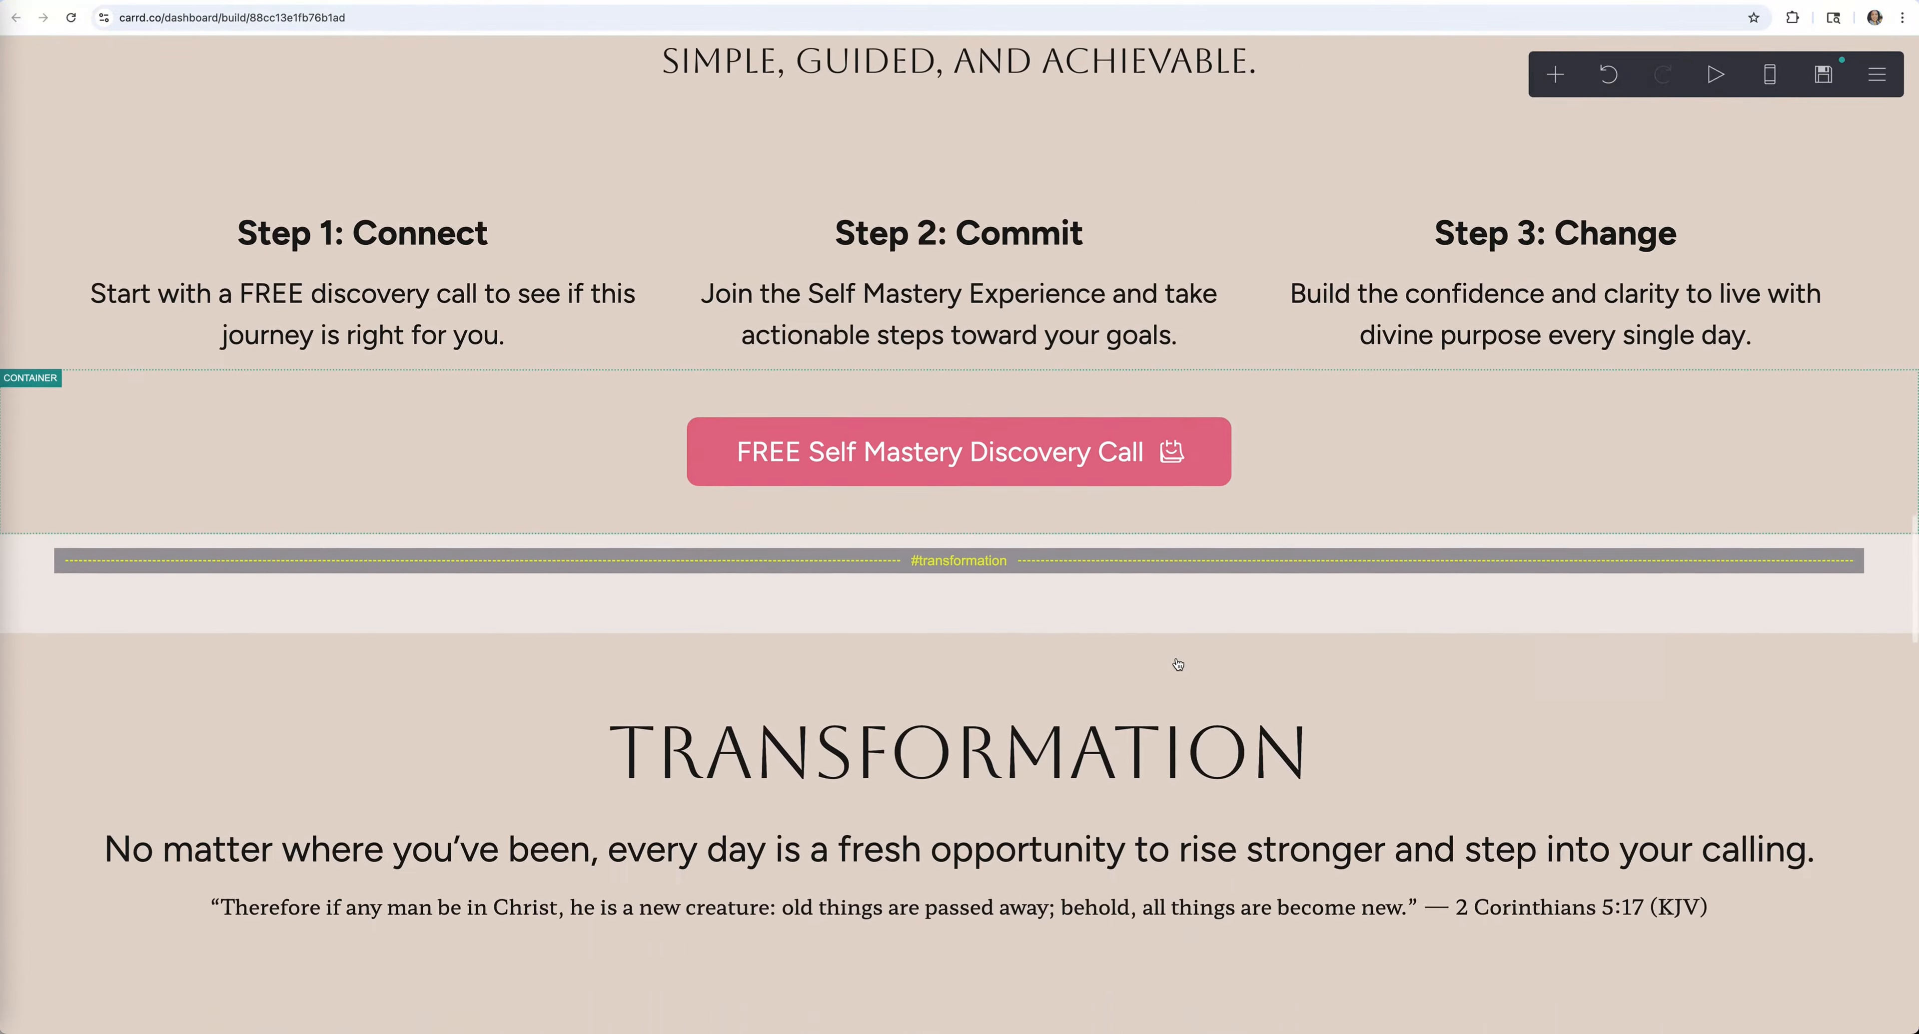
pyautogui.scroll(-13, 1177, 663)
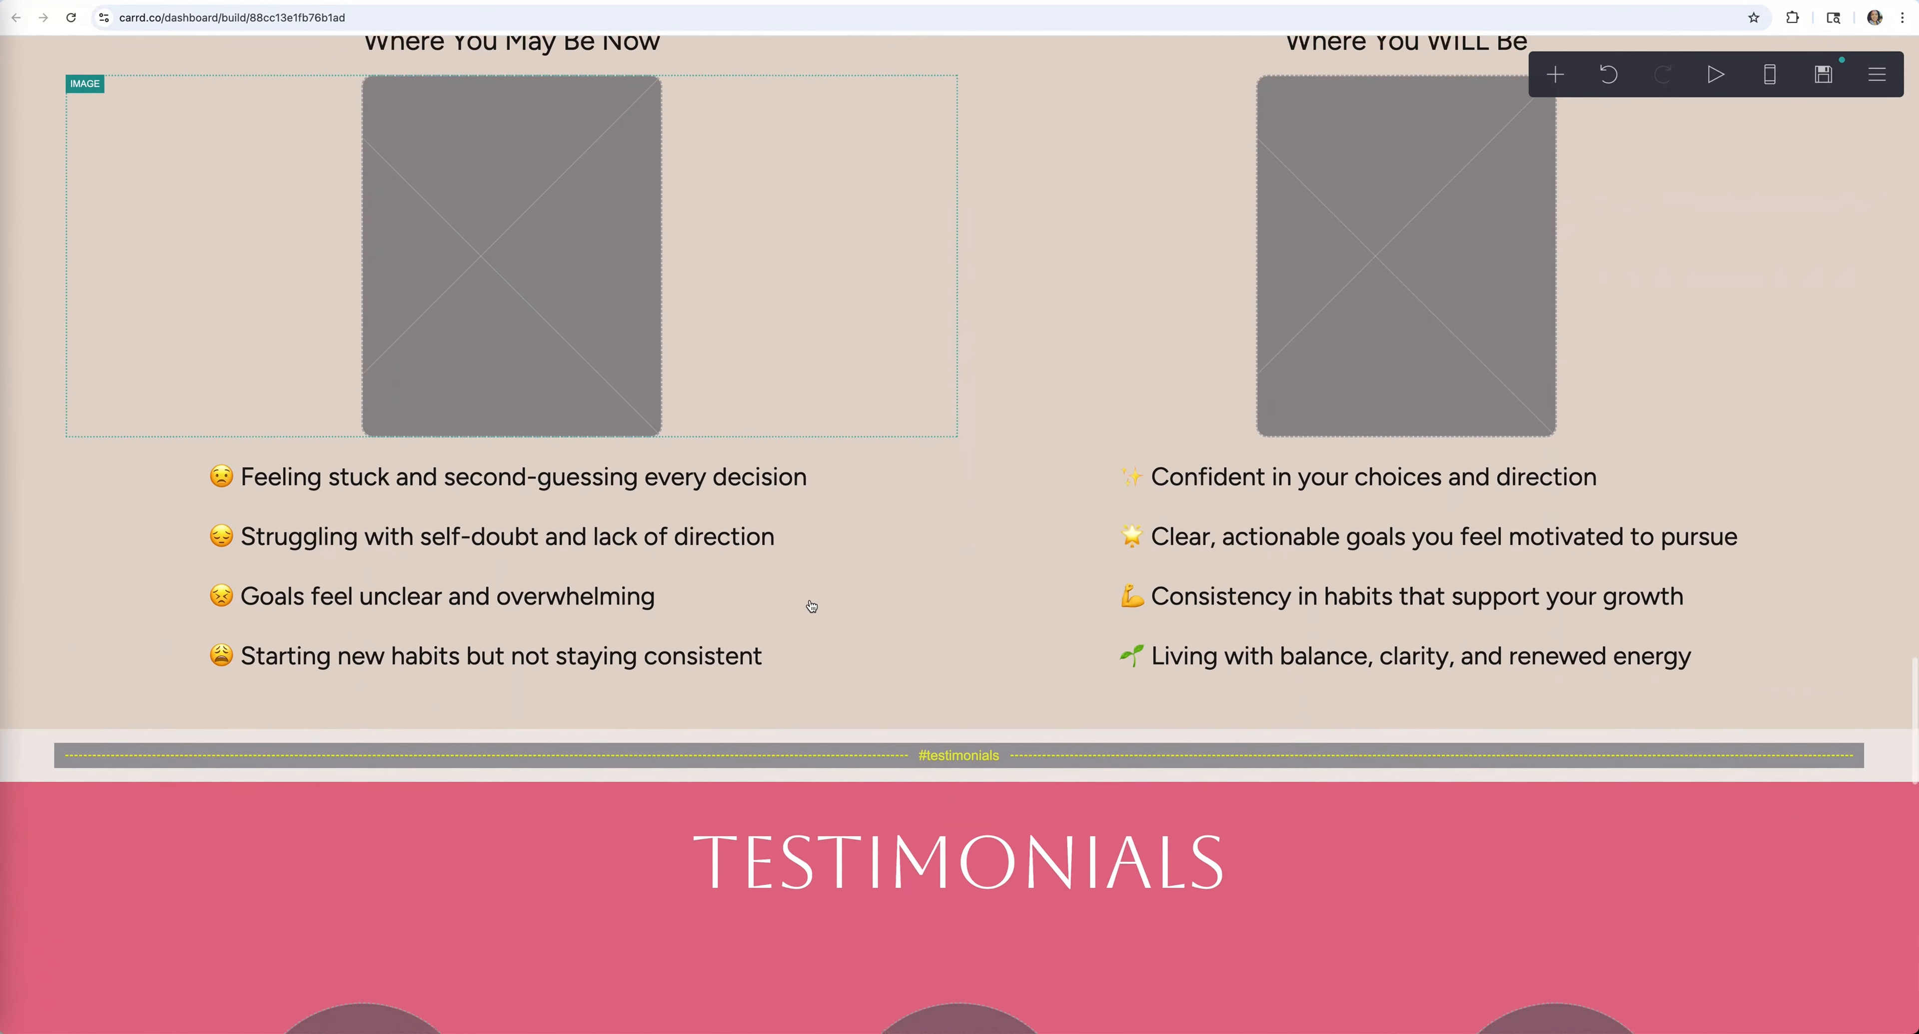
pyautogui.scroll(-15, 812, 606)
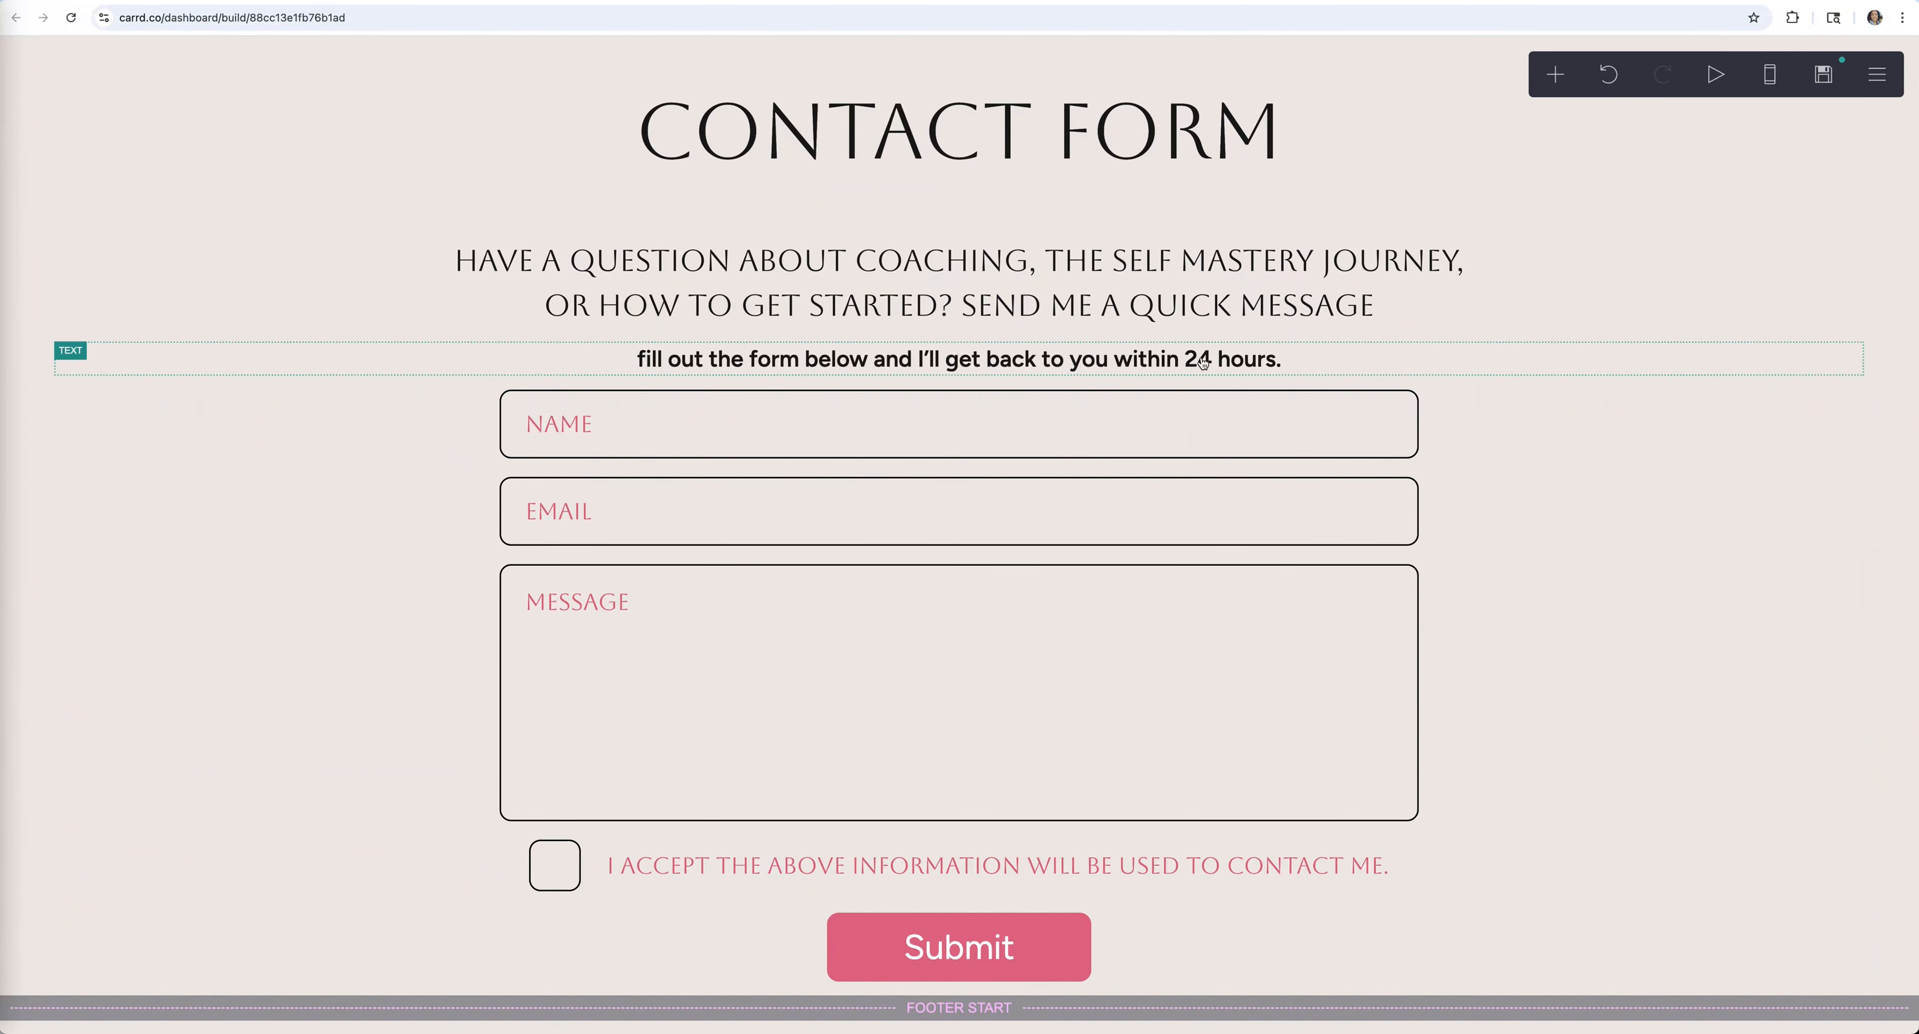
pyautogui.click(923, 597)
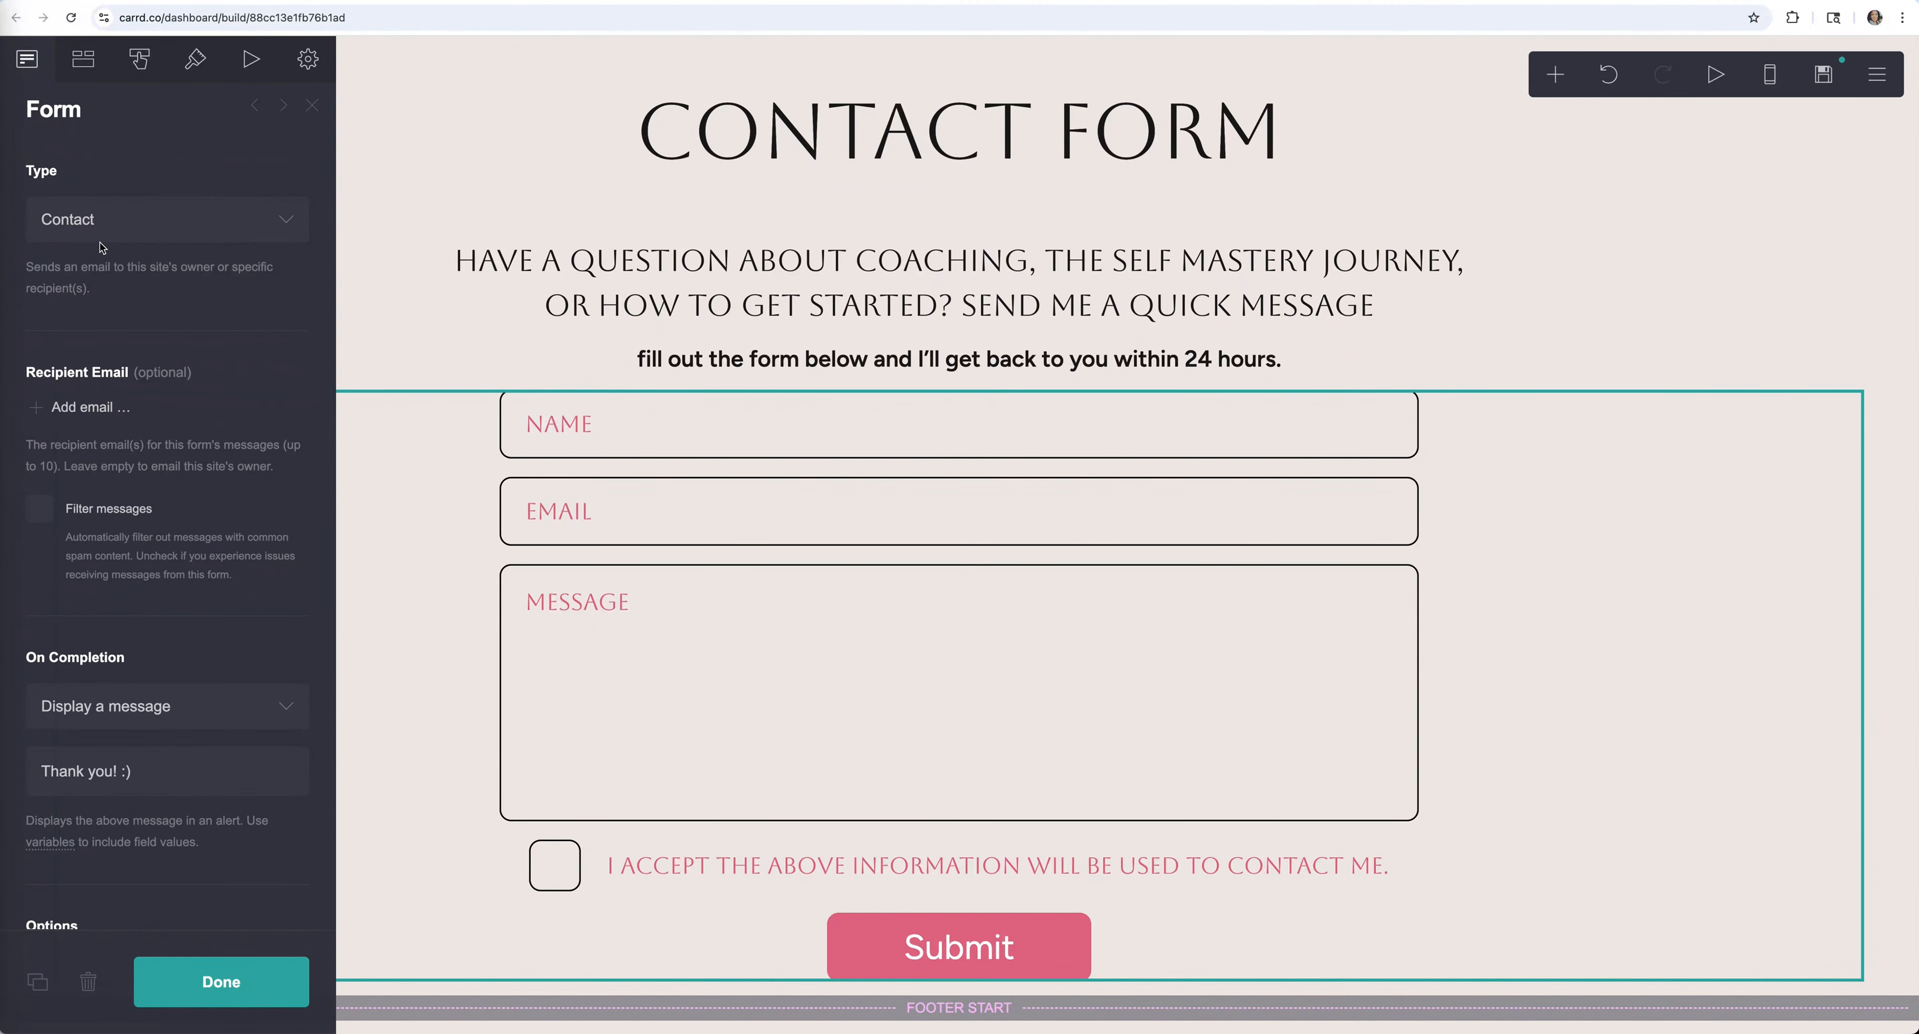
pyautogui.click(215, 229)
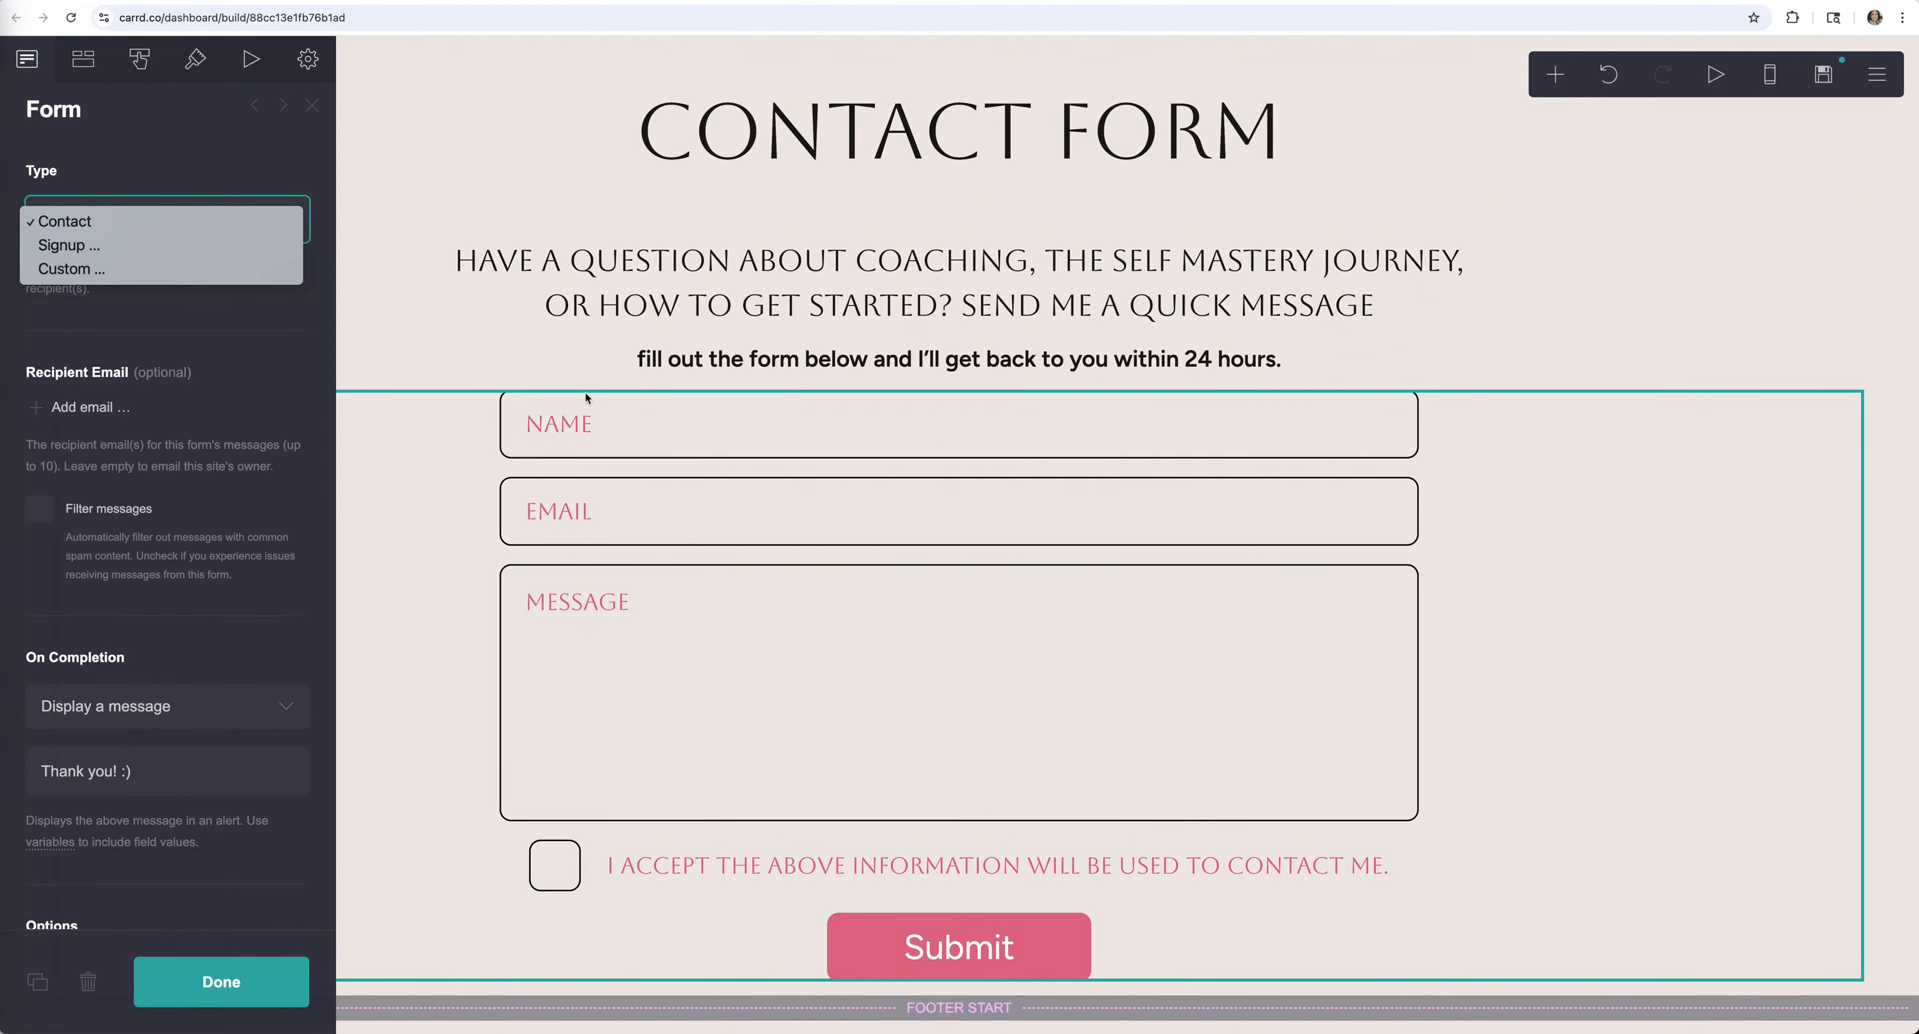
pyautogui.click(176, 176)
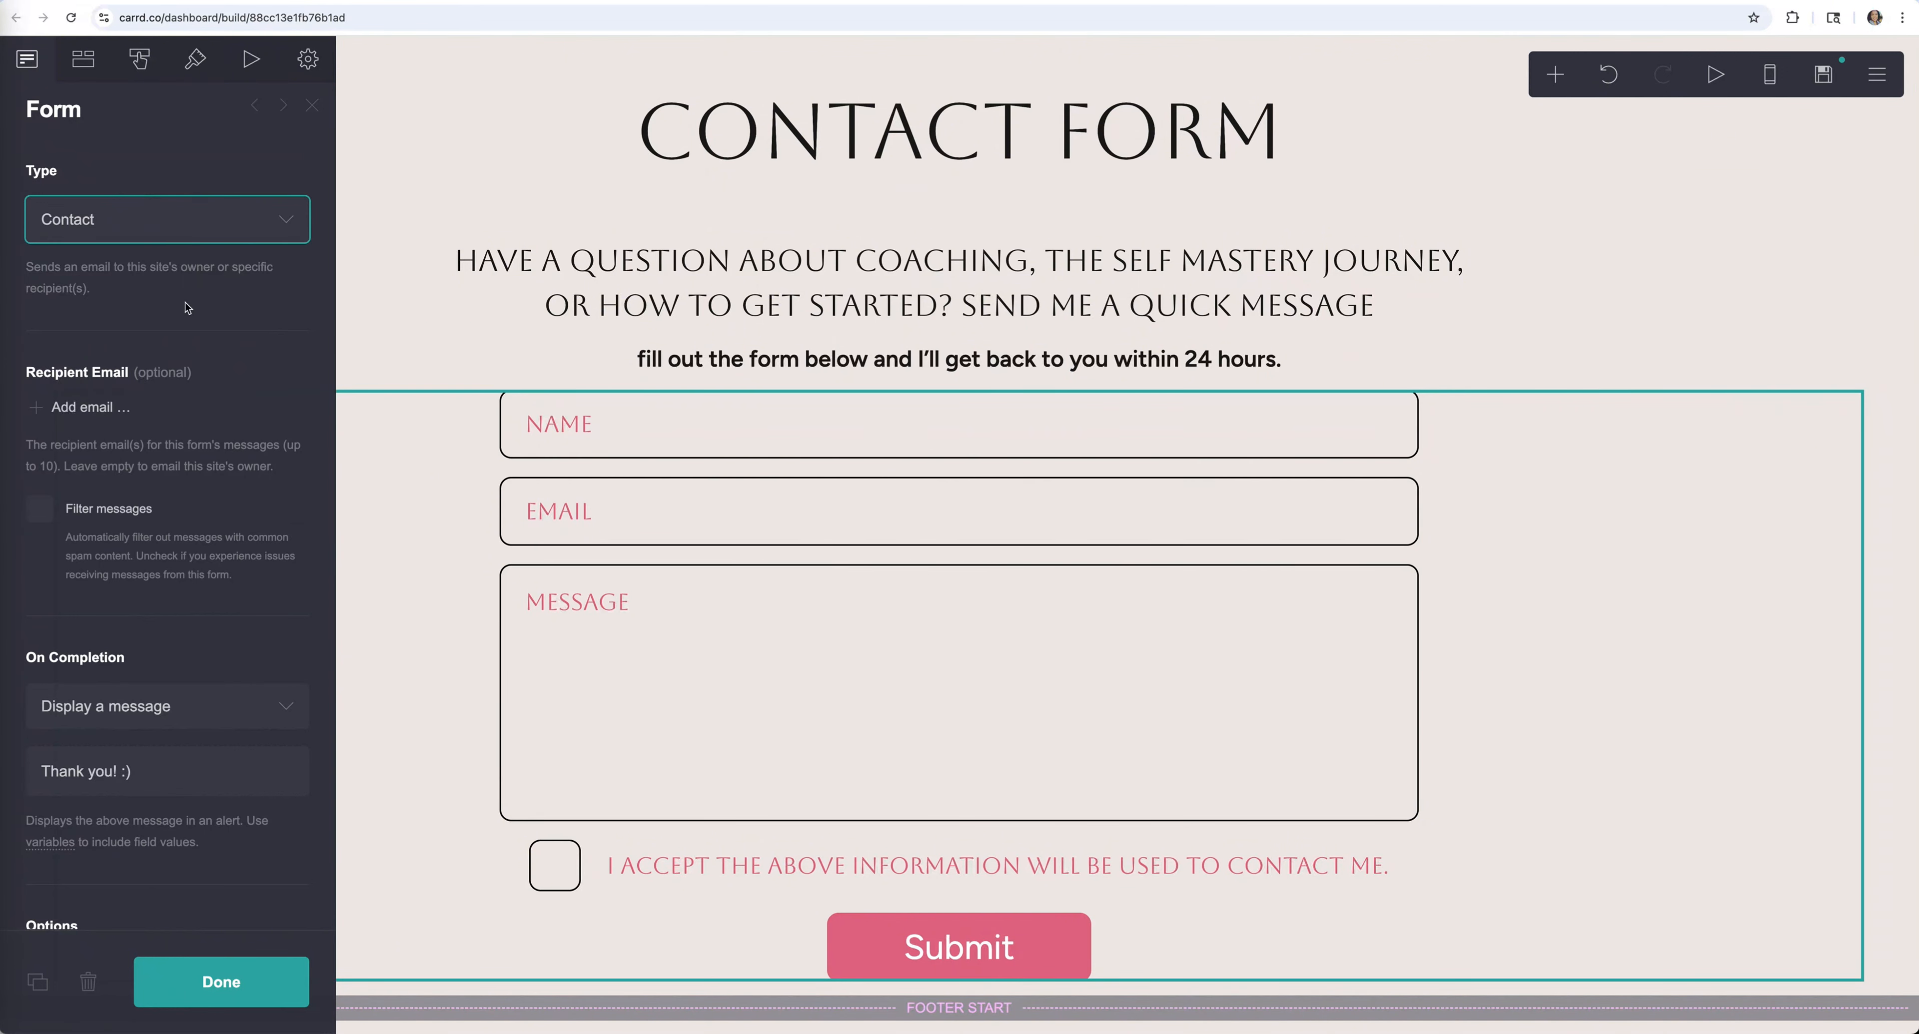
pyautogui.scroll(-5, 165, 498)
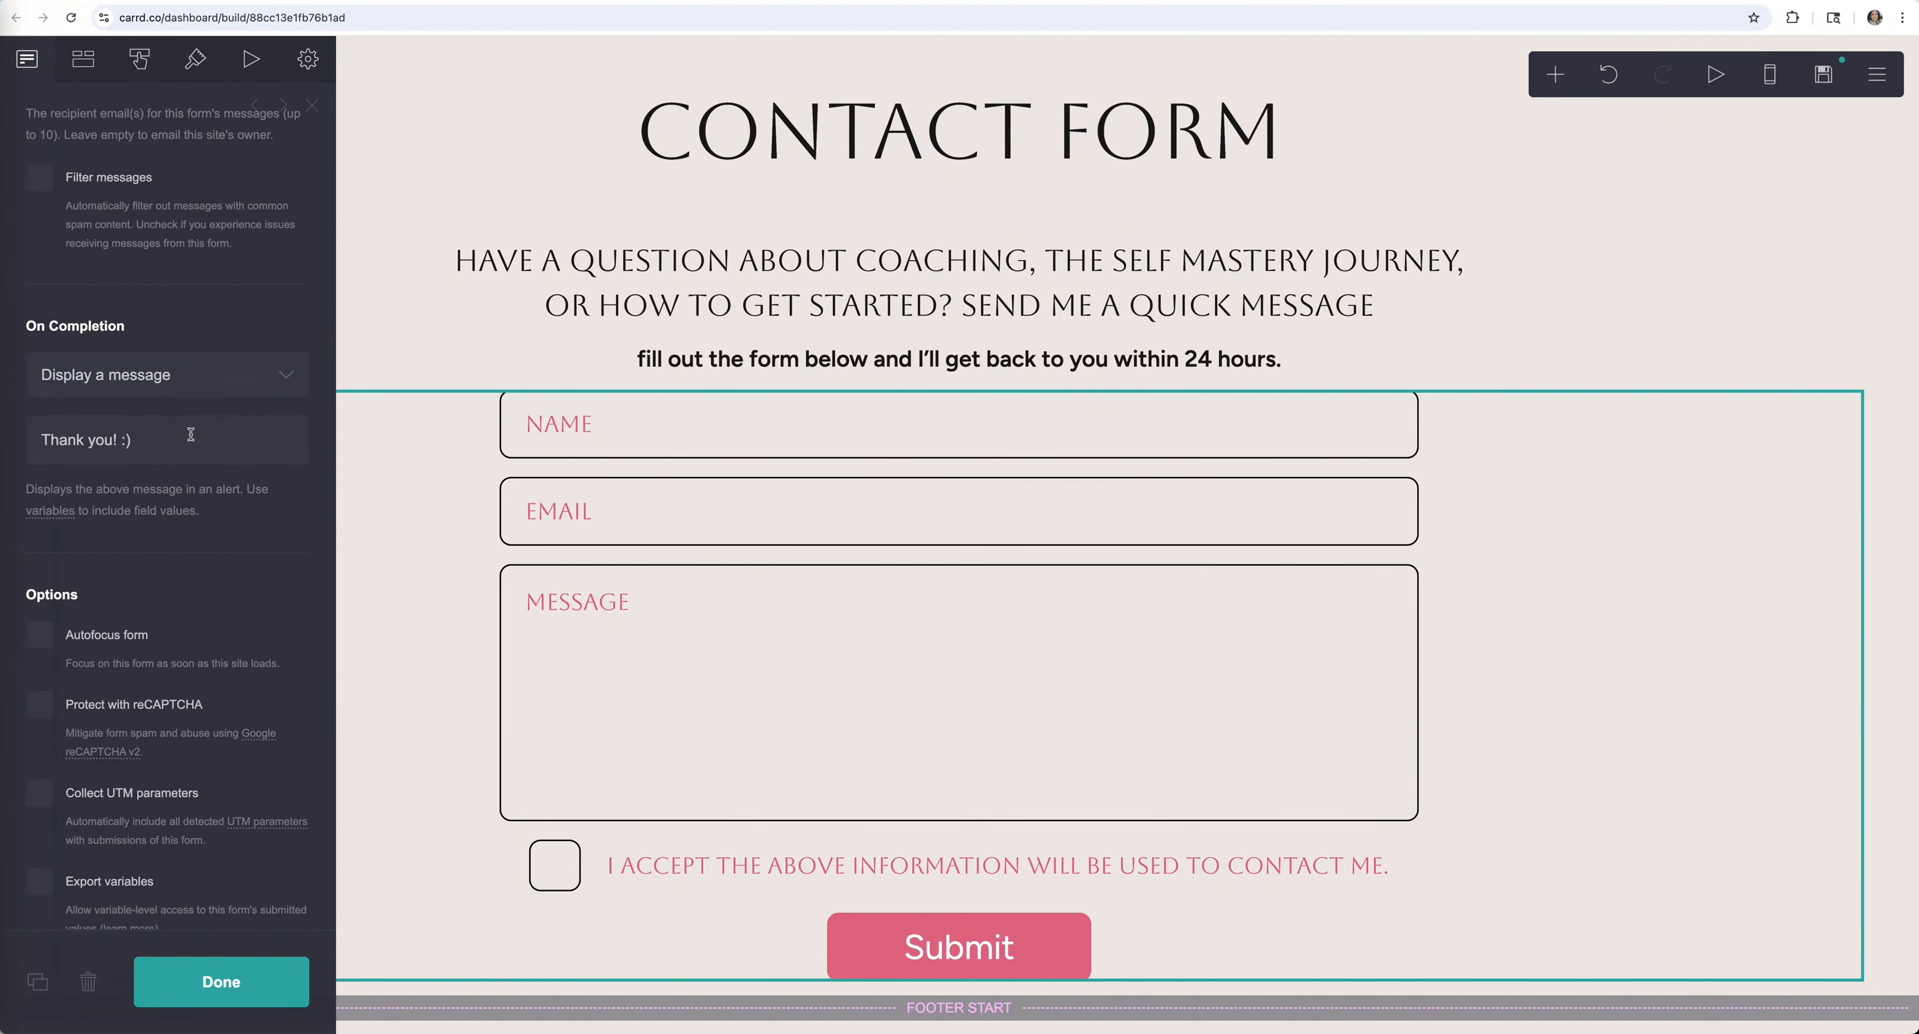
pyautogui.click(230, 972)
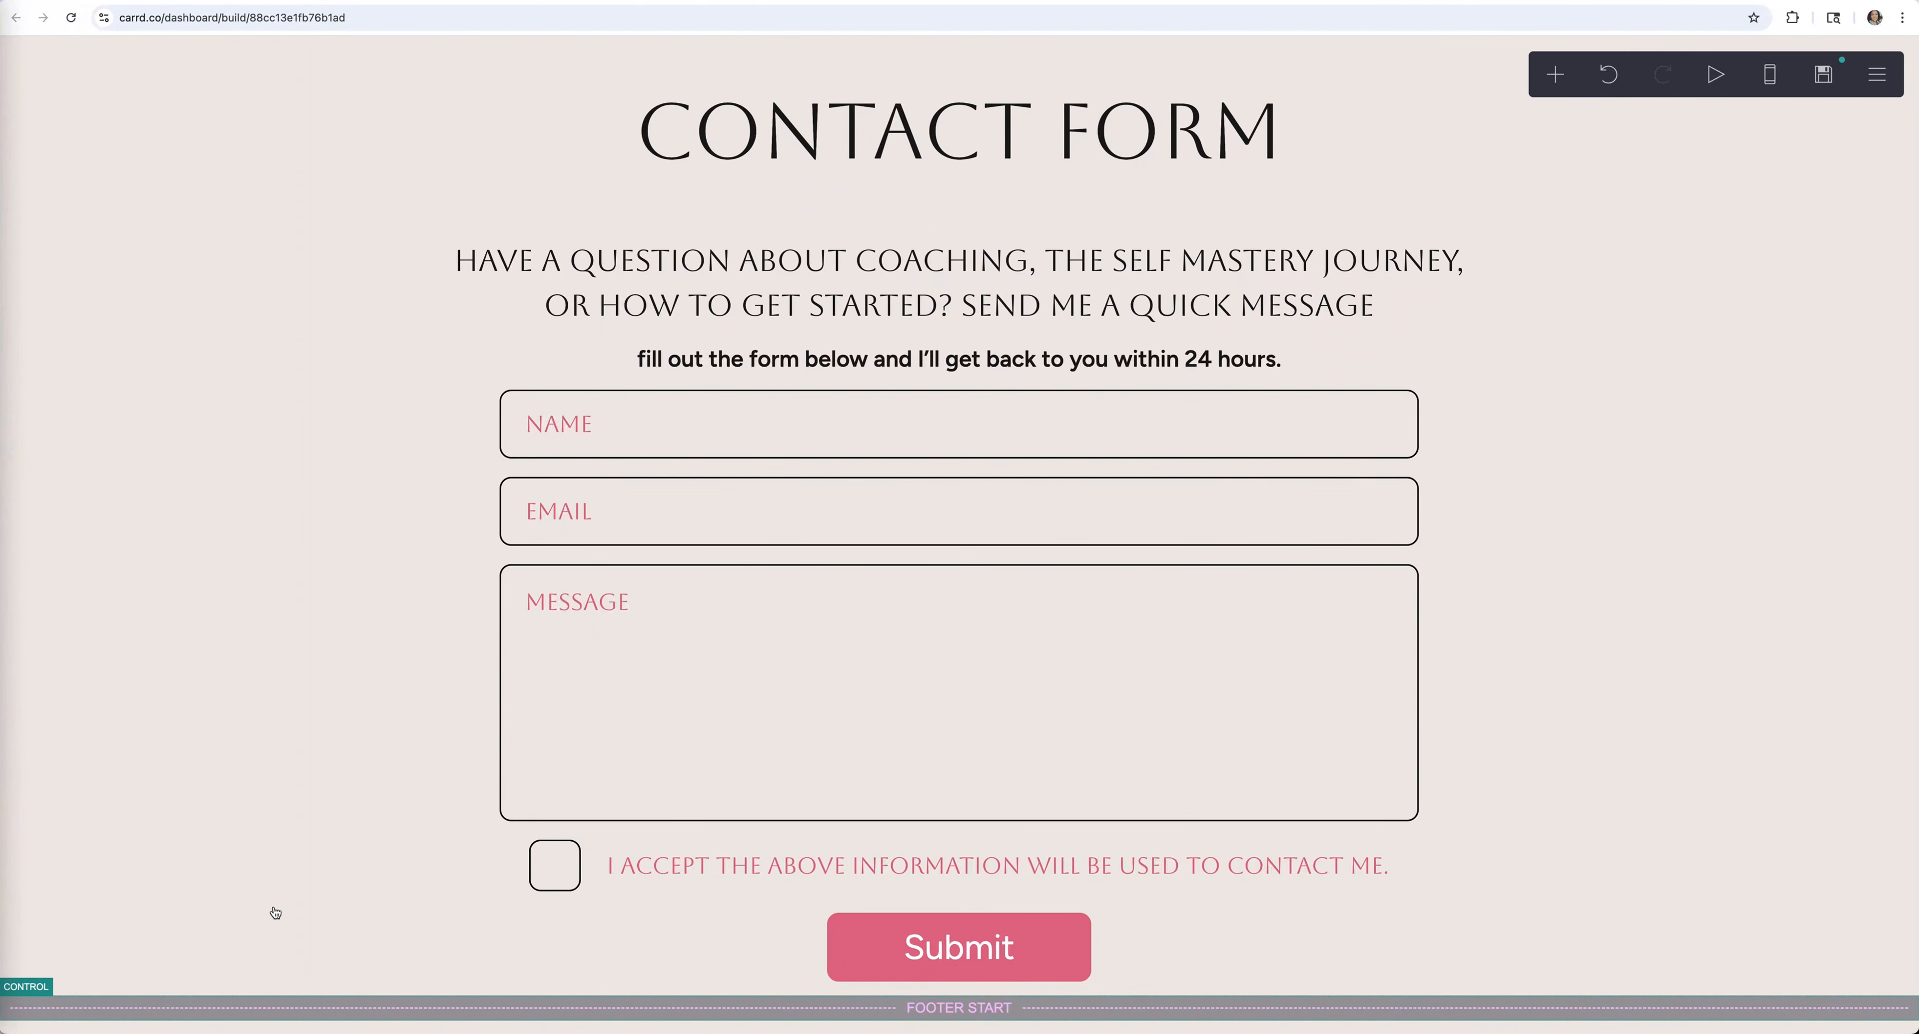
pyautogui.scroll(-3, 344, 652)
pyautogui.scroll(-1, 344, 653)
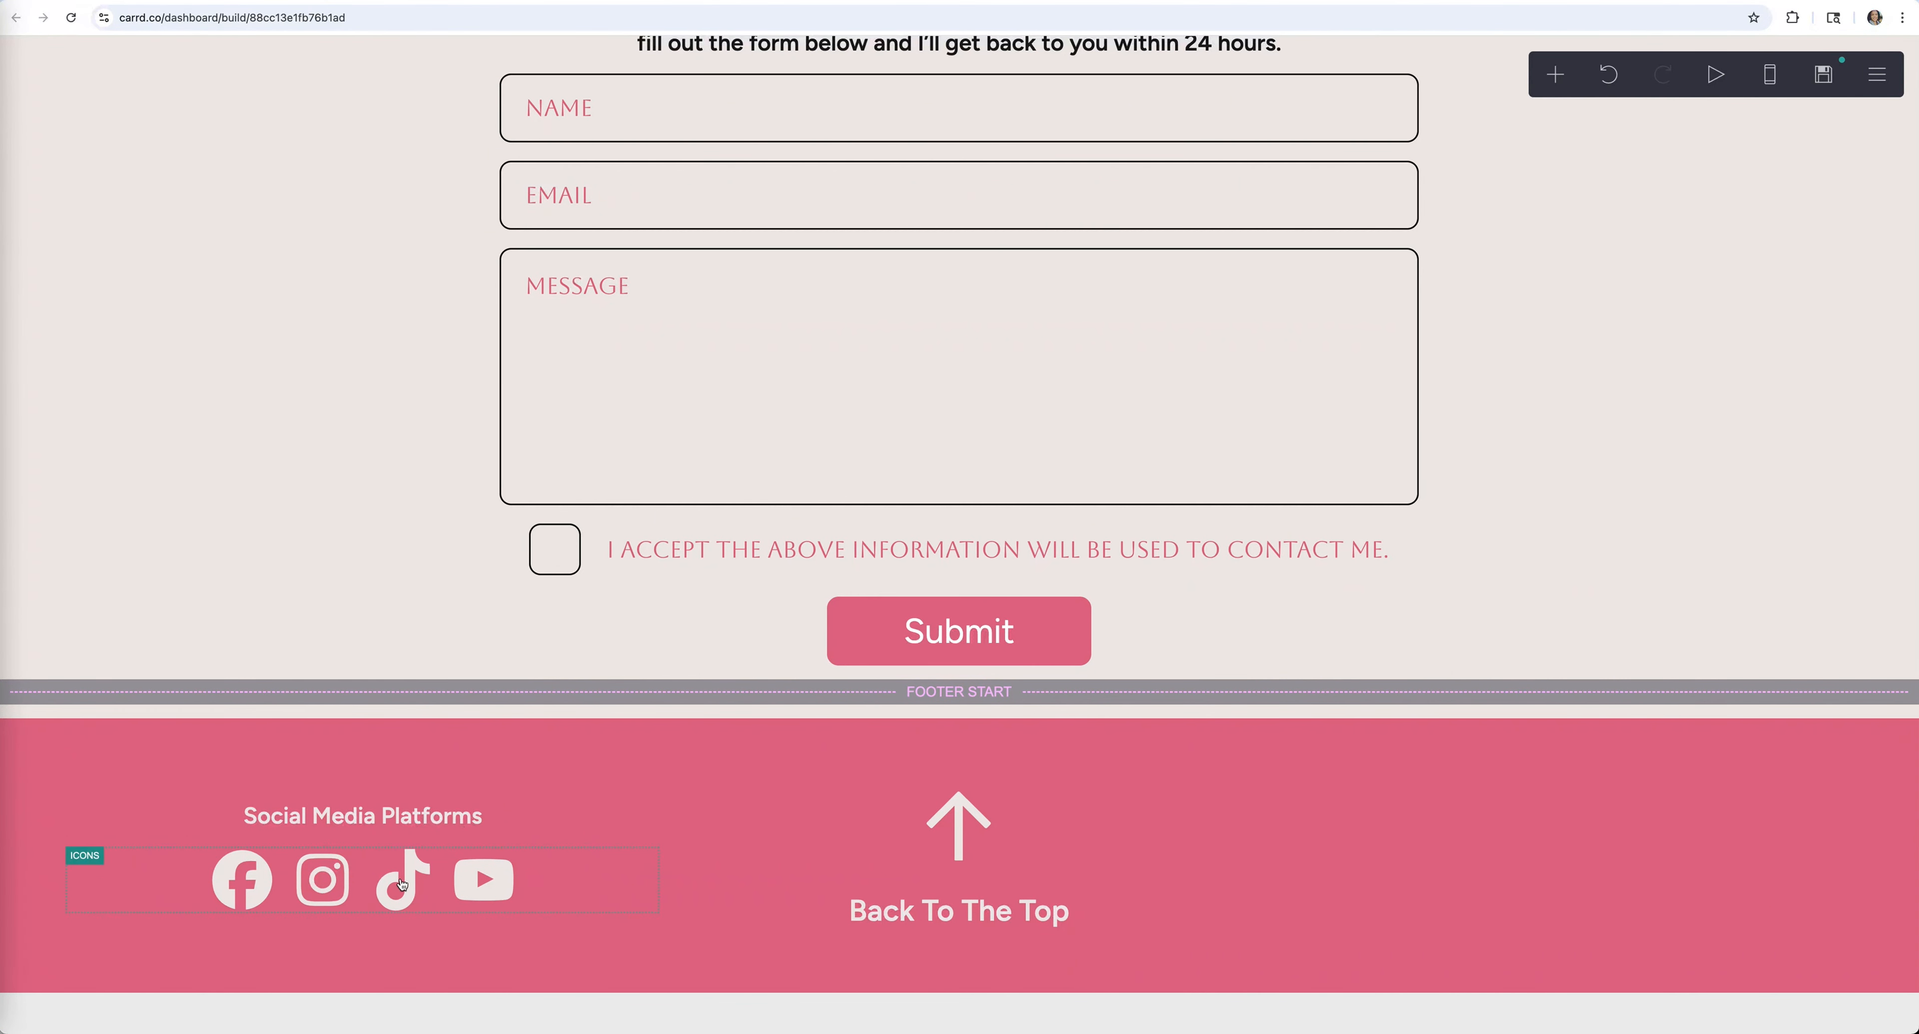
pyautogui.click(311, 889)
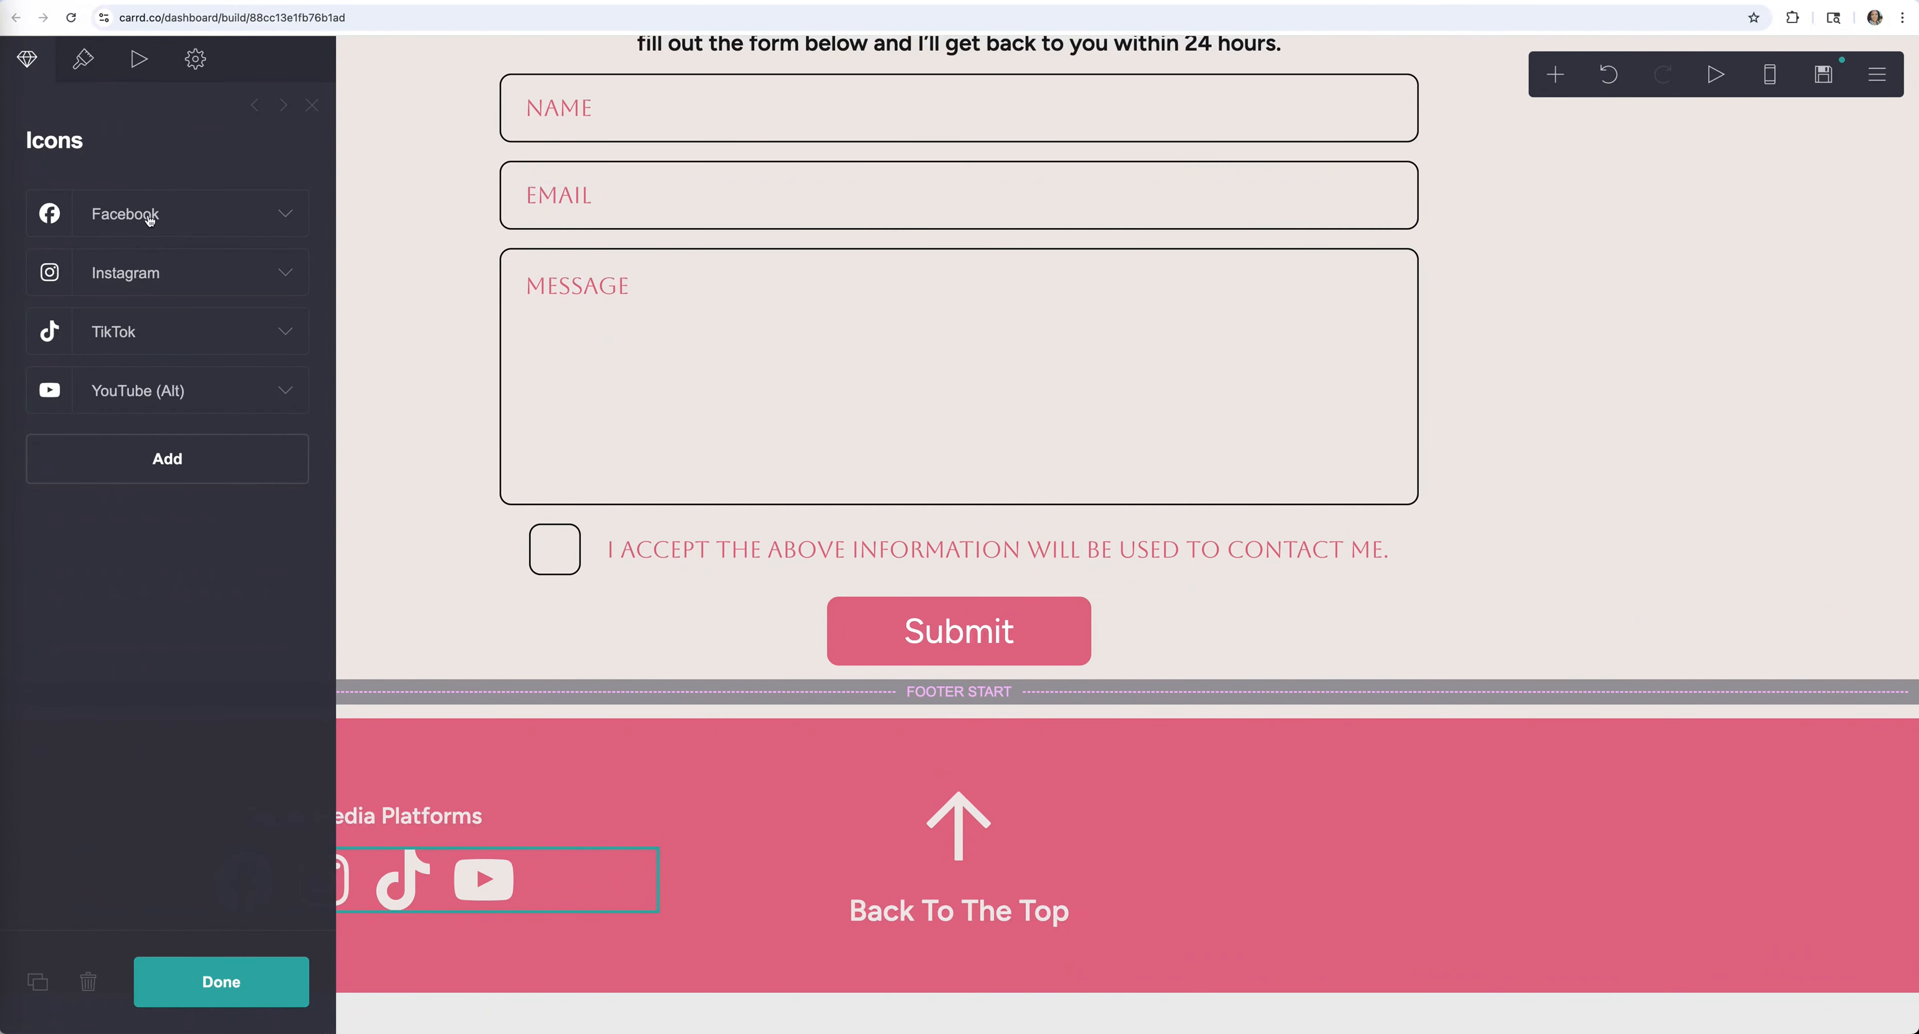
pyautogui.click(285, 216)
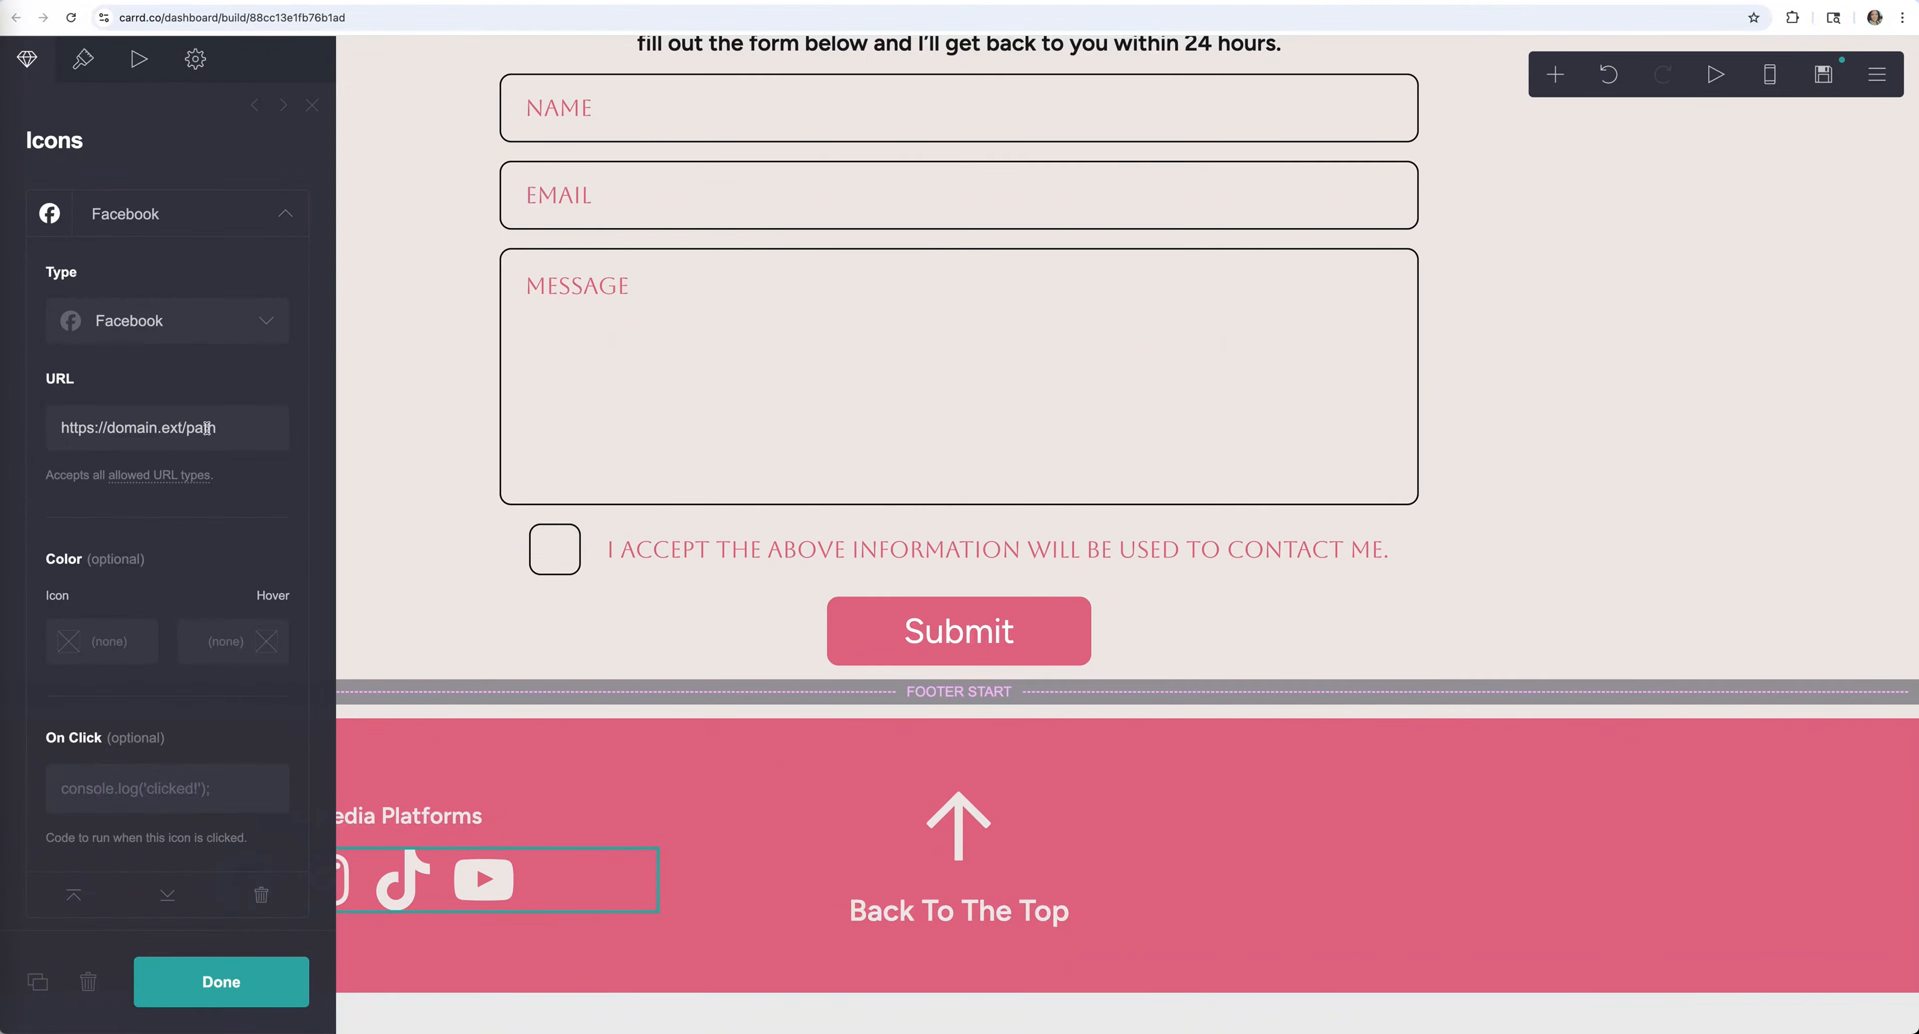
pyautogui.moveTo(233, 427); pyautogui.dragTo(52, 428)
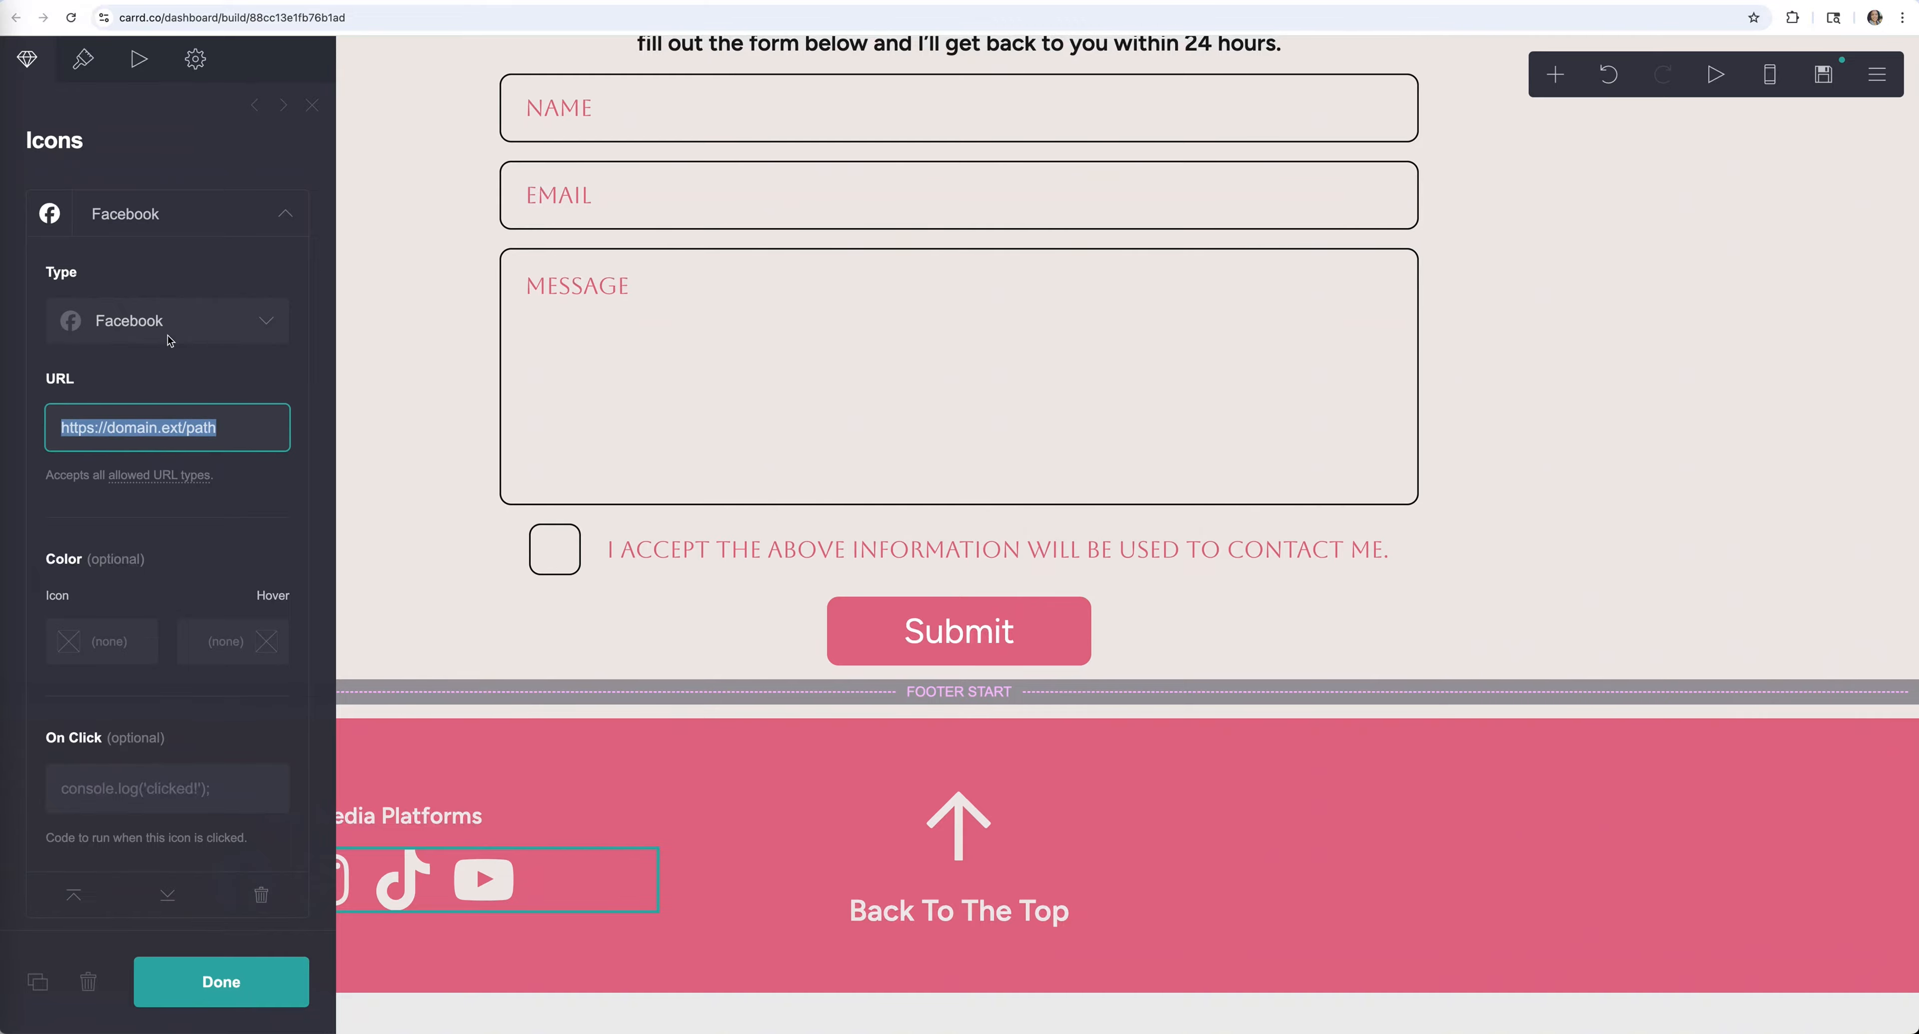
pyautogui.click(283, 223)
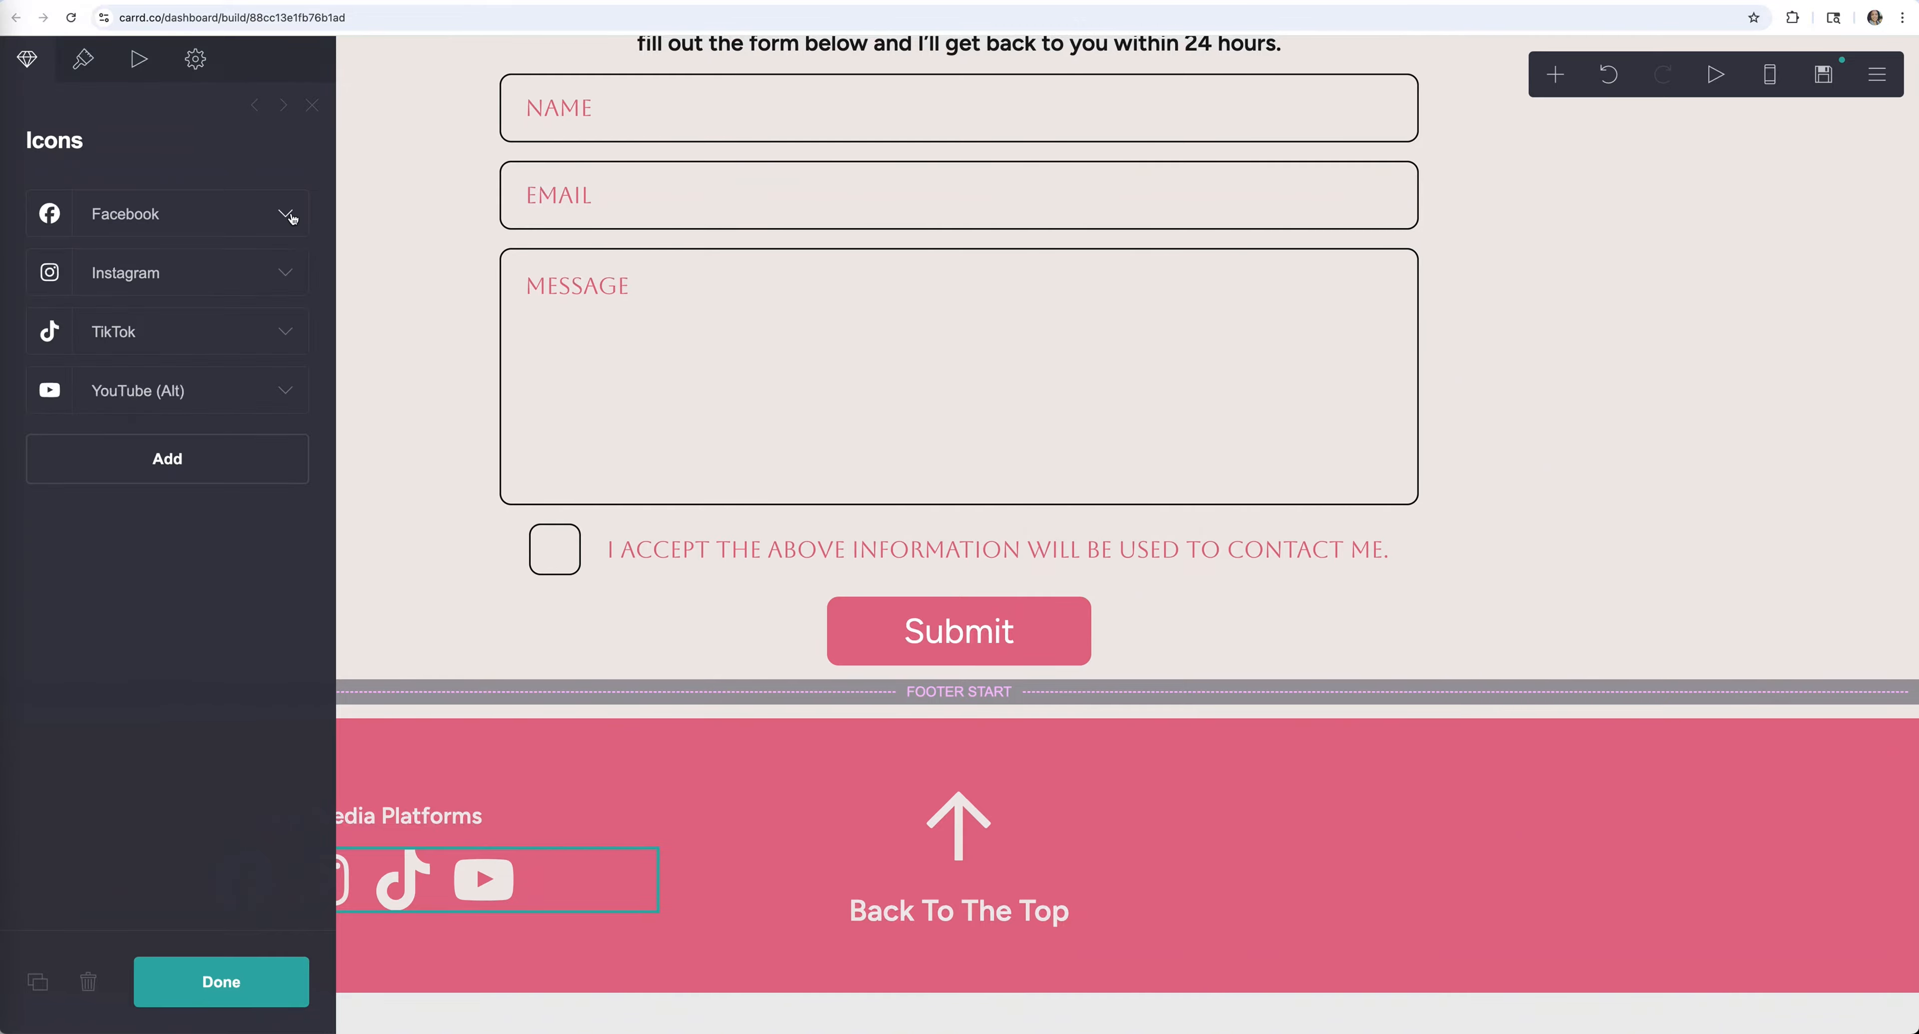
pyautogui.click(289, 334)
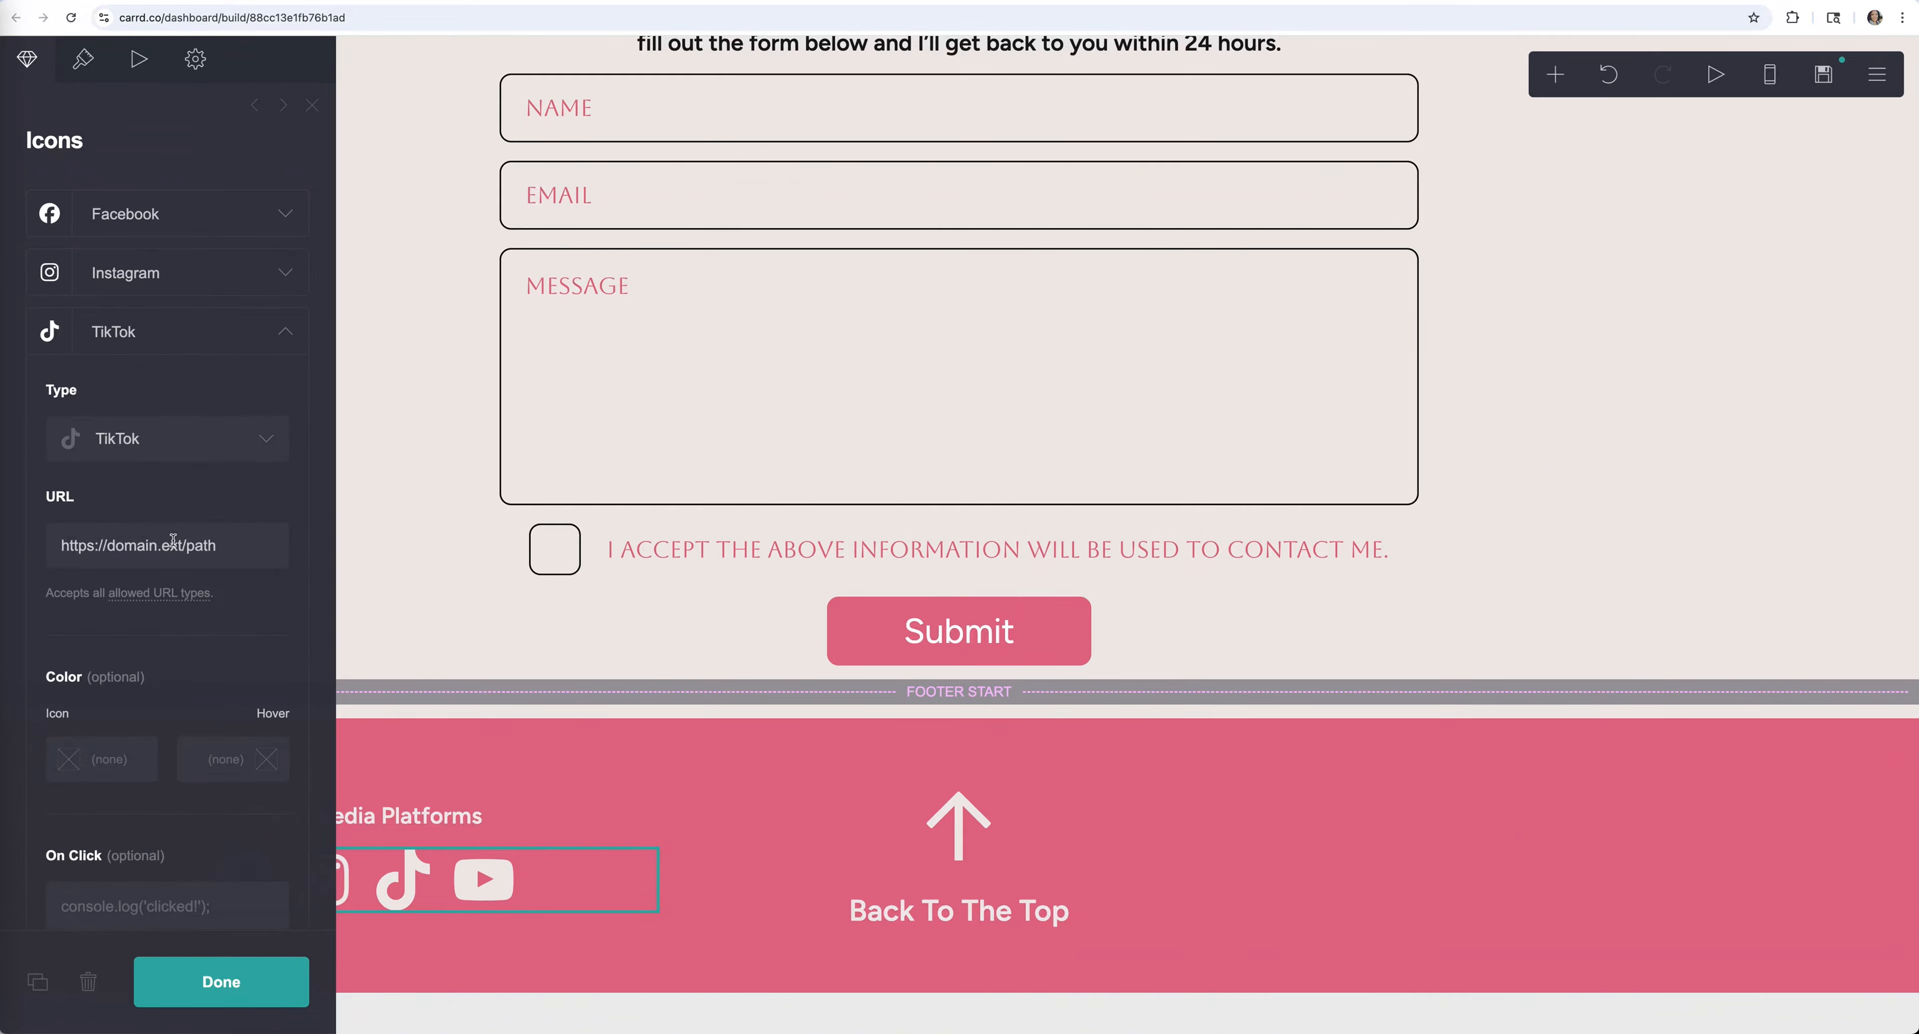
pyautogui.moveTo(246, 546); pyautogui.dragTo(11, 550)
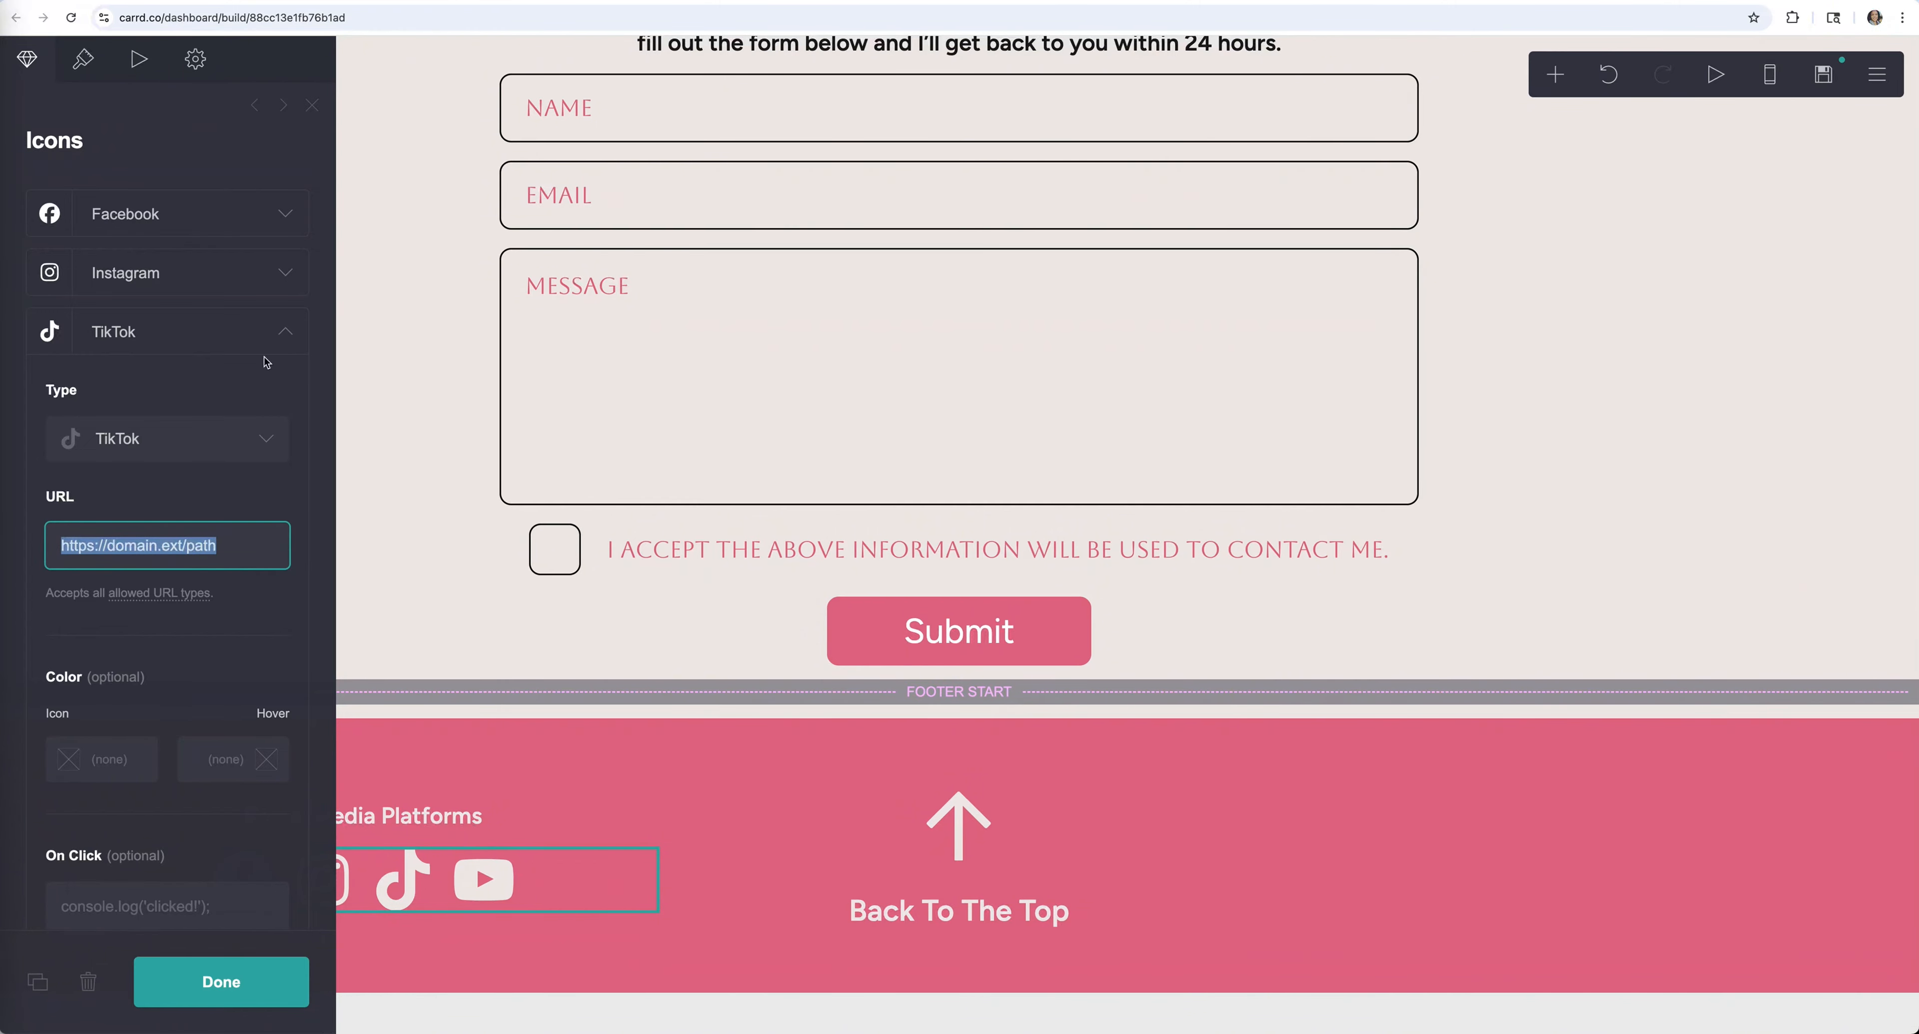
pyautogui.click(283, 334)
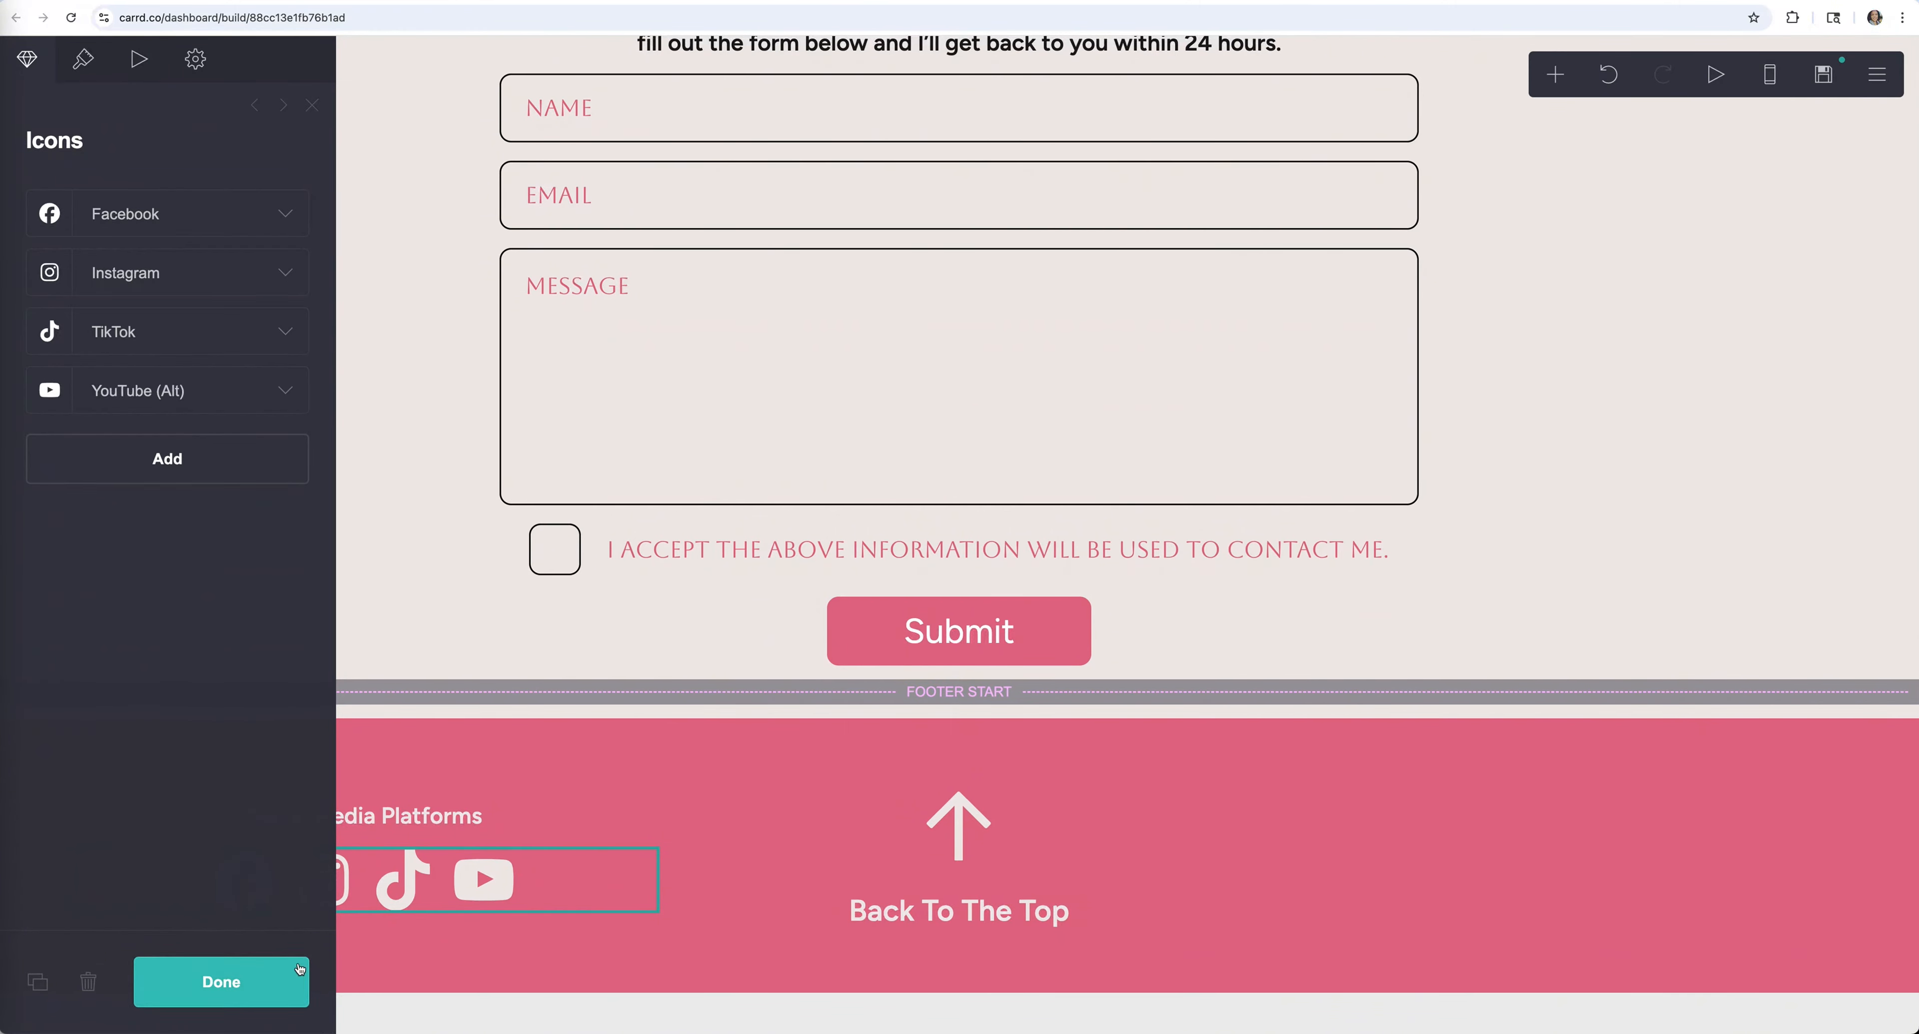
pyautogui.click(287, 978)
pyautogui.scroll(20, 1302, 866)
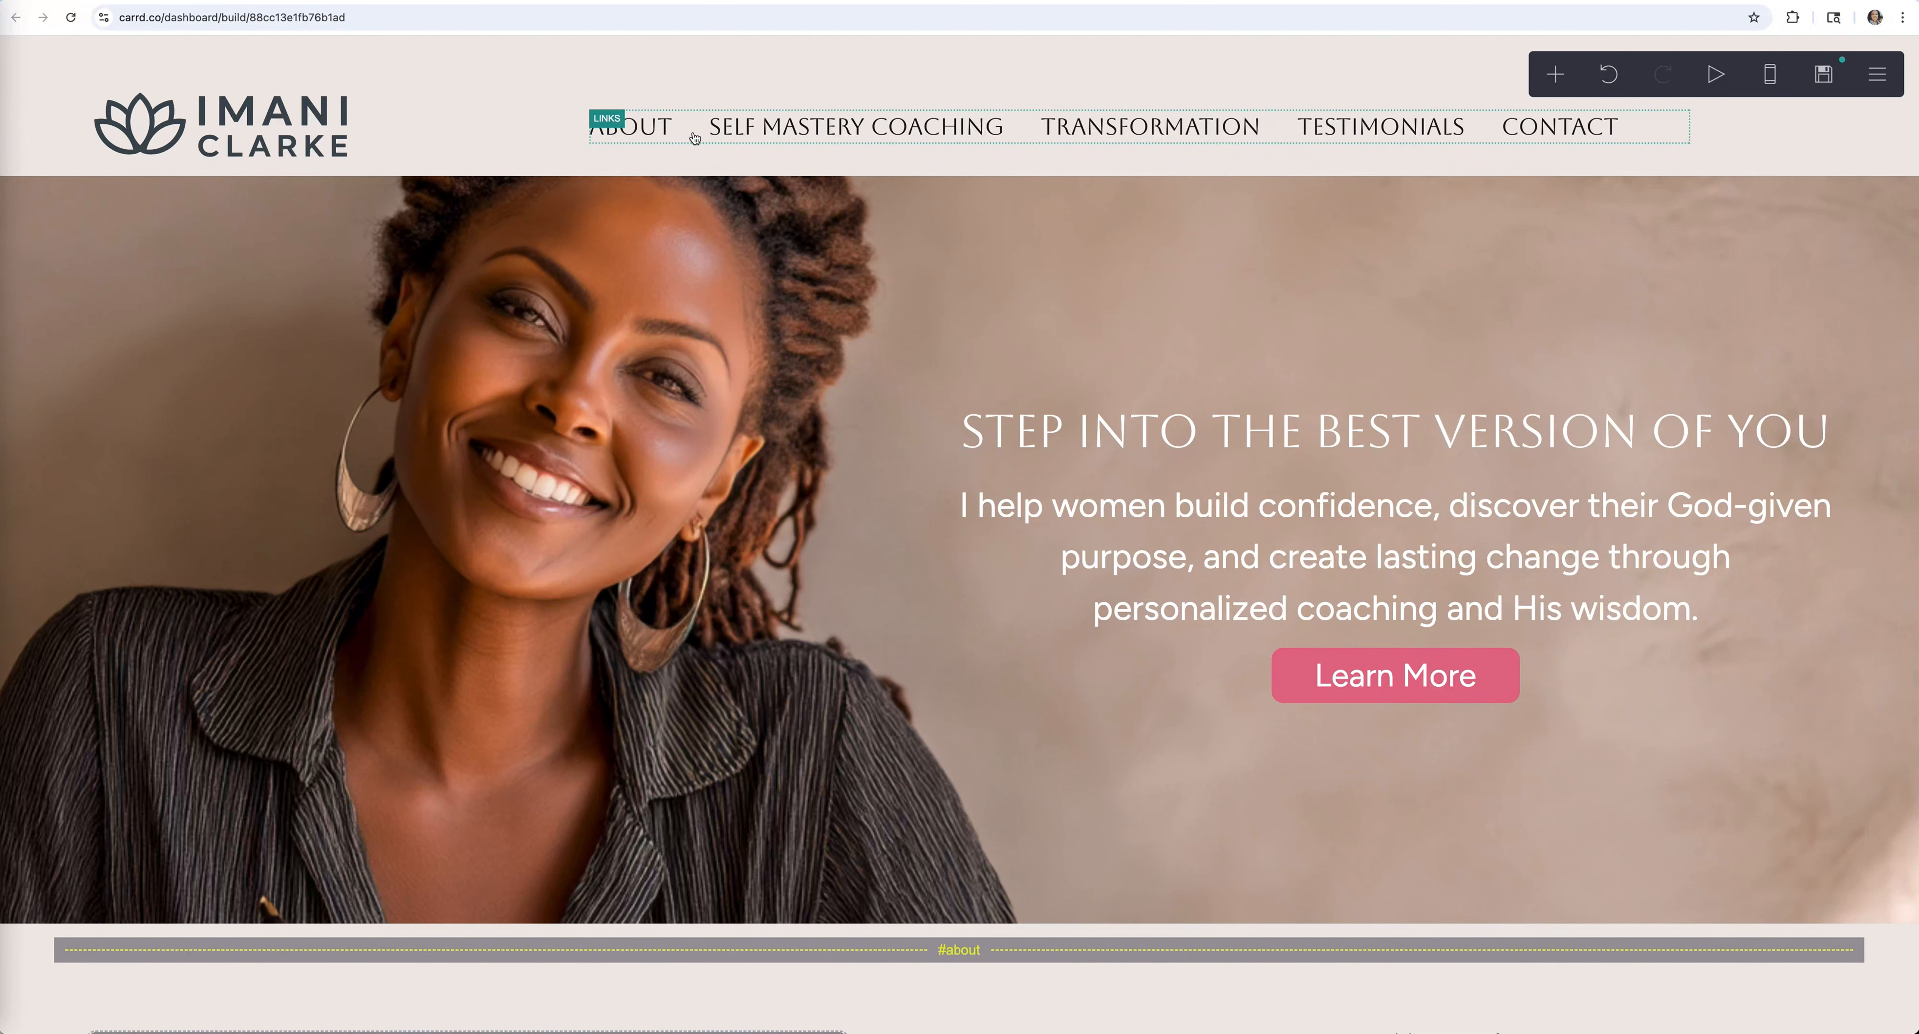
pyautogui.scroll(-3, 994, 726)
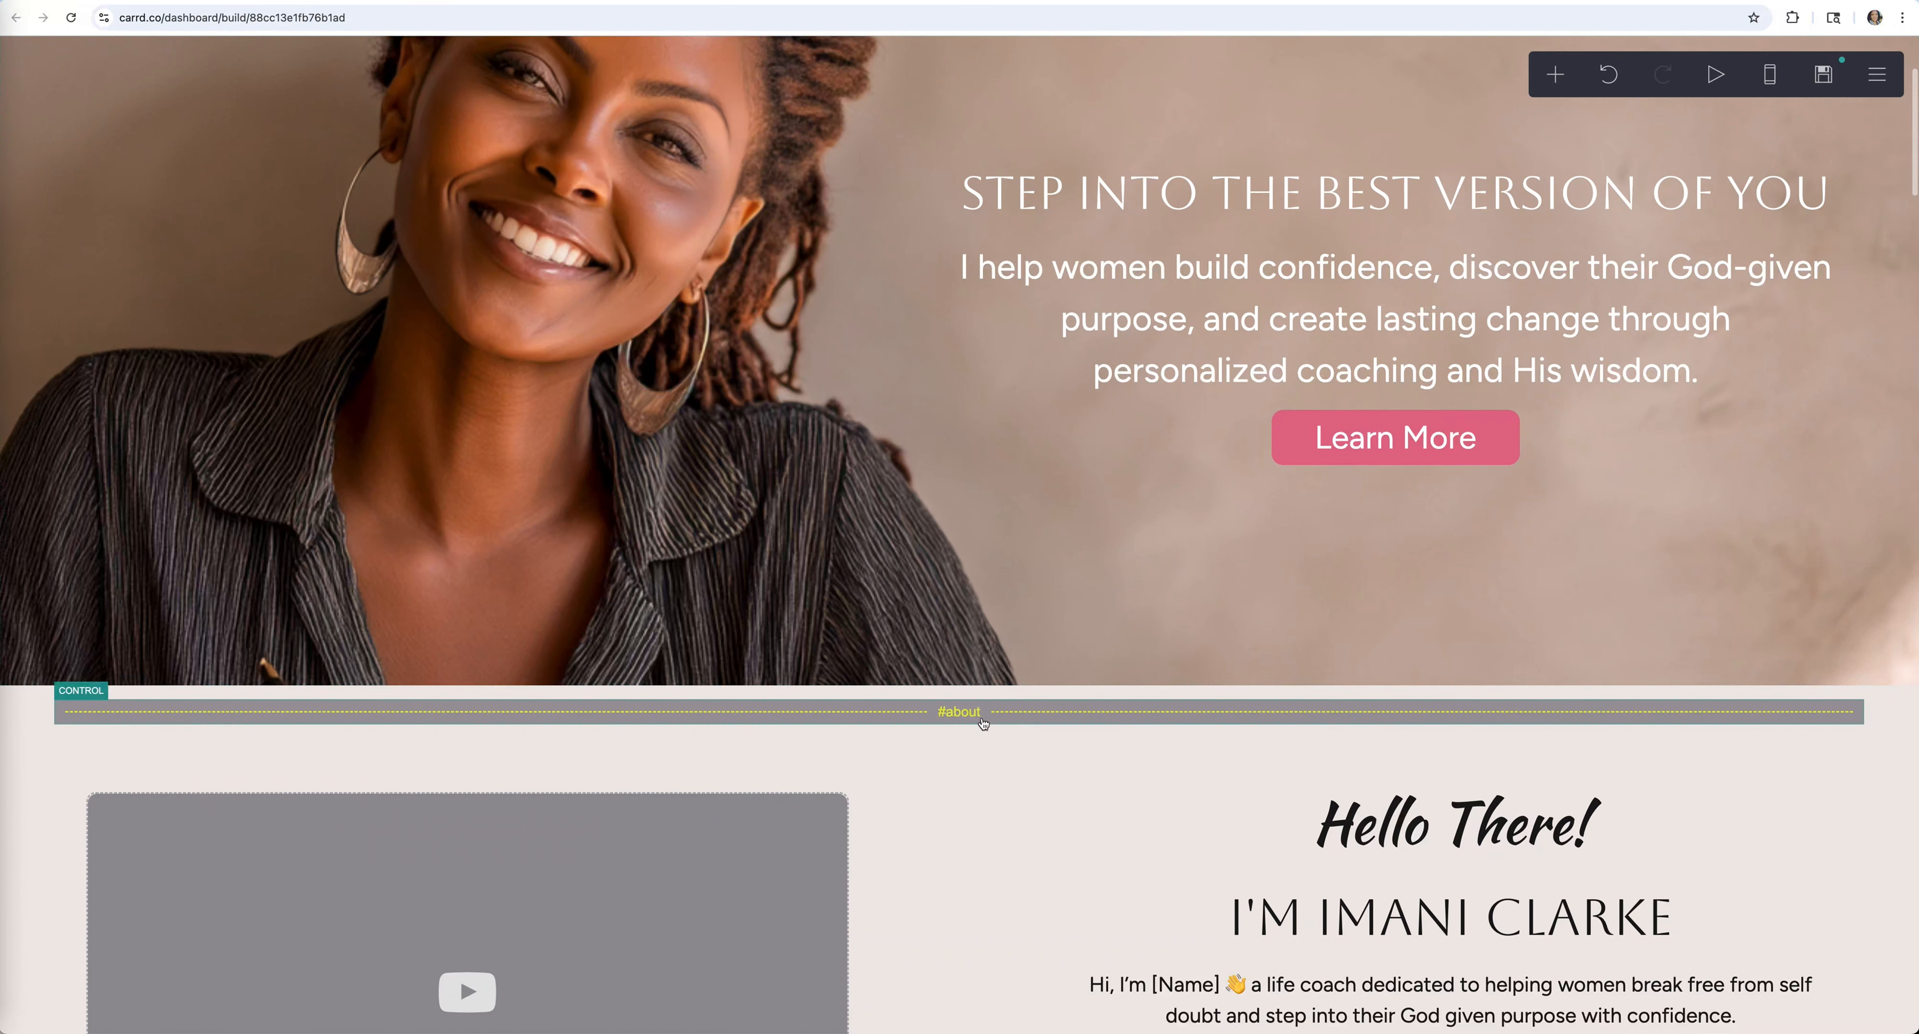
pyautogui.scroll(4, 976, 619)
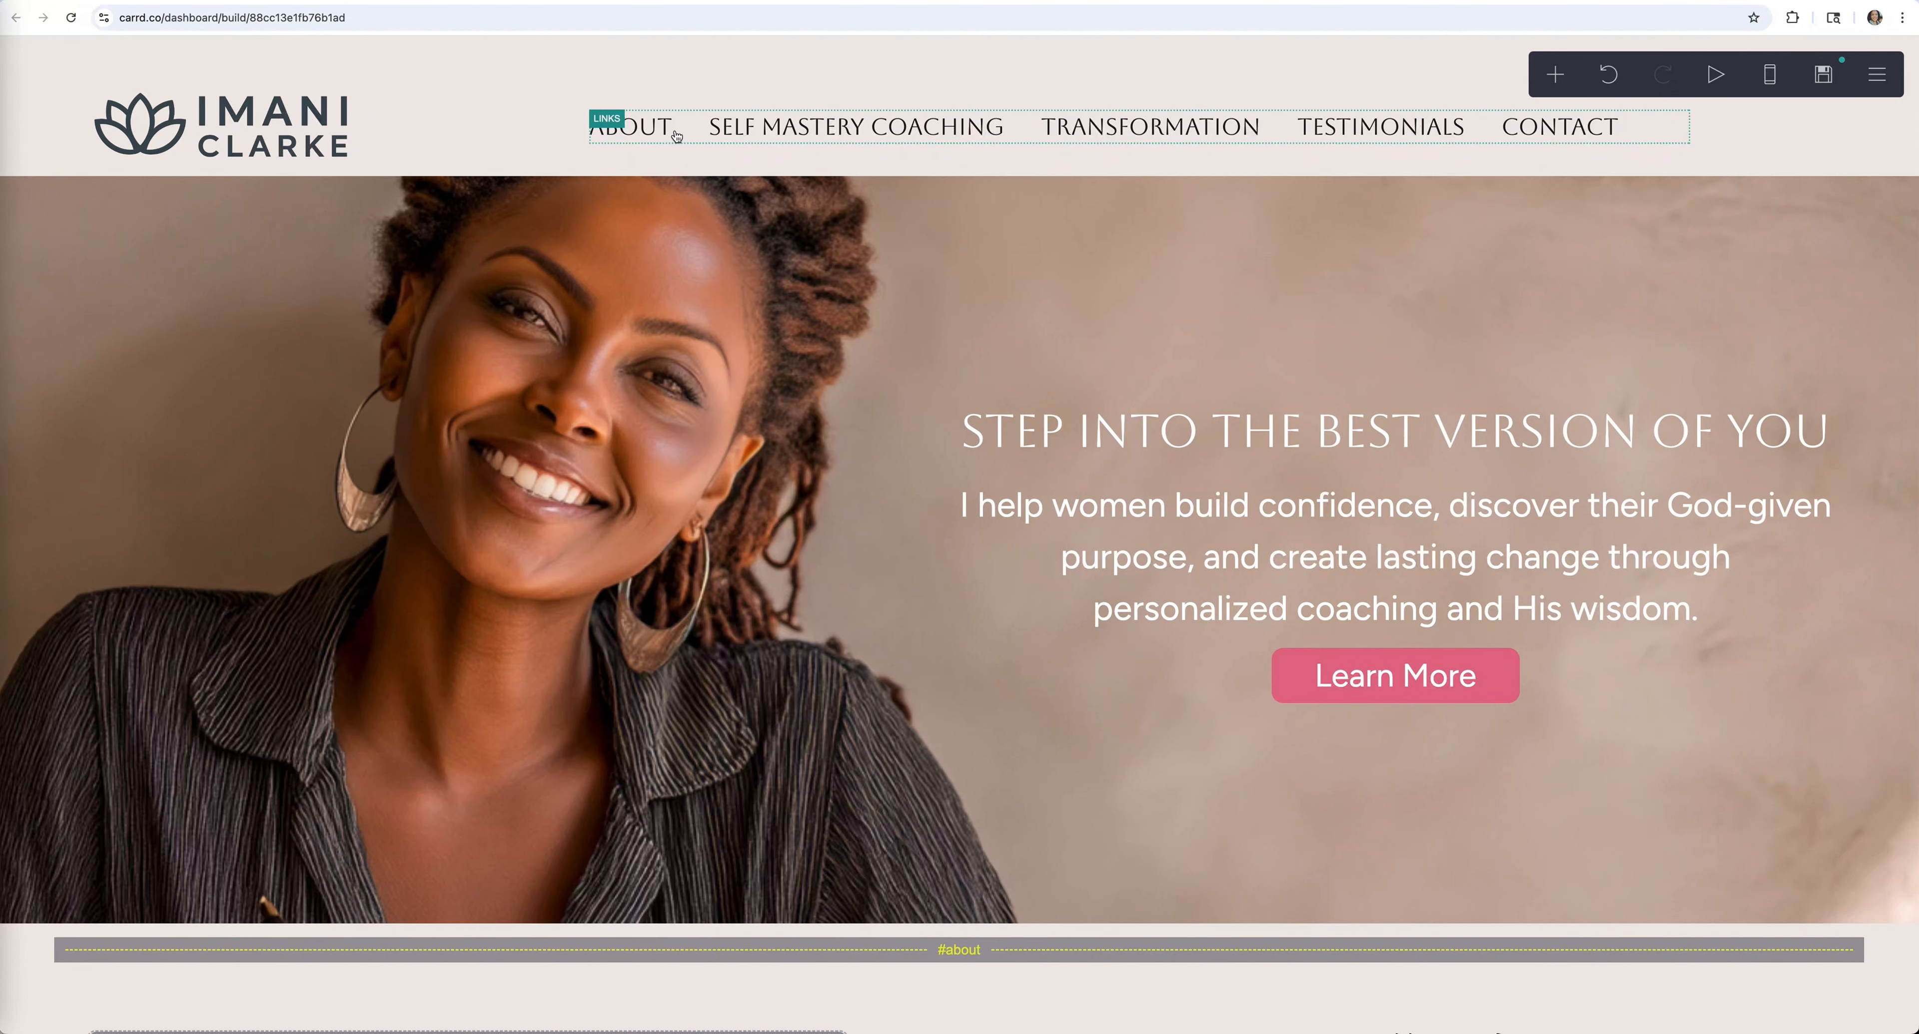
# Change the About navigation link's label to 'About me'
pyautogui.click(679, 137)
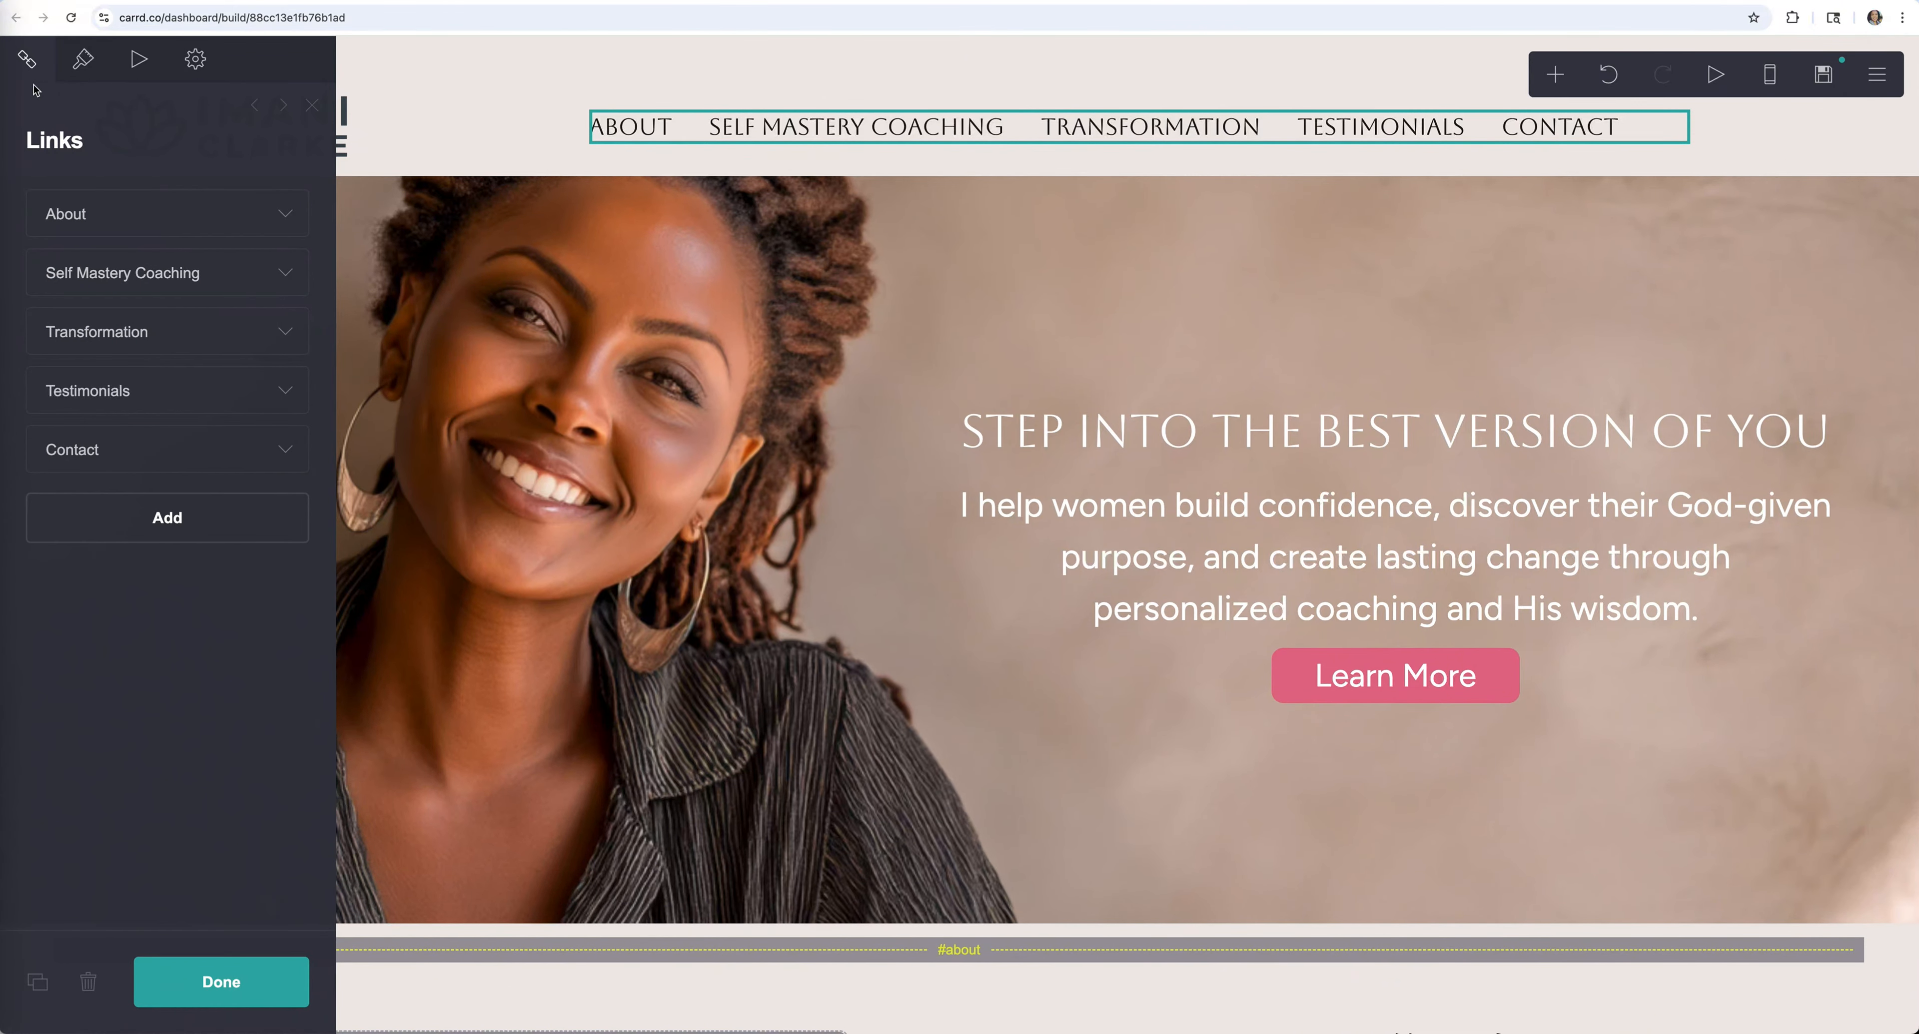
pyautogui.click(281, 216)
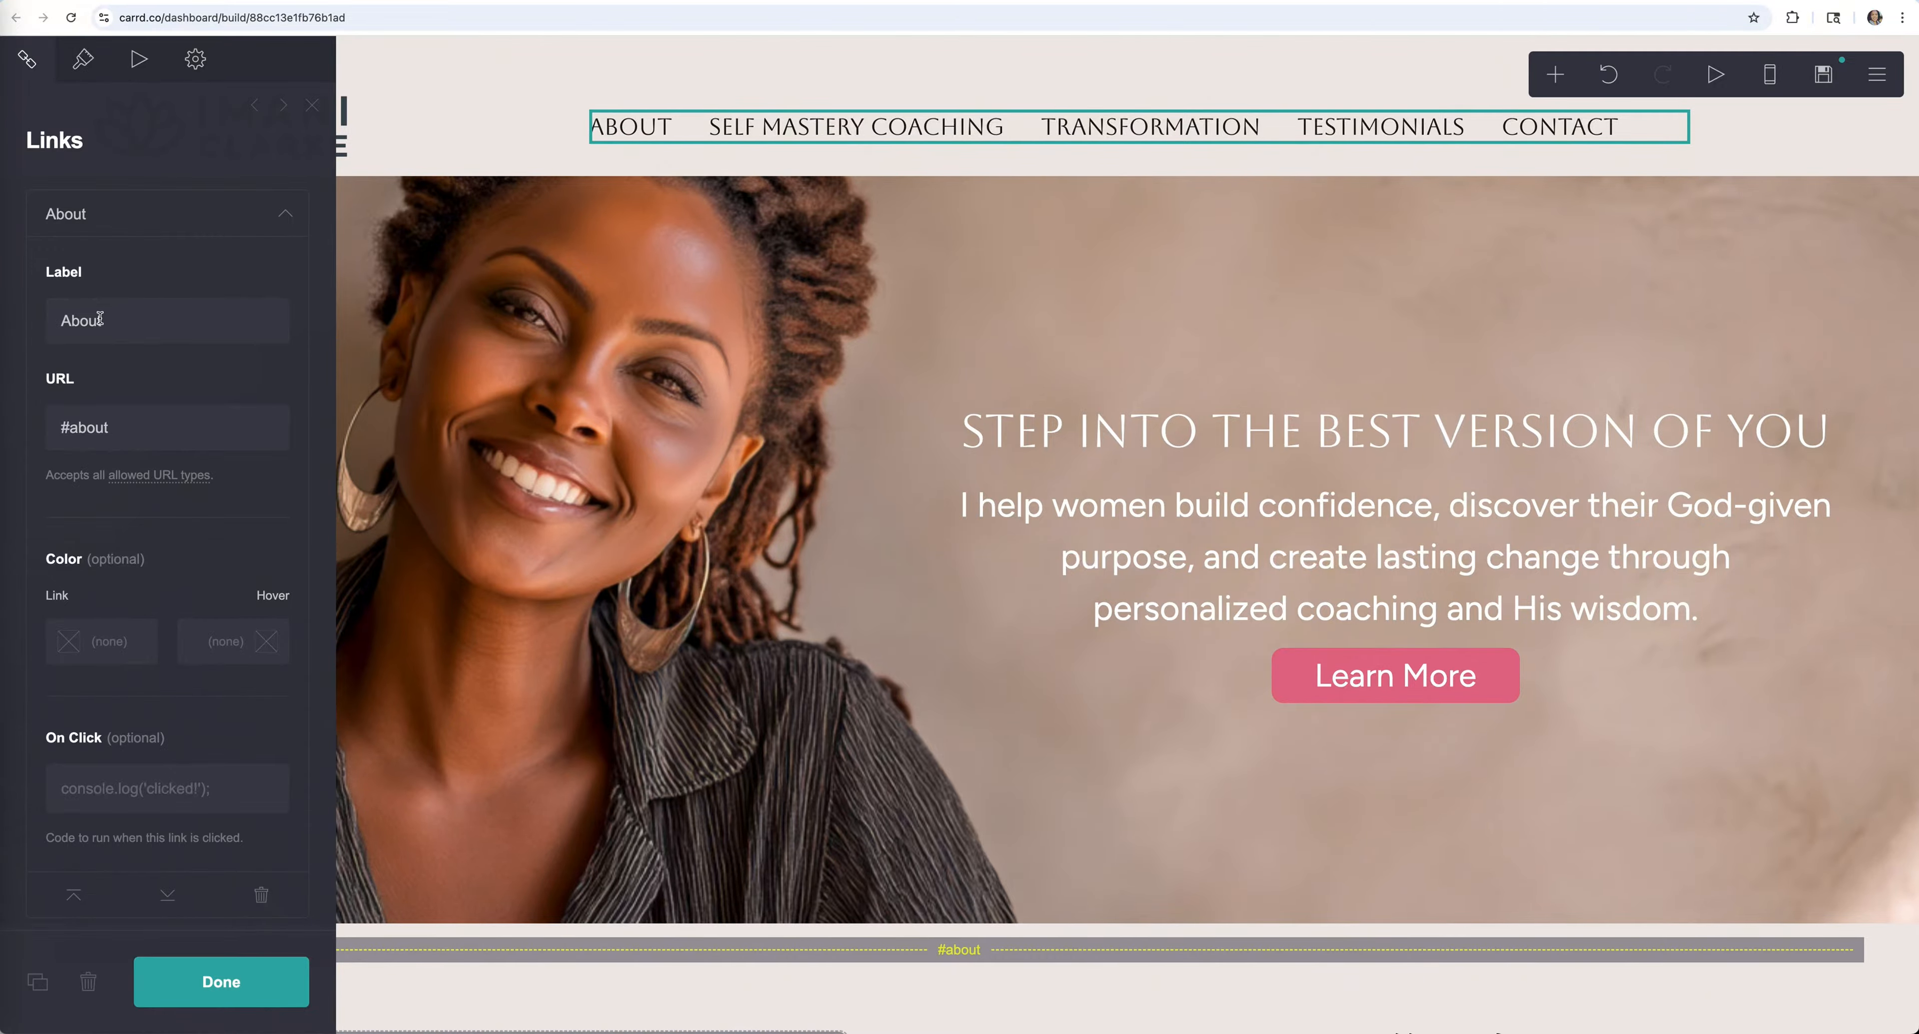
pyautogui.doubleClick(115, 320)
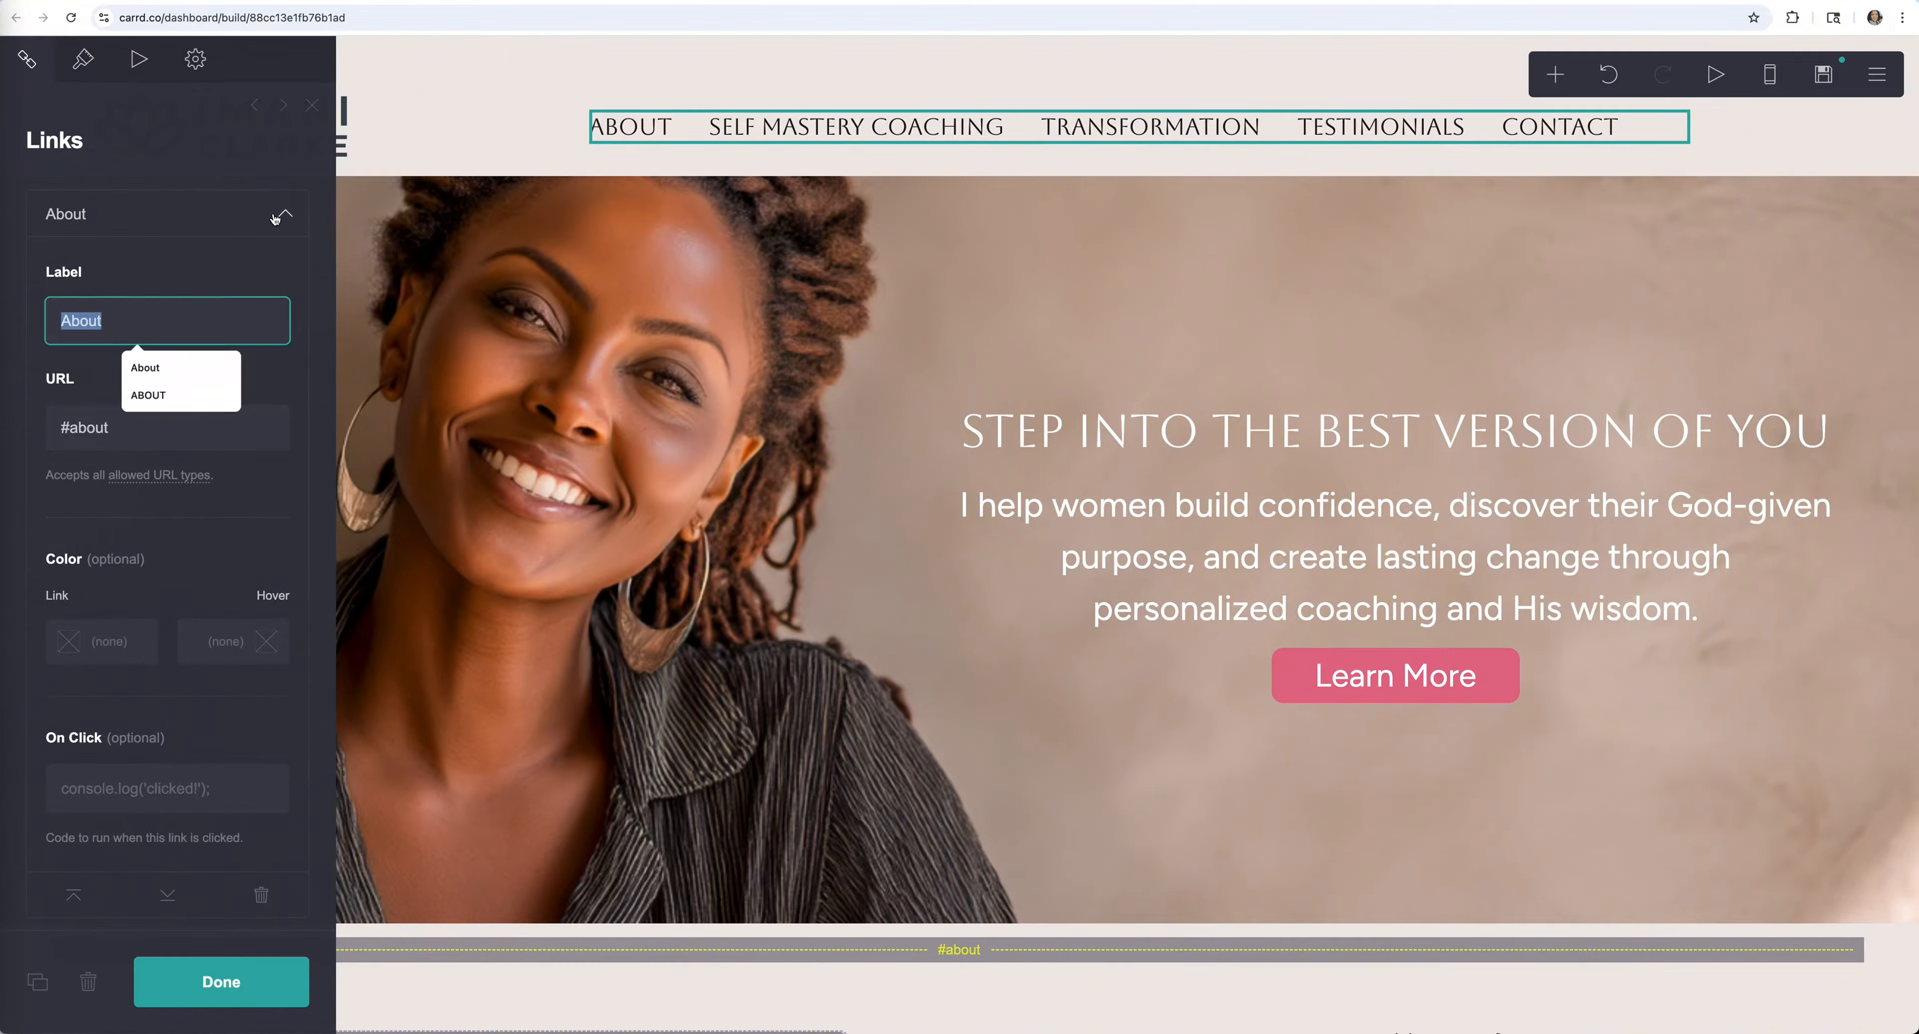
pyautogui.click(133, 317)
pyautogui.moveTo(124, 322); pyautogui.dragTo(52, 321)
pyautogui.click(152, 313)
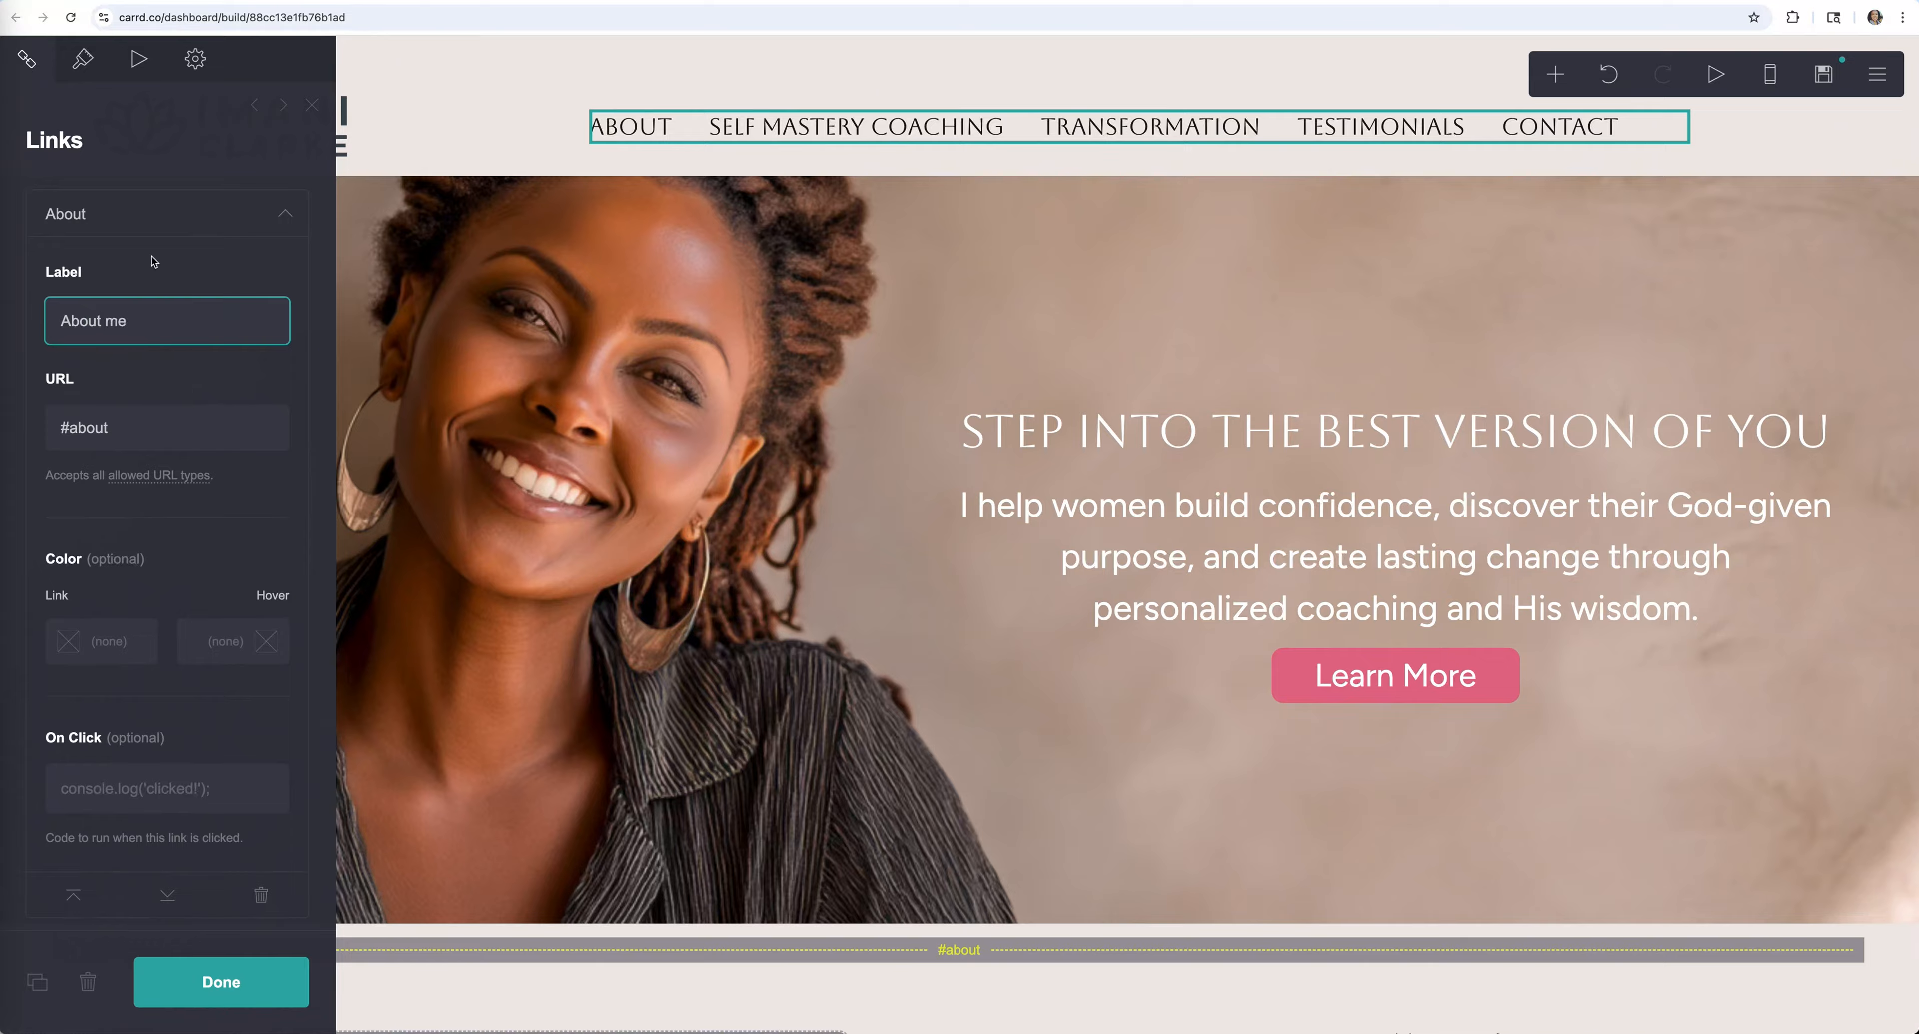
pyautogui.press('Return')
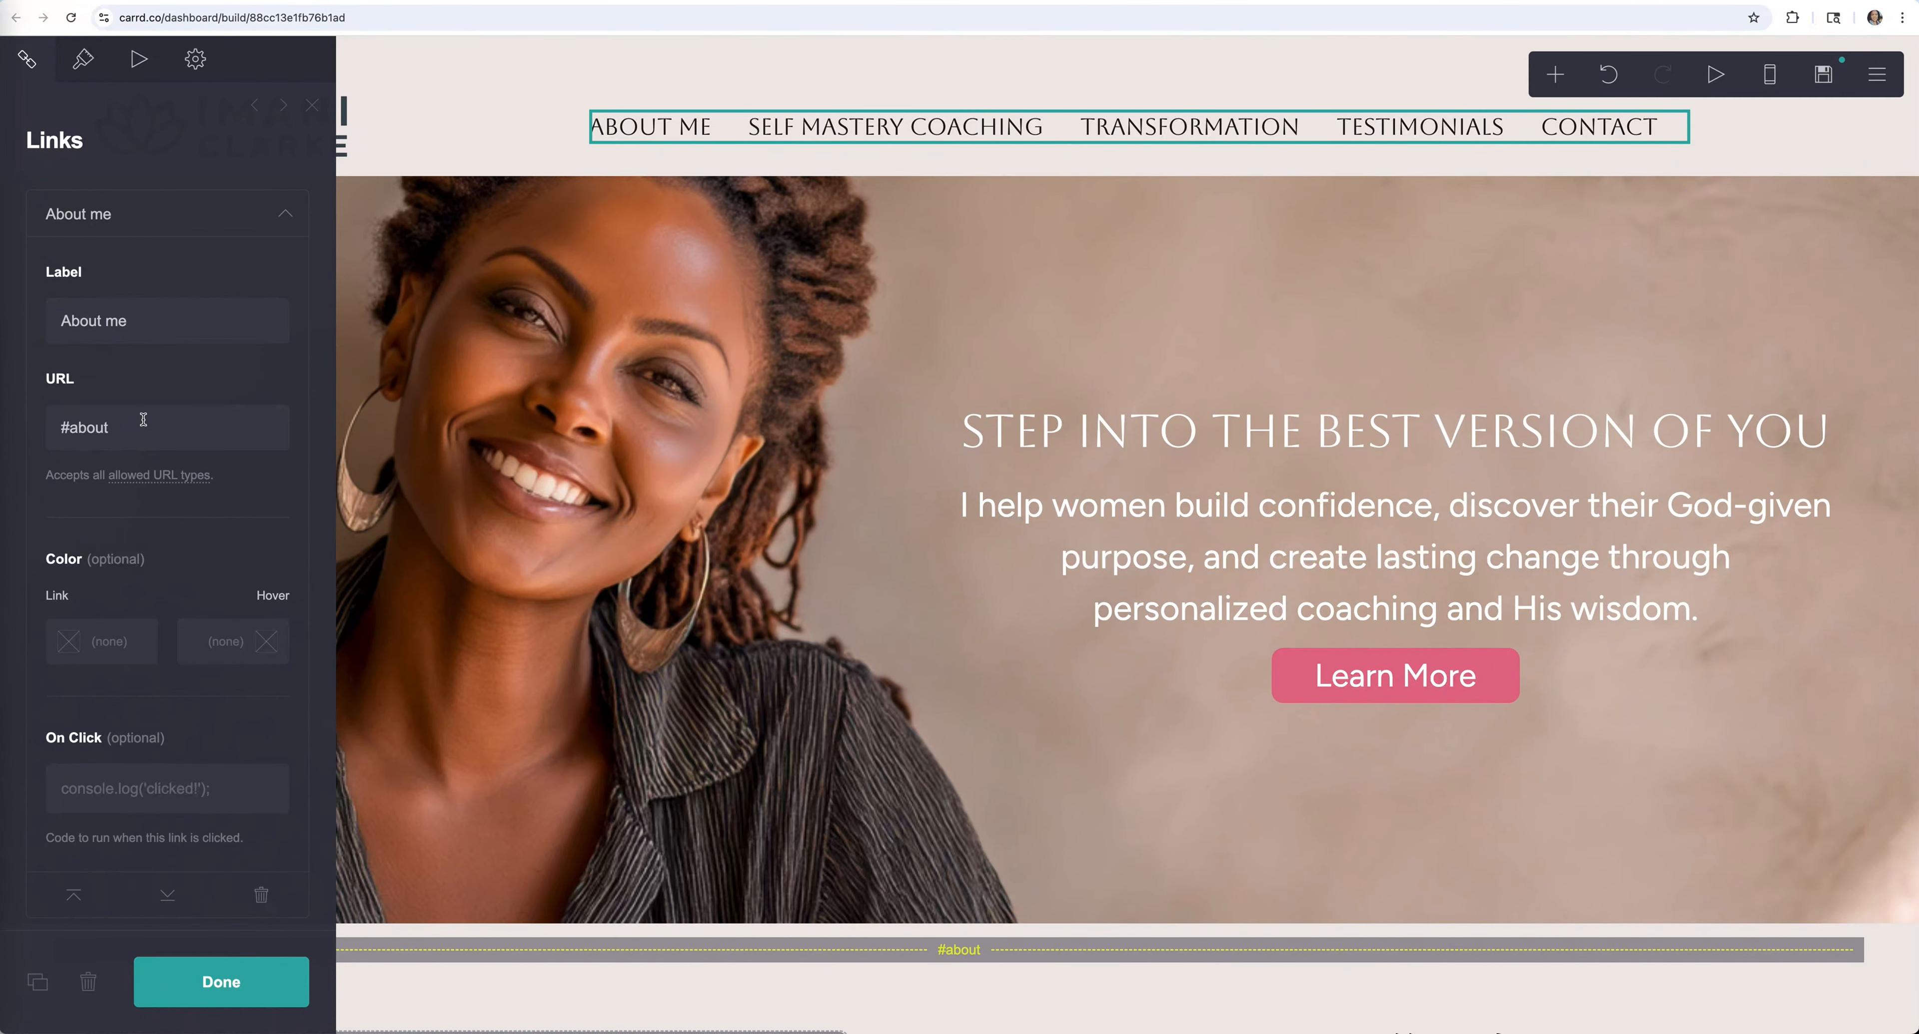
# Change the About me link's URL from #about to #aboutme
pyautogui.click(67, 429)
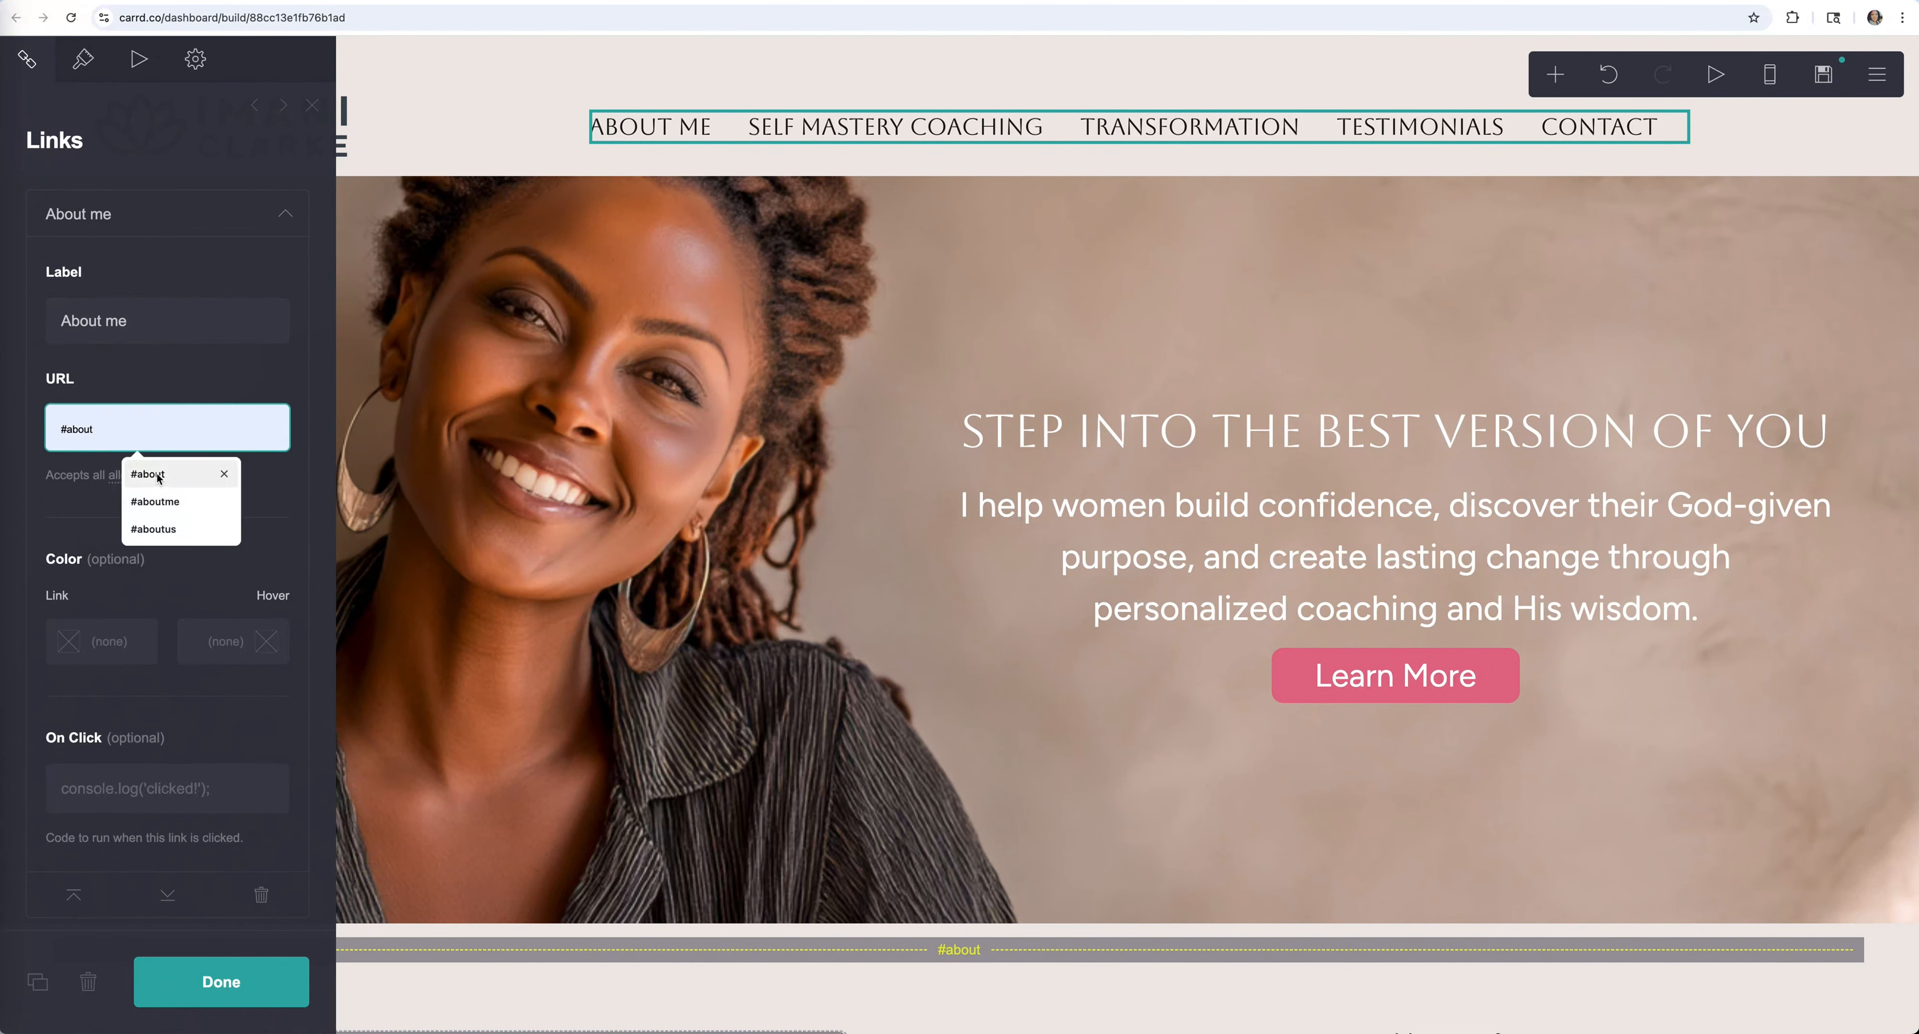
pyautogui.hotkey('shift', 'Tab')
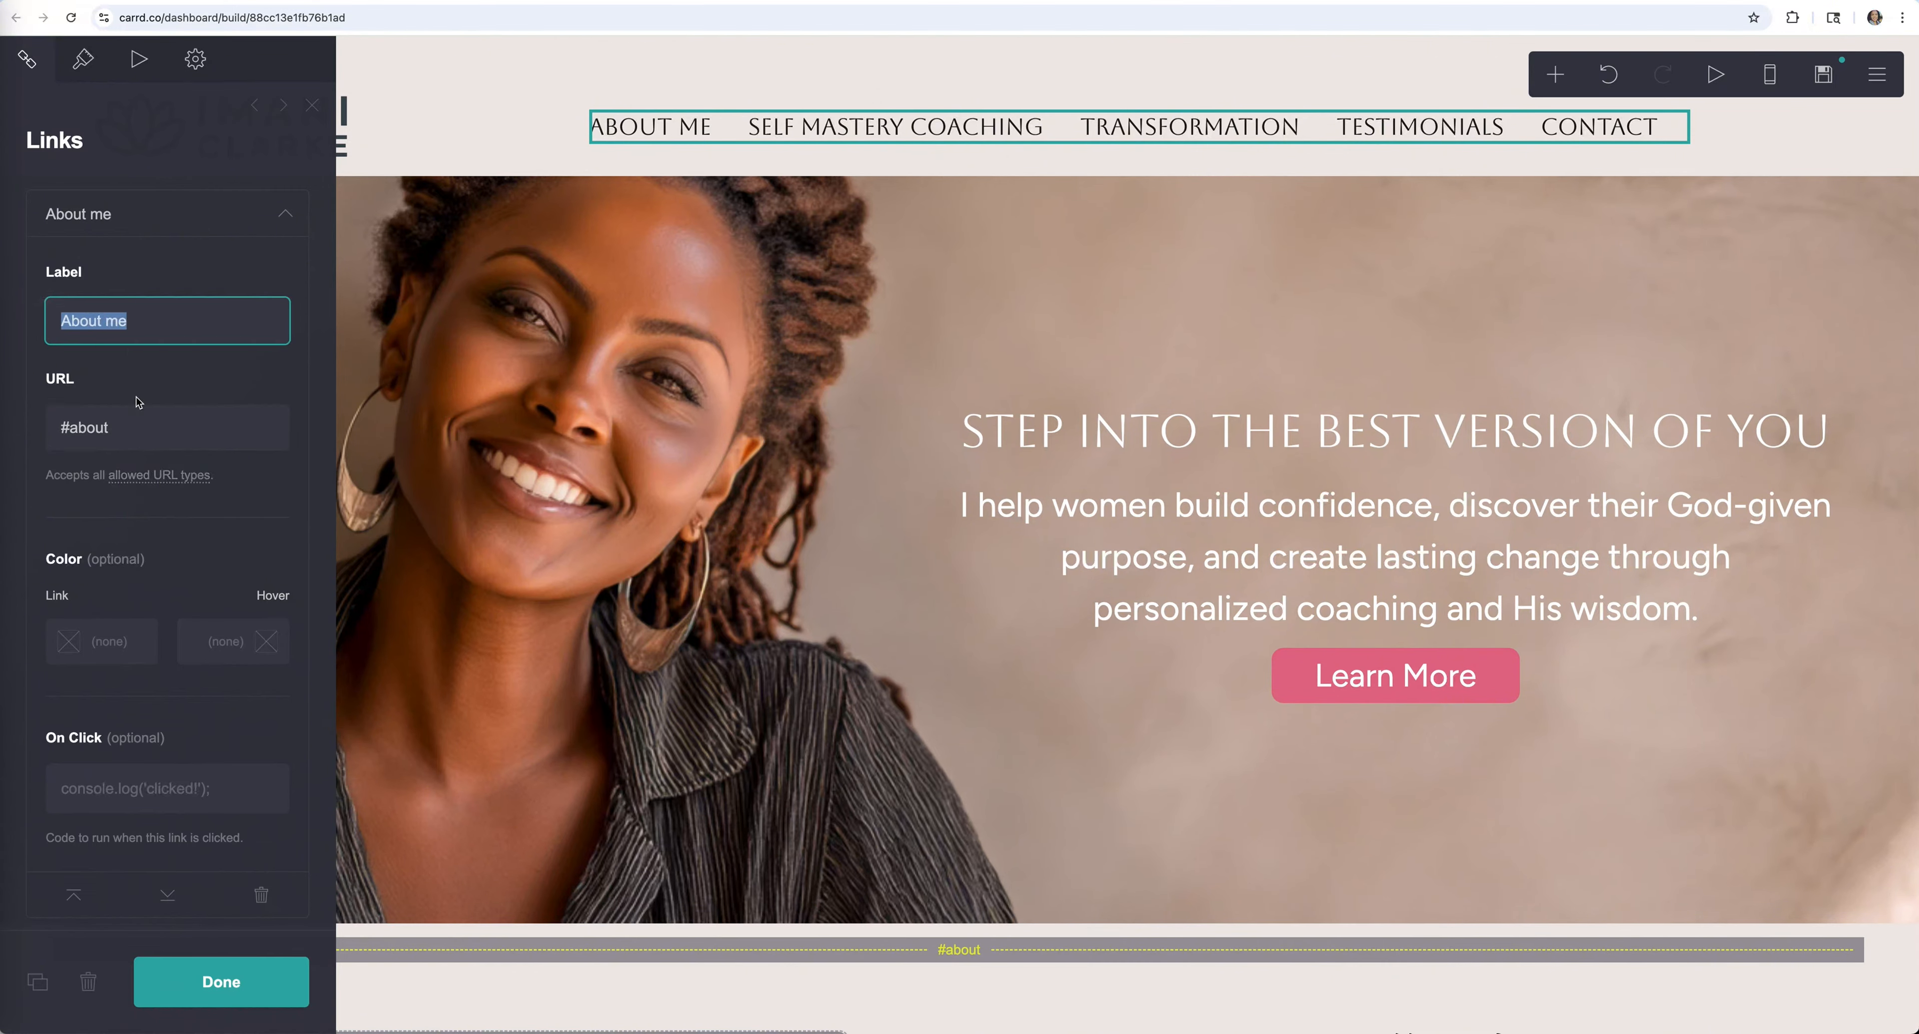
pyautogui.click(128, 430)
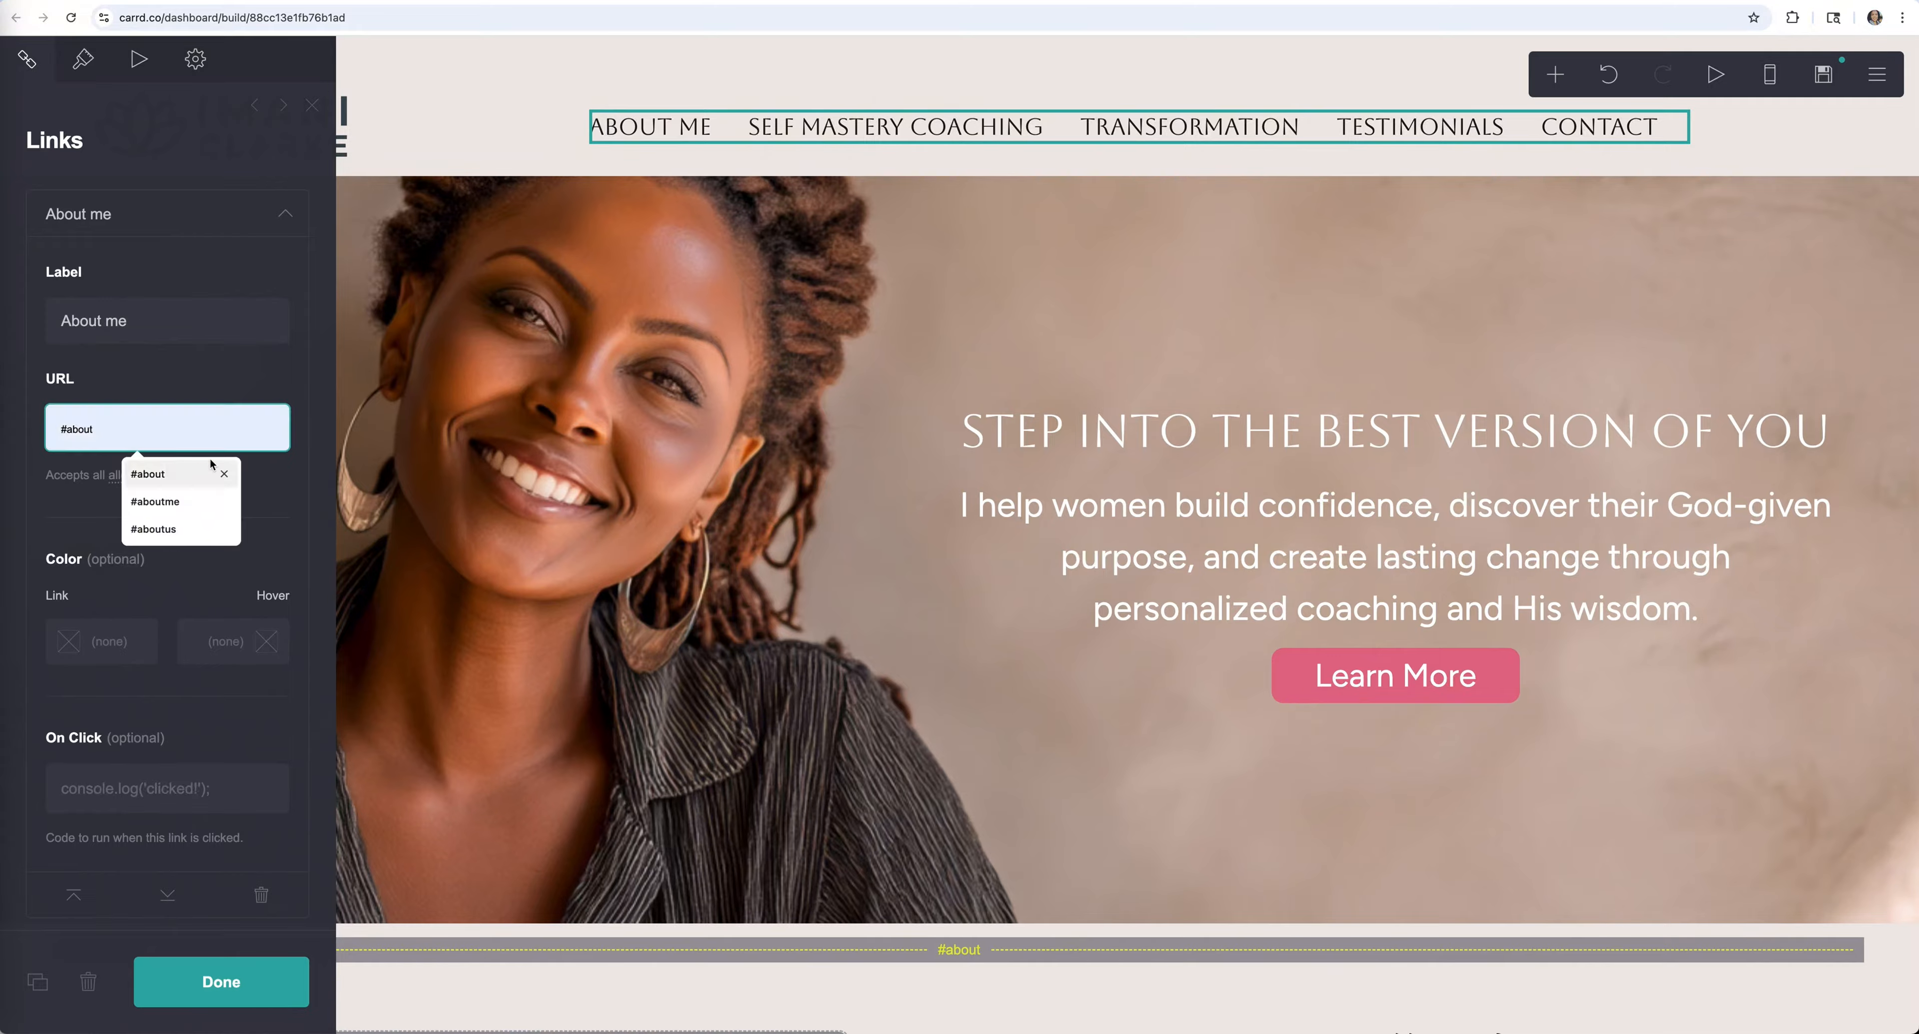
pyautogui.write('me')
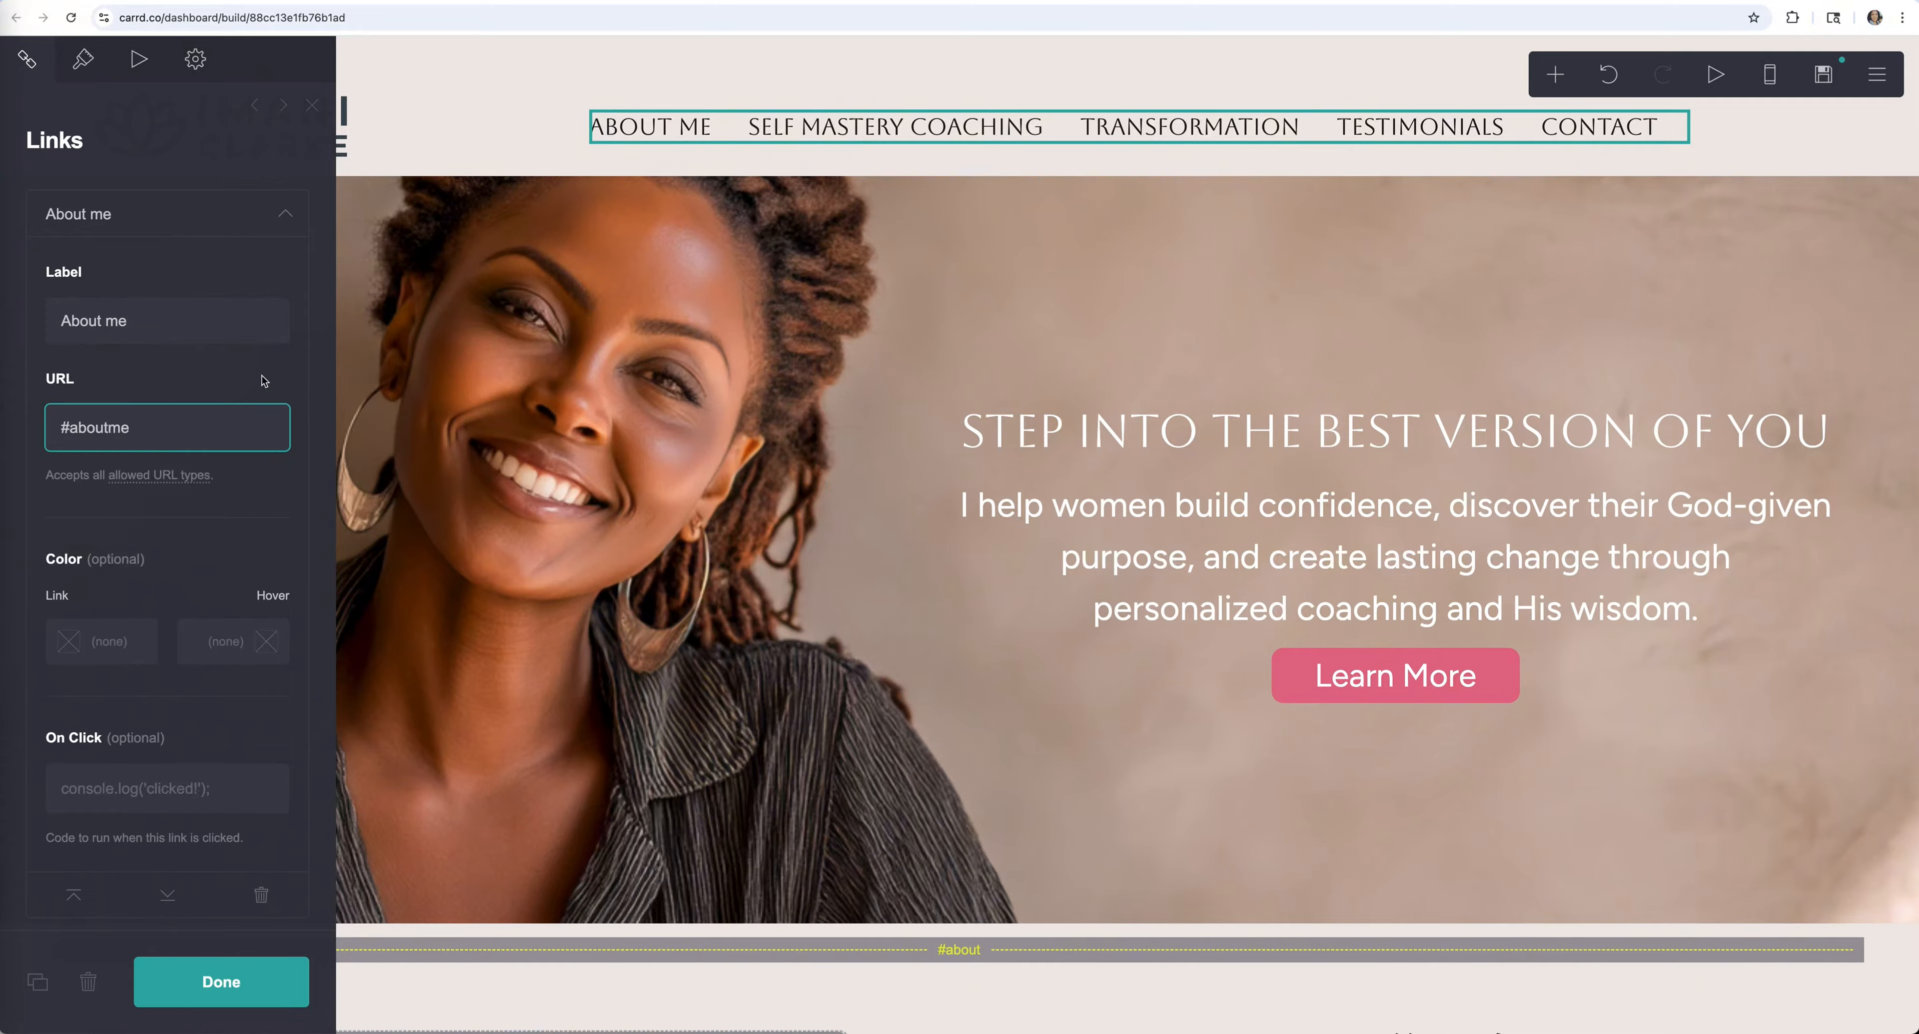
pyautogui.click(236, 382)
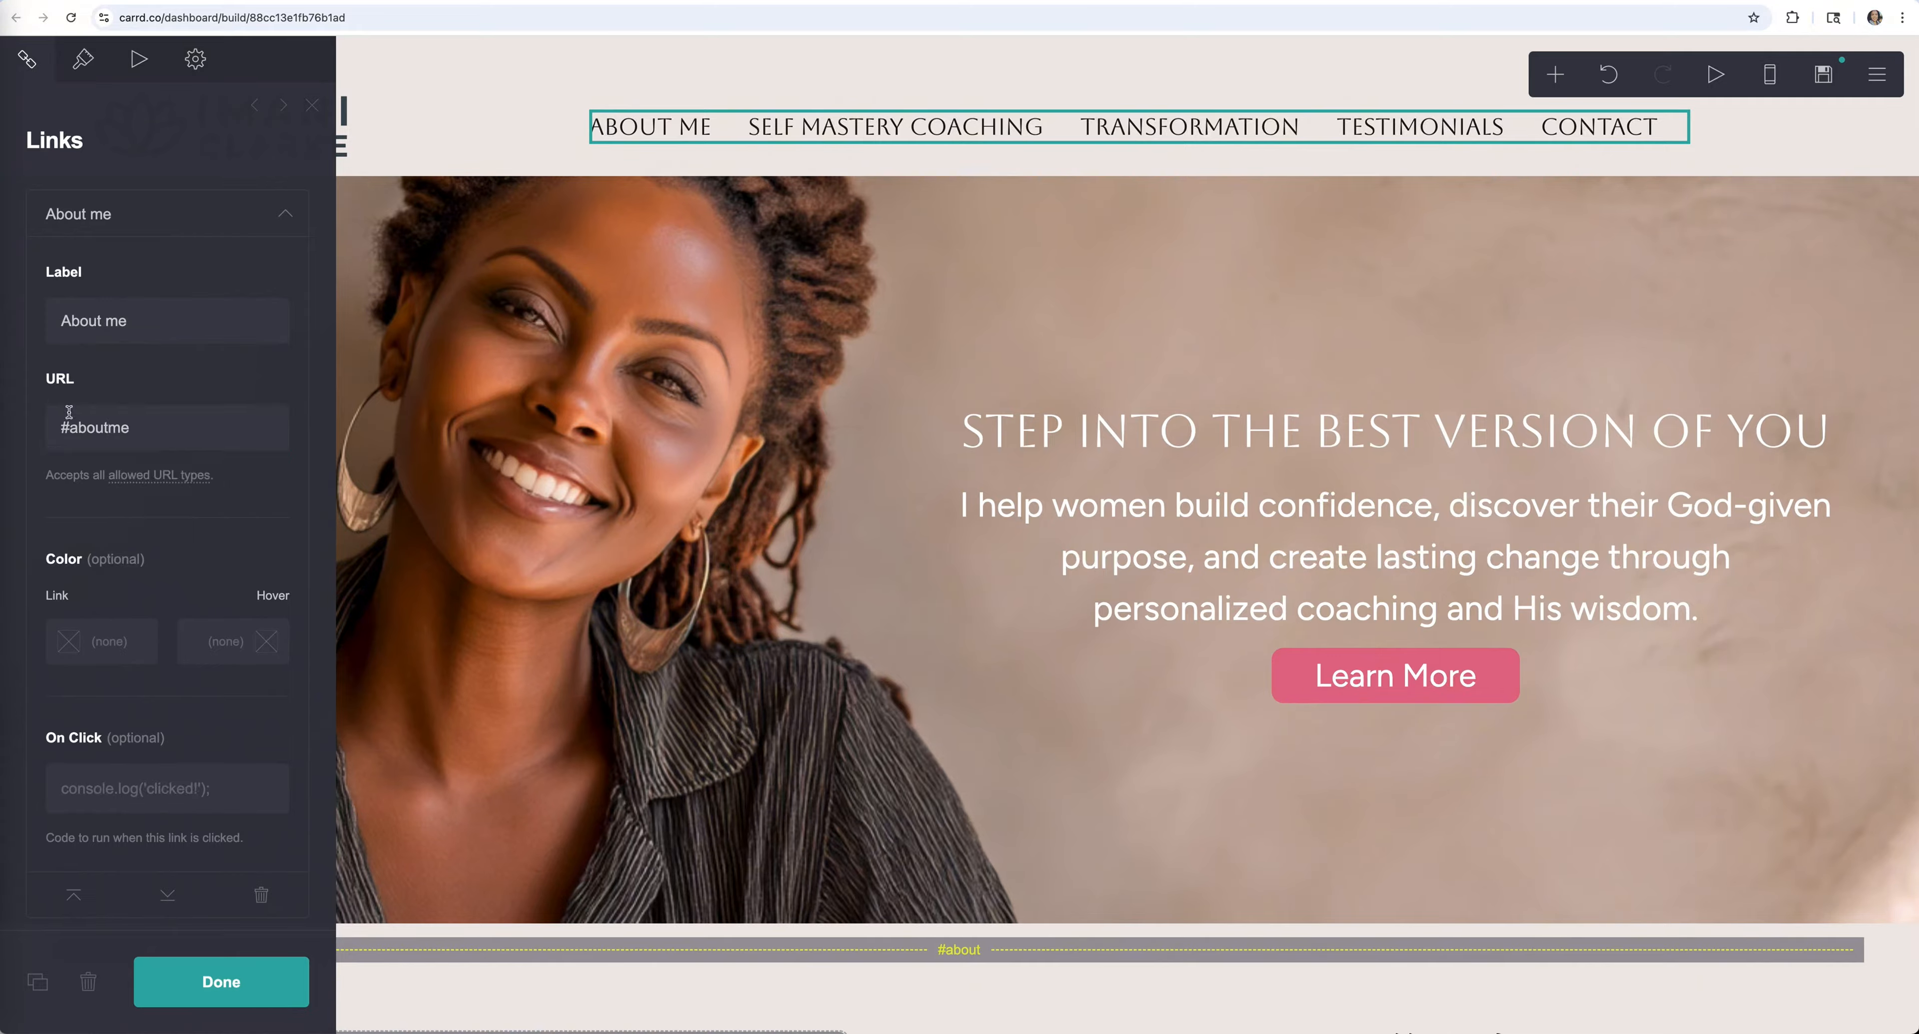
pyautogui.click(255, 982)
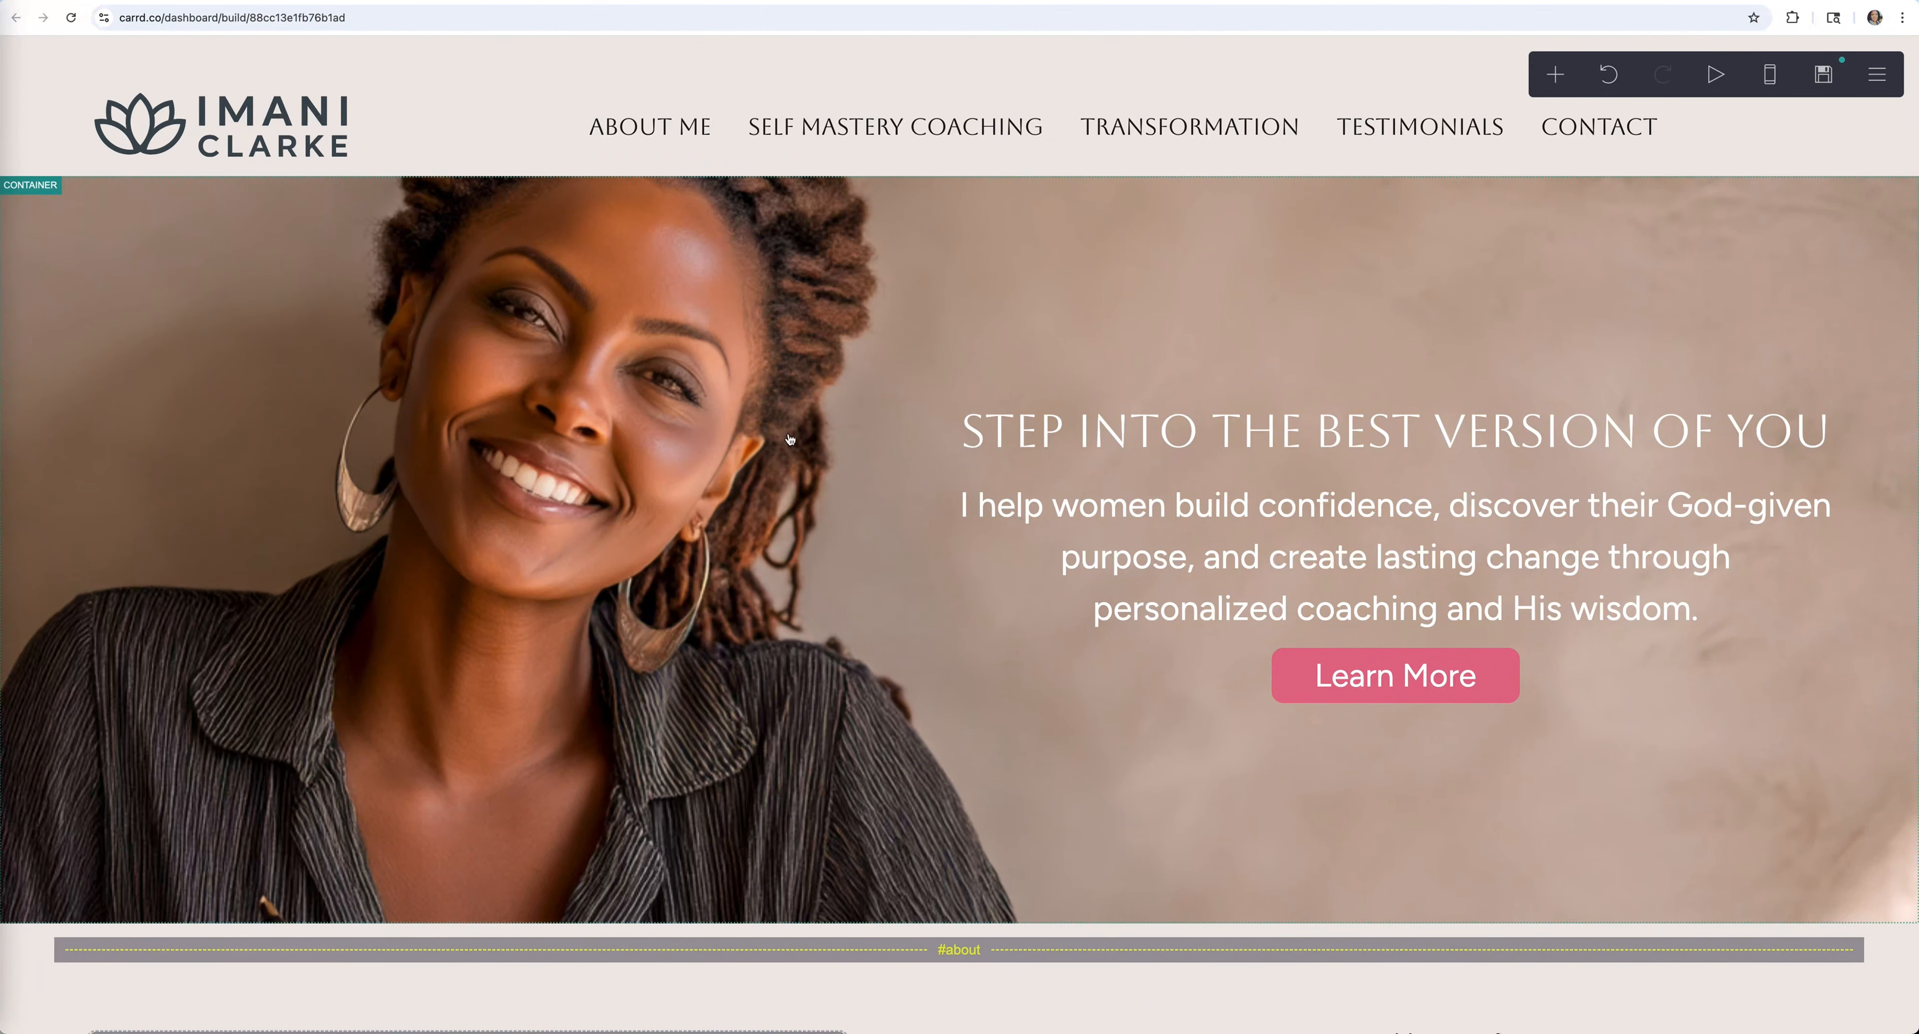
# Locate the about scroll point and check the About me link's #aboutme URL
pyautogui.scroll(-3, 820, 602)
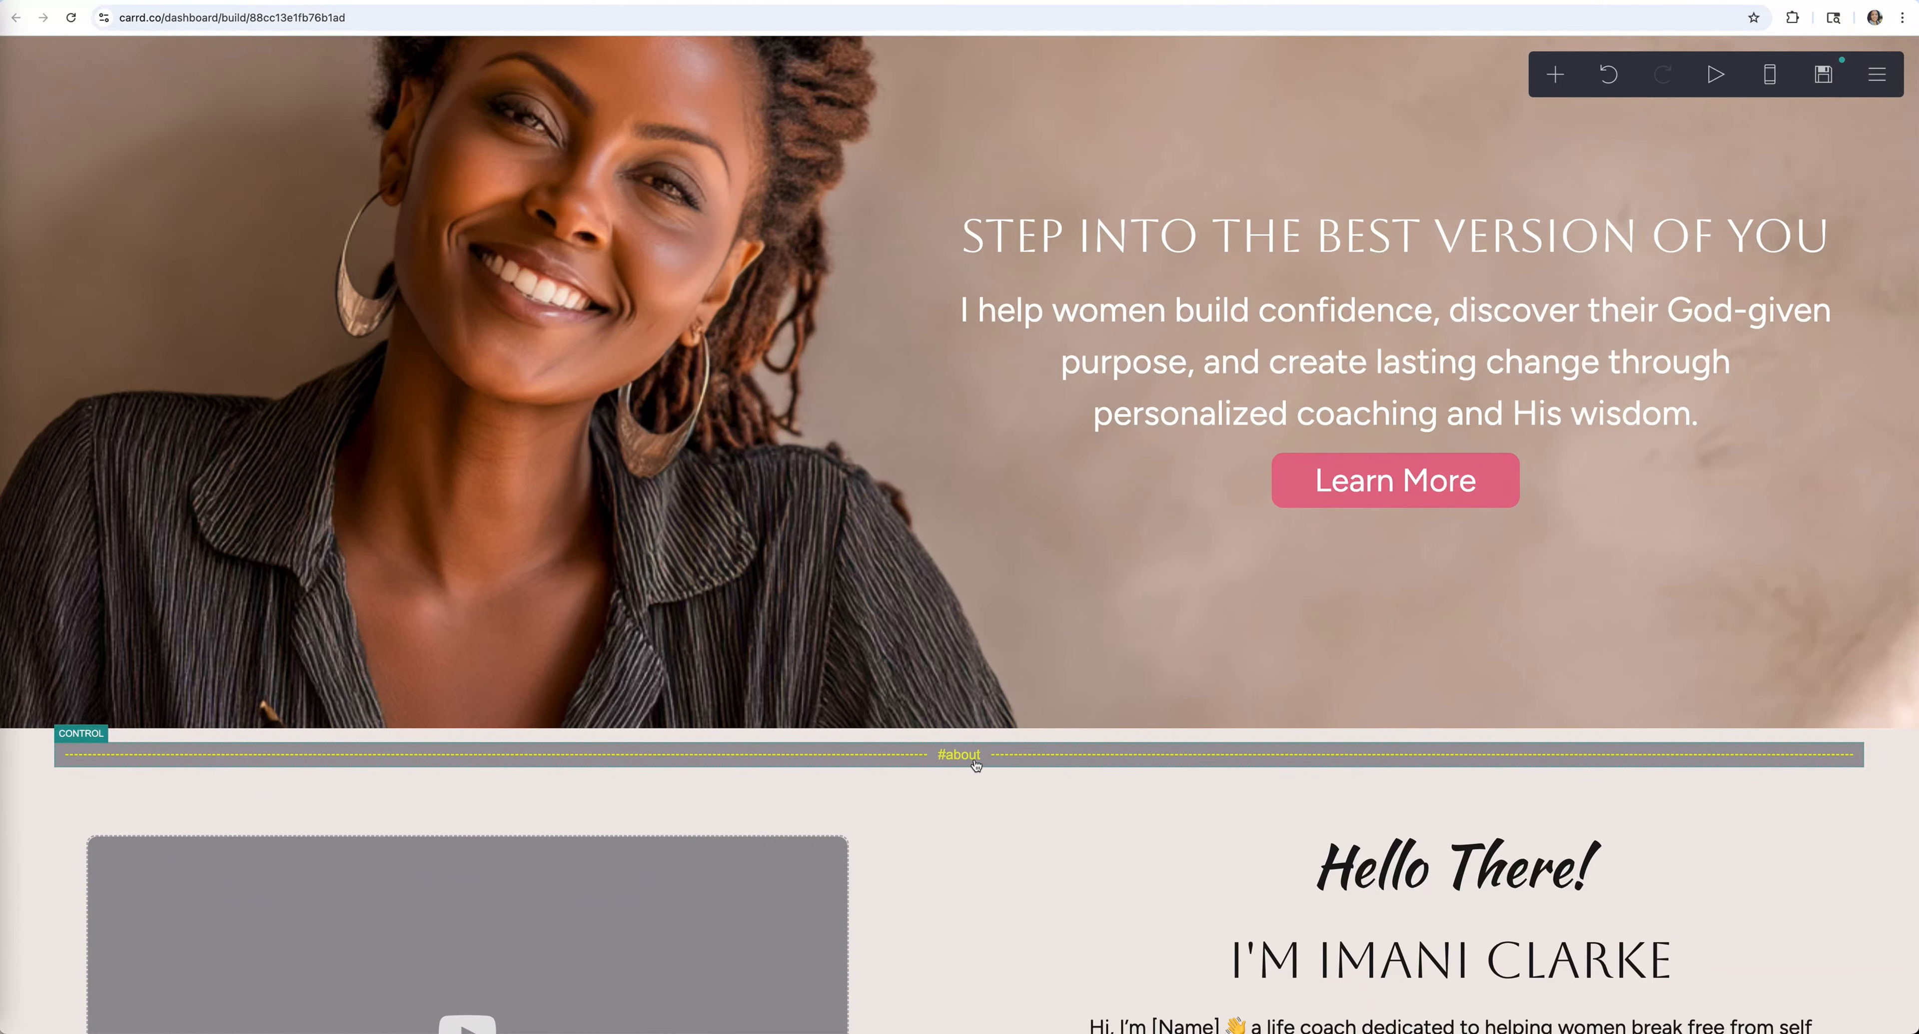
pyautogui.click(955, 757)
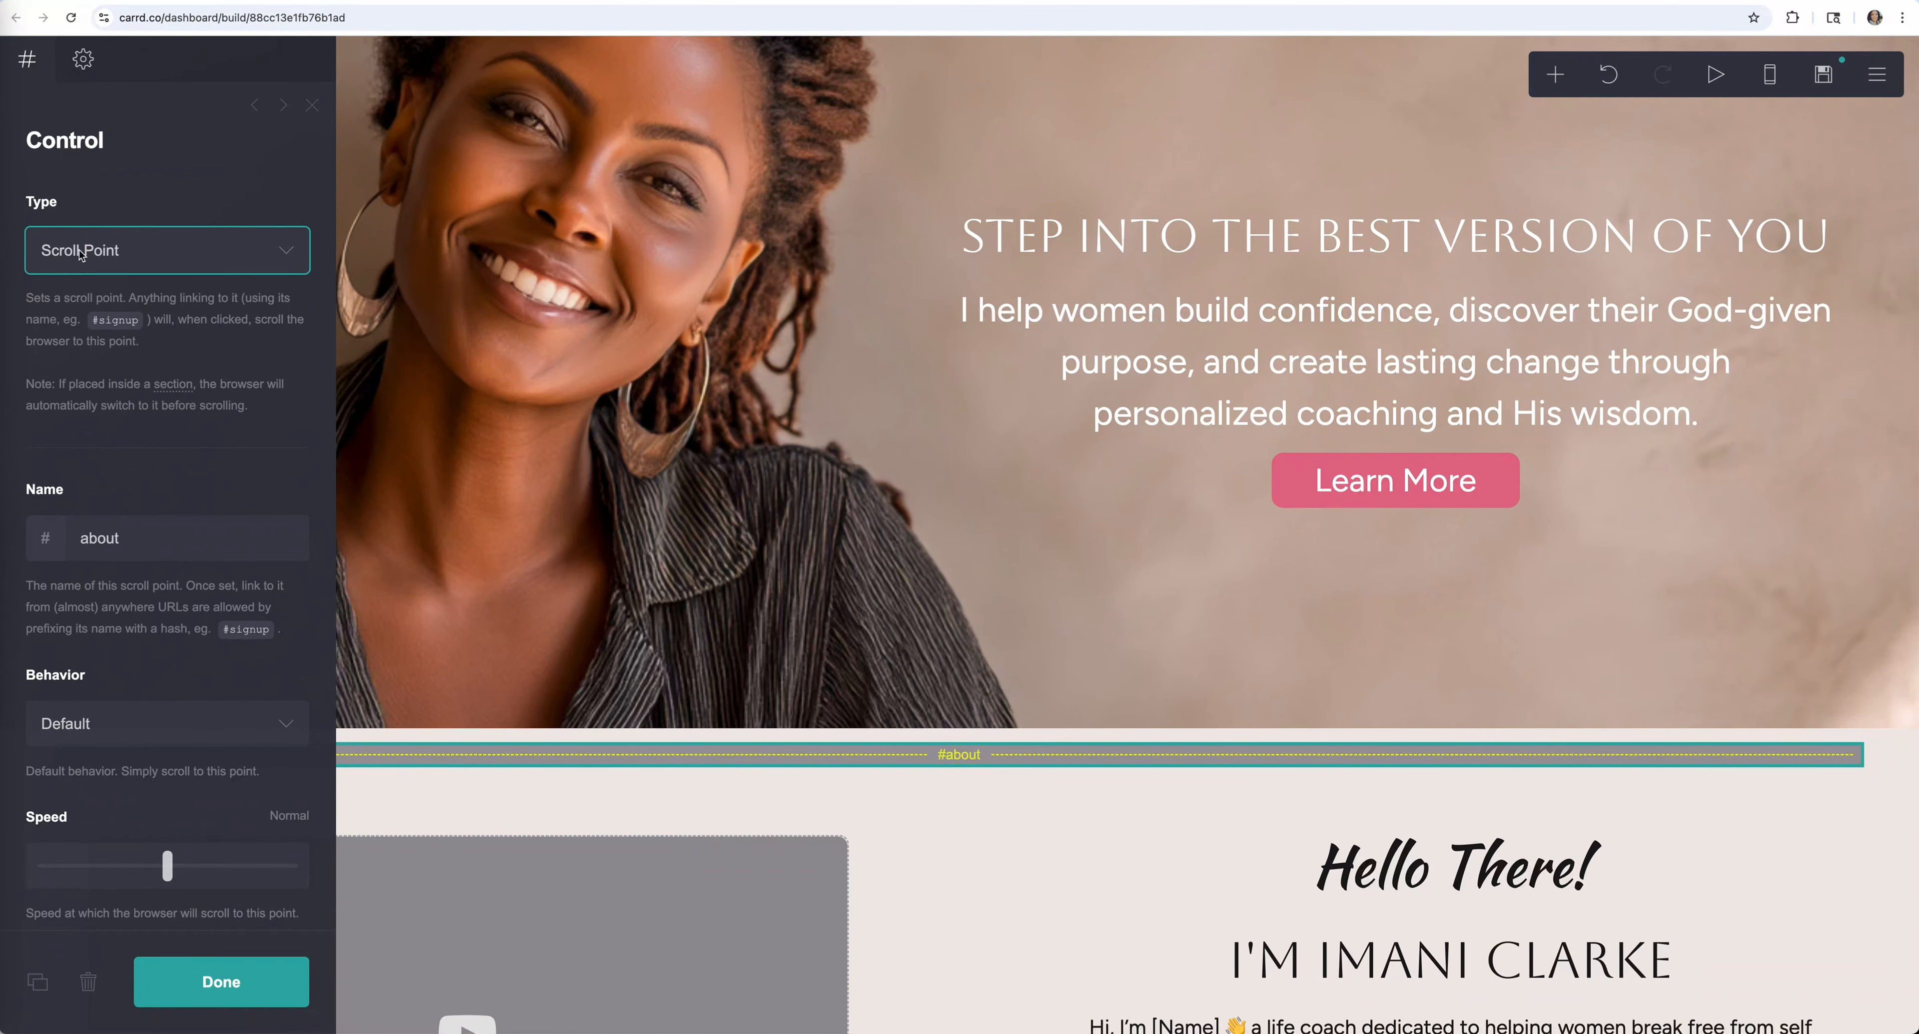
pyautogui.scroll(3, 479, 350)
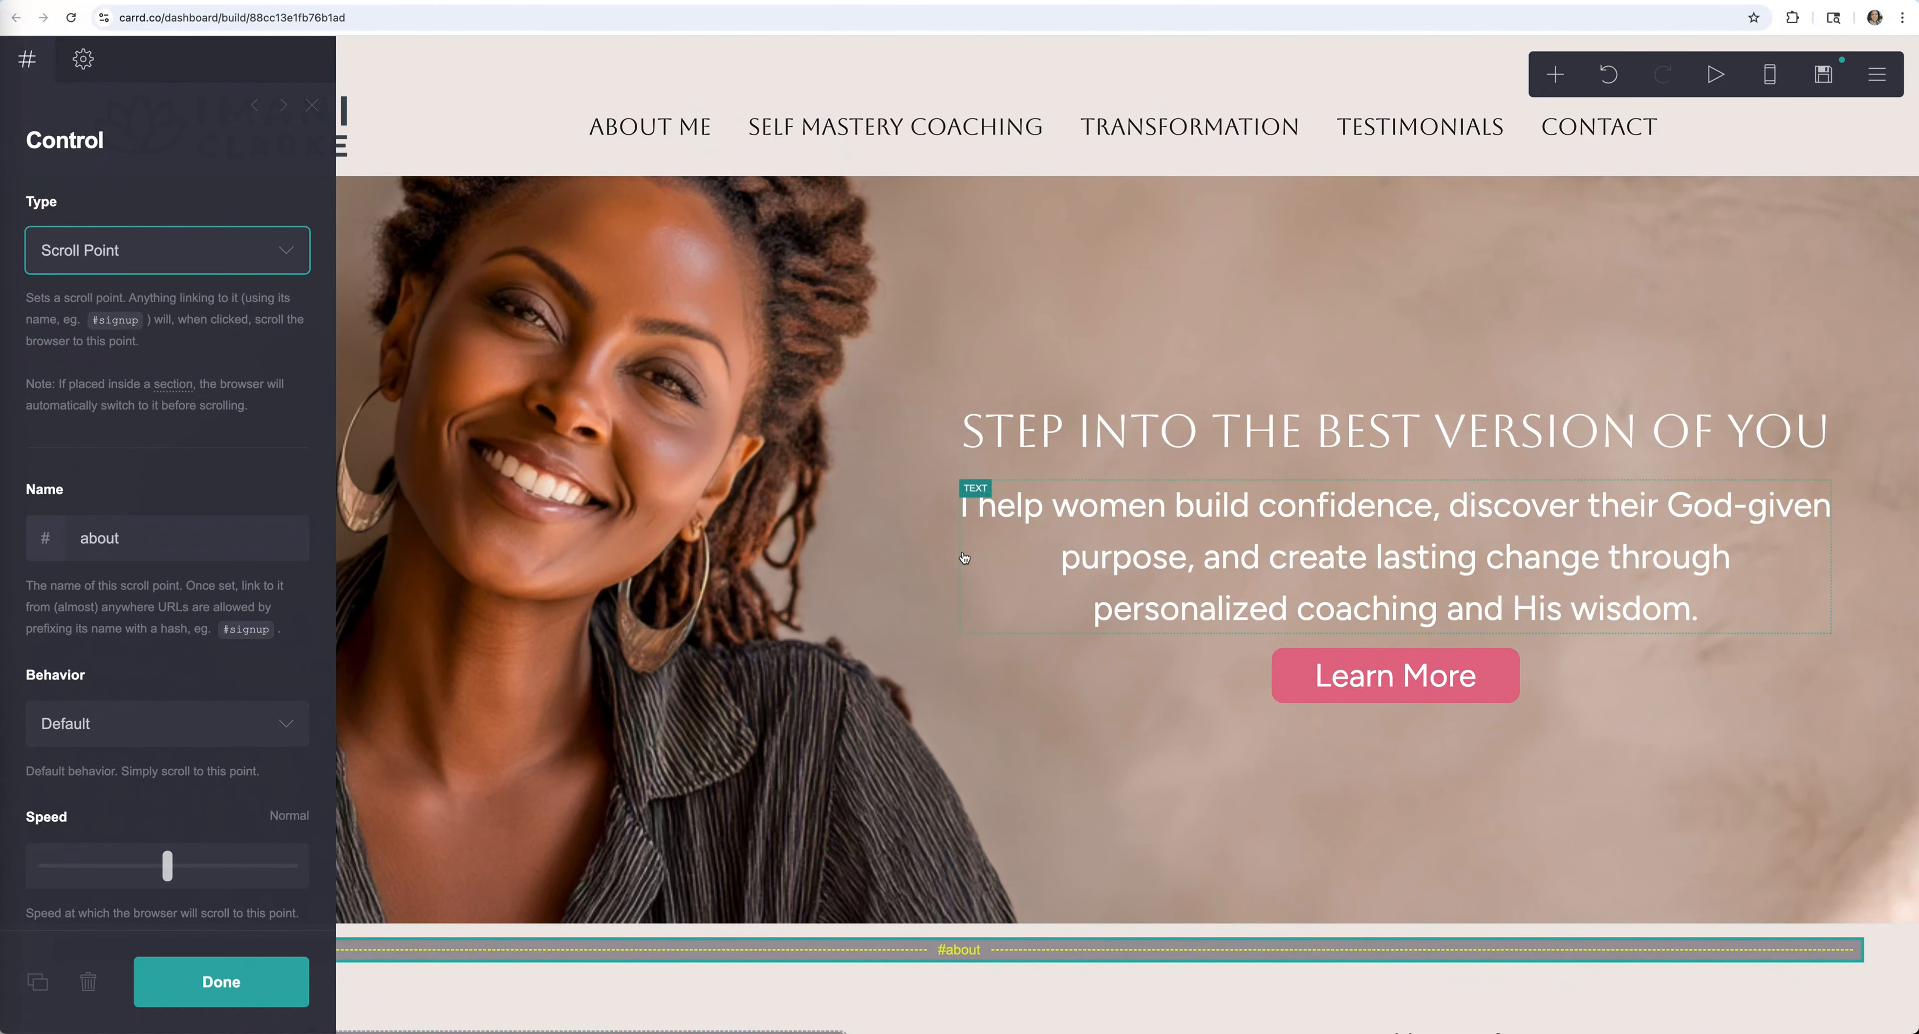
pyautogui.scroll(-8, 969, 489)
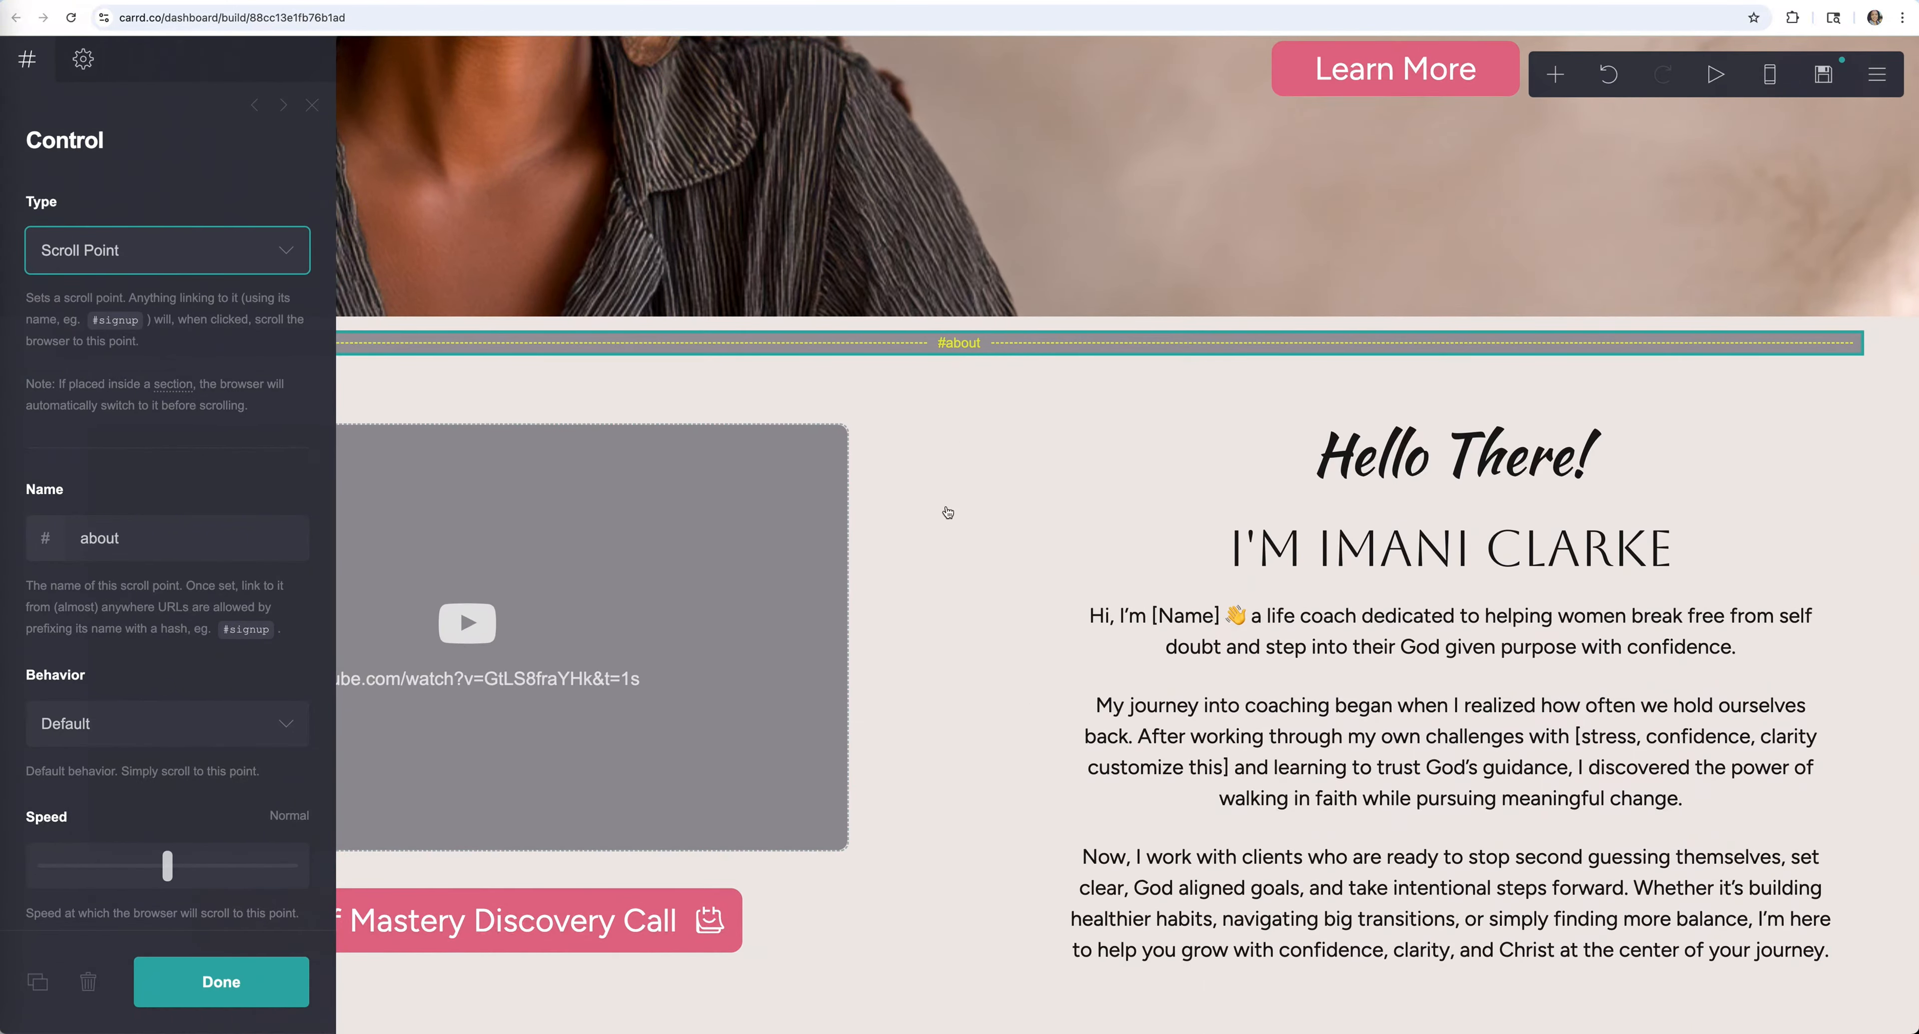
pyautogui.scroll(8, 746, 502)
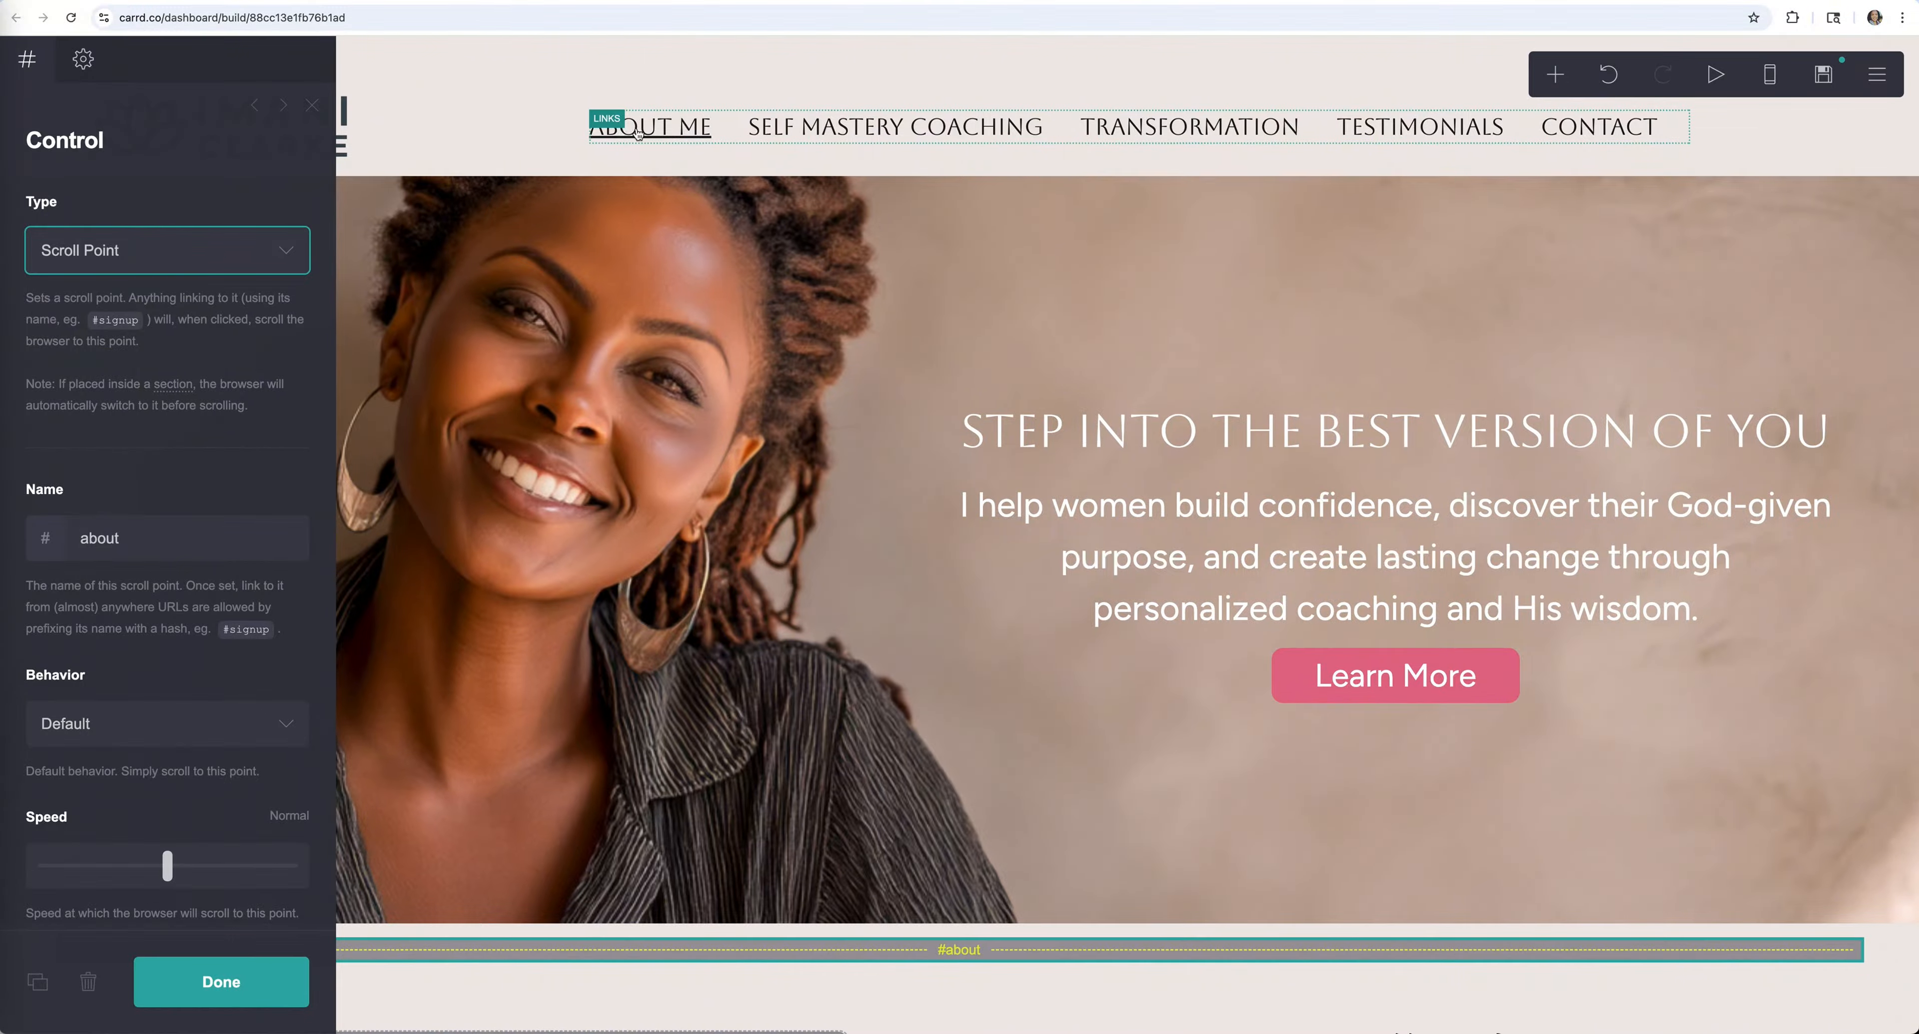
pyautogui.scroll(-2, 148, 566)
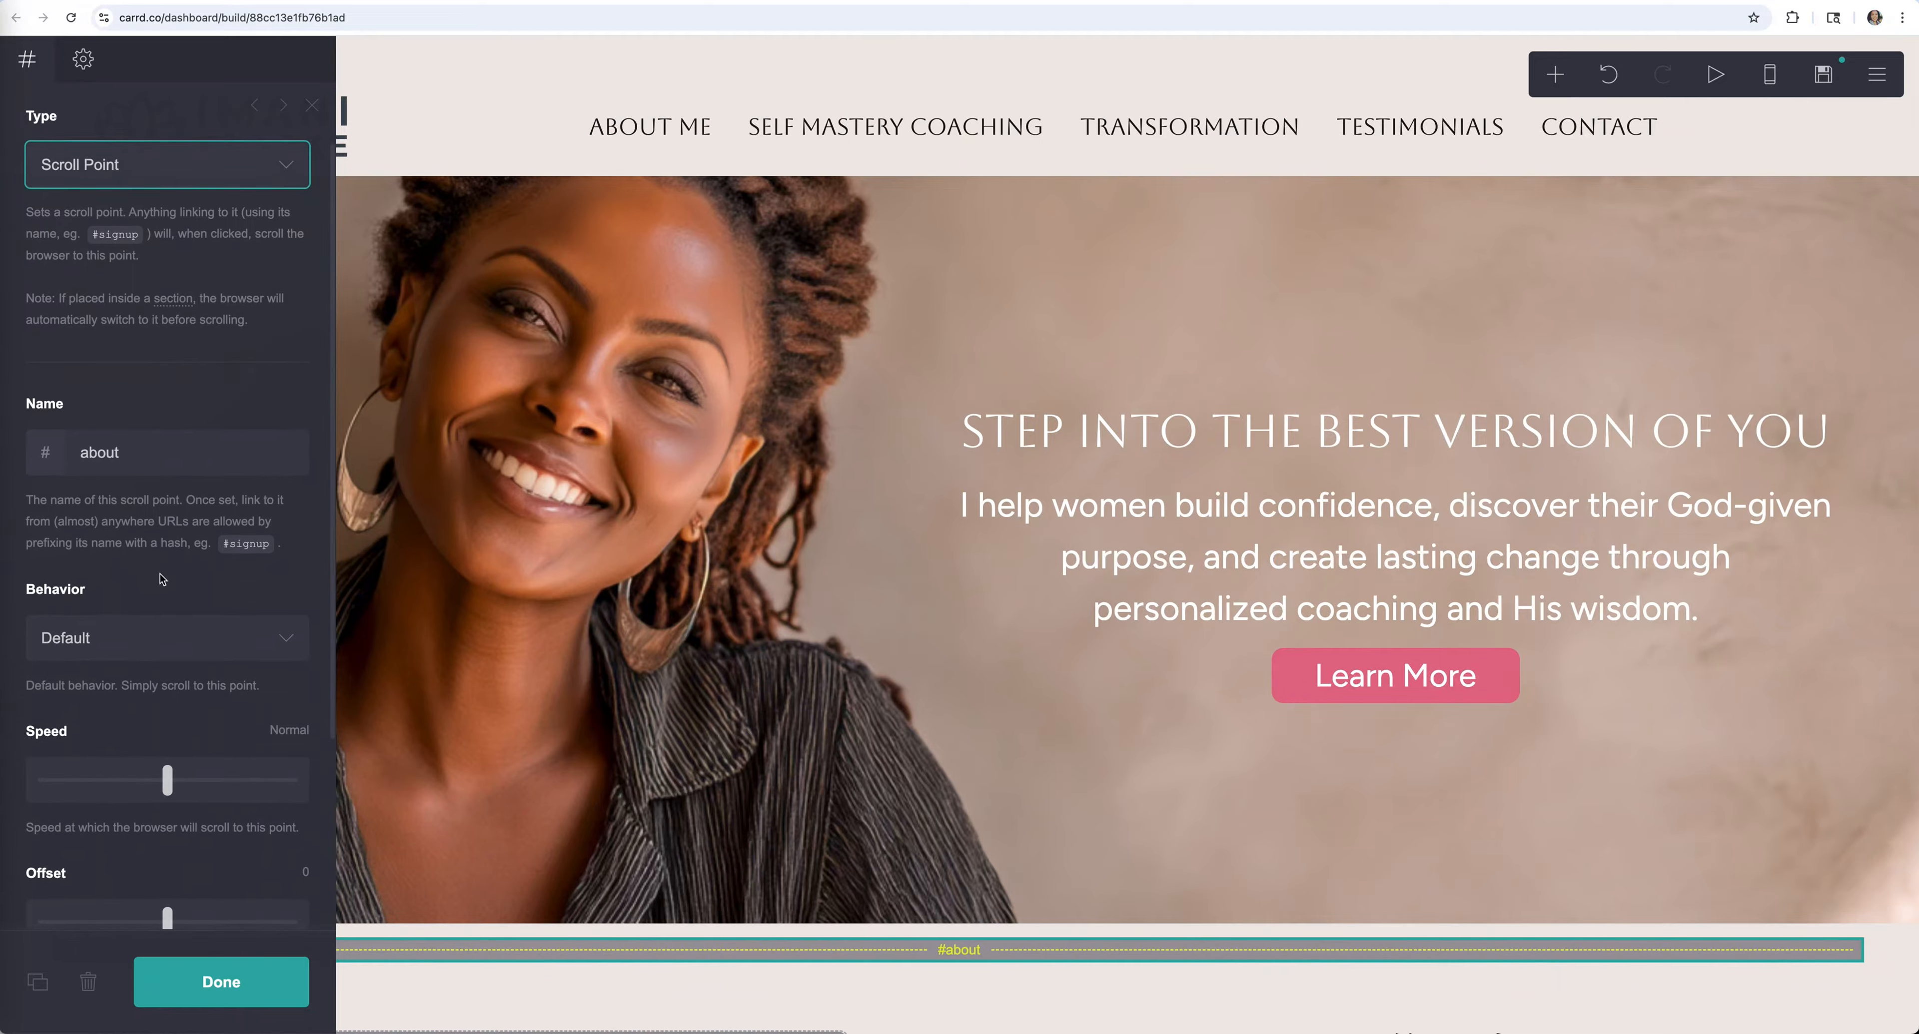
pyautogui.scroll(2, 162, 474)
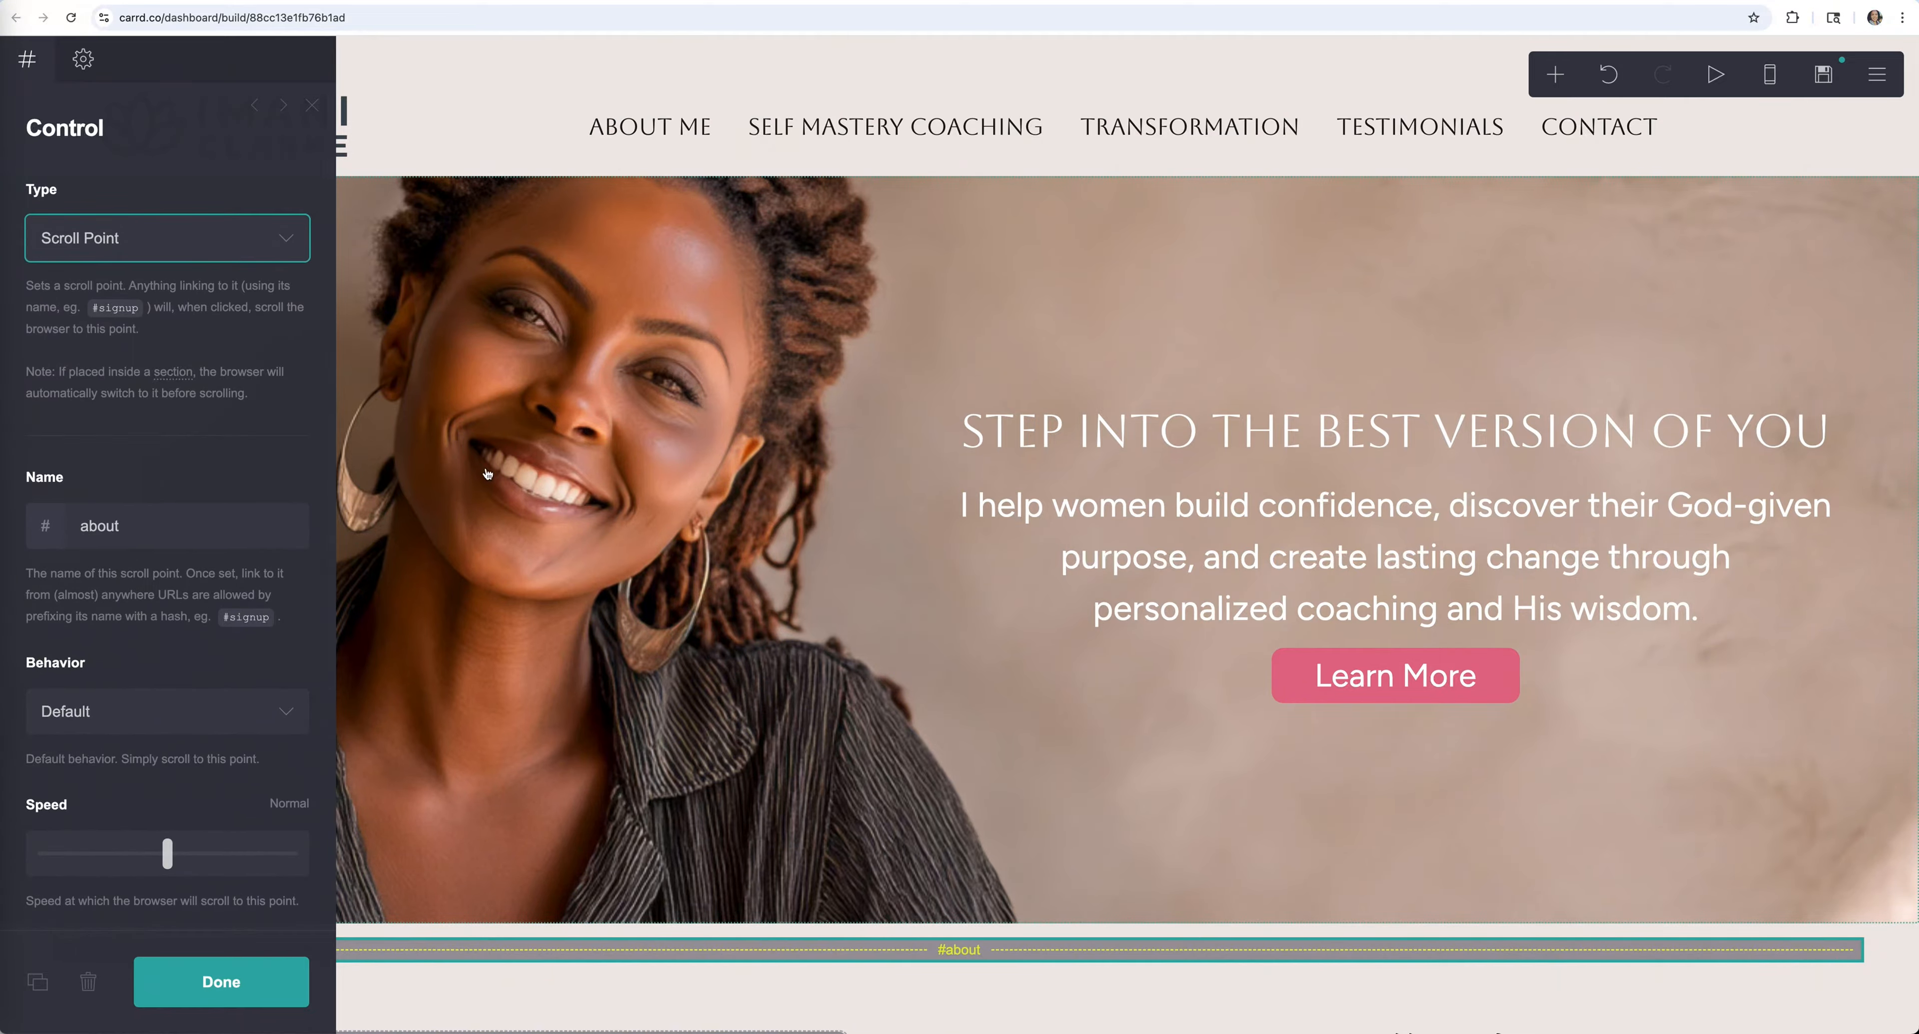
pyautogui.click(649, 122)
pyautogui.click(697, 122)
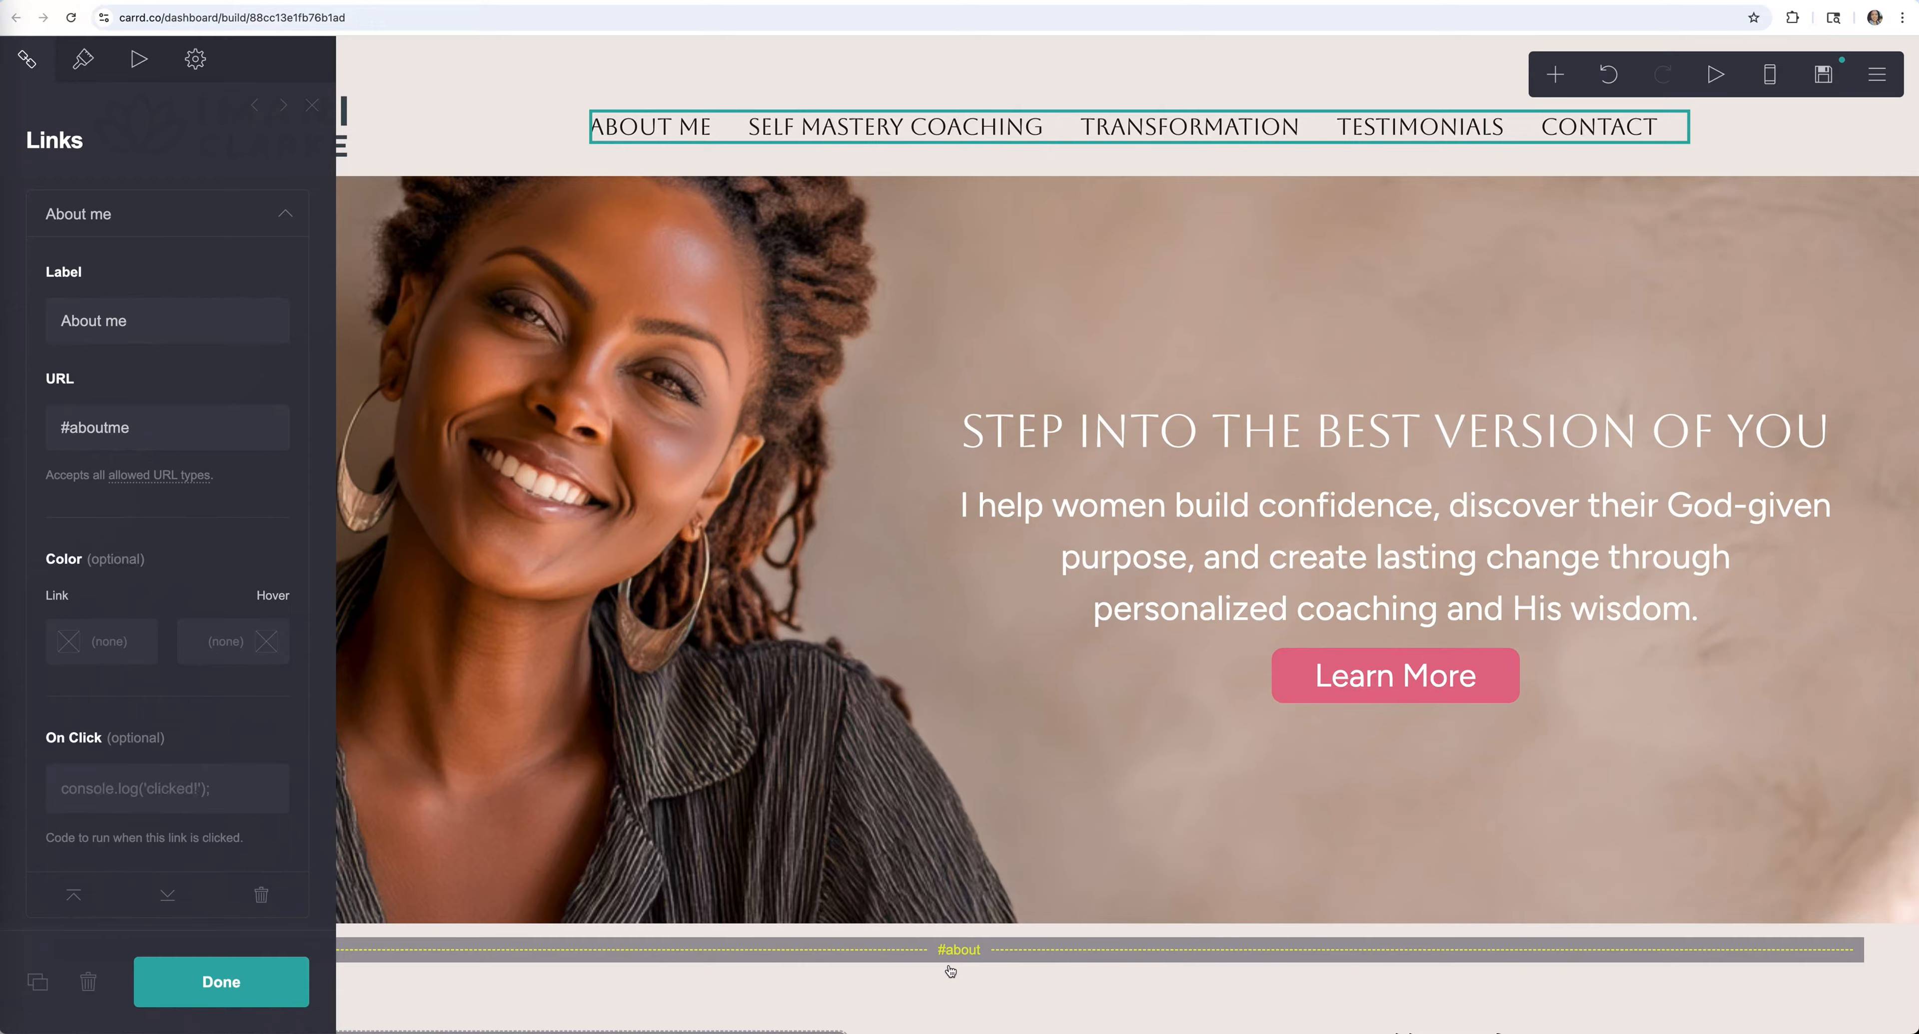
# Rename the scroll point from 'about' to 'aboutme'
pyautogui.click(959, 954)
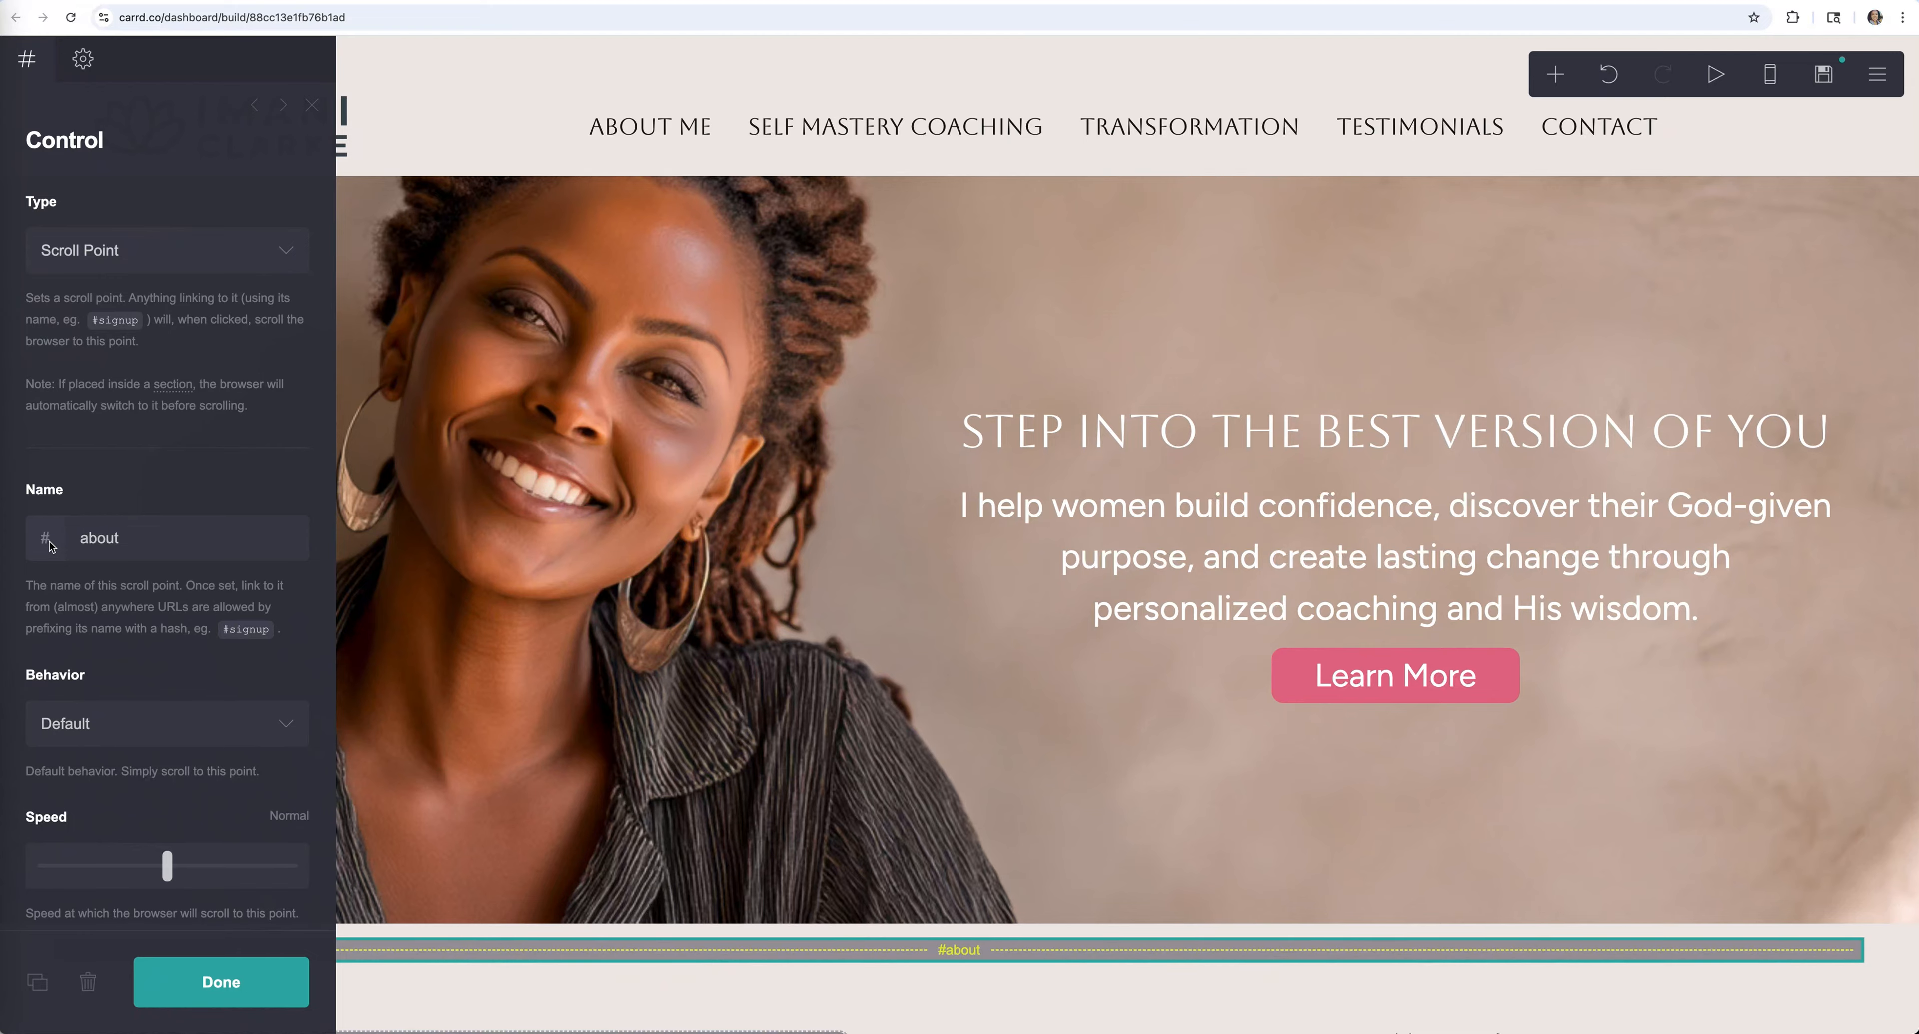
pyautogui.click(153, 542)
pyautogui.write('me')
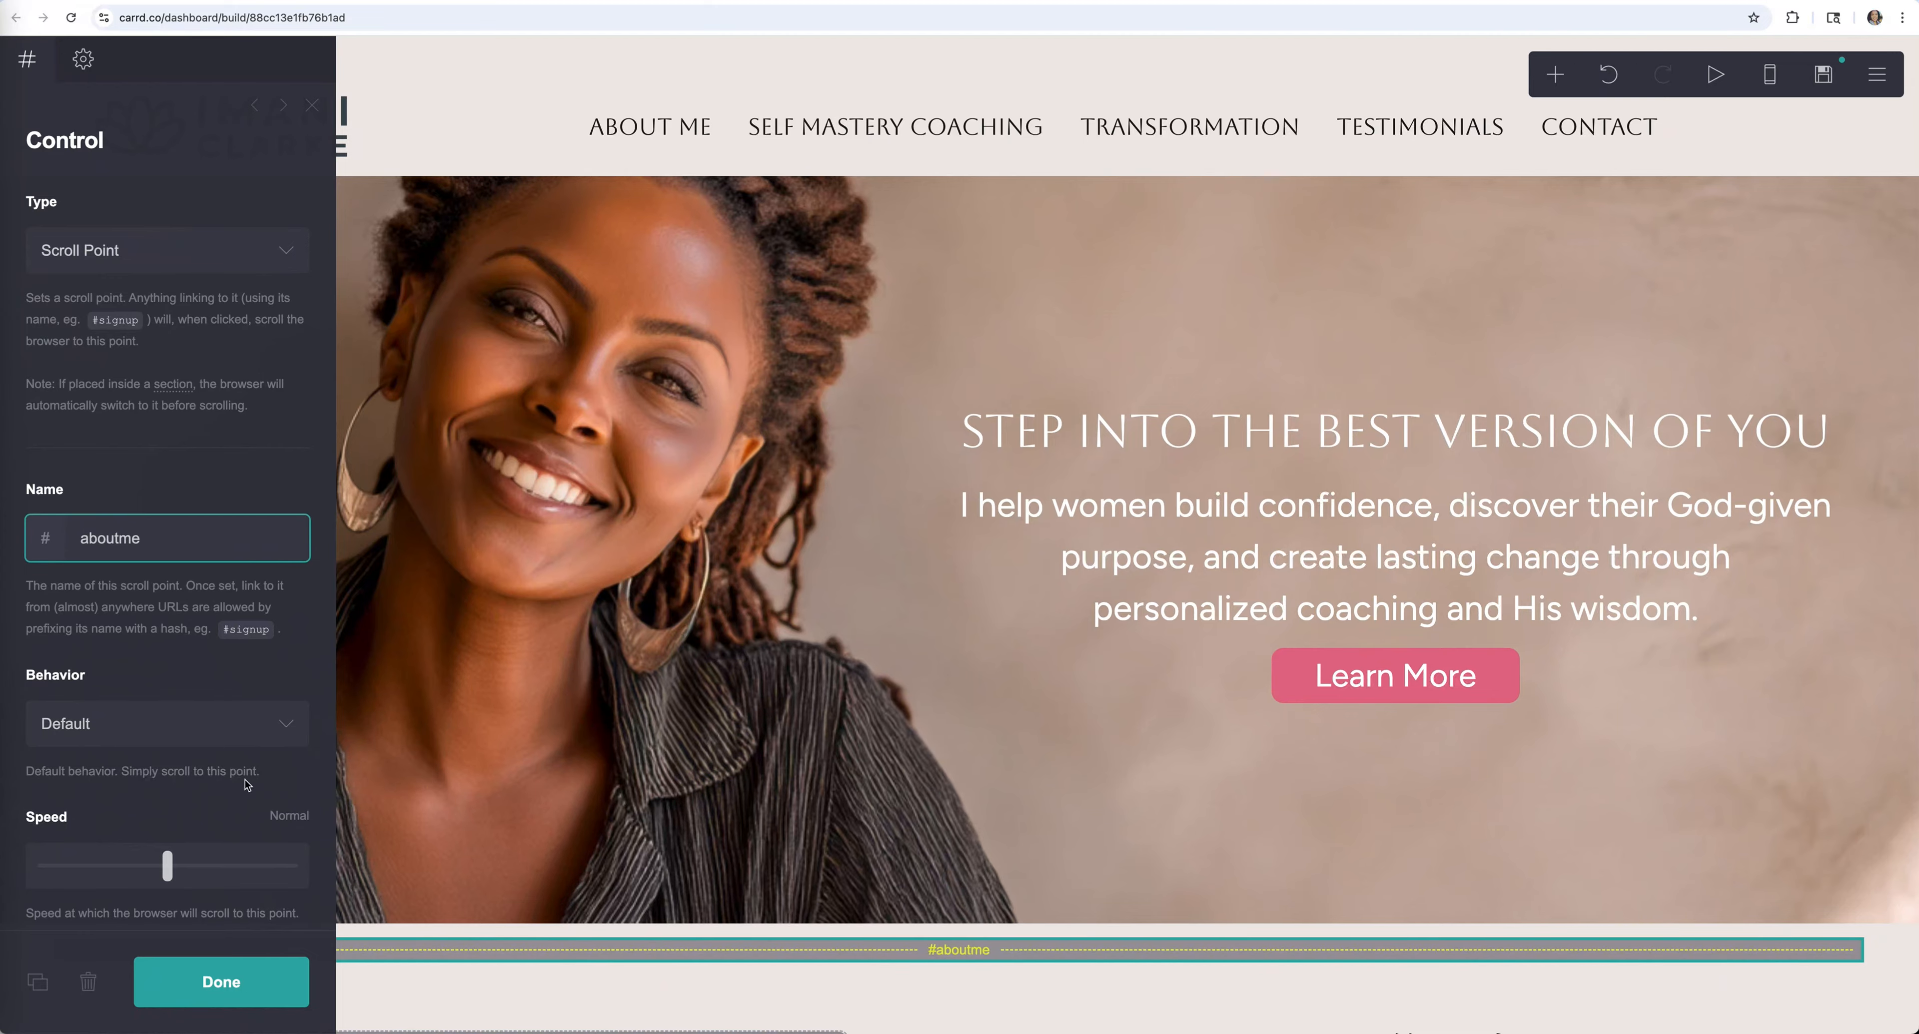
pyautogui.click(254, 984)
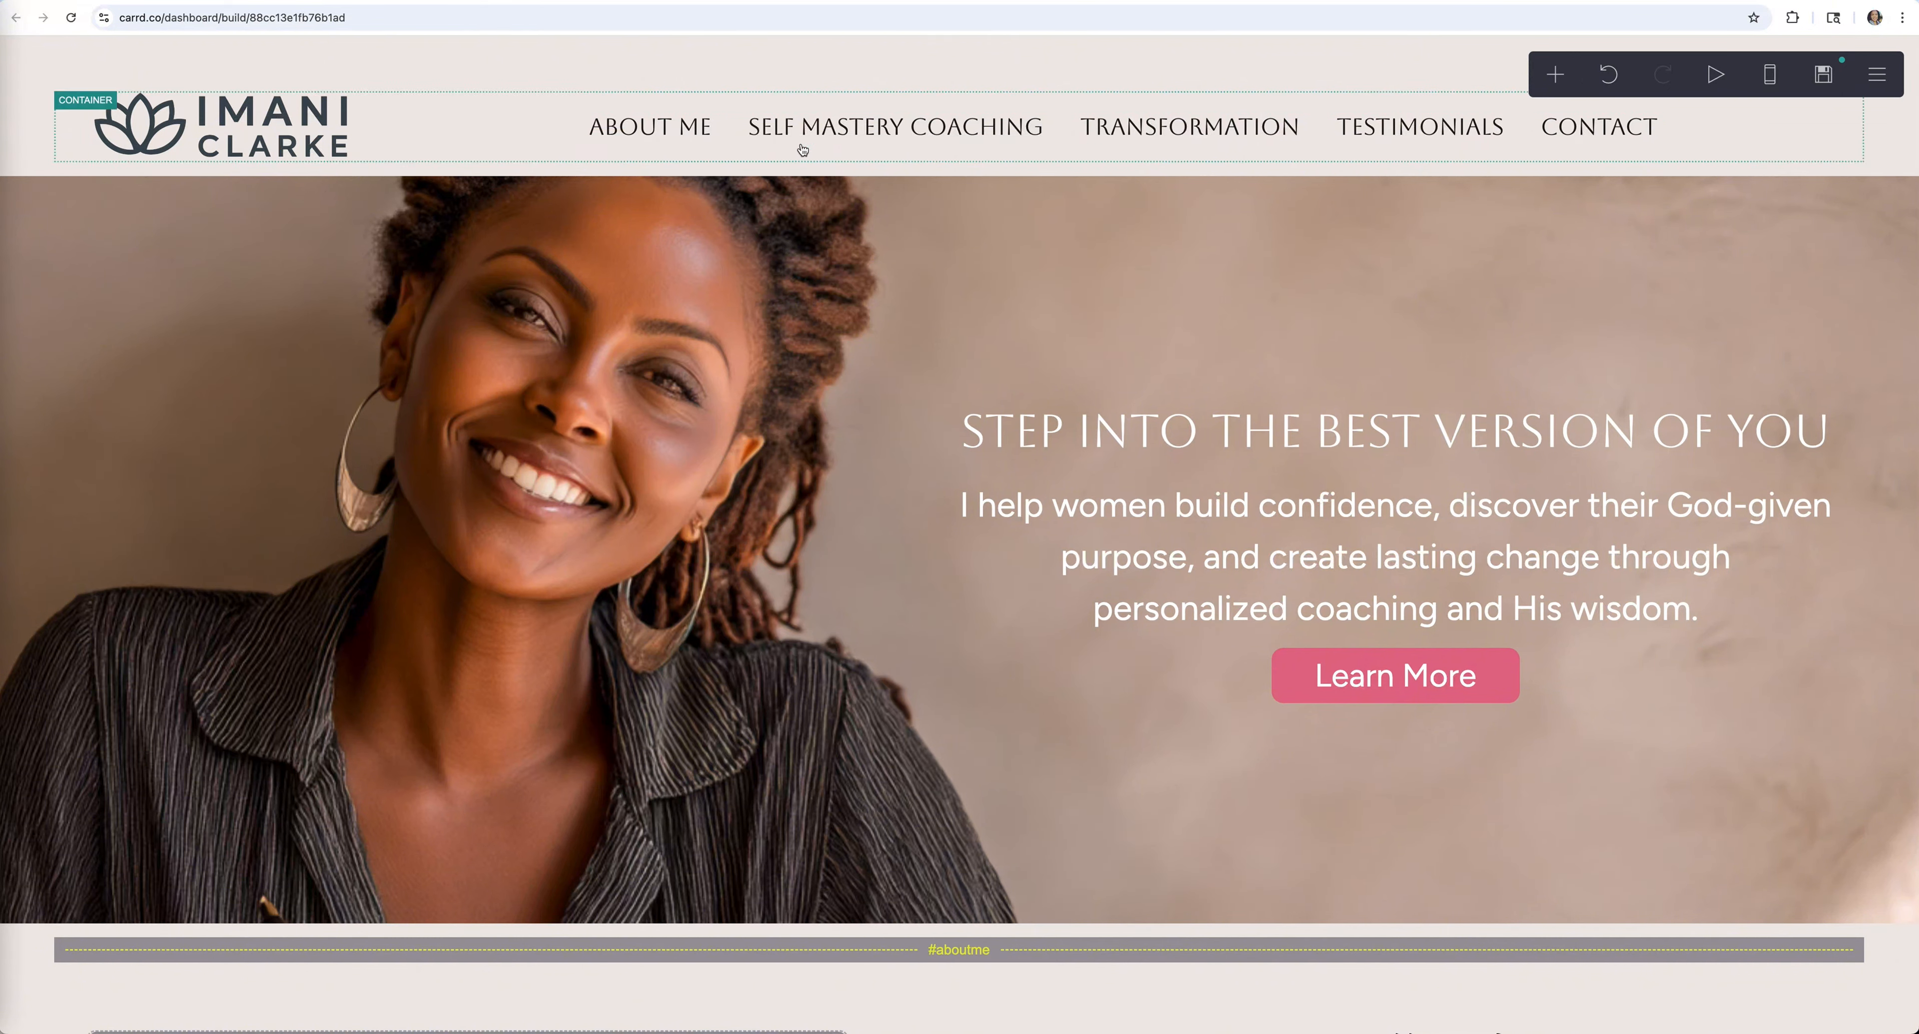
pyautogui.click(801, 138)
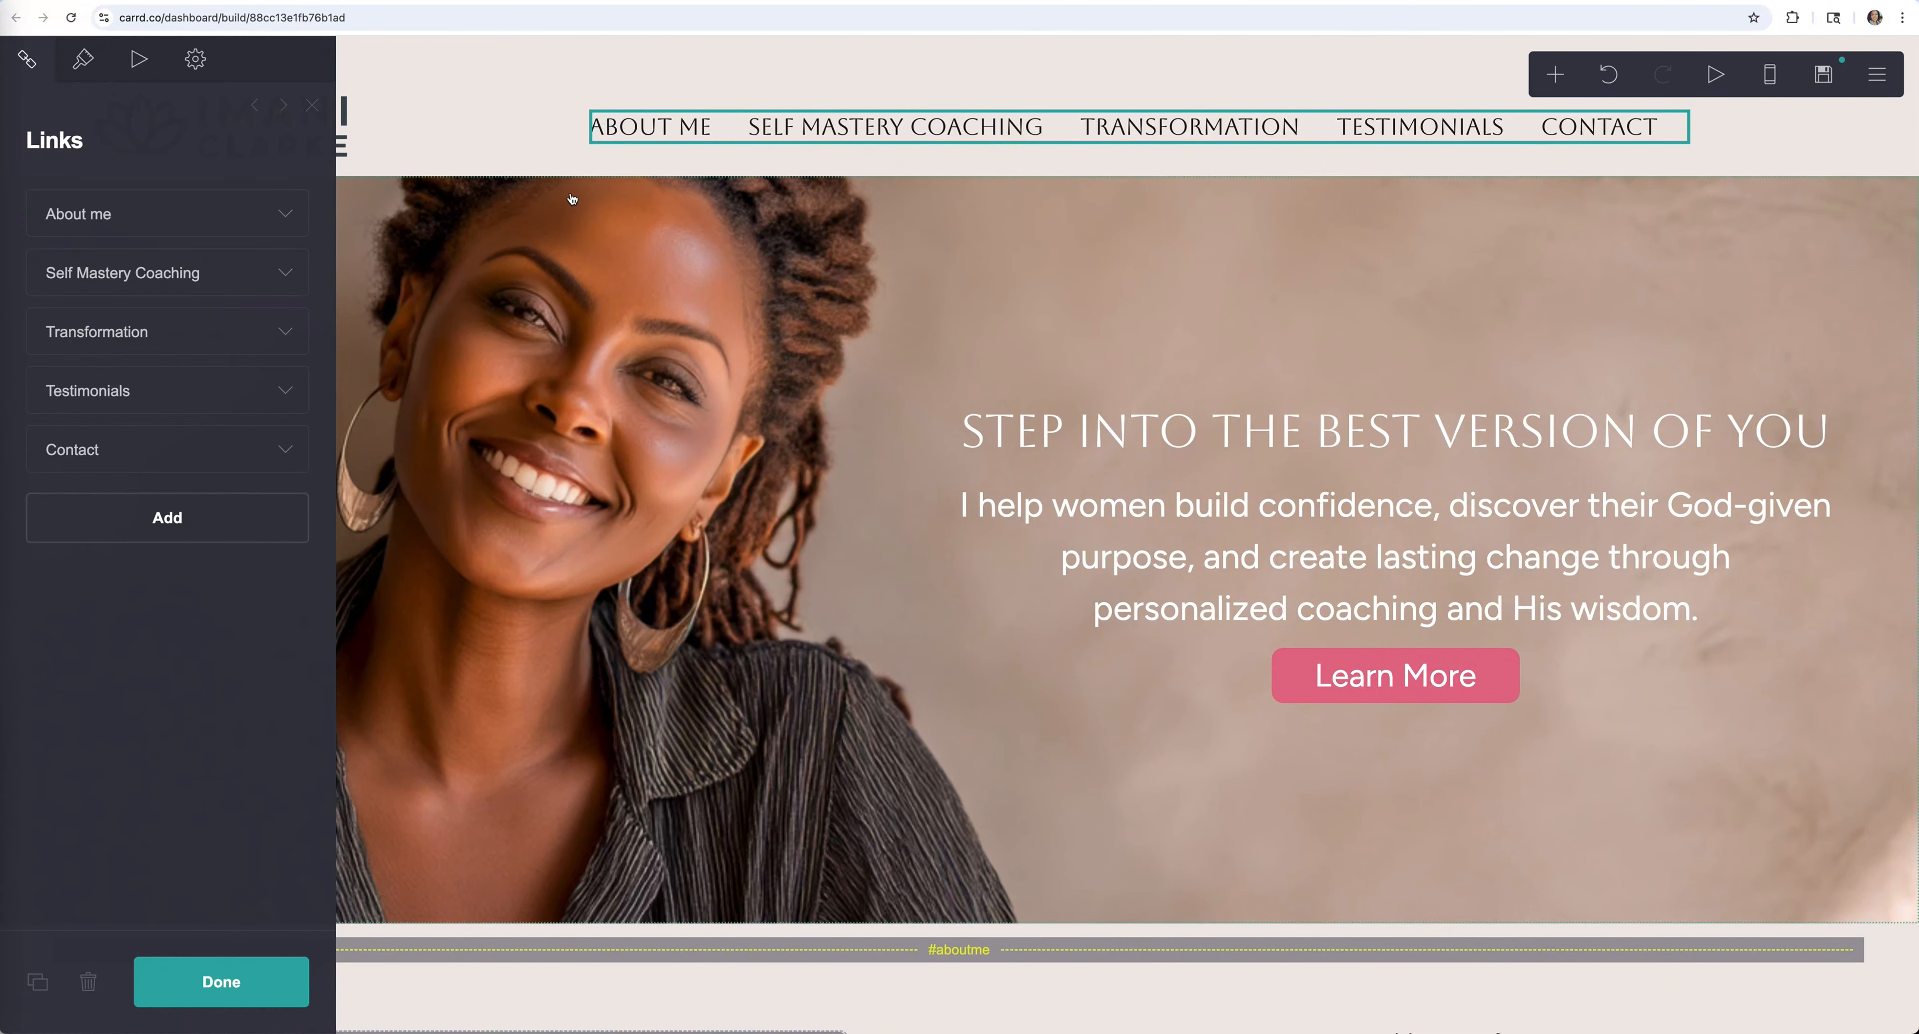
pyautogui.click(285, 272)
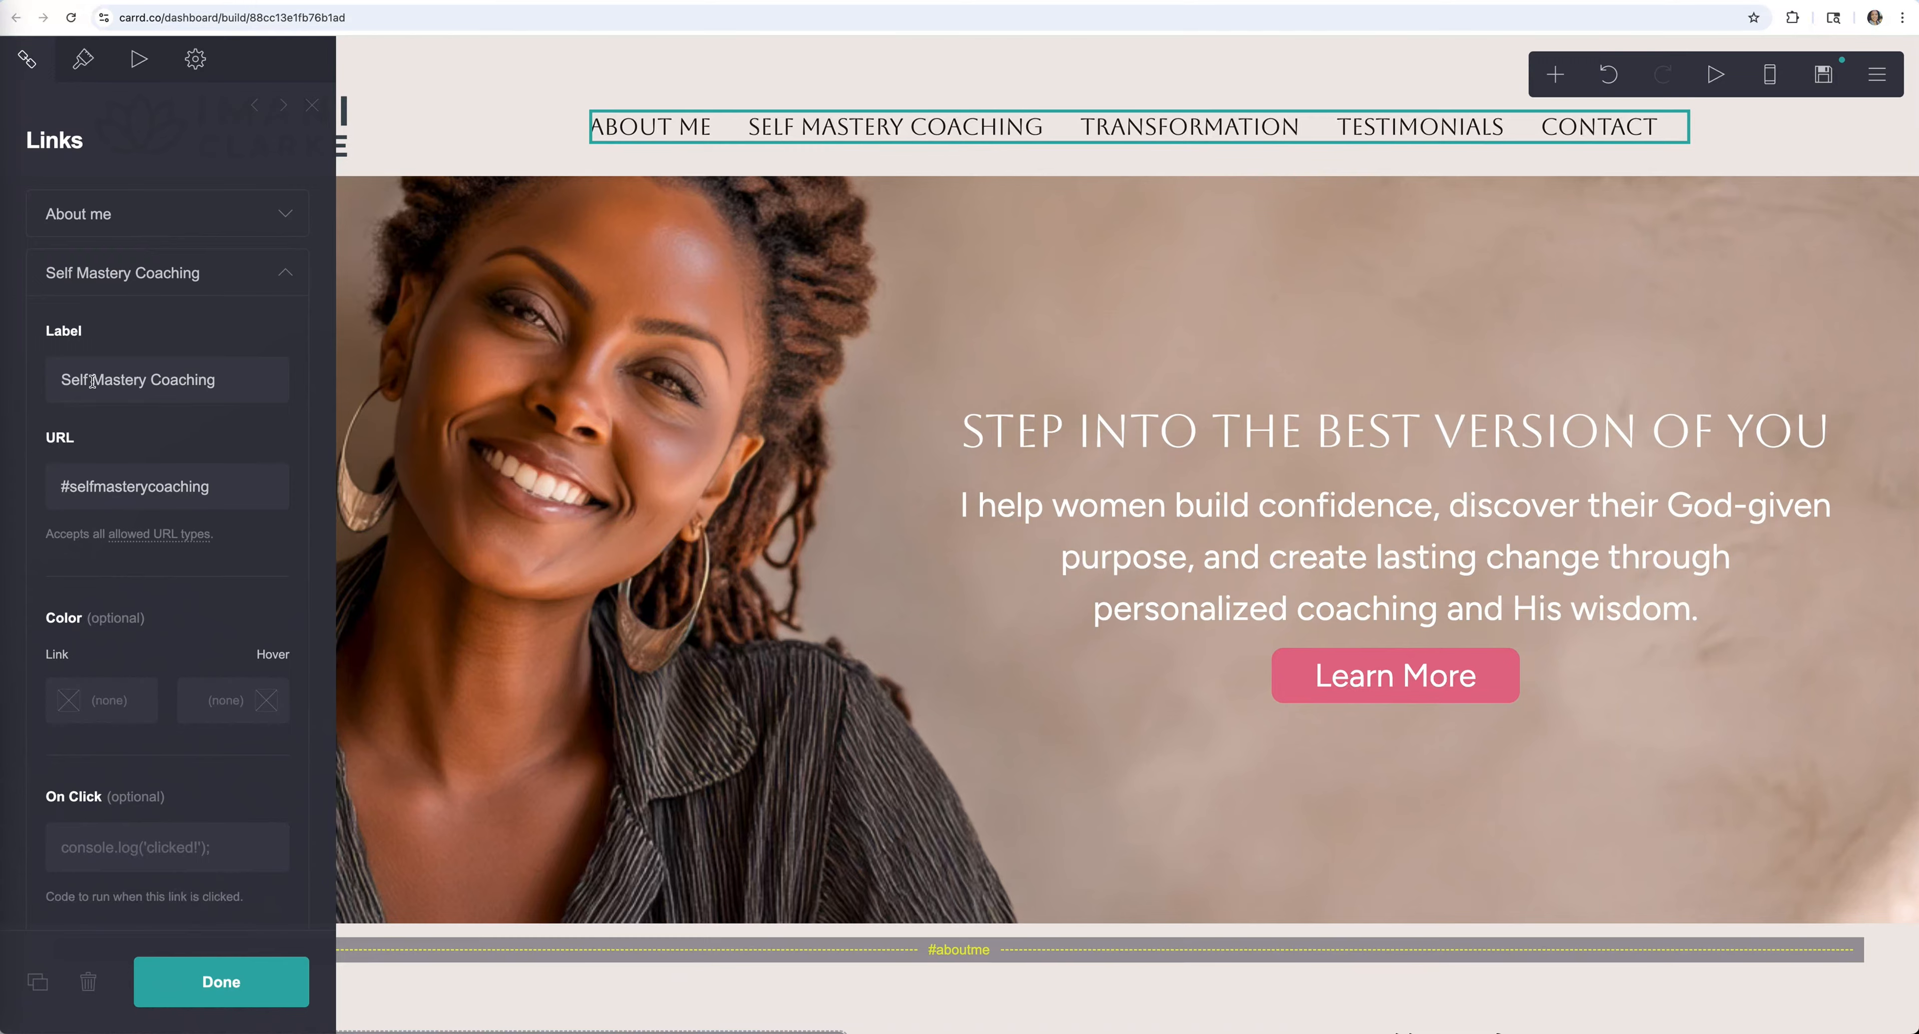
pyautogui.moveTo(93, 382); pyautogui.dragTo(52, 381)
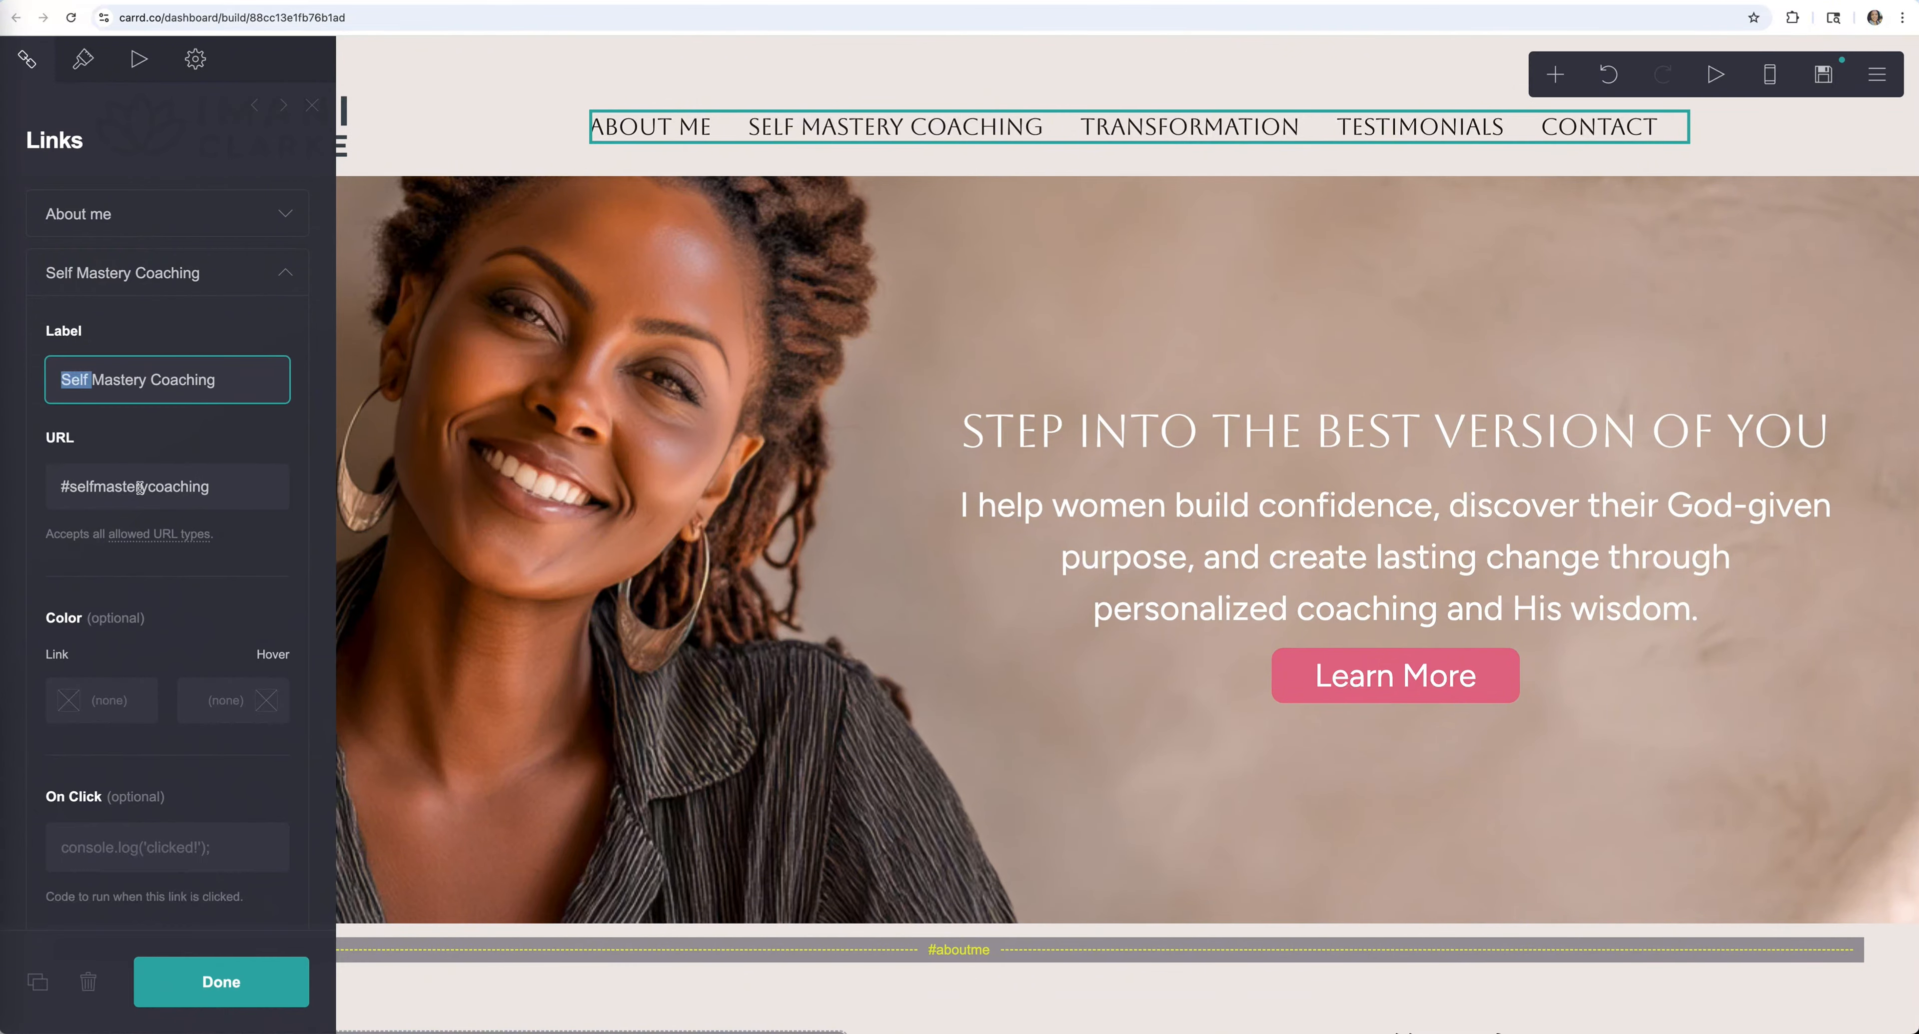
pyautogui.click(221, 982)
pyautogui.scroll(-10, 759, 751)
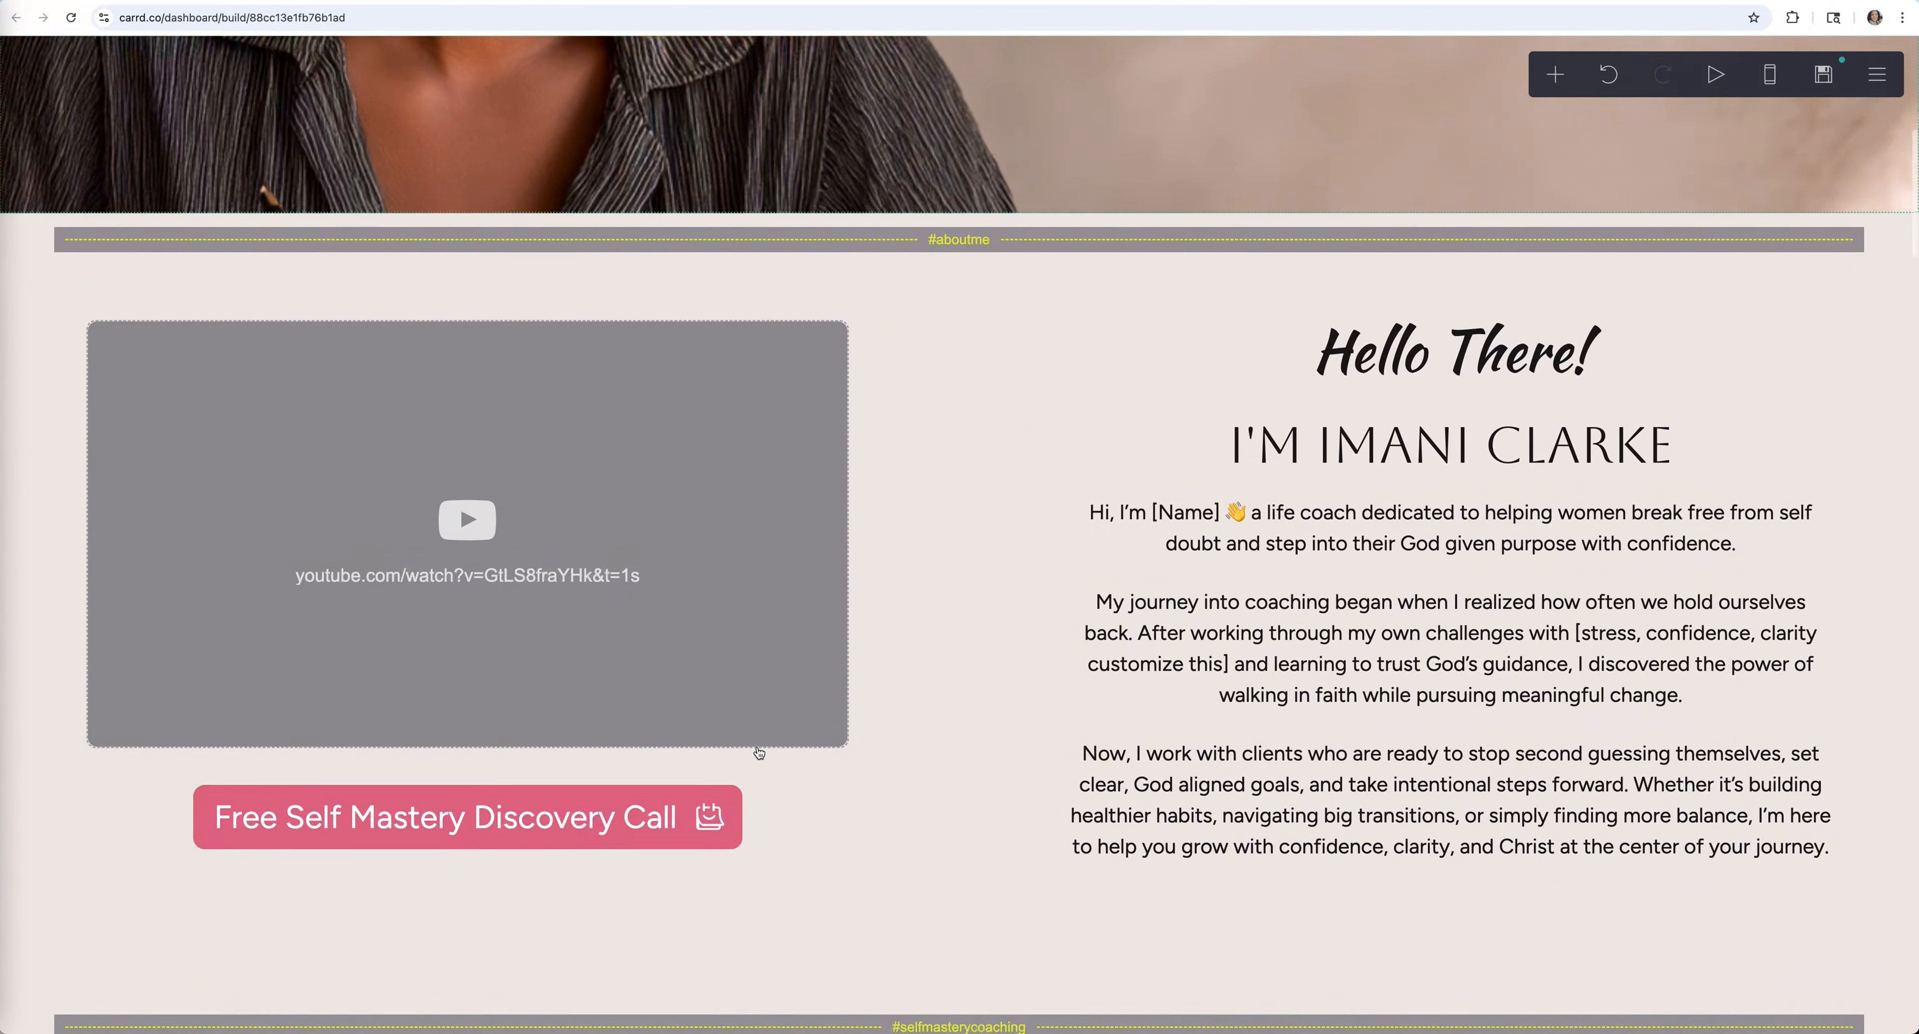
pyautogui.scroll(-4, 759, 751)
pyautogui.click(966, 675)
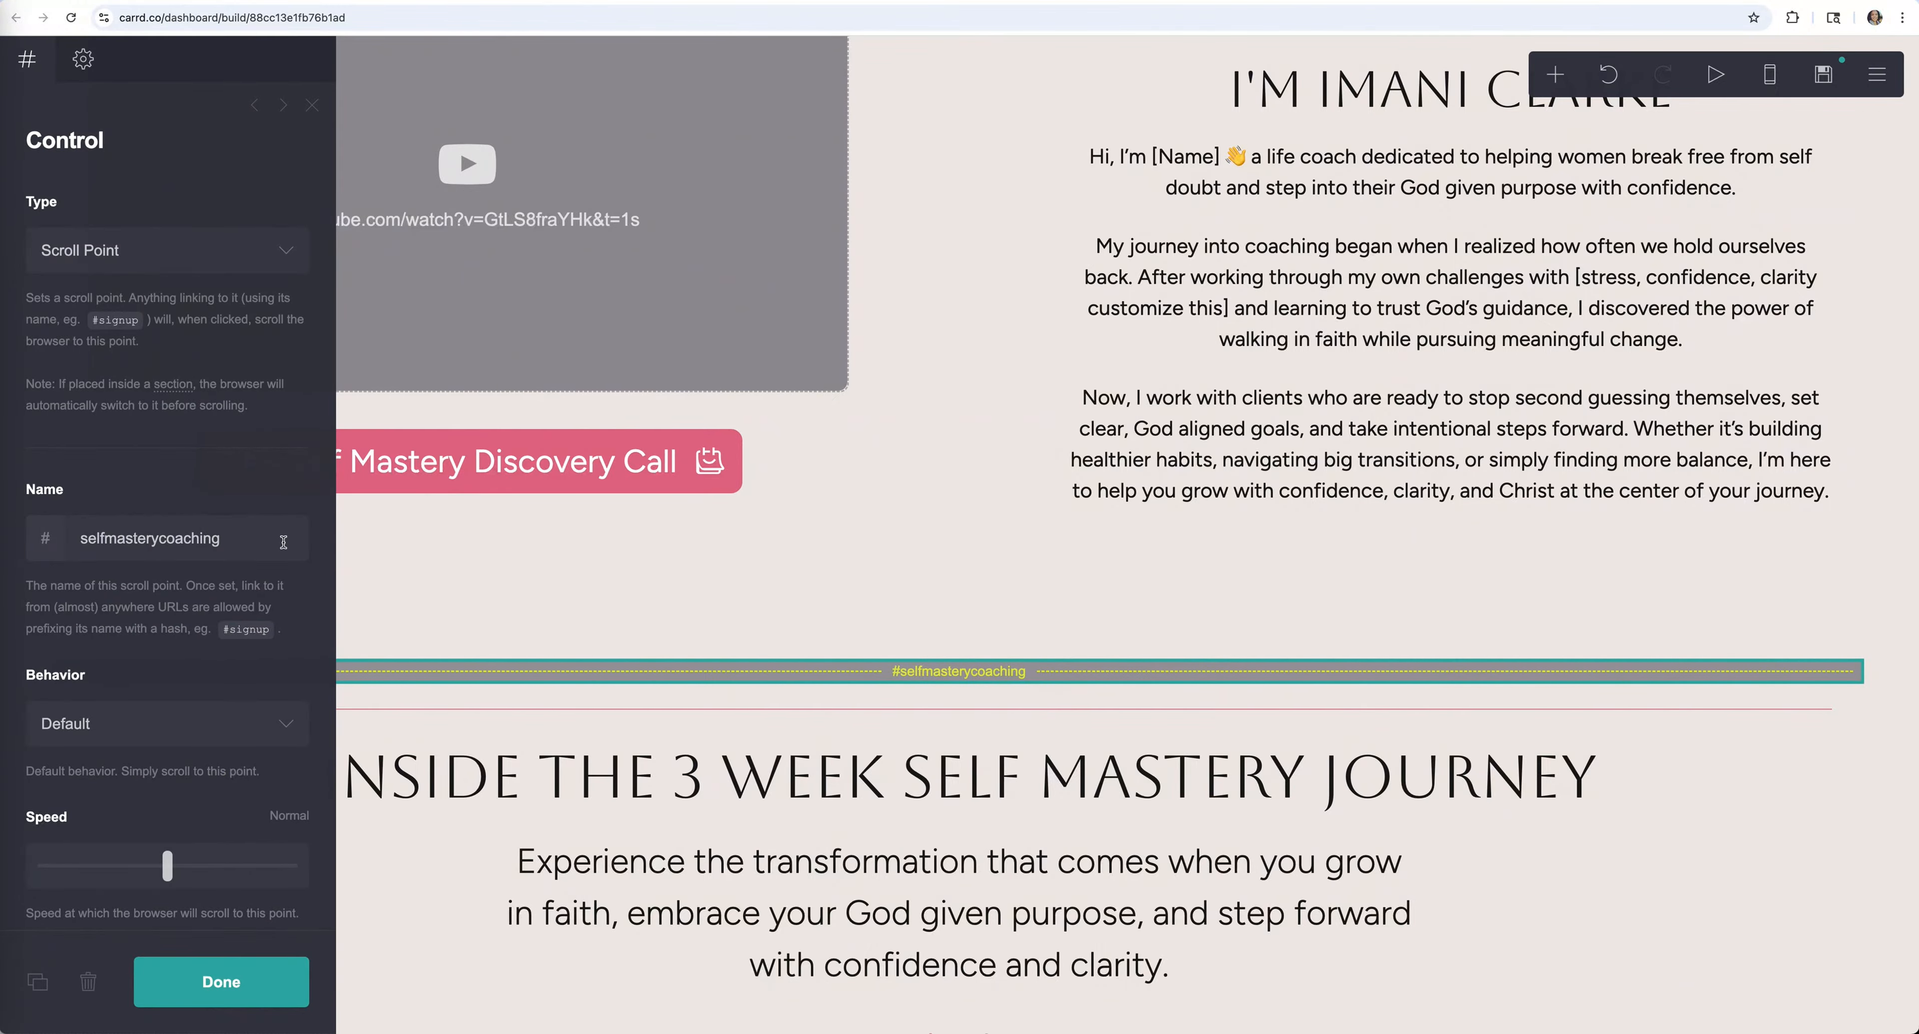
pyautogui.moveTo(242, 543); pyautogui.dragTo(30, 540)
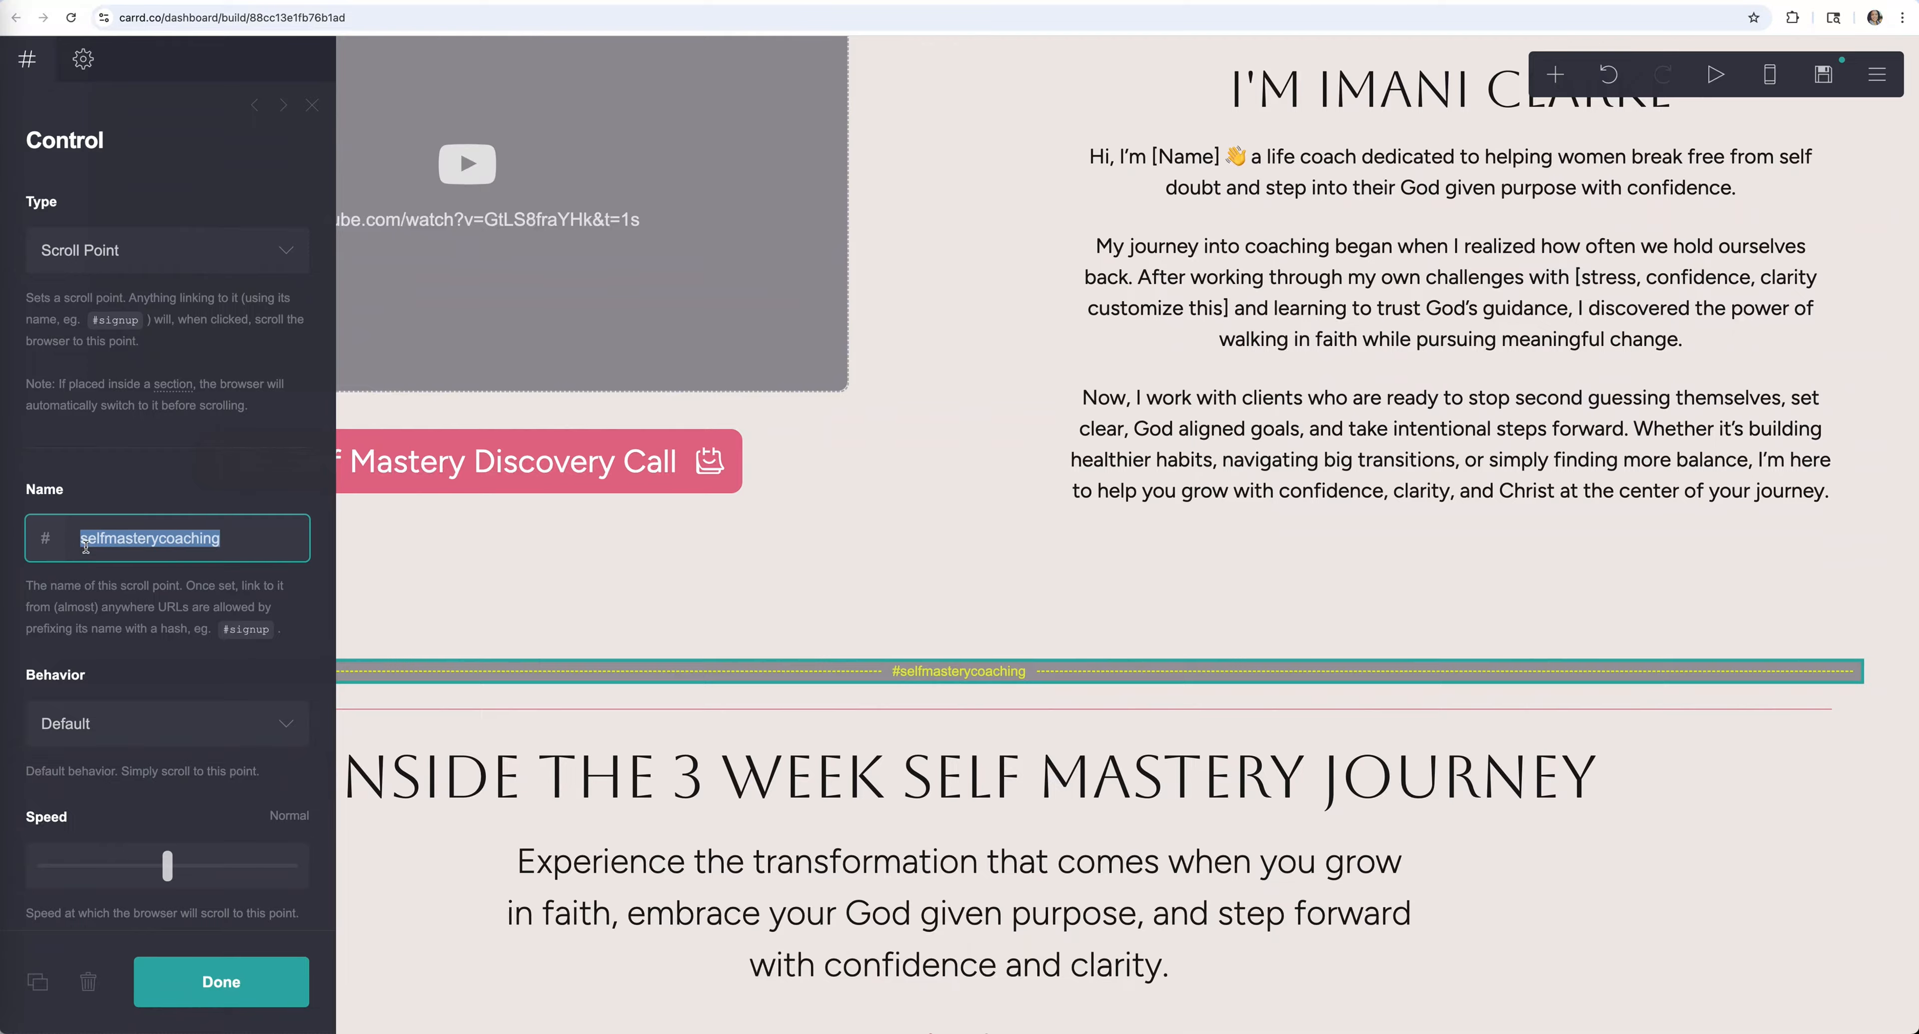
pyautogui.click(233, 969)
pyautogui.scroll(20, 1827, 456)
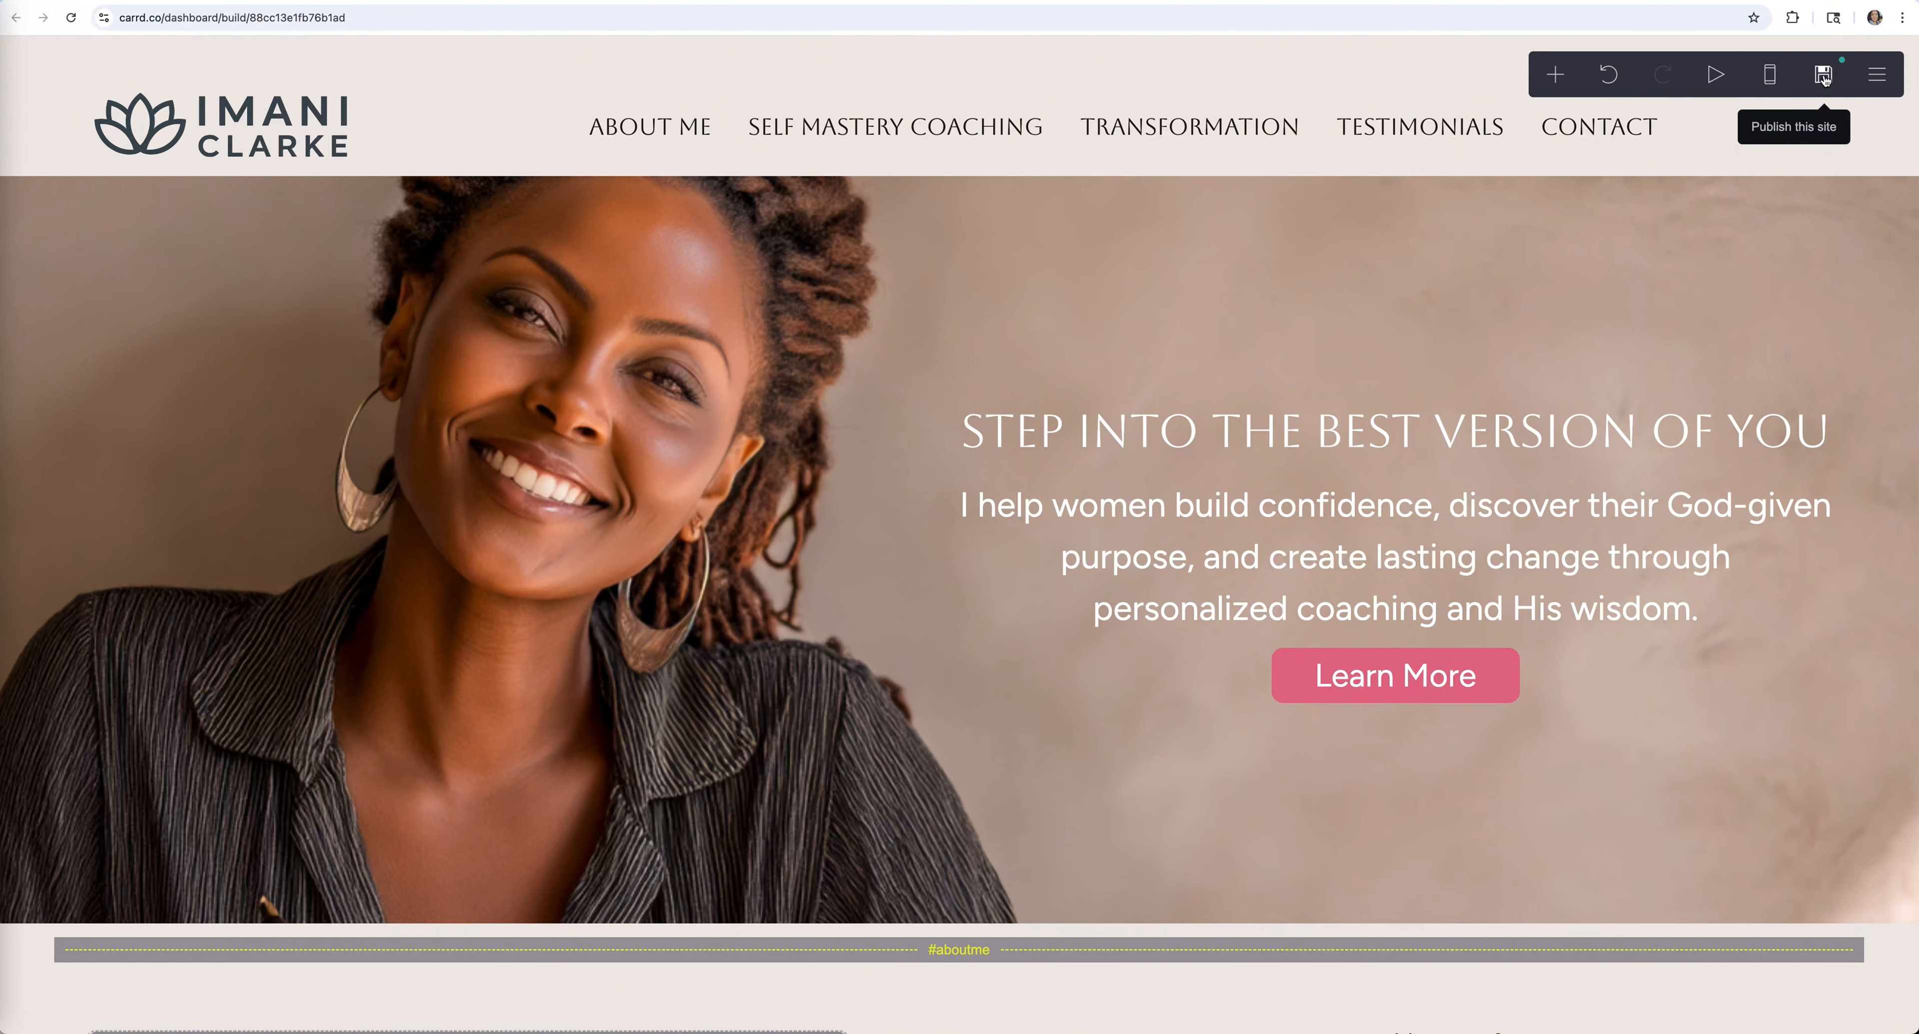
pyautogui.click(1824, 77)
pyautogui.click(26, 242)
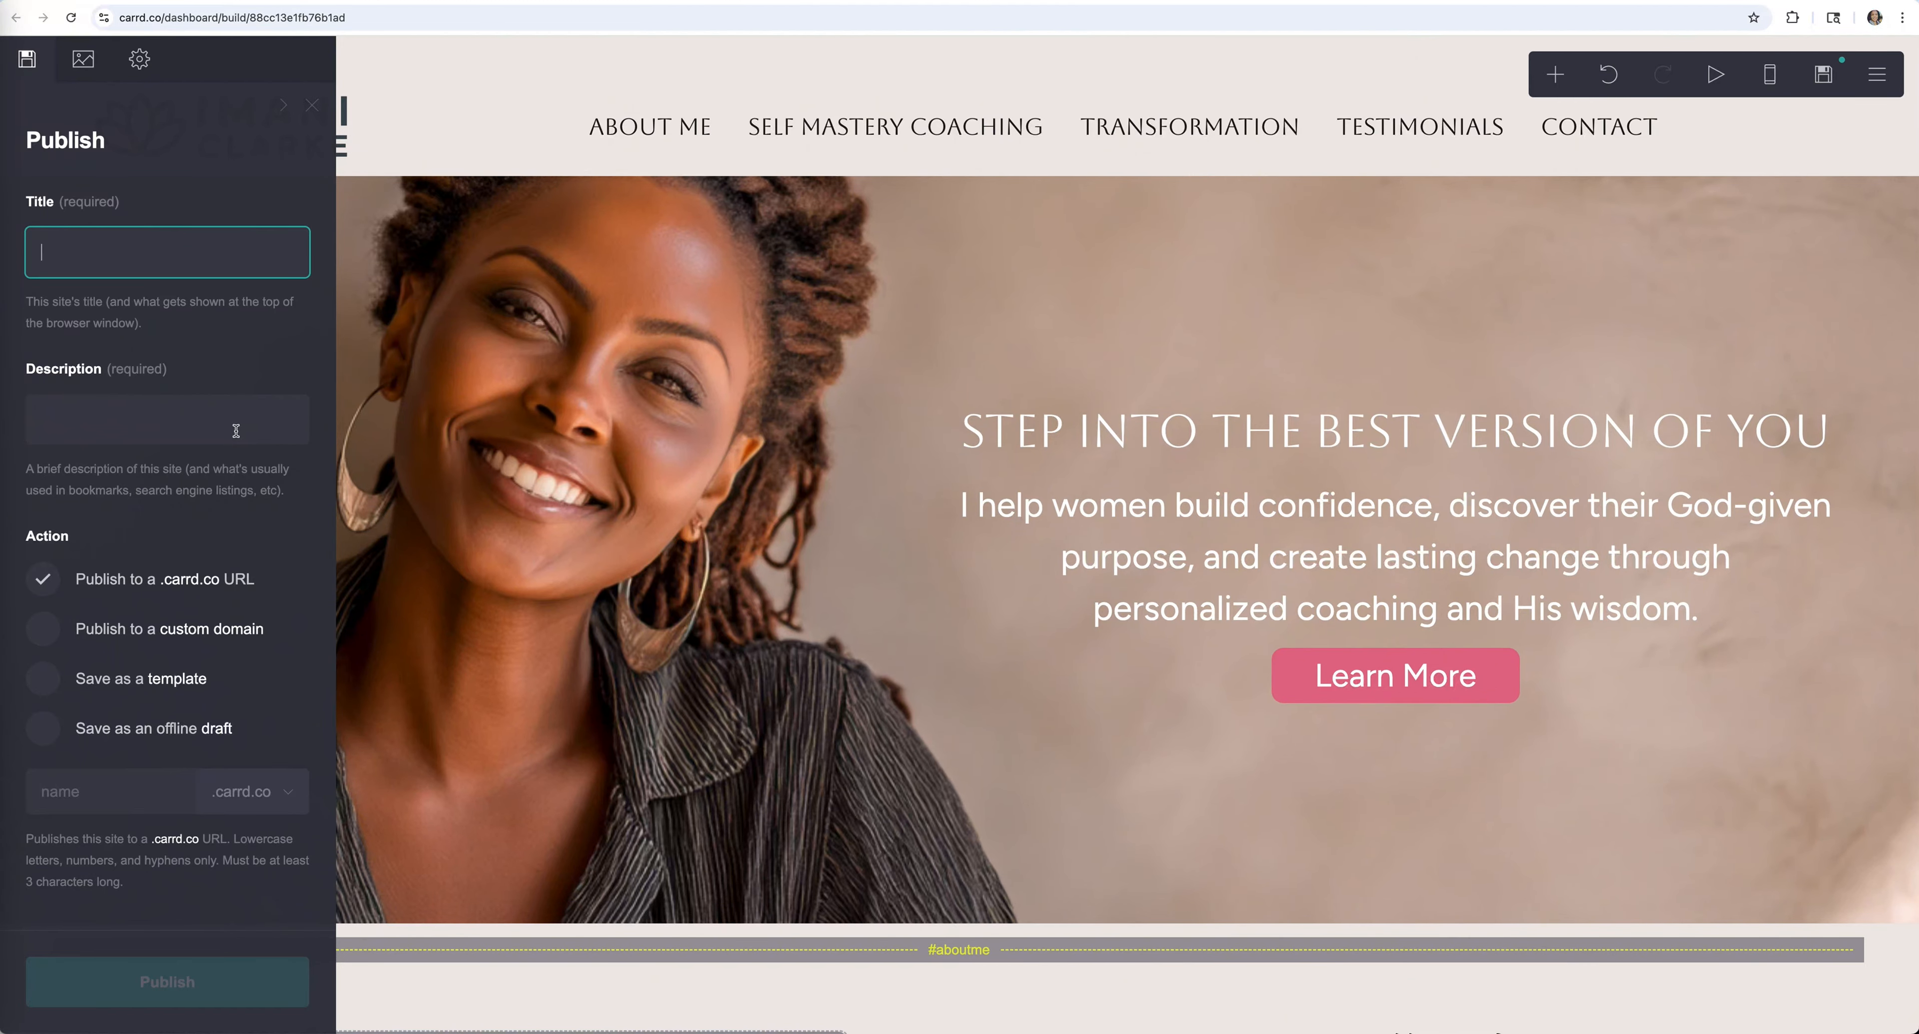
pyautogui.scroll(-1, 216, 642)
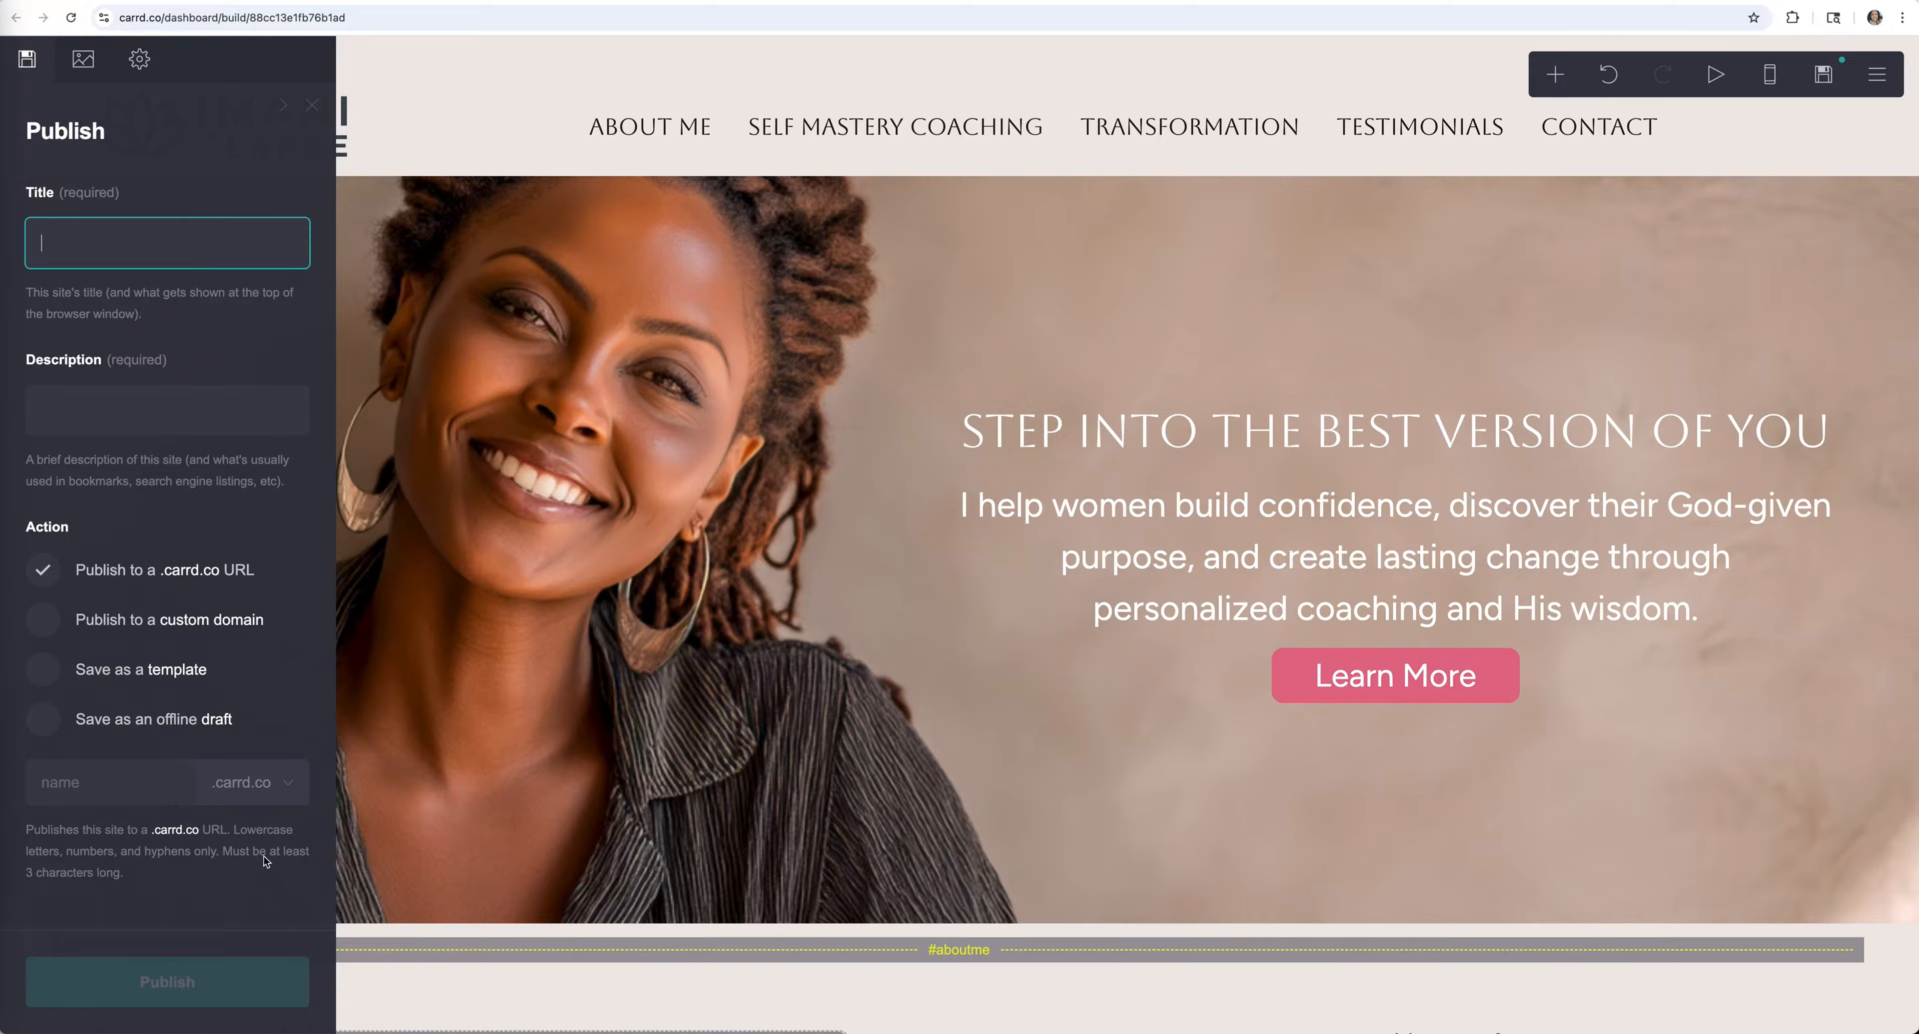
pyautogui.click(447, 132)
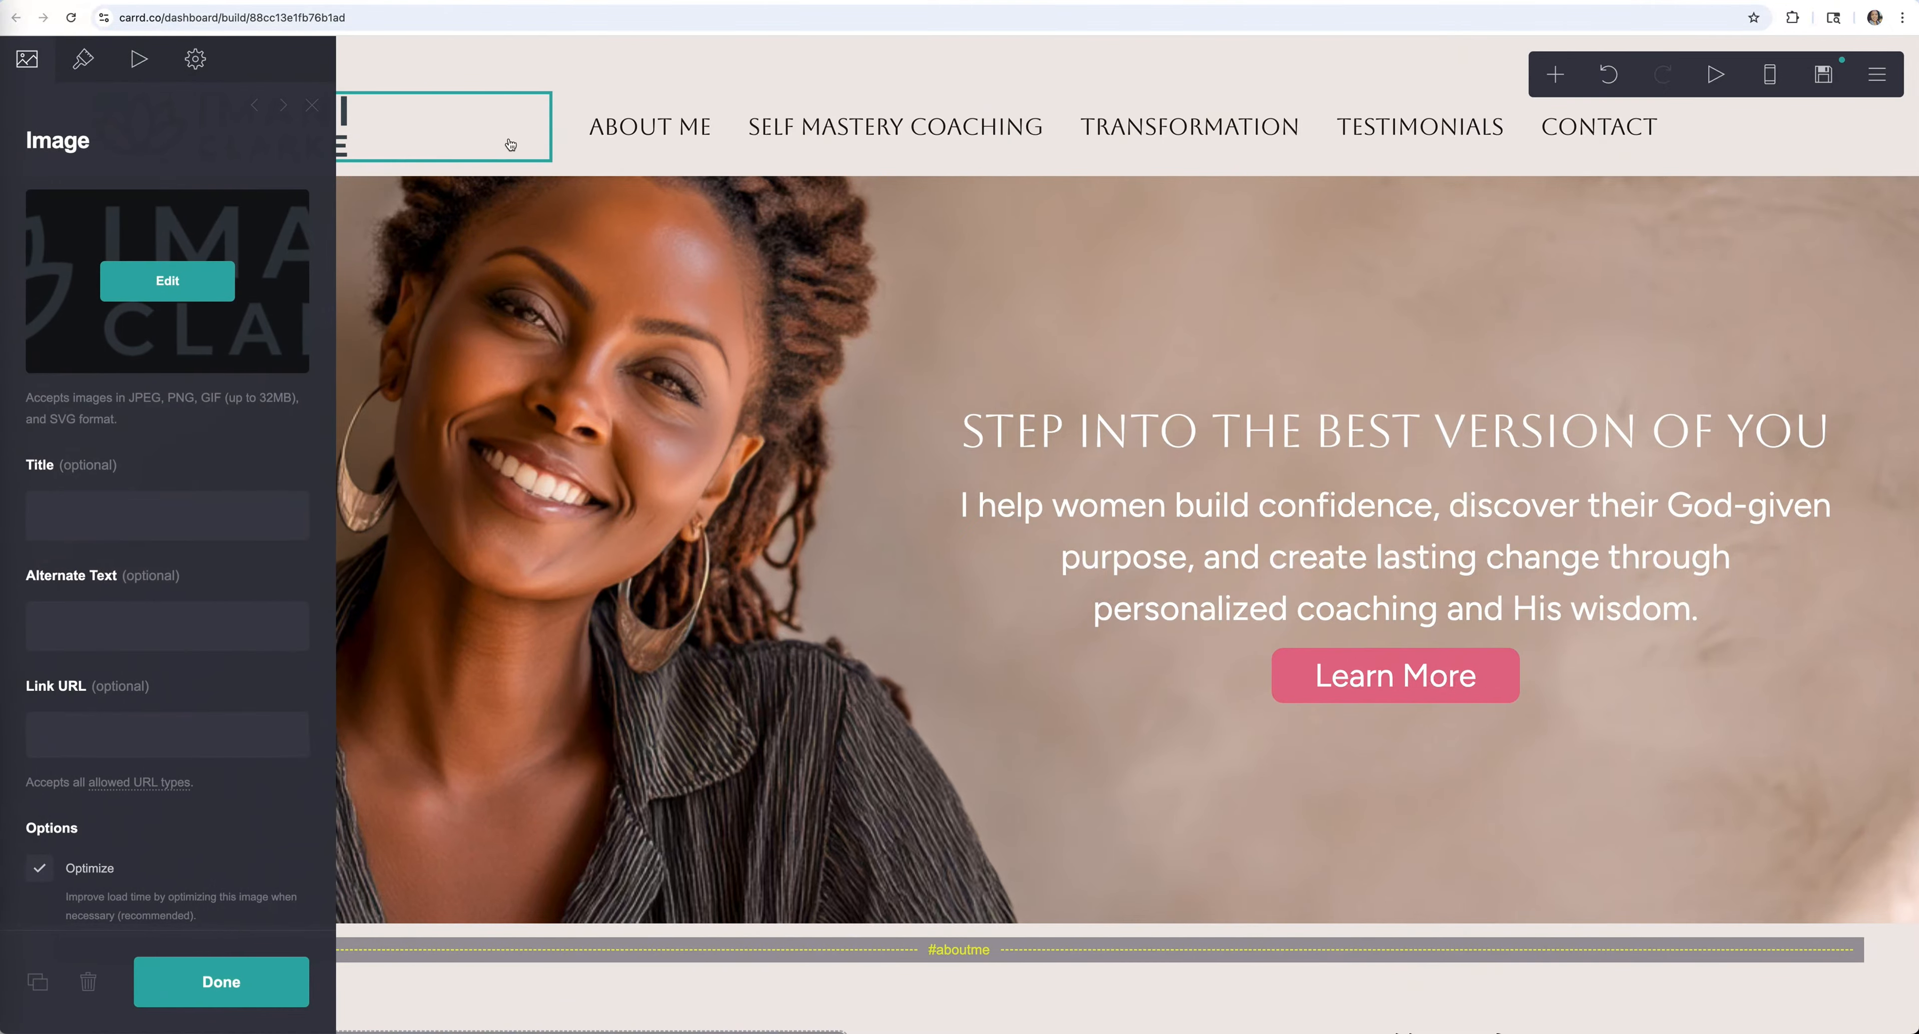
pyautogui.click(82, 75)
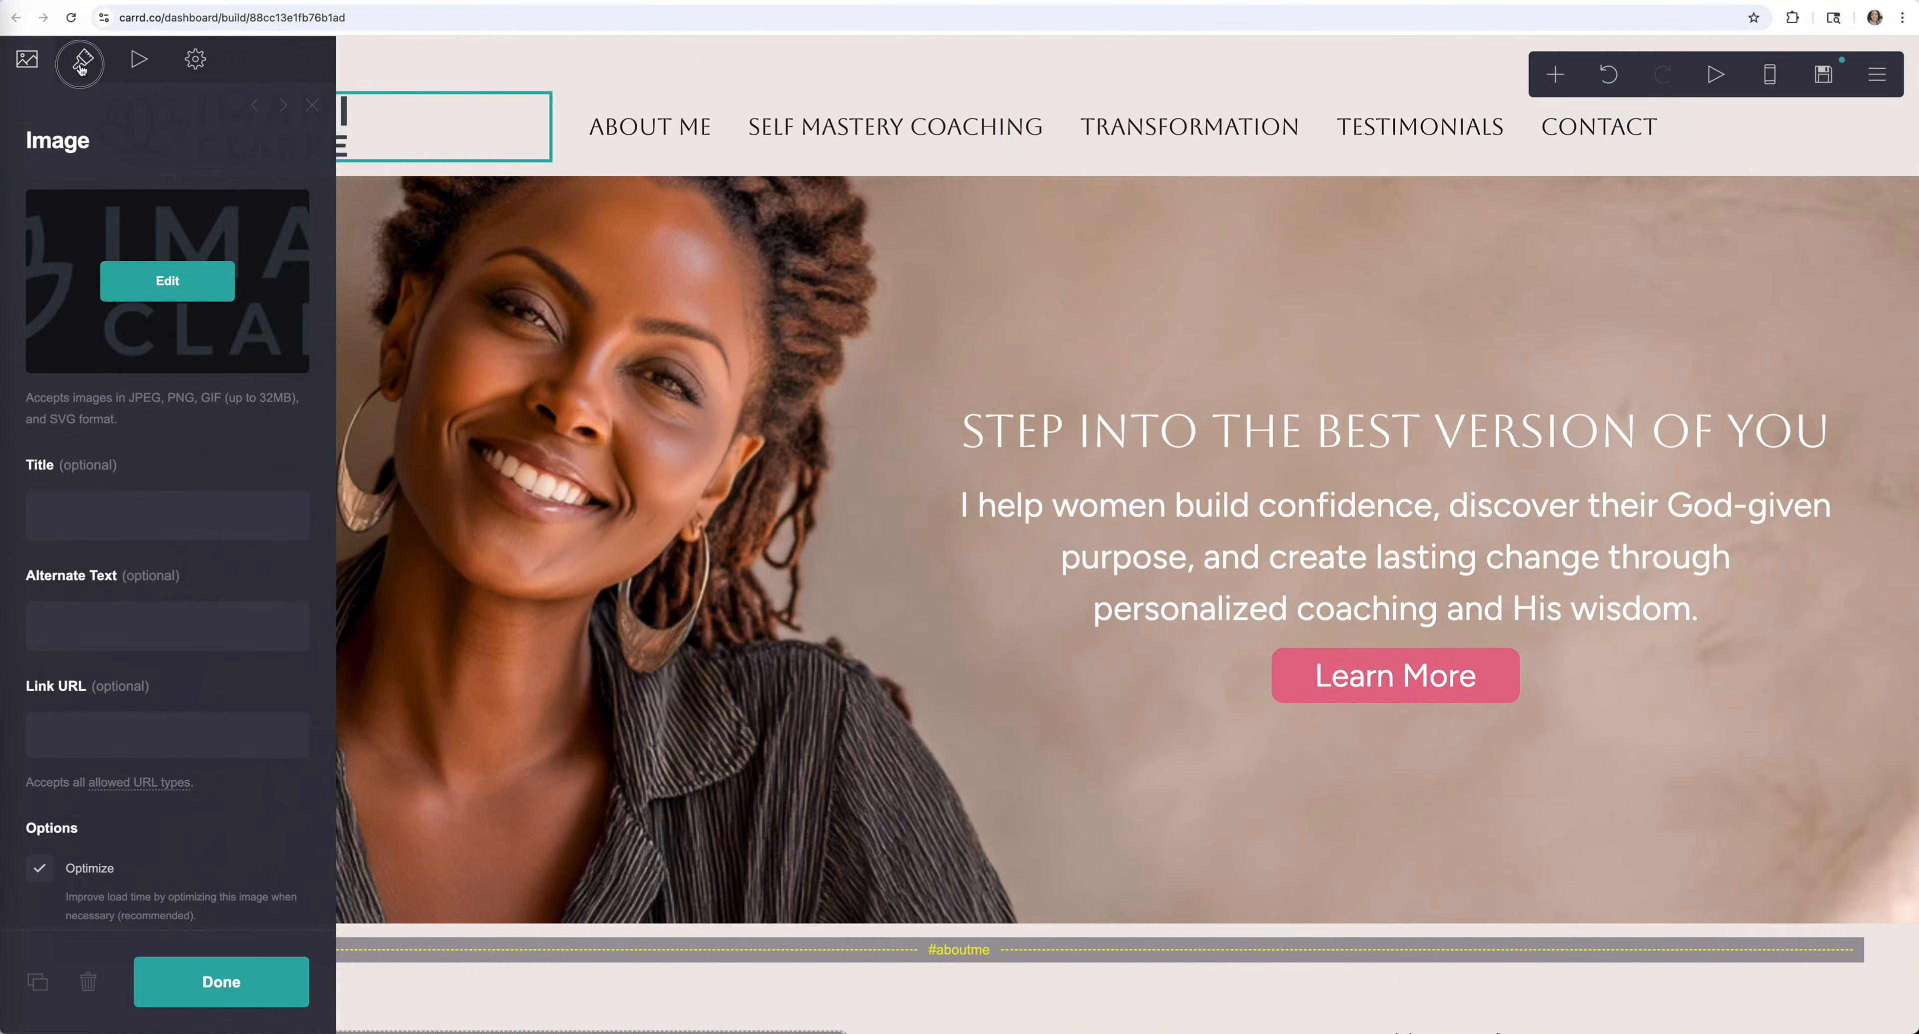
pyautogui.click(1833, 74)
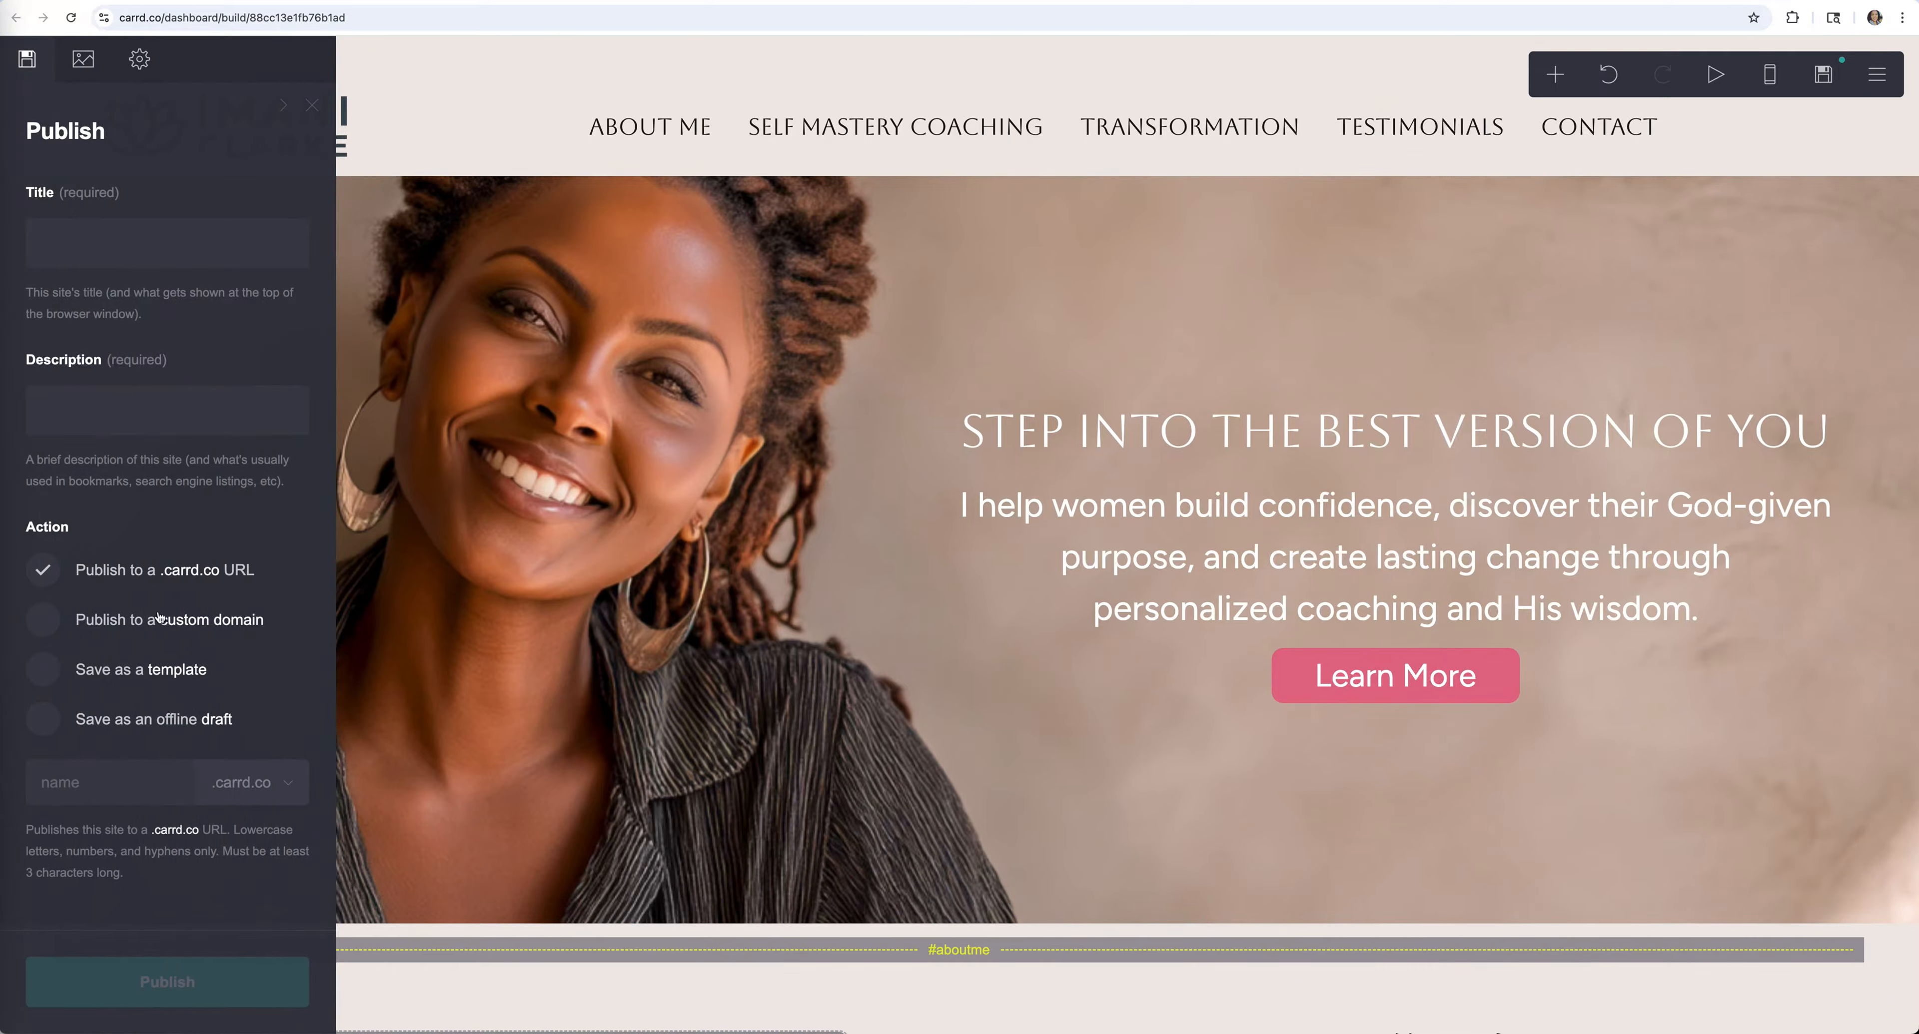
pyautogui.click(44, 628)
pyautogui.scroll(-5, 115, 540)
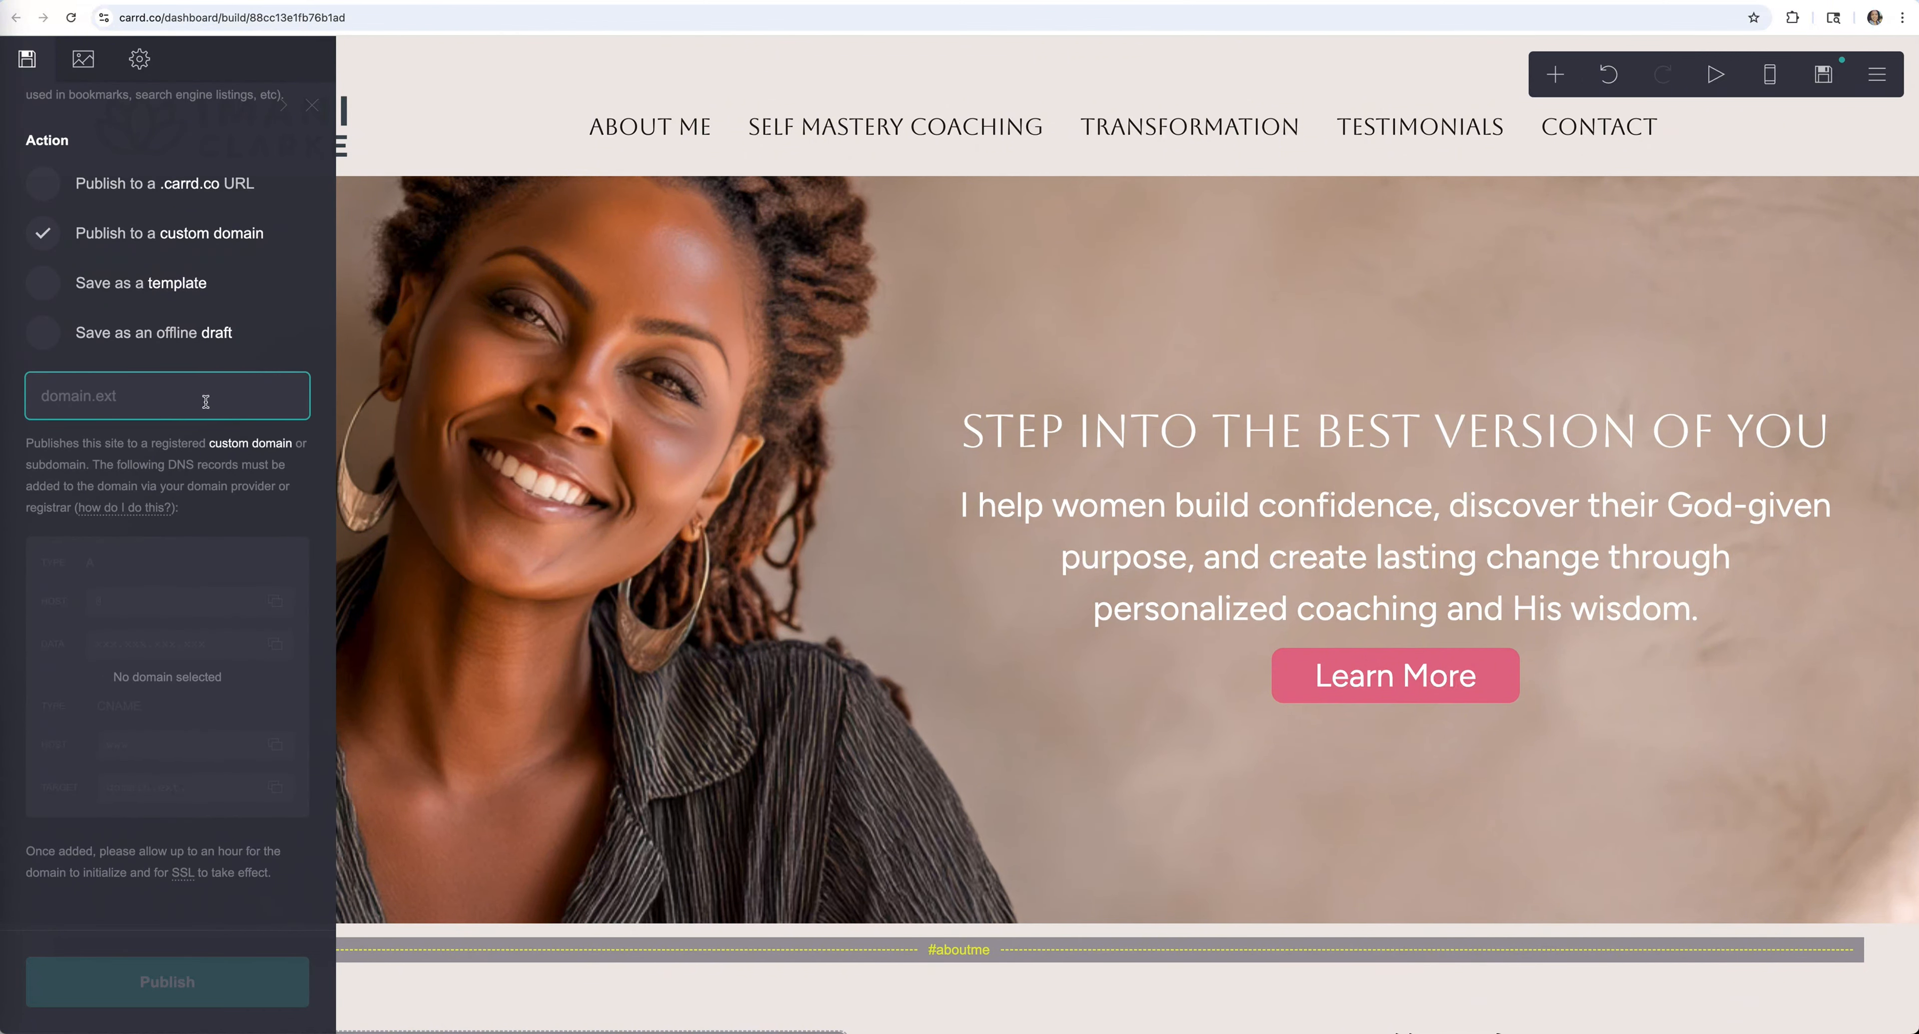
pyautogui.click(45, 184)
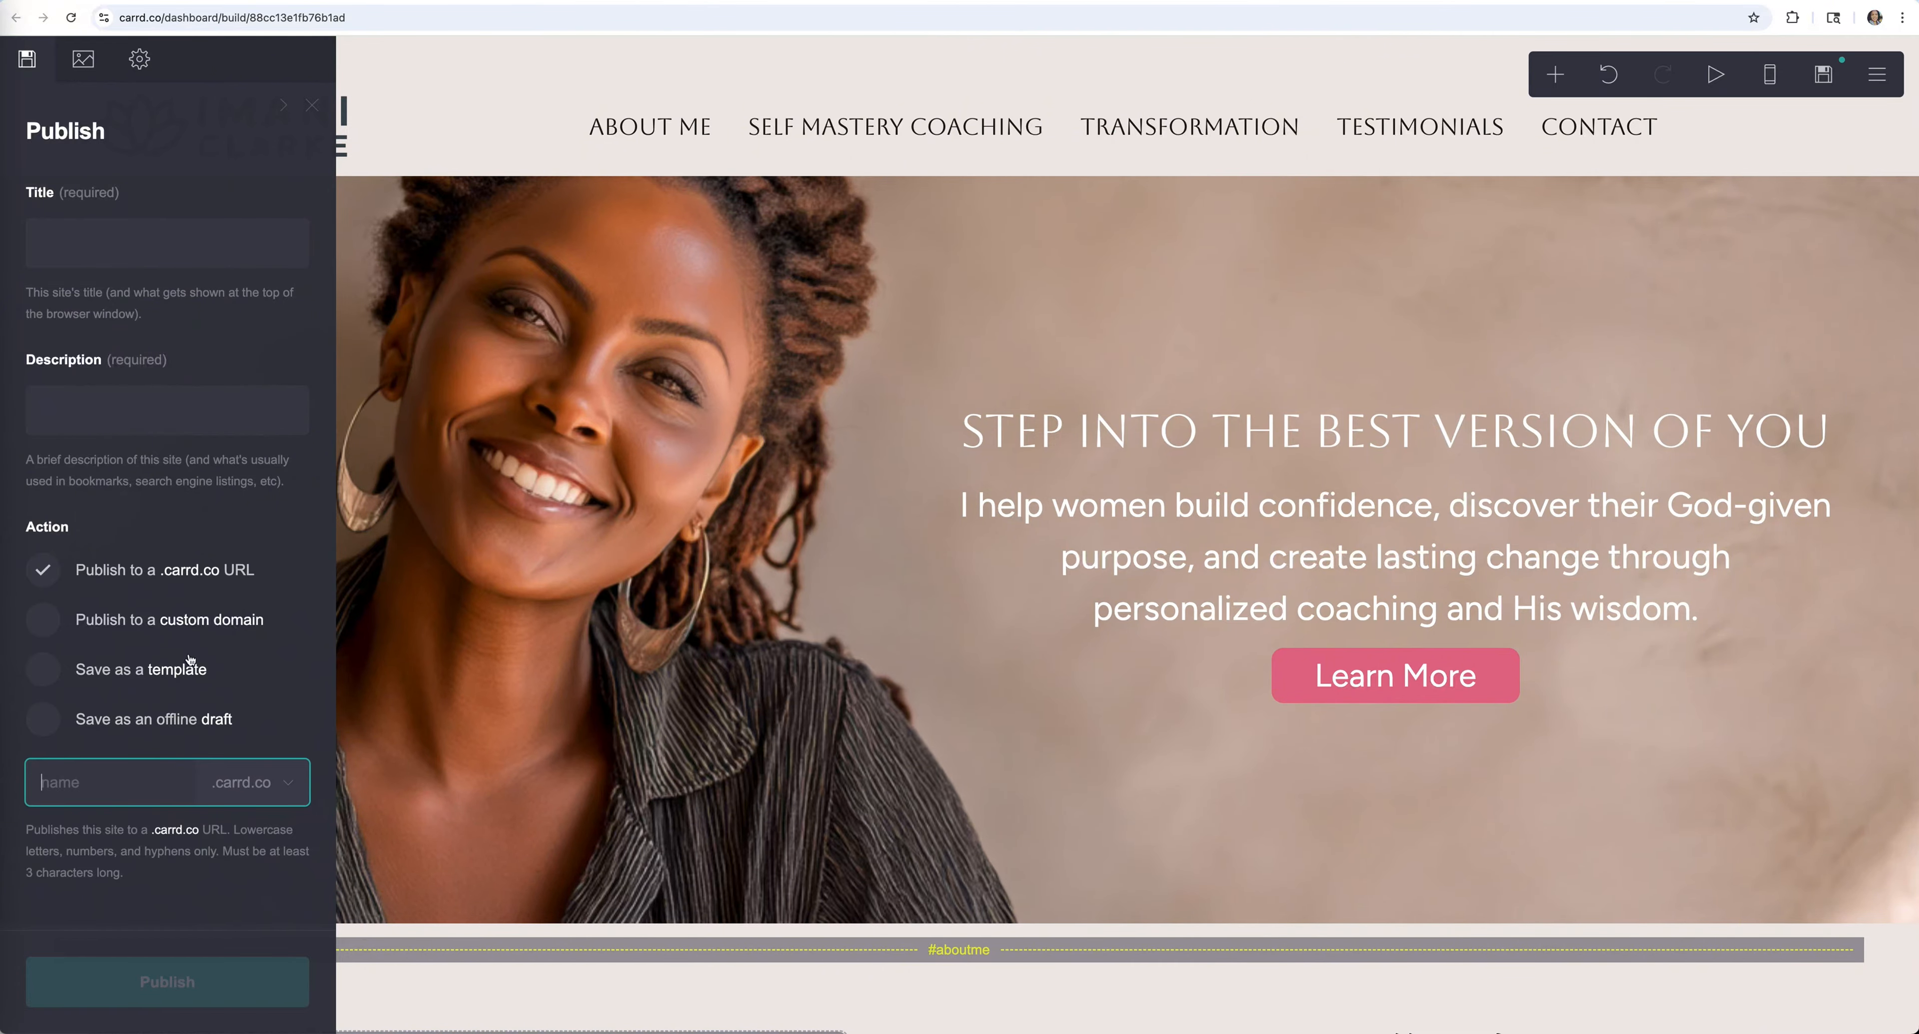
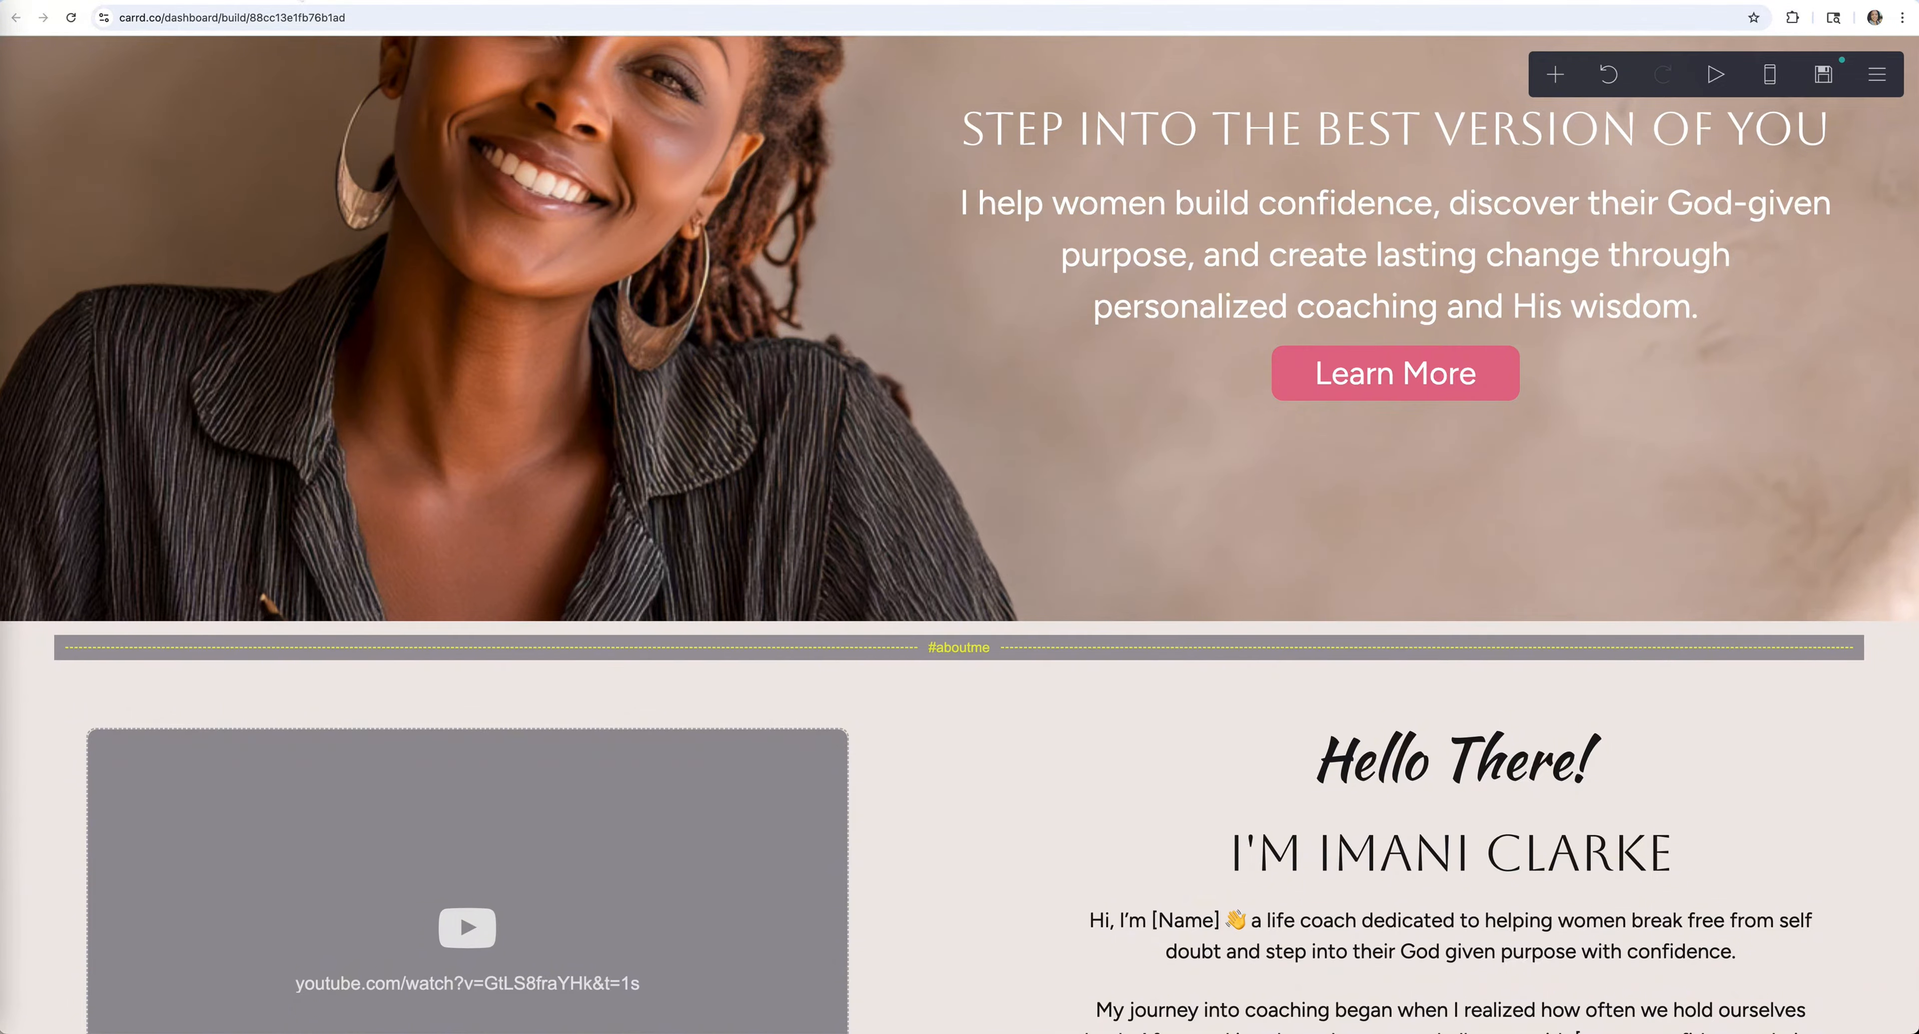
# Scroll through the landing page preview, then return to the editor
pyautogui.scroll(-10, 787, 288)
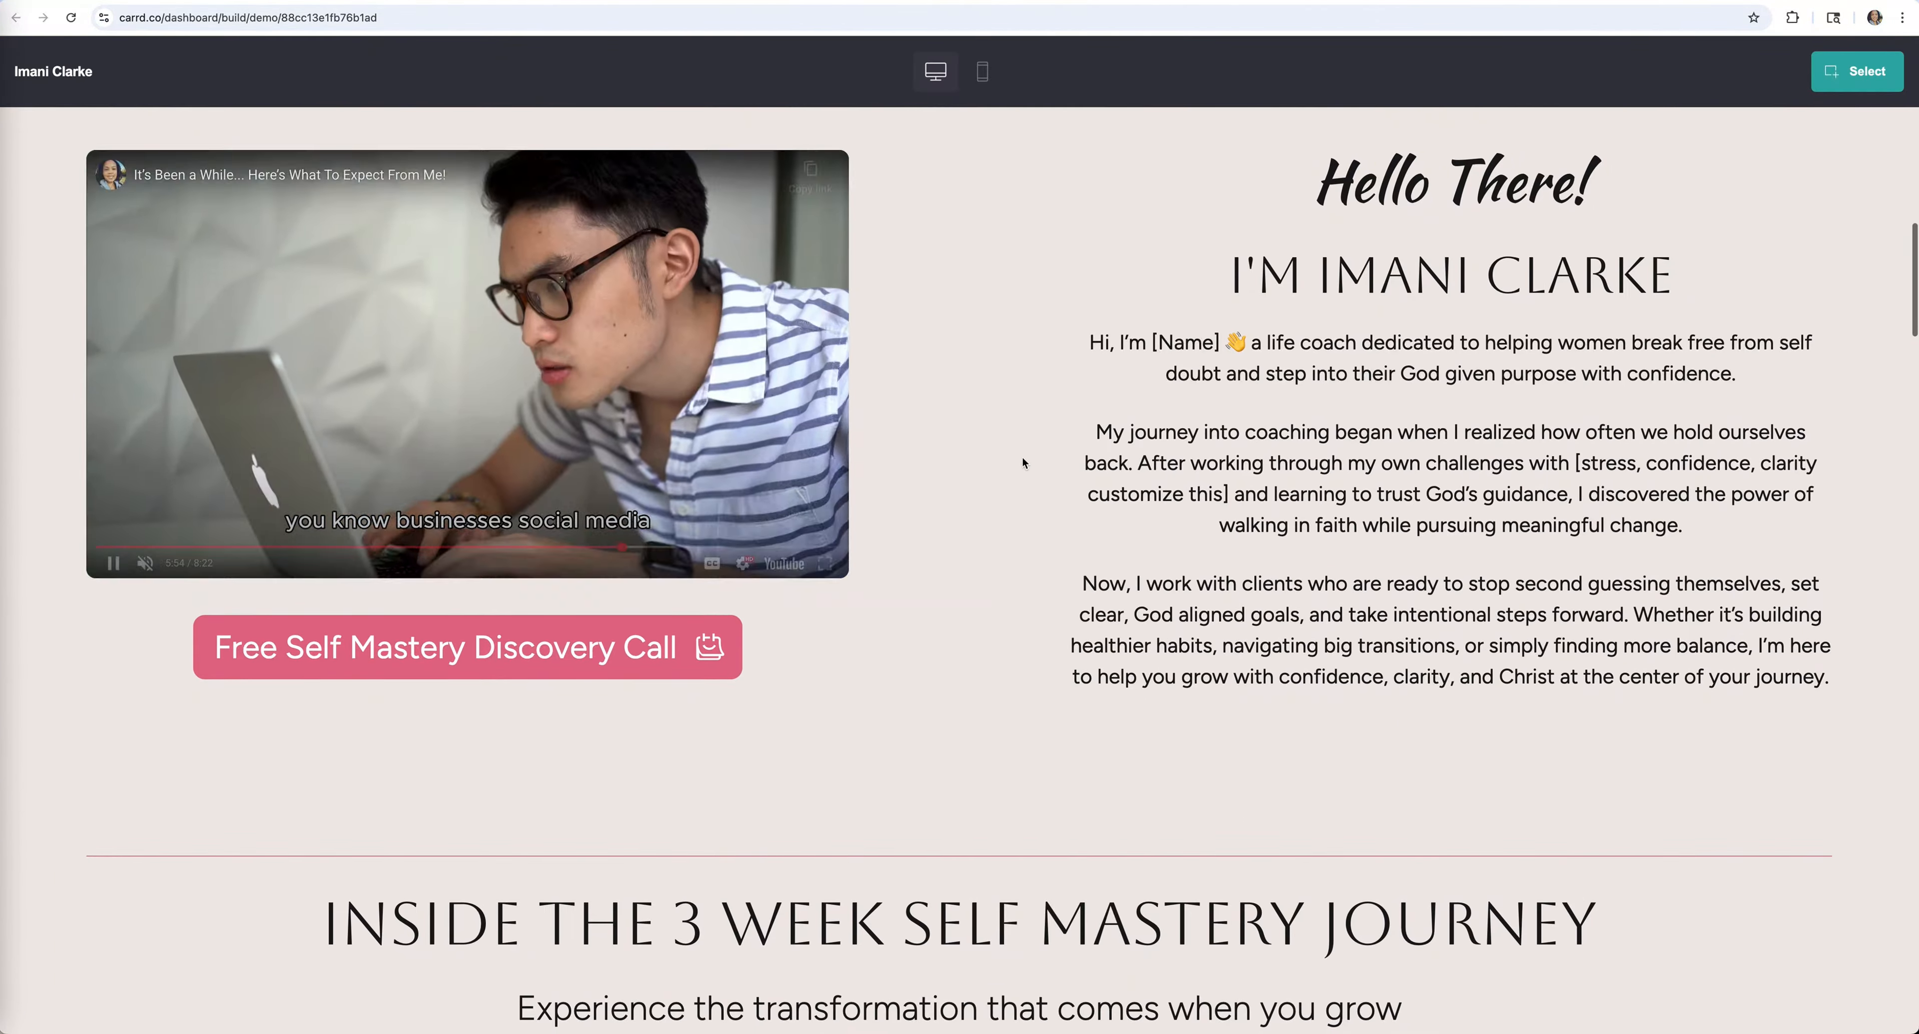
pyautogui.scroll(-15, 1086, 509)
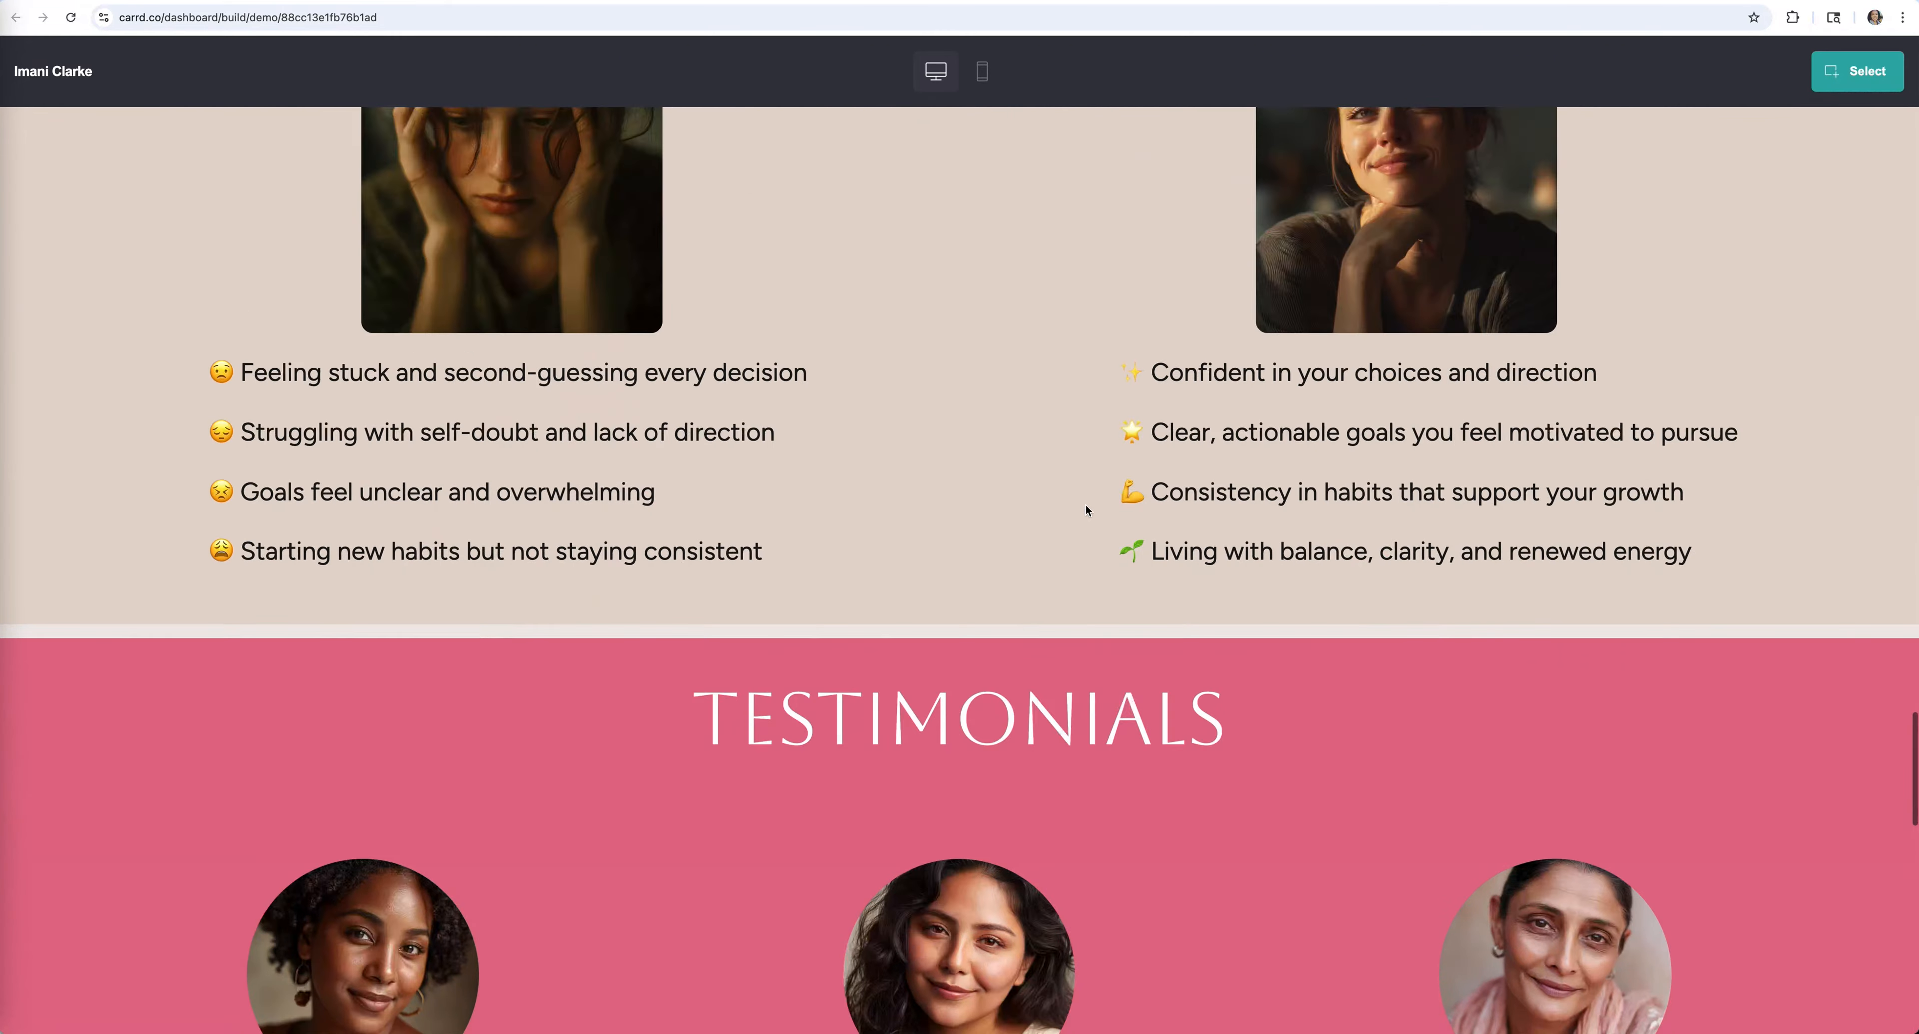
pyautogui.scroll(-5, 1086, 504)
pyautogui.scroll(20, 1085, 503)
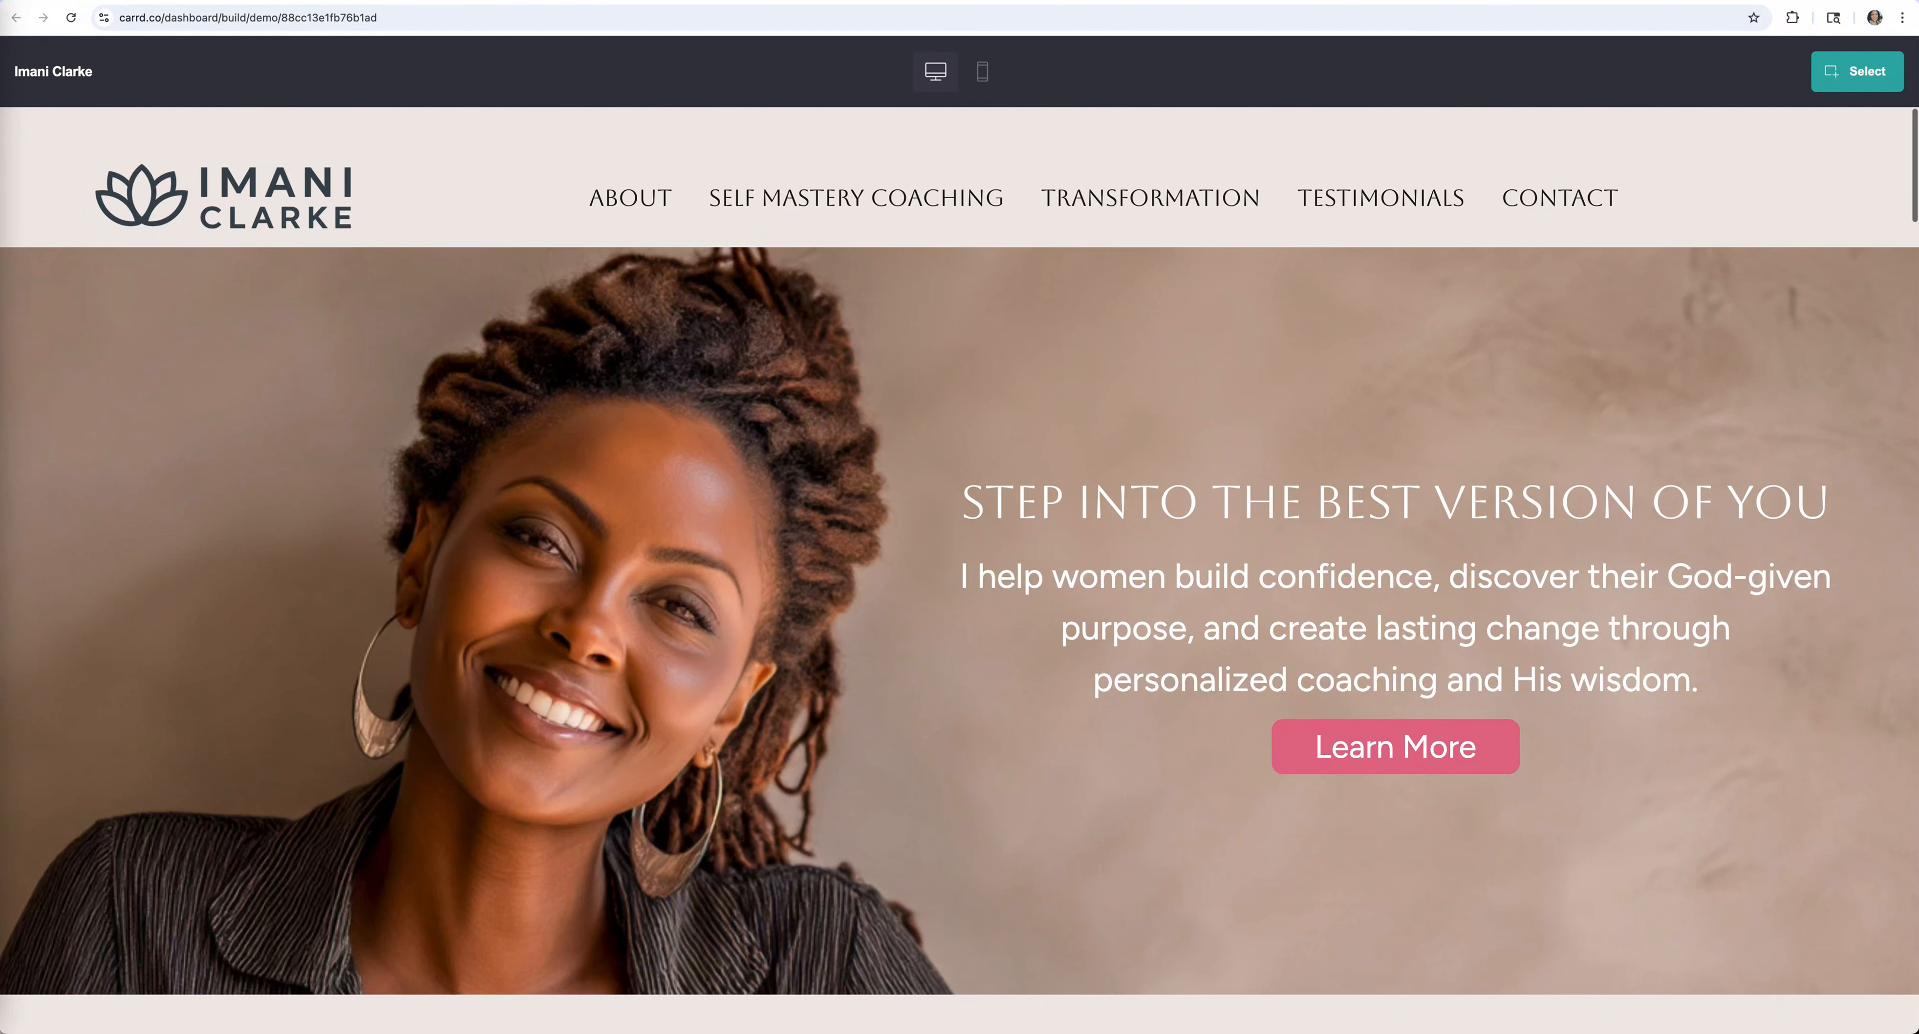
pyautogui.click(184, 2)
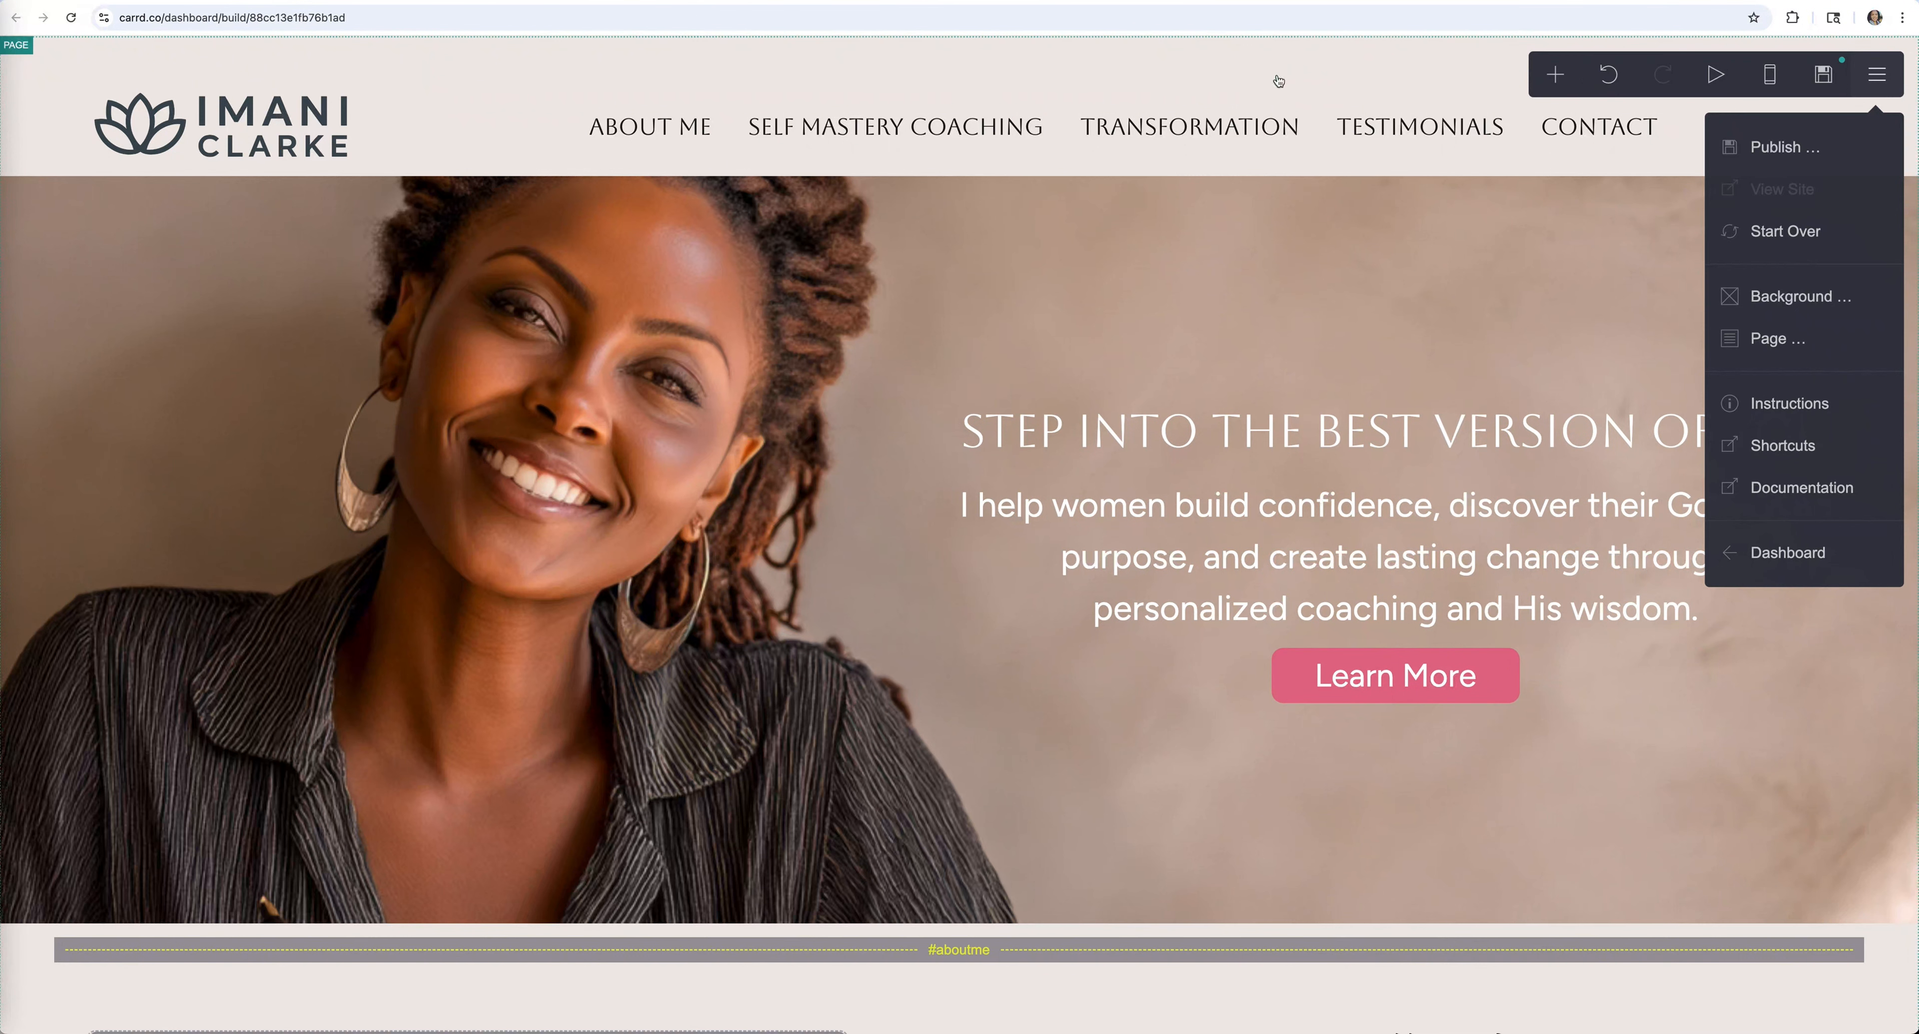
# Exit to the My Sites dashboard without publishing, confirming both leave warnings
pyautogui.click(1787, 552)
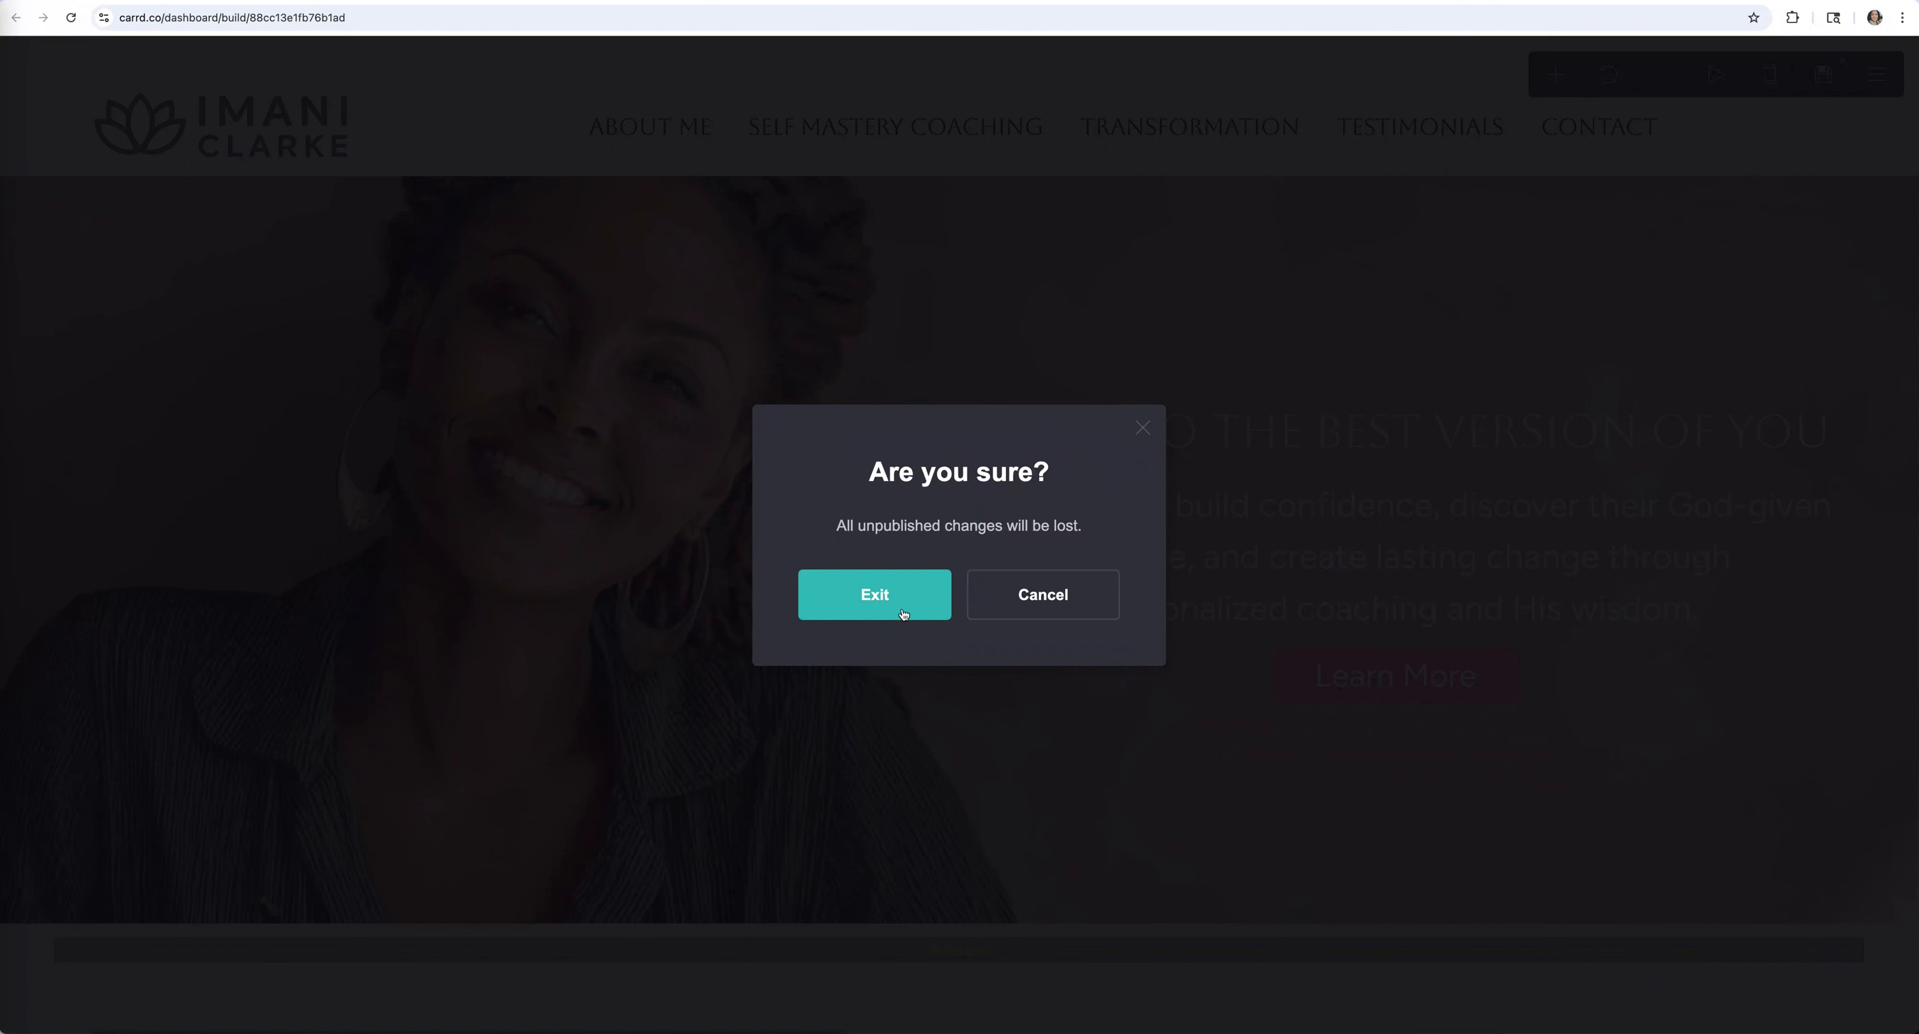
pyautogui.click(864, 605)
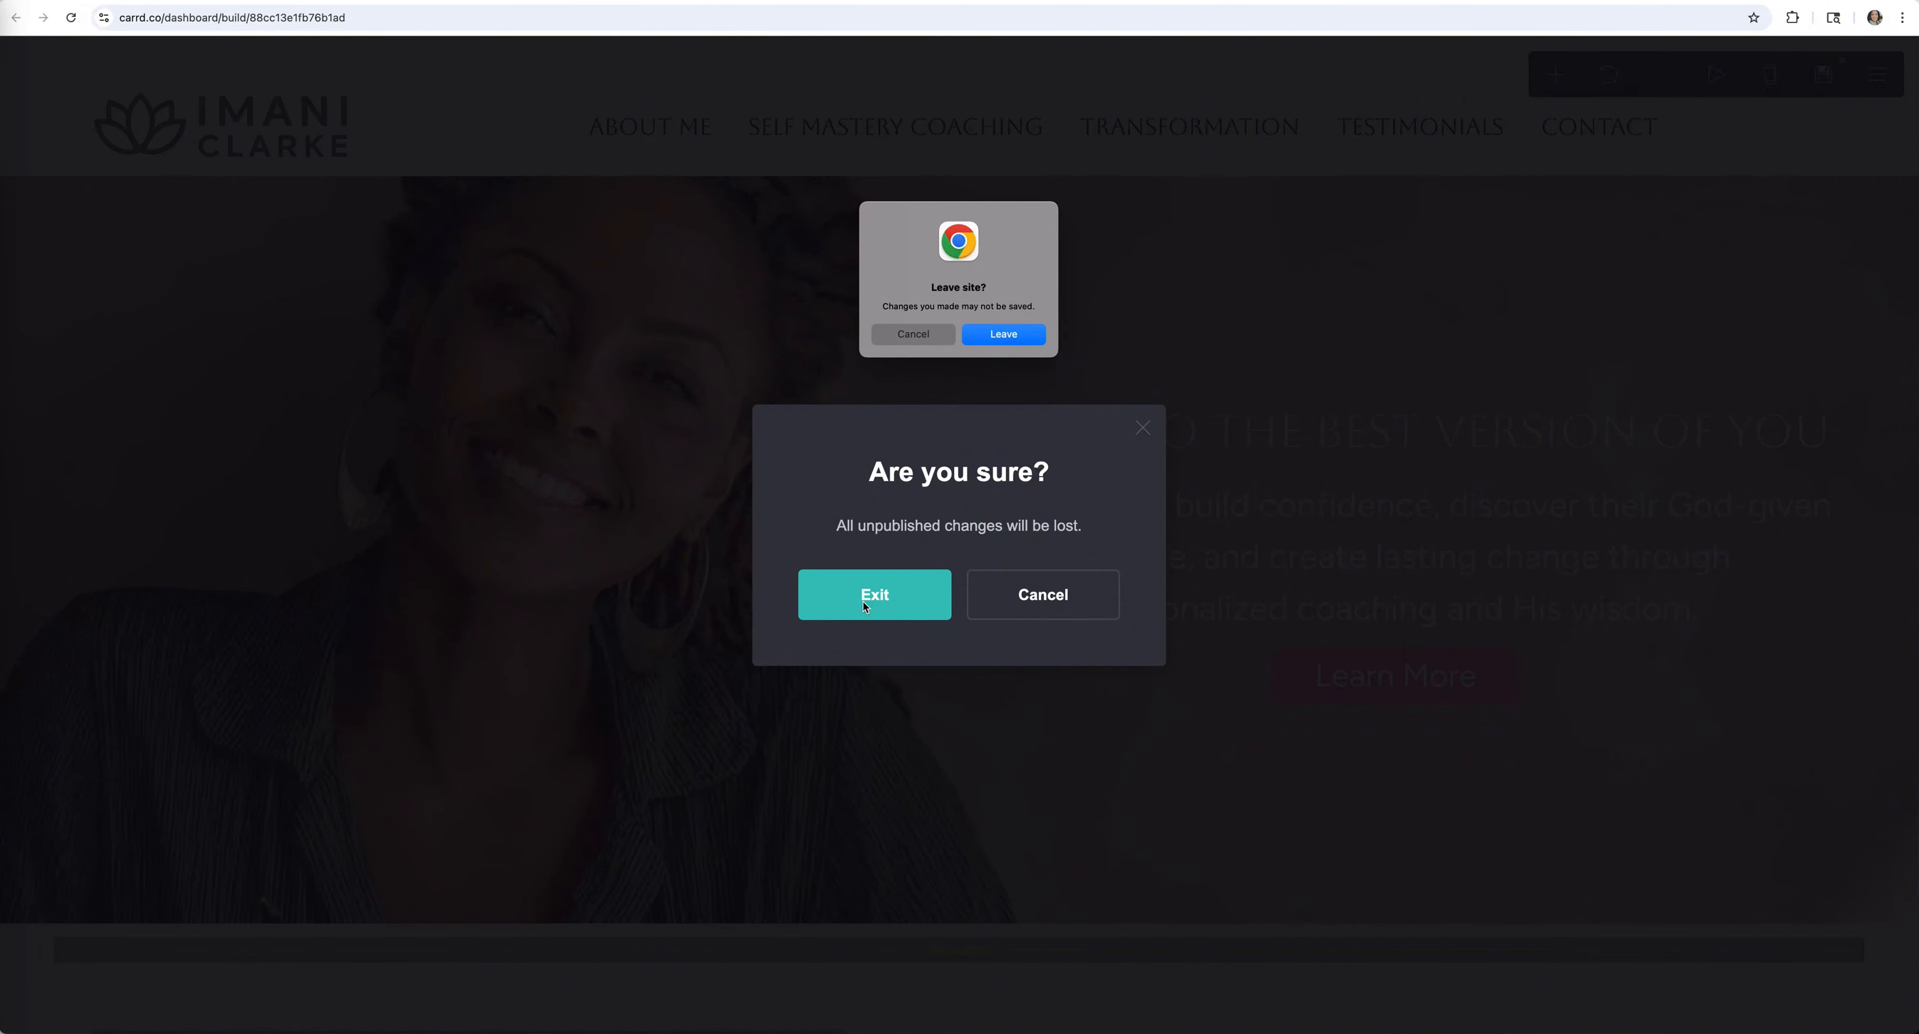
pyautogui.click(1011, 335)
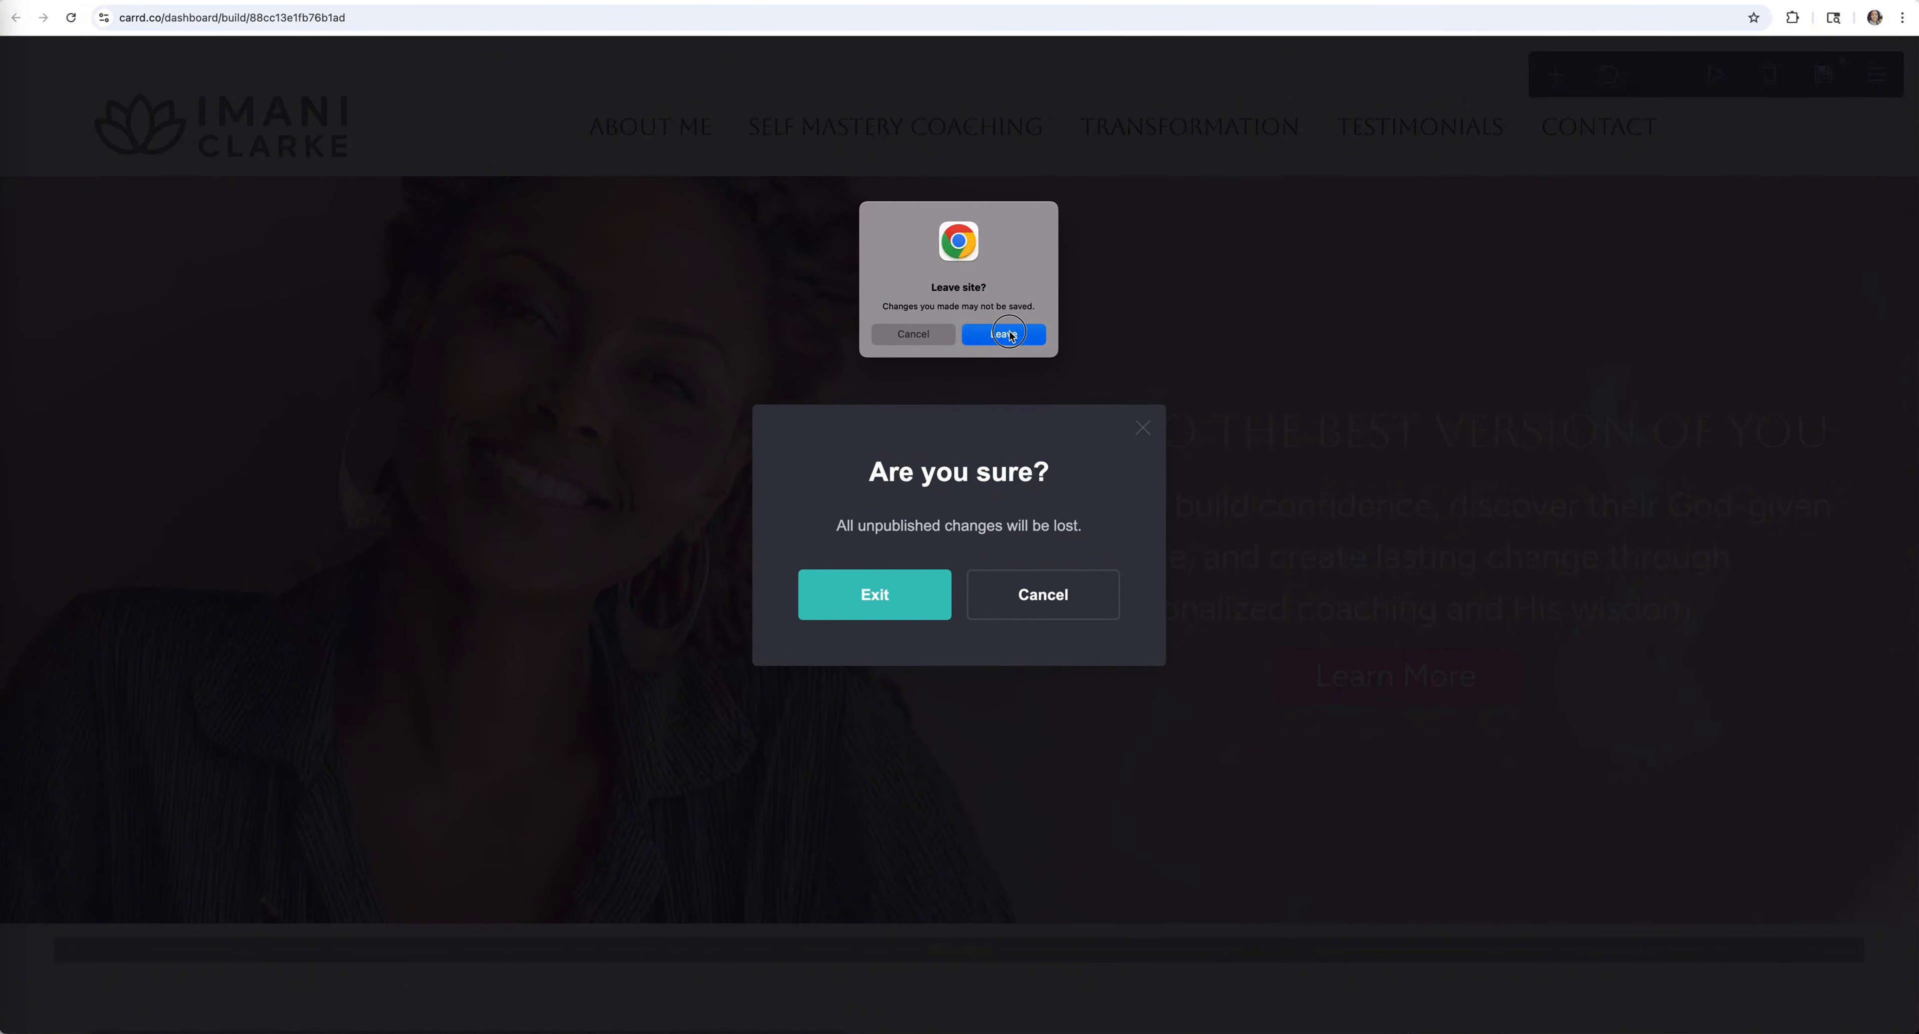